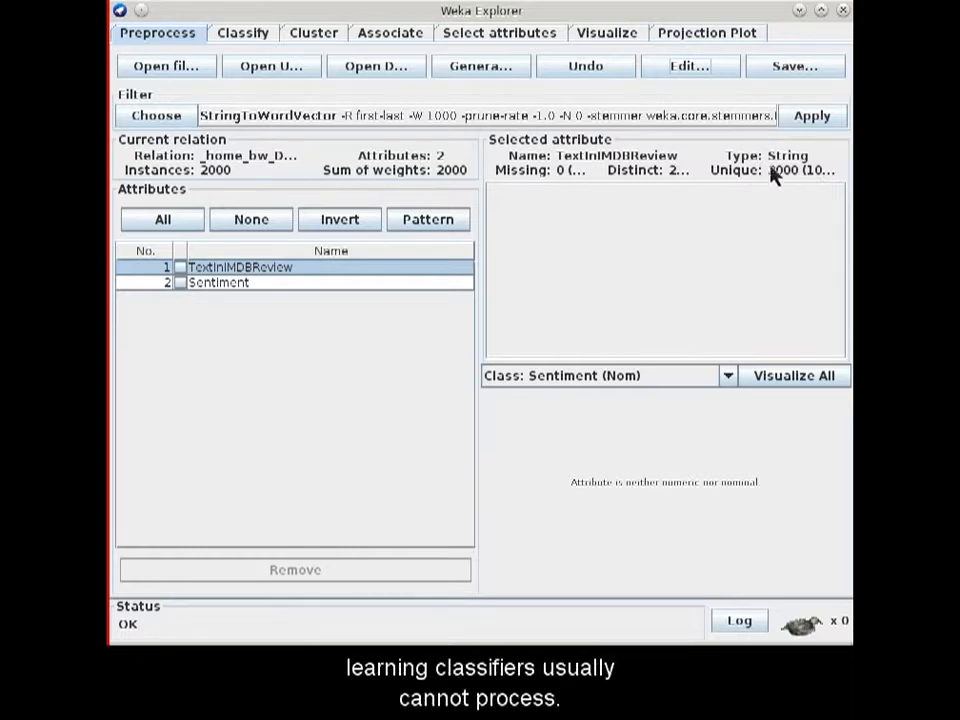
Step: Open the options of the StringToWordVector filter
click(655, 118)
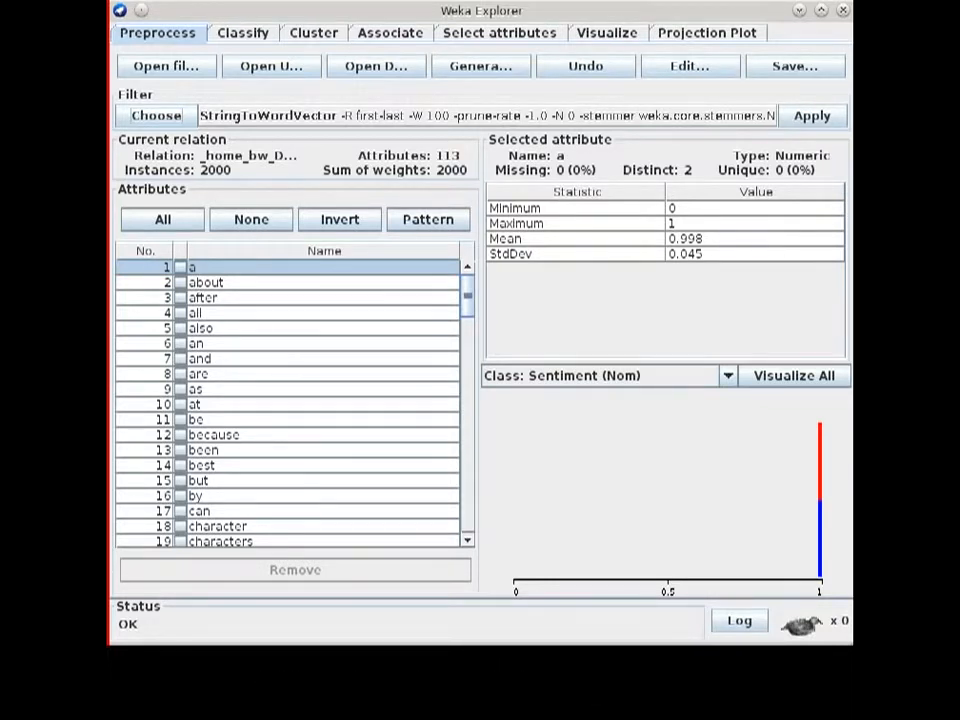
Step: Choose the supervised attribute filter AttributeSelection and open its options
click(160, 116)
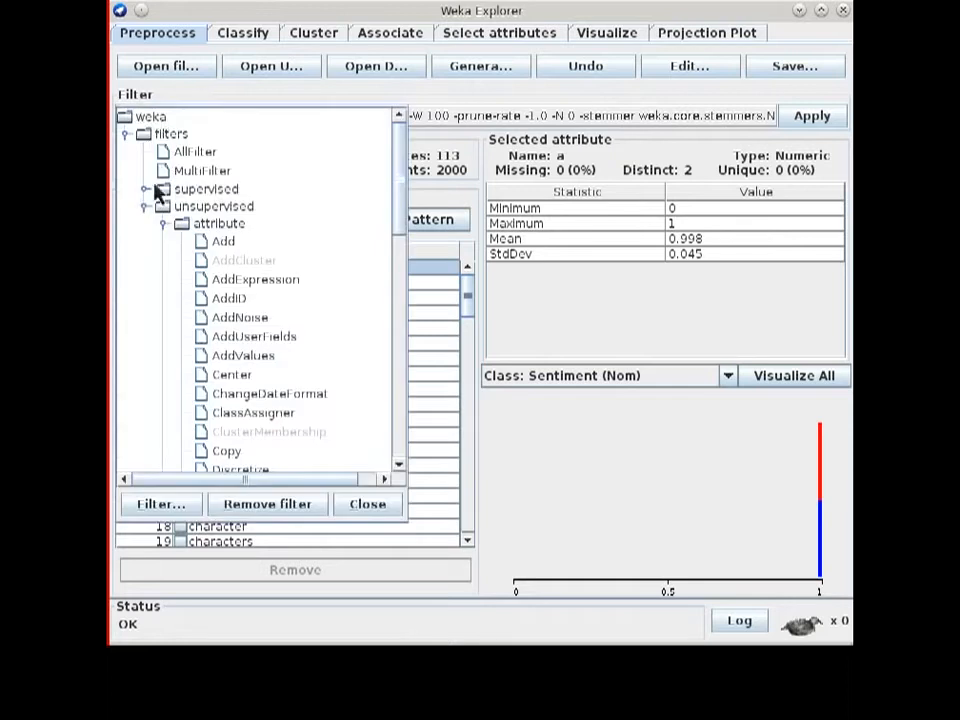
click(154, 189)
click(163, 207)
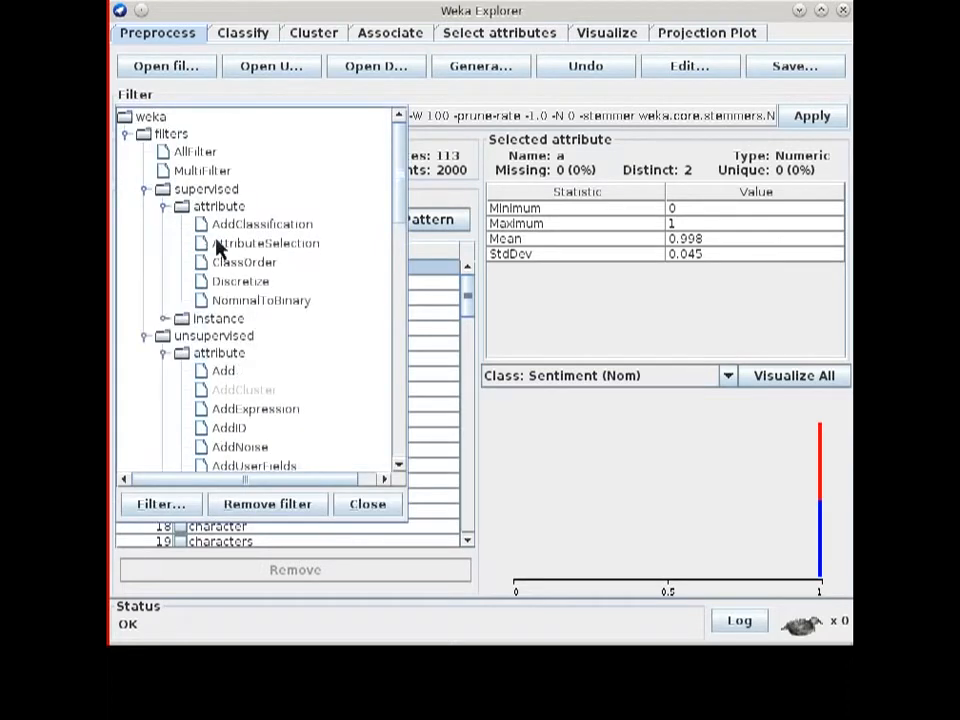
click(221, 243)
click(323, 122)
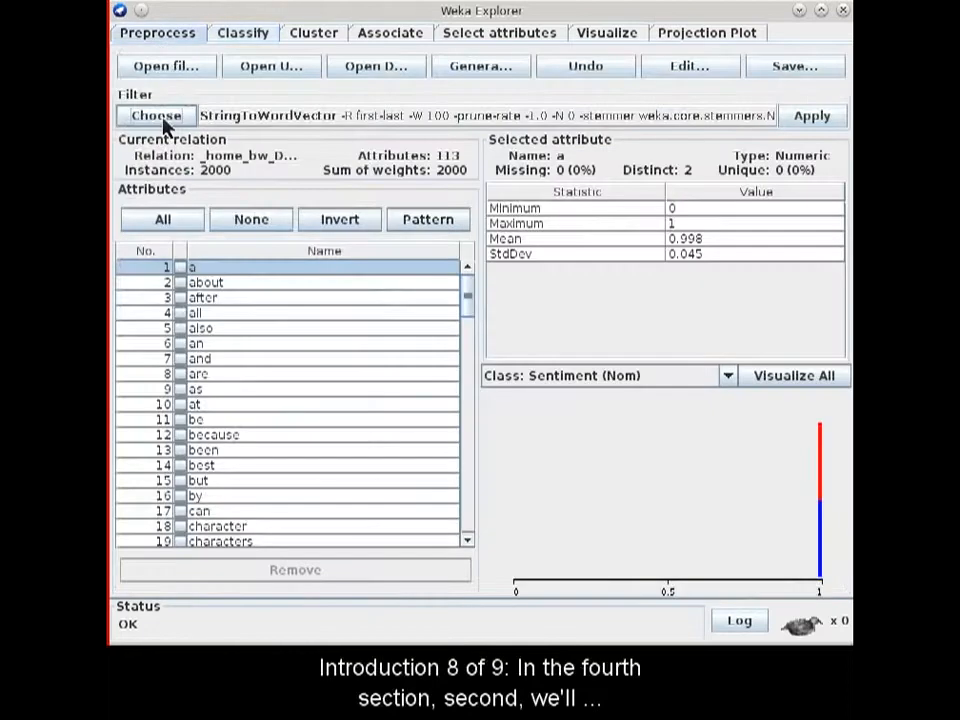
Step: Browse the supervised instance filters available for handling class imbalance
click(163, 122)
click(145, 206)
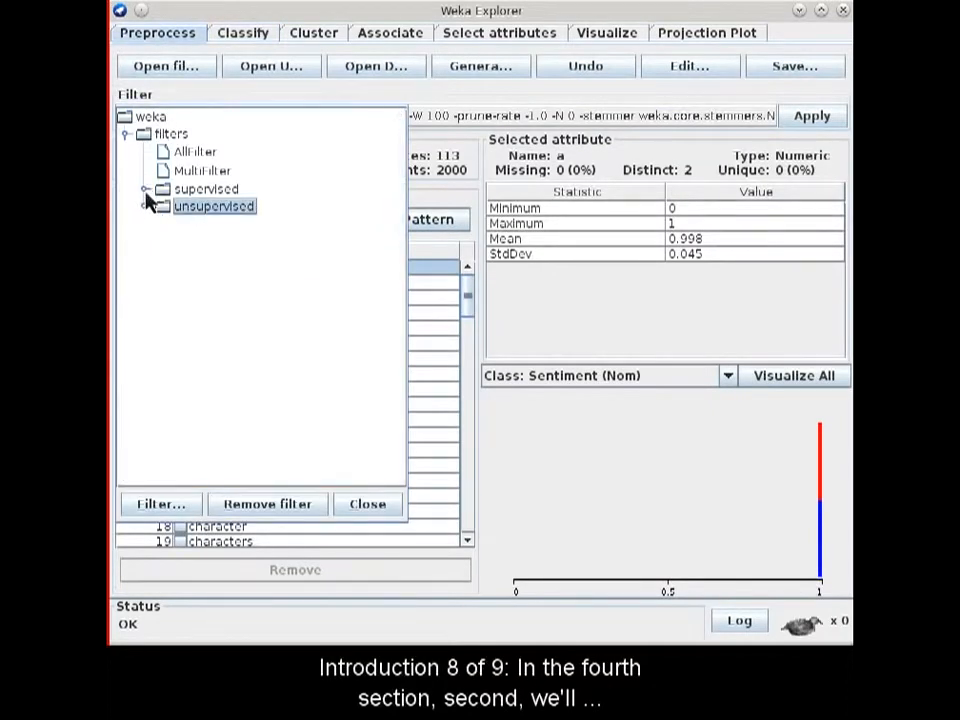
click(145, 189)
click(164, 223)
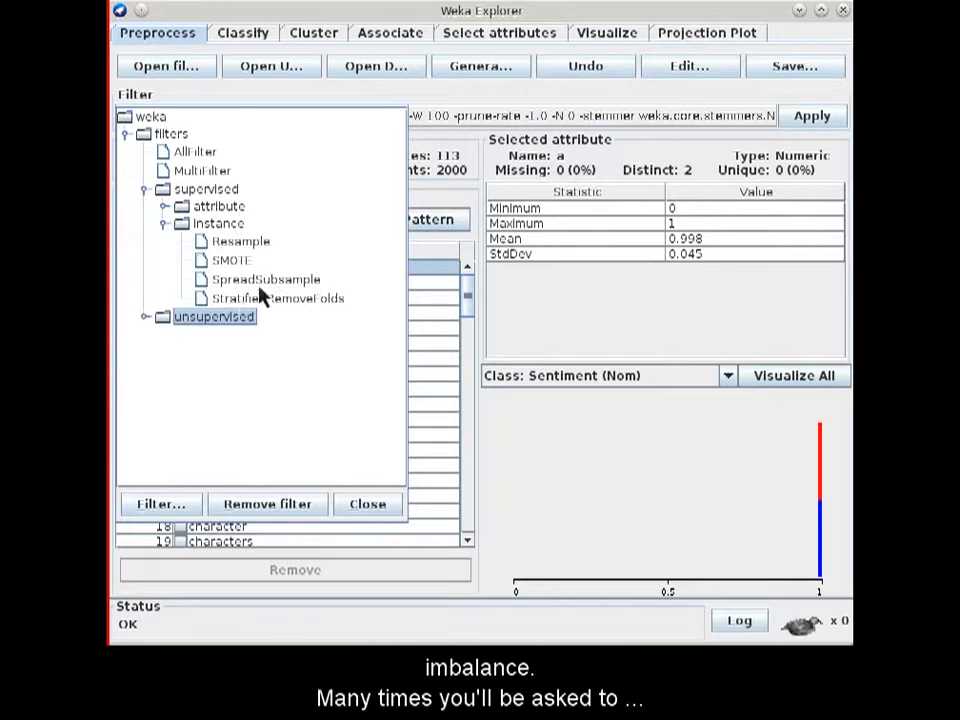
click(222, 224)
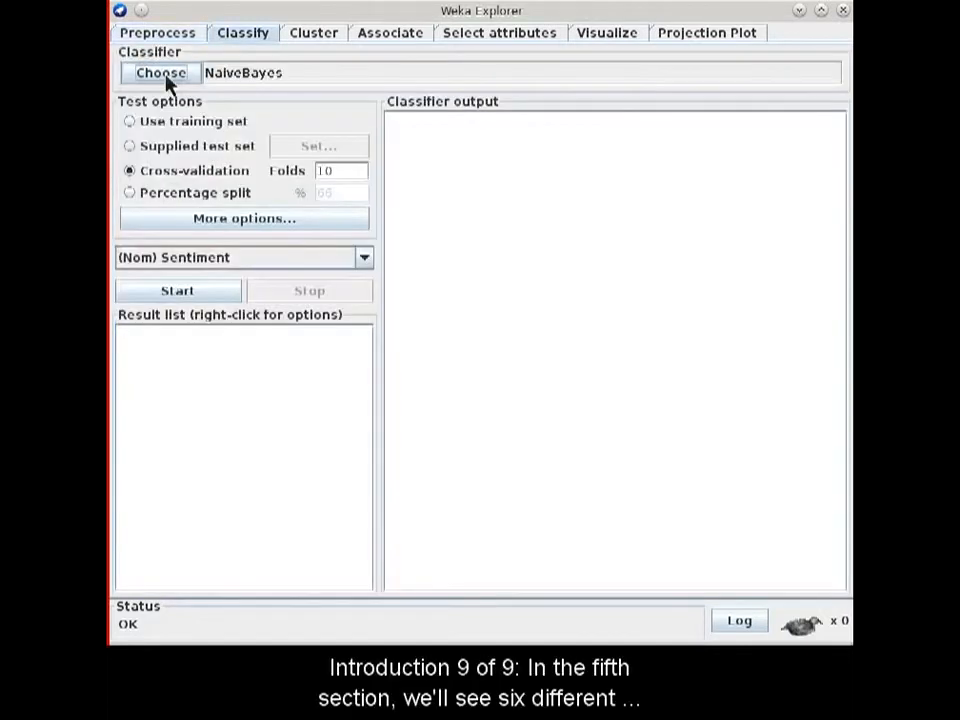
Step: Browse the available classifiers in the bayes, lazy, trees and functions groups
click(167, 79)
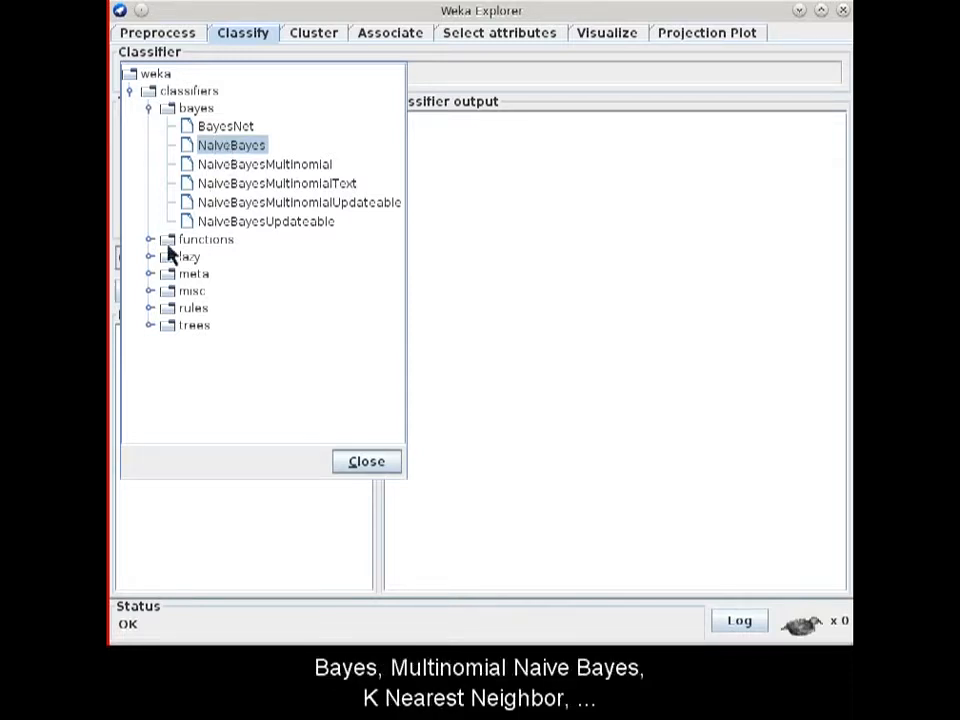
click(150, 257)
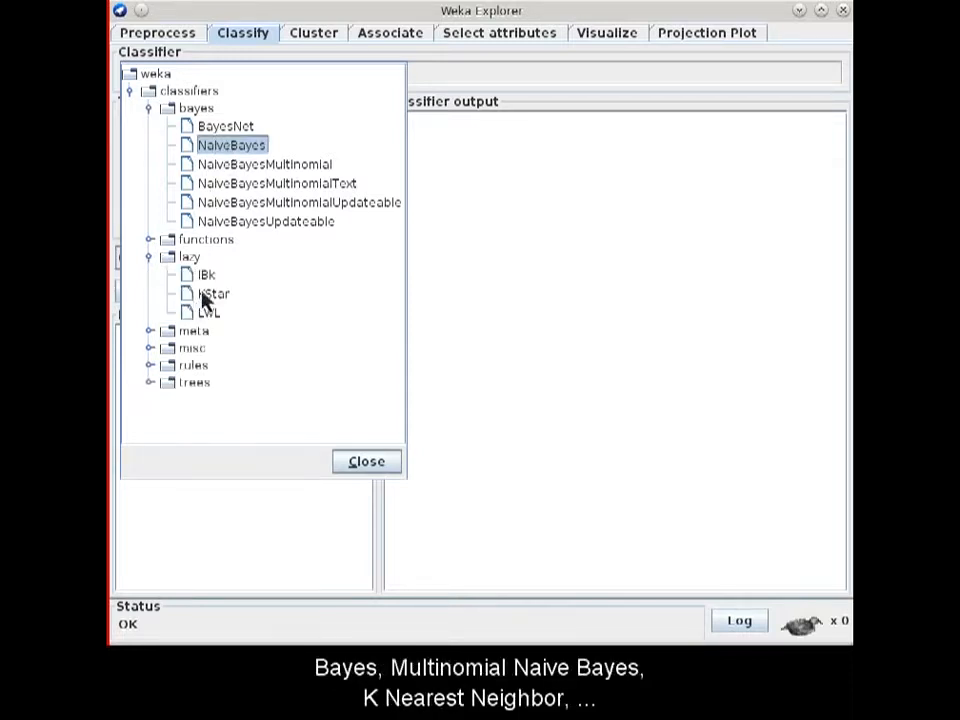
click(151, 382)
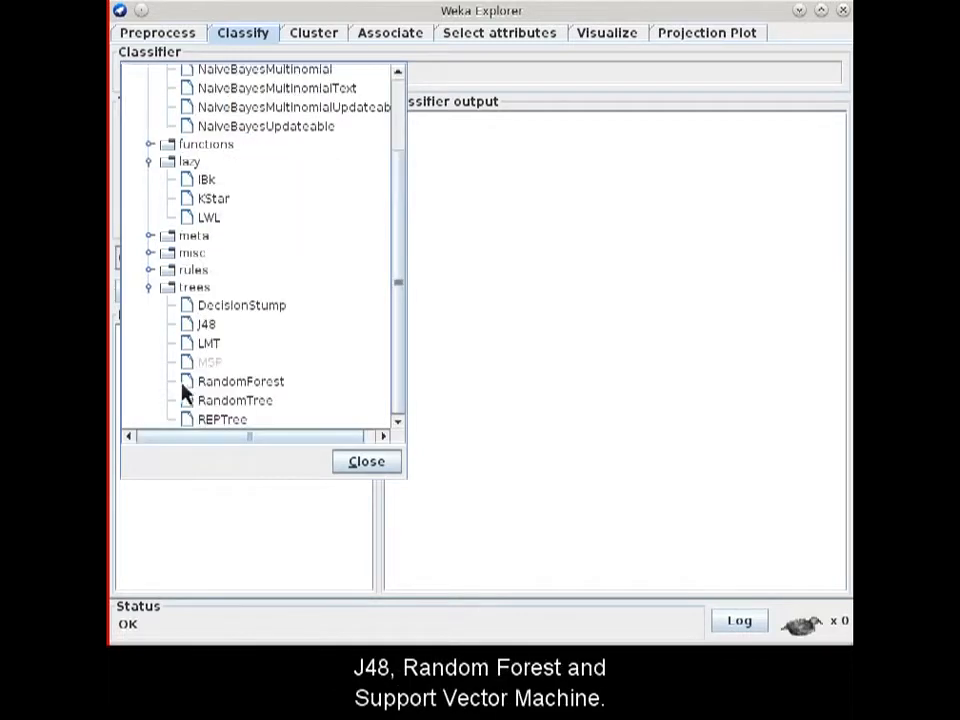
click(149, 145)
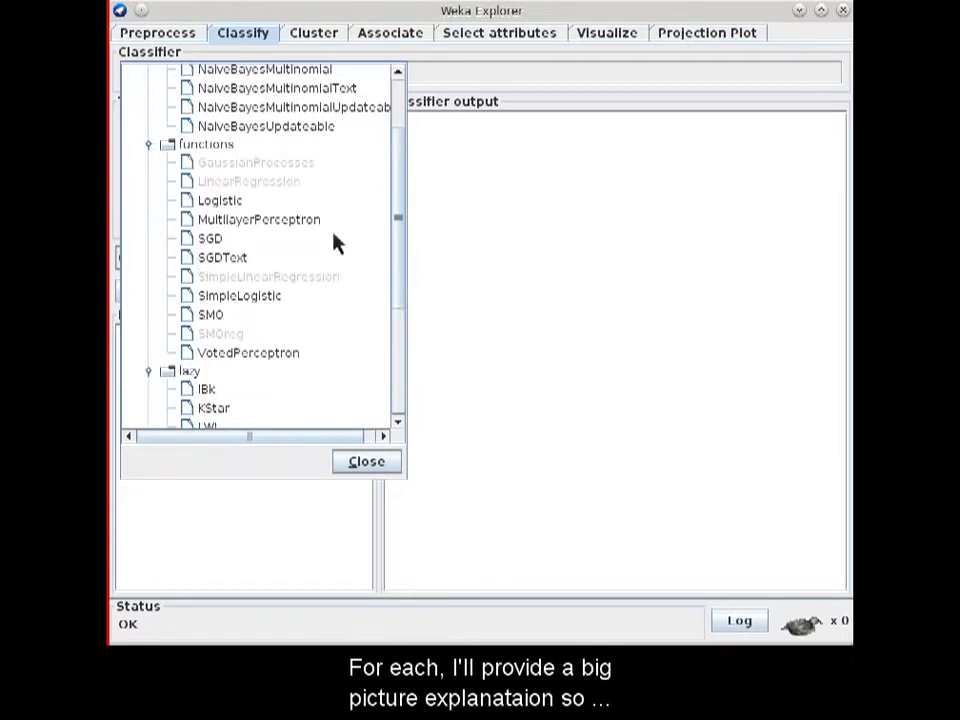
drag(398, 230, 386, 135)
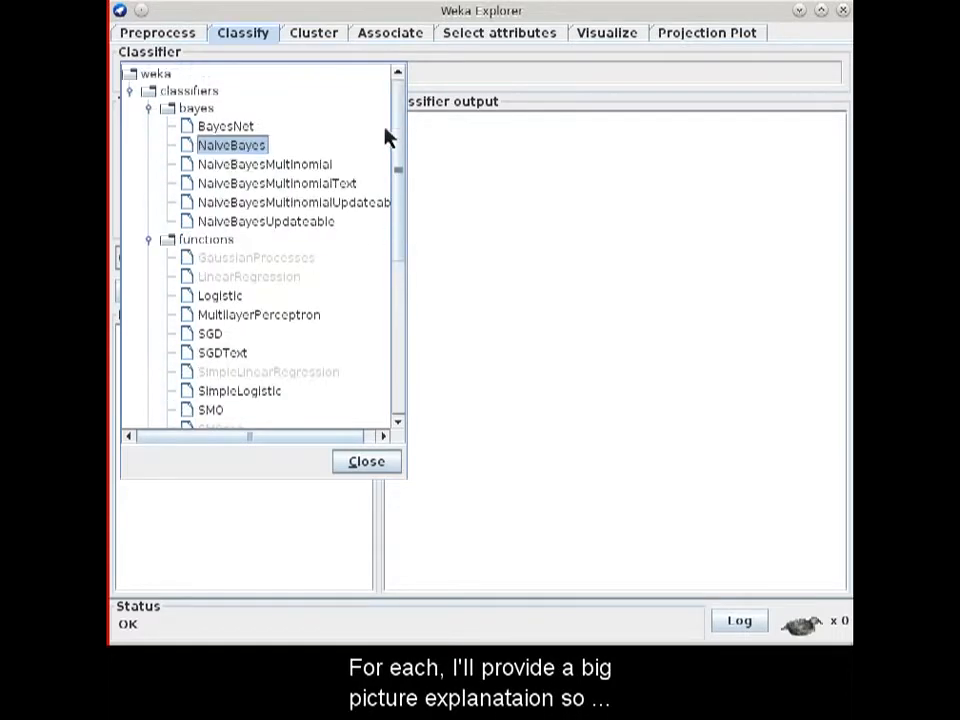
click(132, 92)
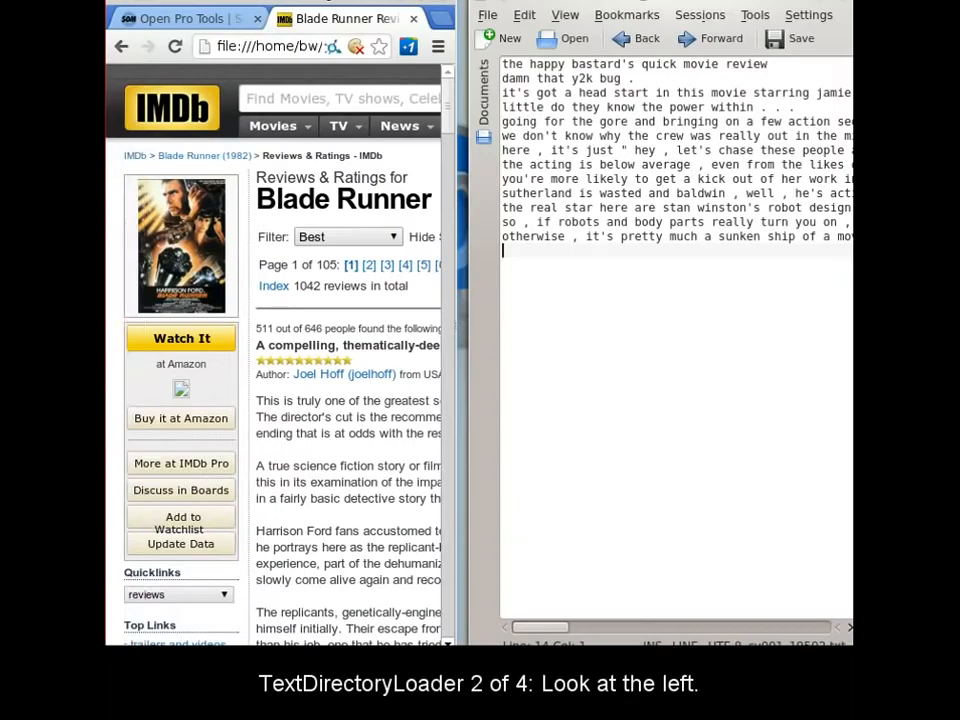
Step: Examine the IMDb Blade Runner review page shown beside the plain-text movie review
key(Right)
key(Right)
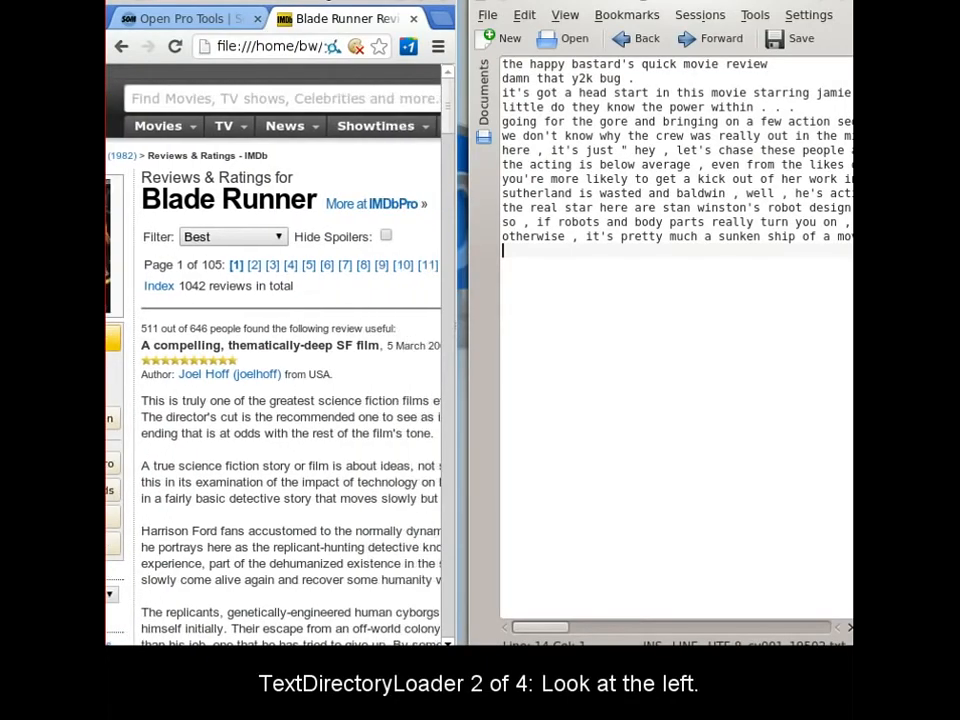
key(Down)
key(Down)
key(Down)
key(Down)
key(Down)
key(Down)
key(Down)
key(Down)
key(Down)
key(Down)
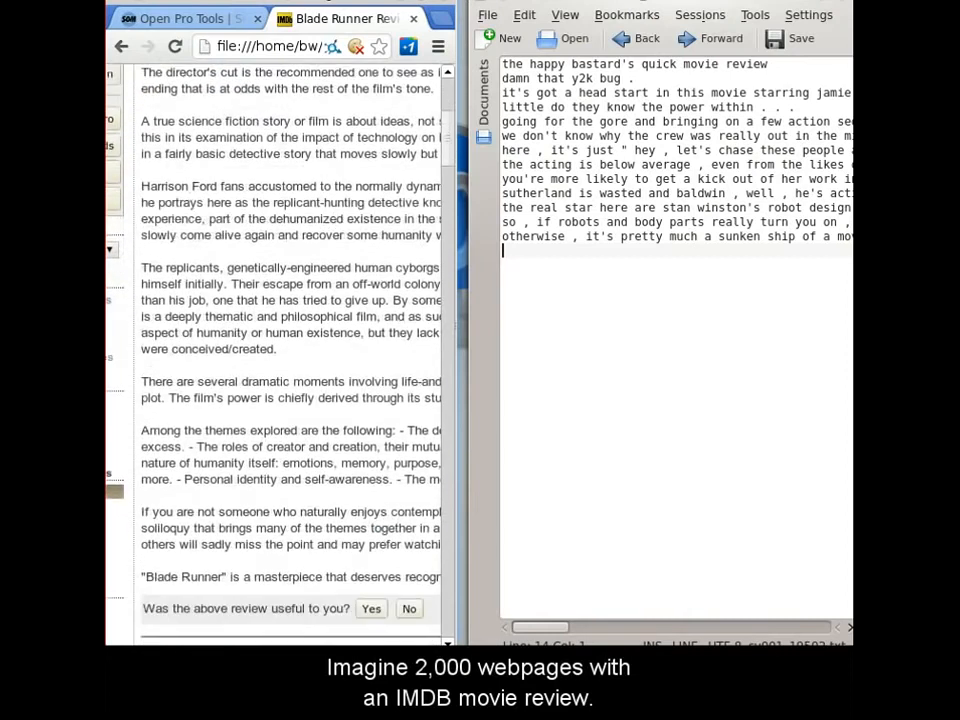
key(Up)
key(Up)
key(Up)
key(Up)
key(Up)
key(Up)
key(Up)
key(Up)
key(Up)
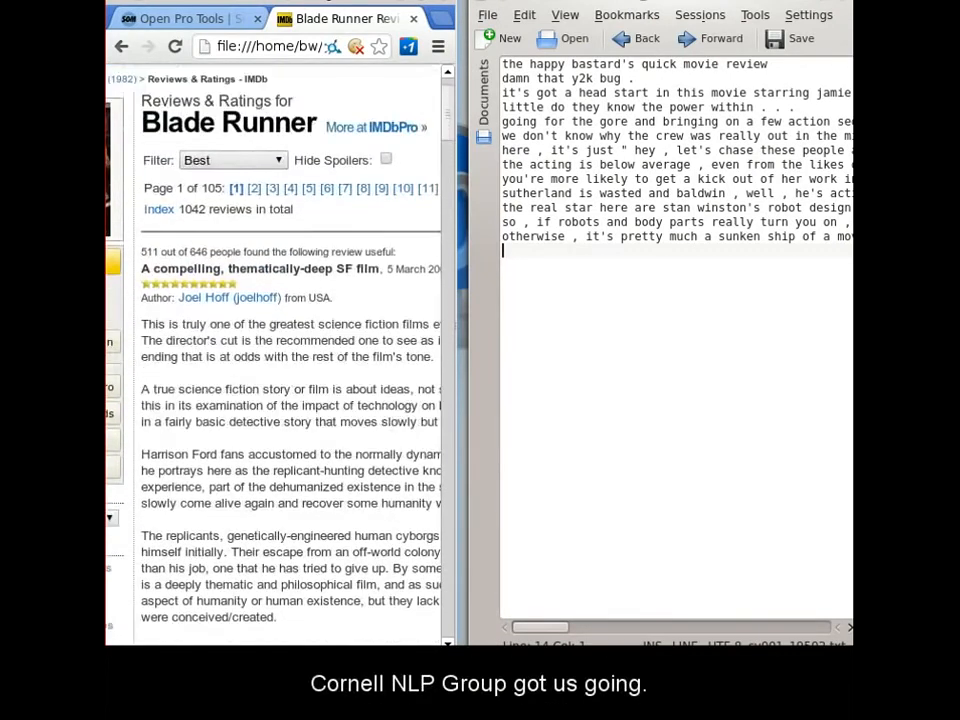
drag(470, 478, 104, 467)
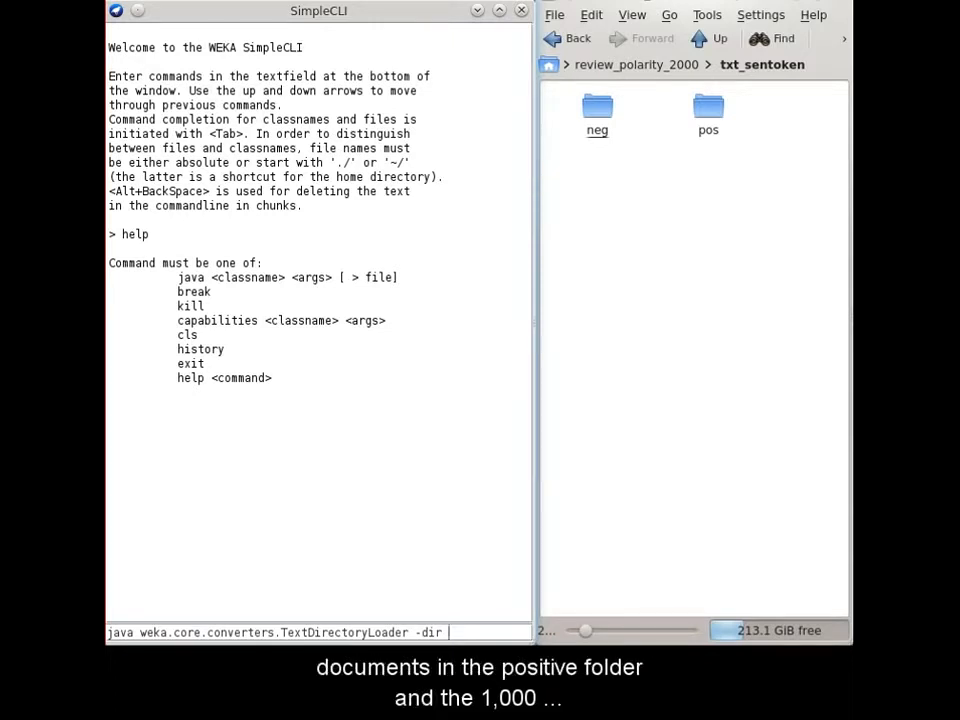
Step: Give the TextDirectoryLoader command the source directory /home/bw/Downloads/may-2013-weka-tutorial/sentiment_pol_v2/review_polarity_2000/txt_sentoken and add an output redirect
text(/ho)
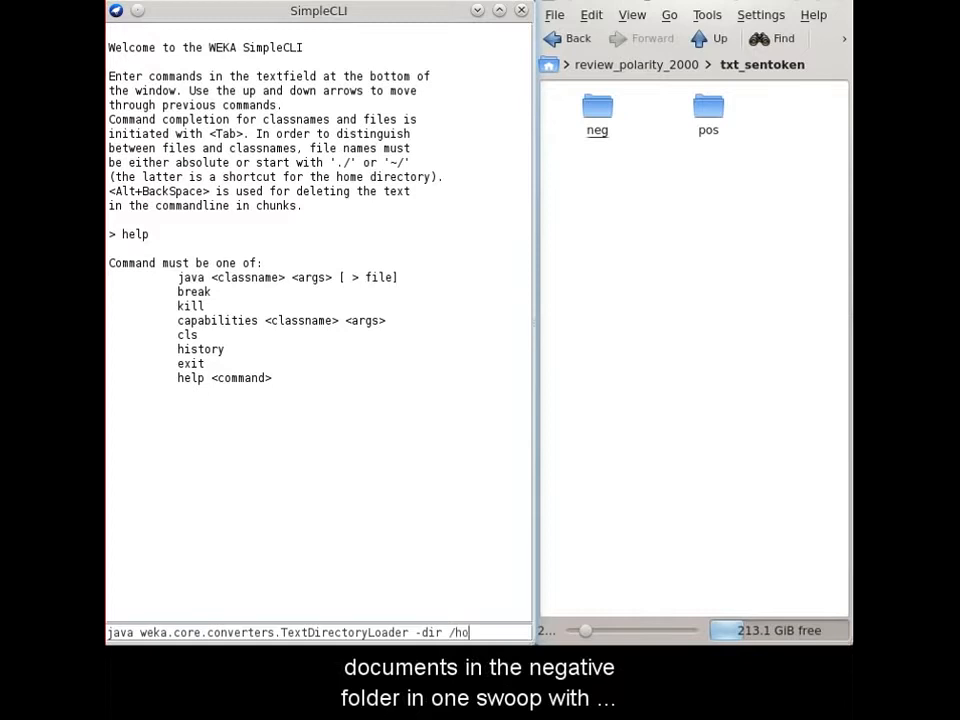
text(me/bw/Downloads/)
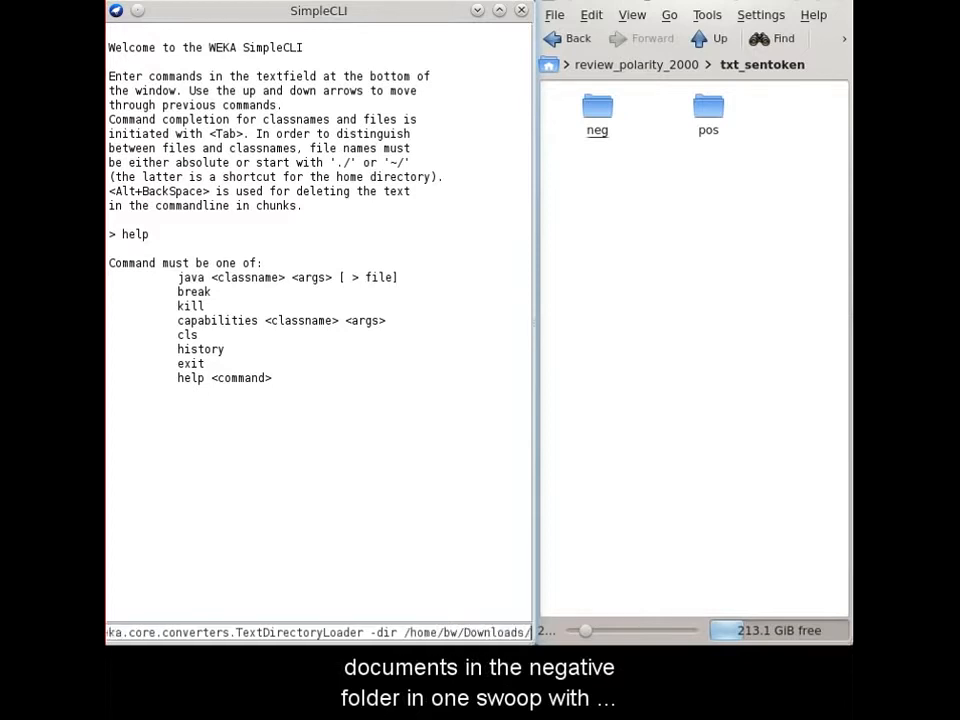
text(may-2013-weka-tutorial/sen)
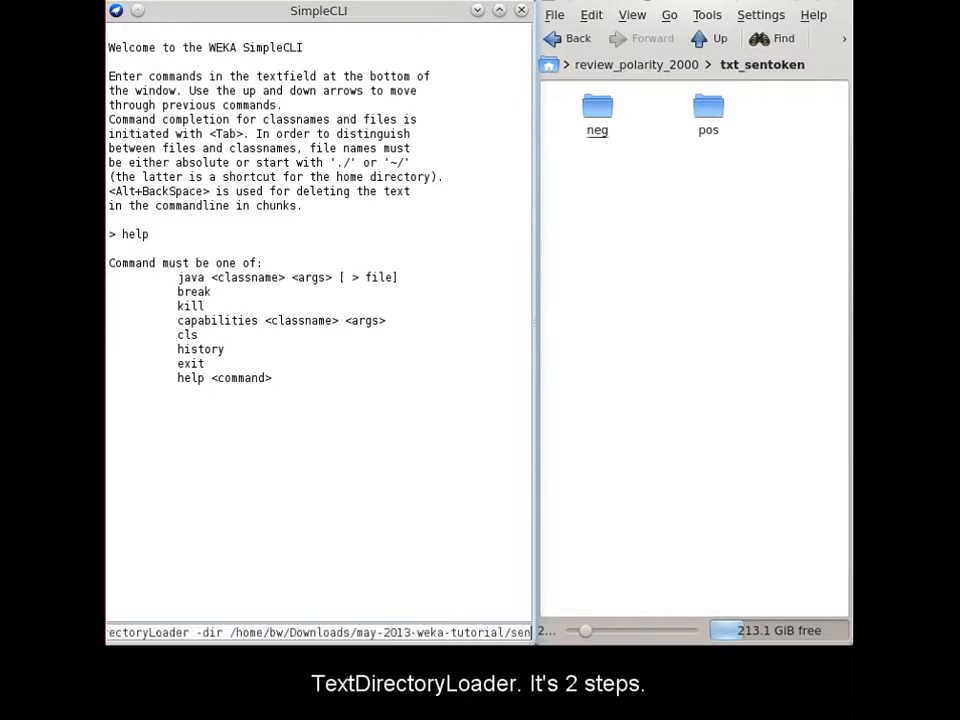
text(timent_pol_v2/review_polarity_2000/t)
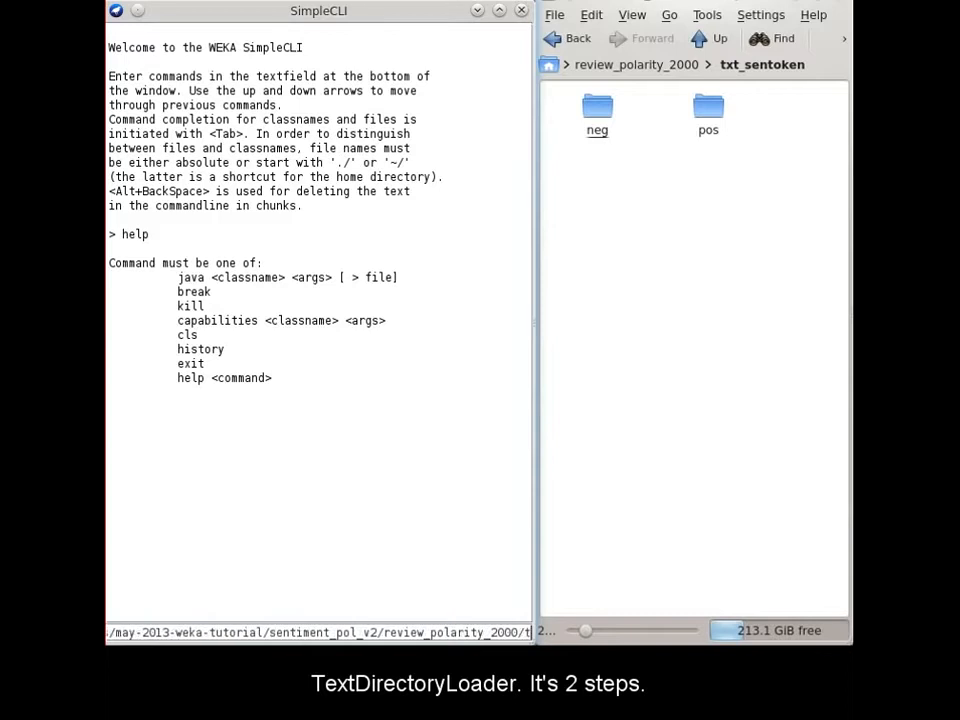
text(xt_sentoken)
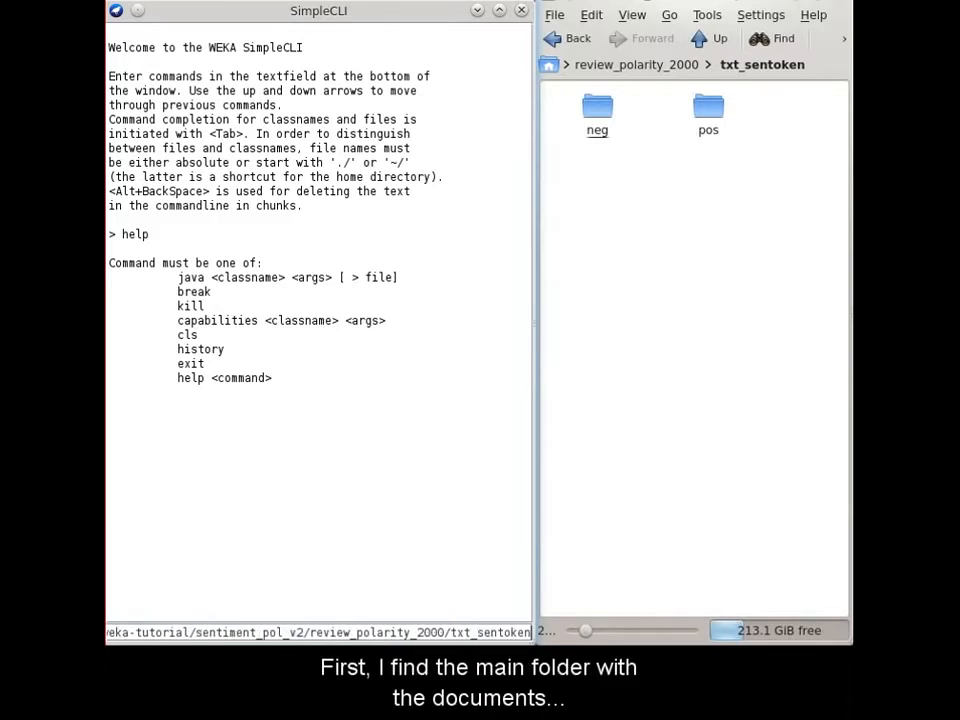
text( > )
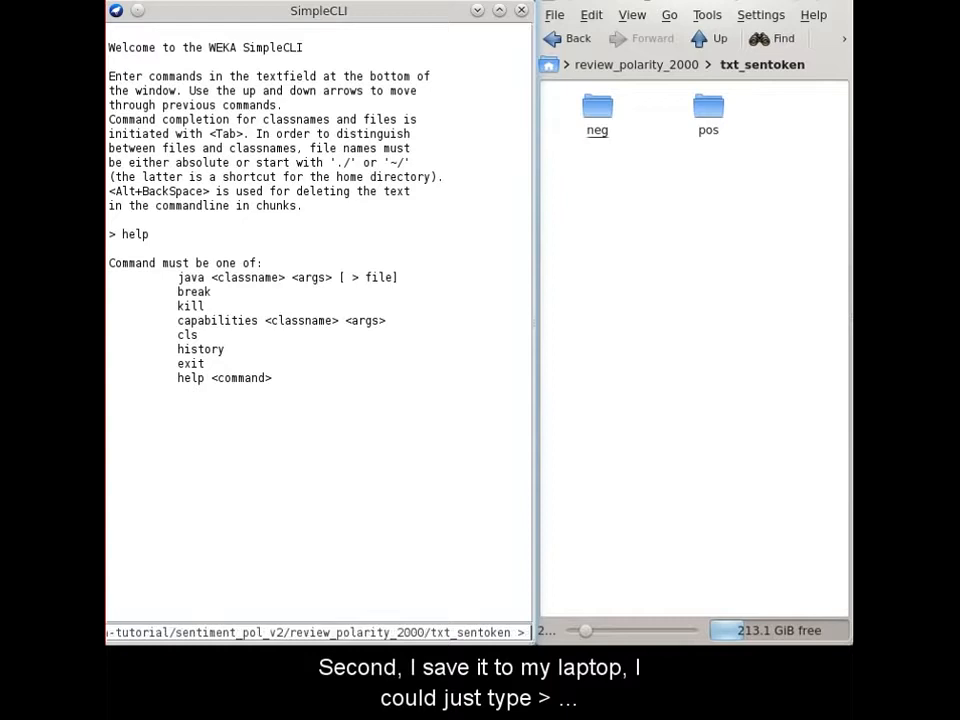
text(IMDB.arff)
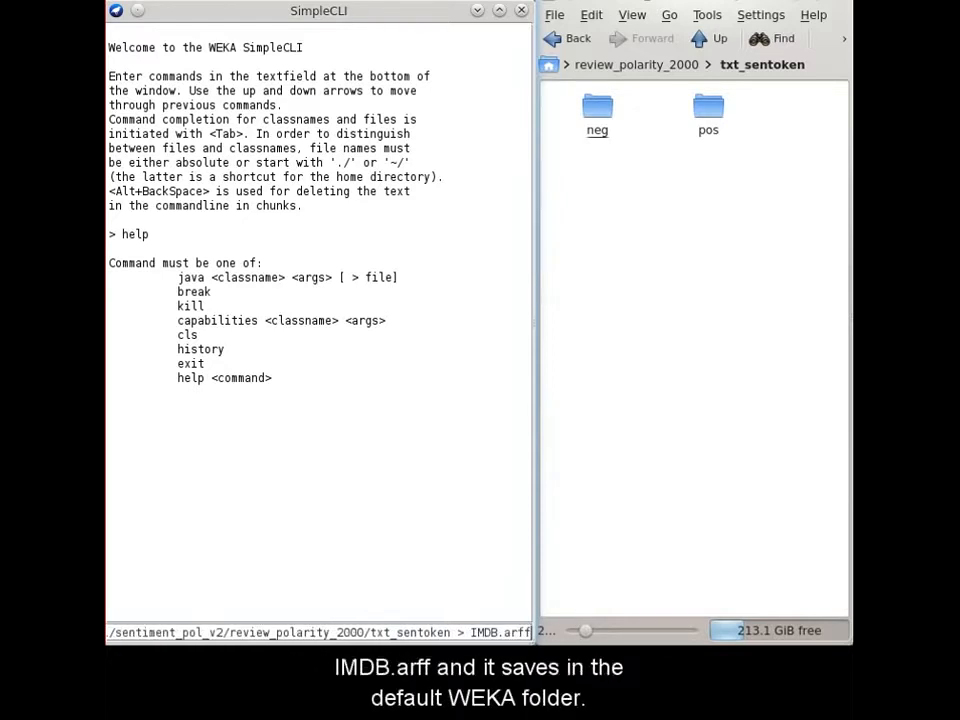
key(BackSpace)
key(BackSpace)
key(BackSpace)
key(BackSpace)
key(BackSpace)
key(BackSpace)
key(BackSpace)
key(BackSpace)
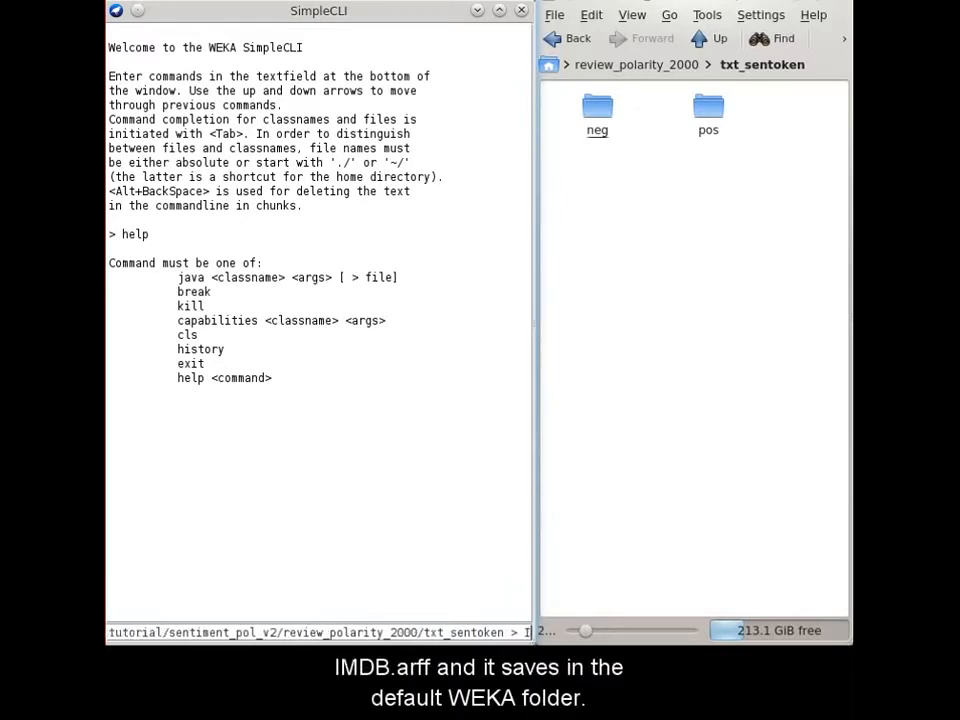
key(BackSpace)
Step: Set the command's output file to /home/bw/Desktop/weka-3-7-8/data/IMDB.arff and run the conversion
text(/home/bw/)
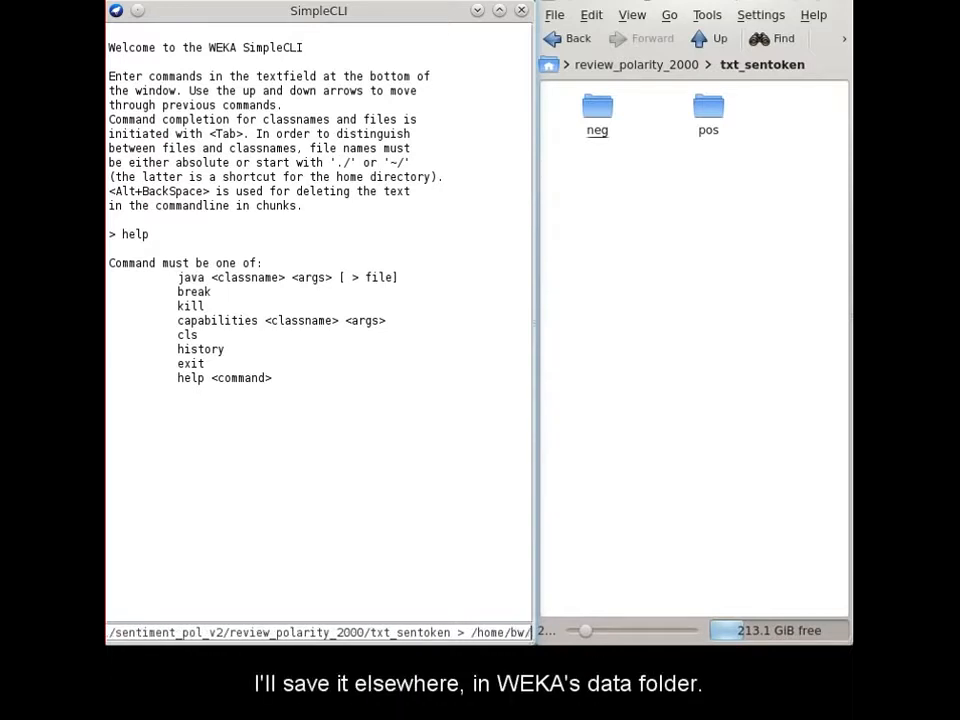
text(Desktop/w)
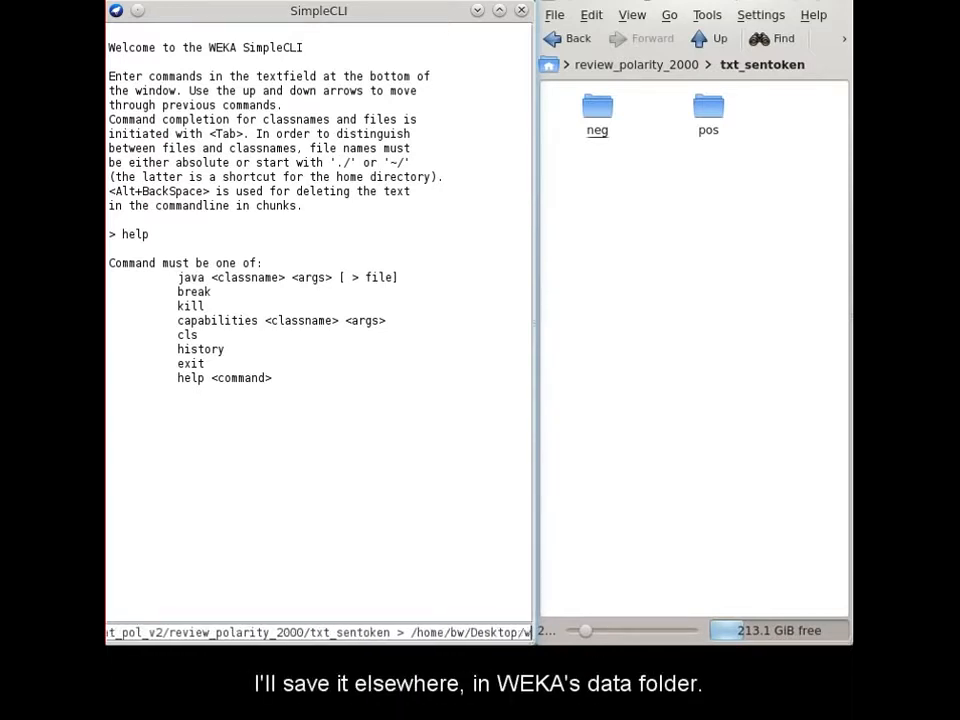
text(eka-3-7-8/data/)
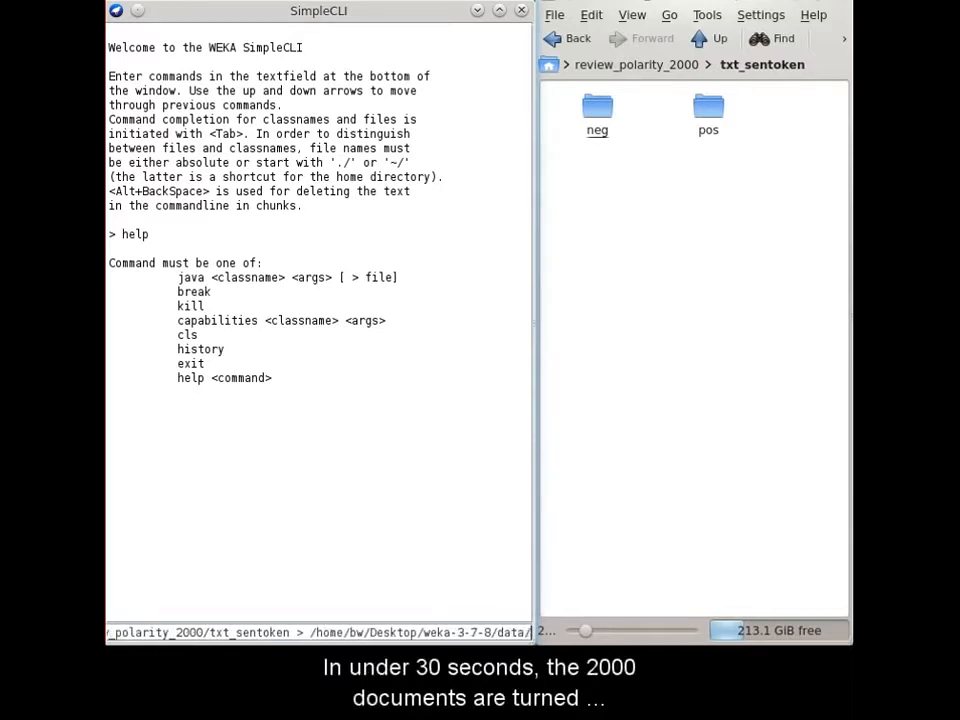
text(IMDB.arff)
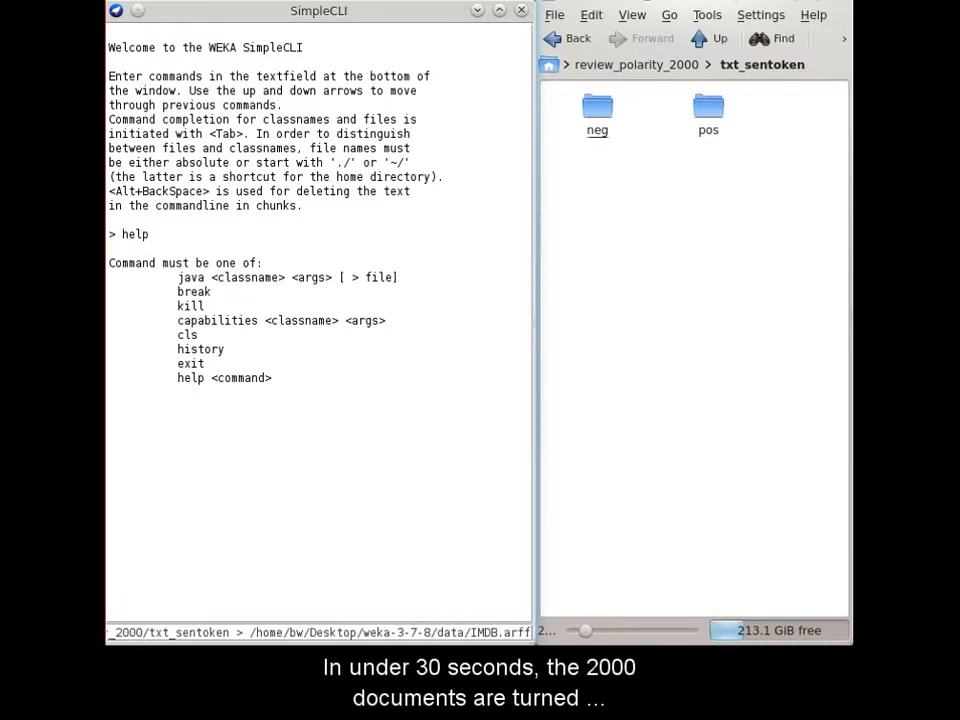
key(Return)
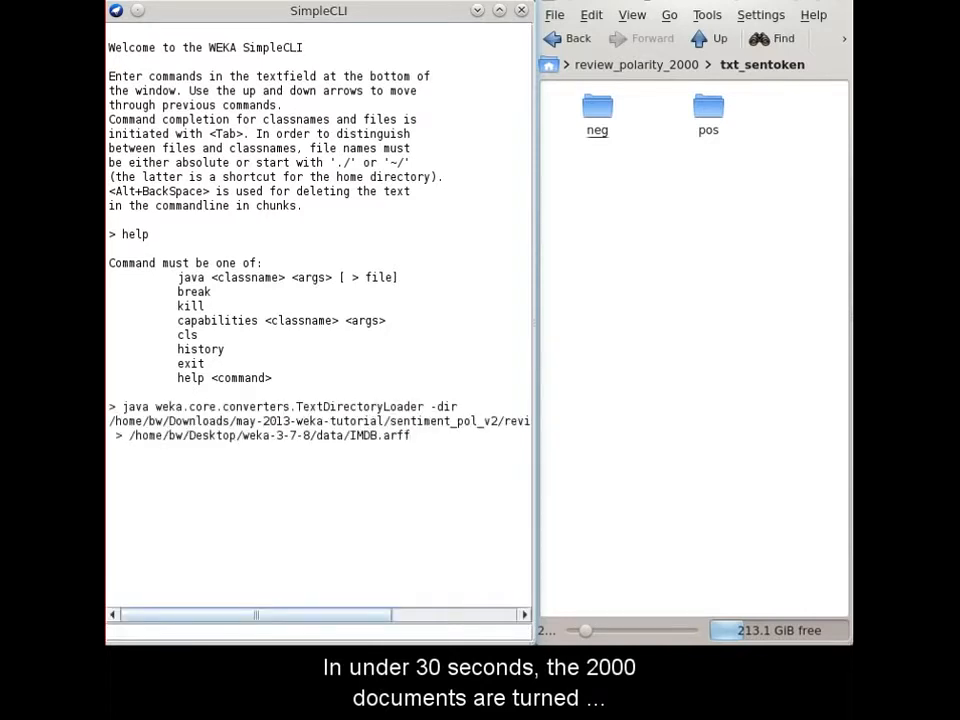
Step: Switch from SimpleCLI to the Weka Explorer and load IMDB.arff from the data folder
click(478, 11)
click(396, 15)
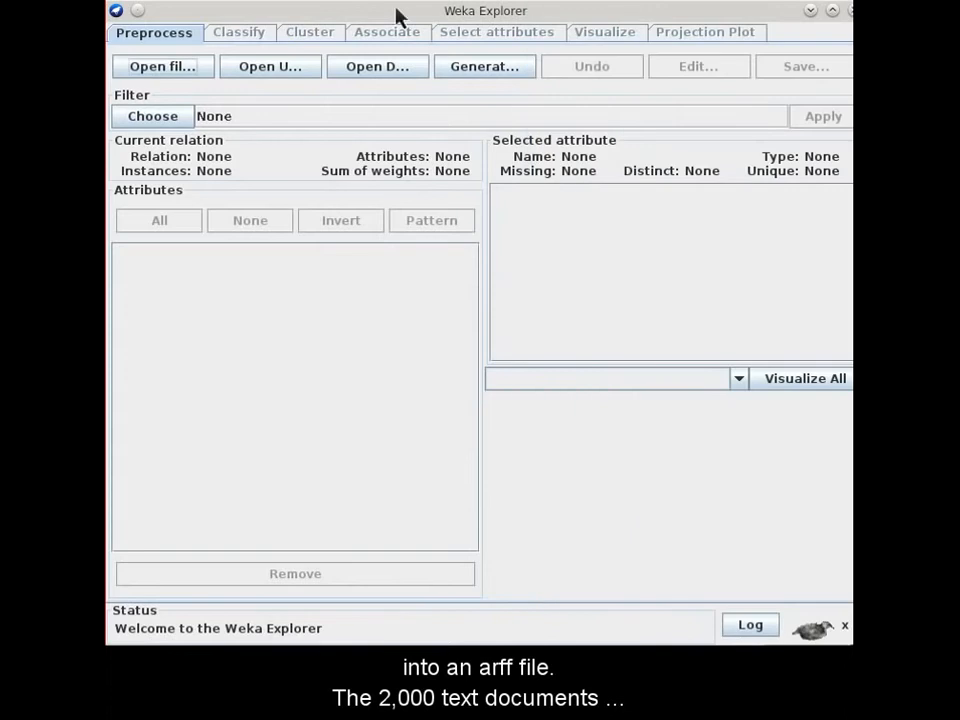
click(149, 74)
double_click(207, 255)
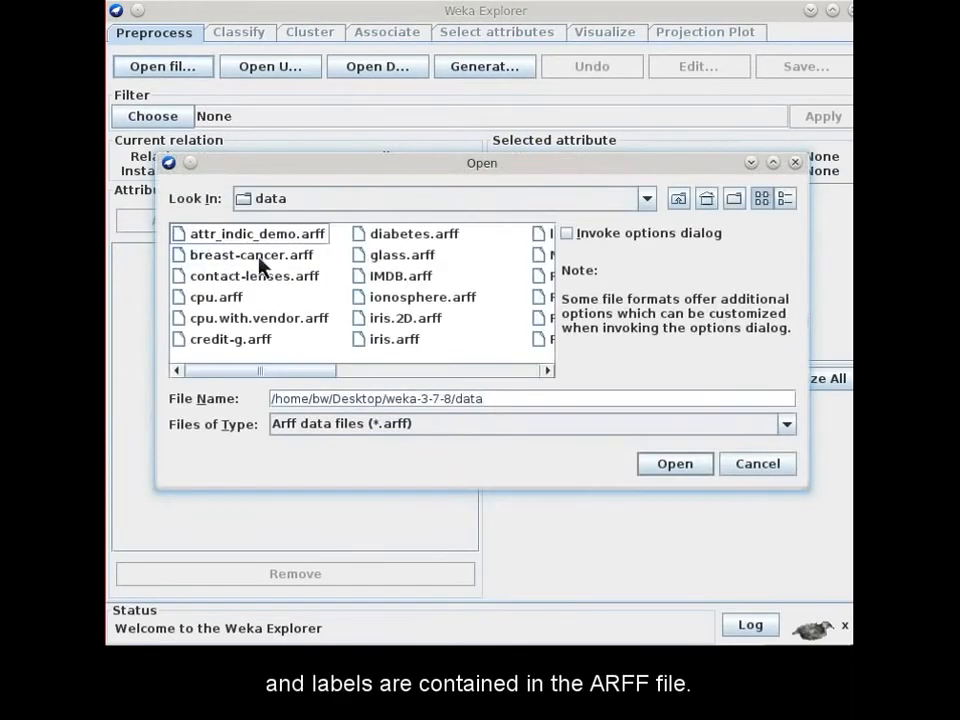
double_click(372, 290)
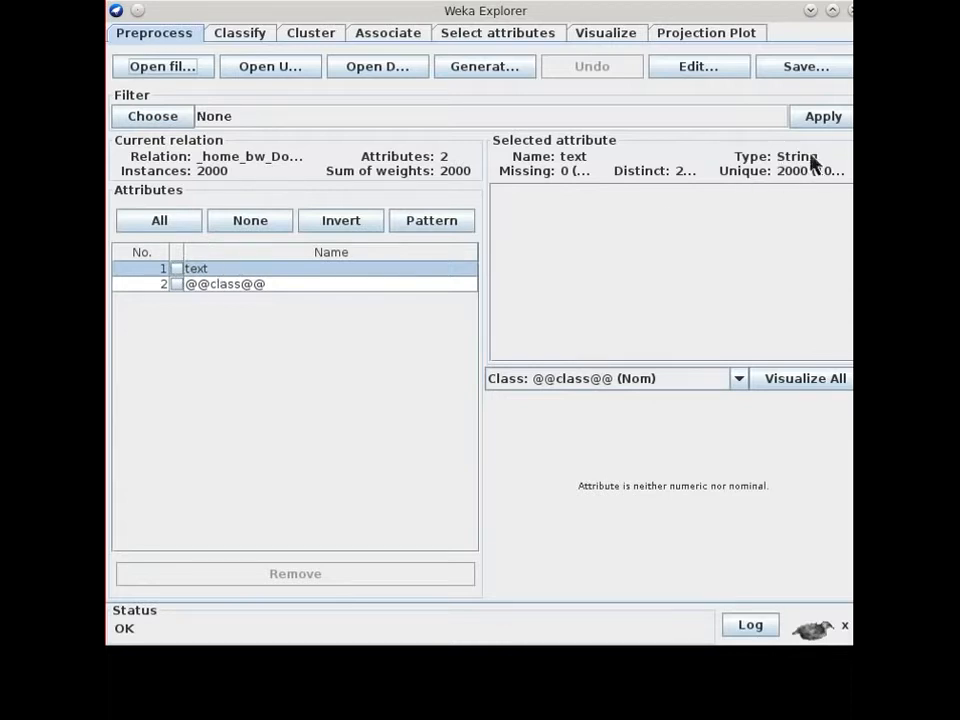
click(228, 286)
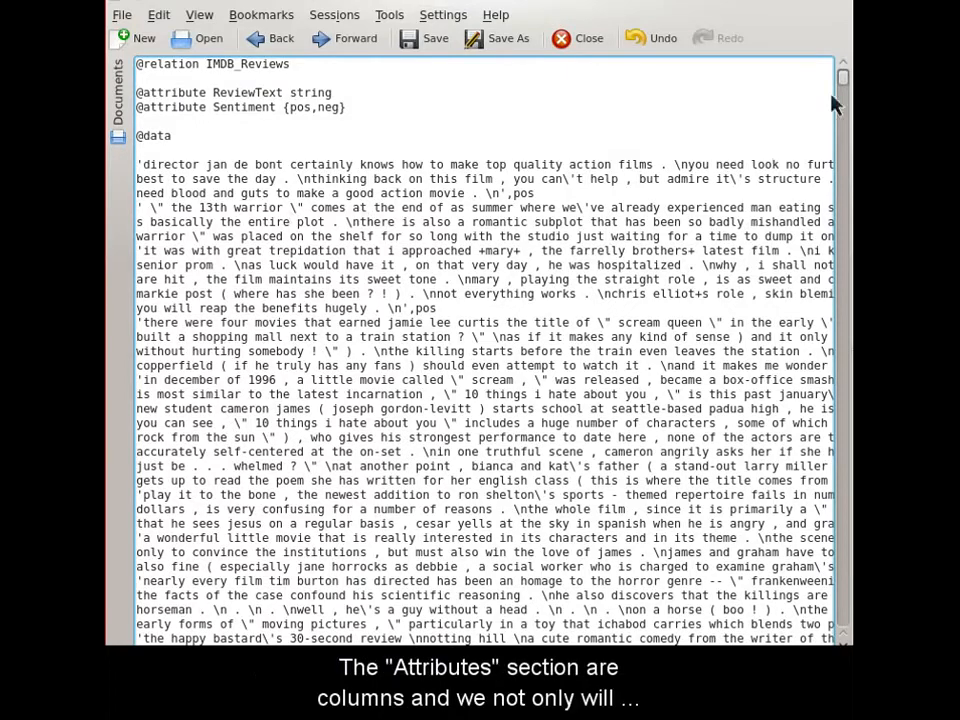
mouse_move(842, 82)
mouse_down()
mouse_move(842, 234)
mouse_move(845, 66)
mouse_up()
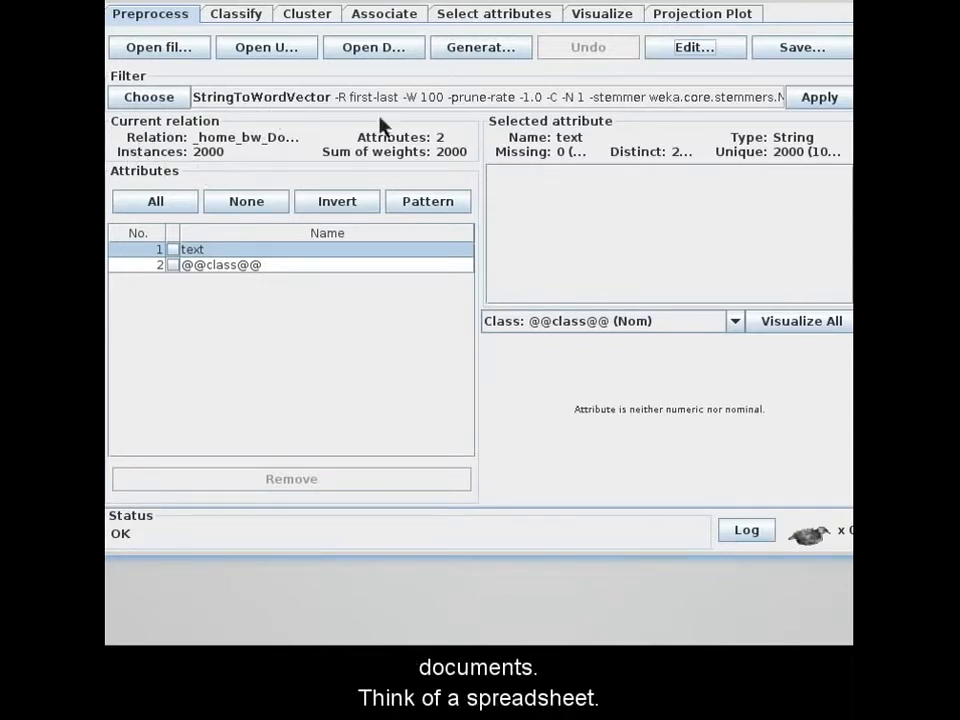
Step: Apply the StringToWordVector filter to the reviews and examine the resulting word columns in the data viewer
click(804, 98)
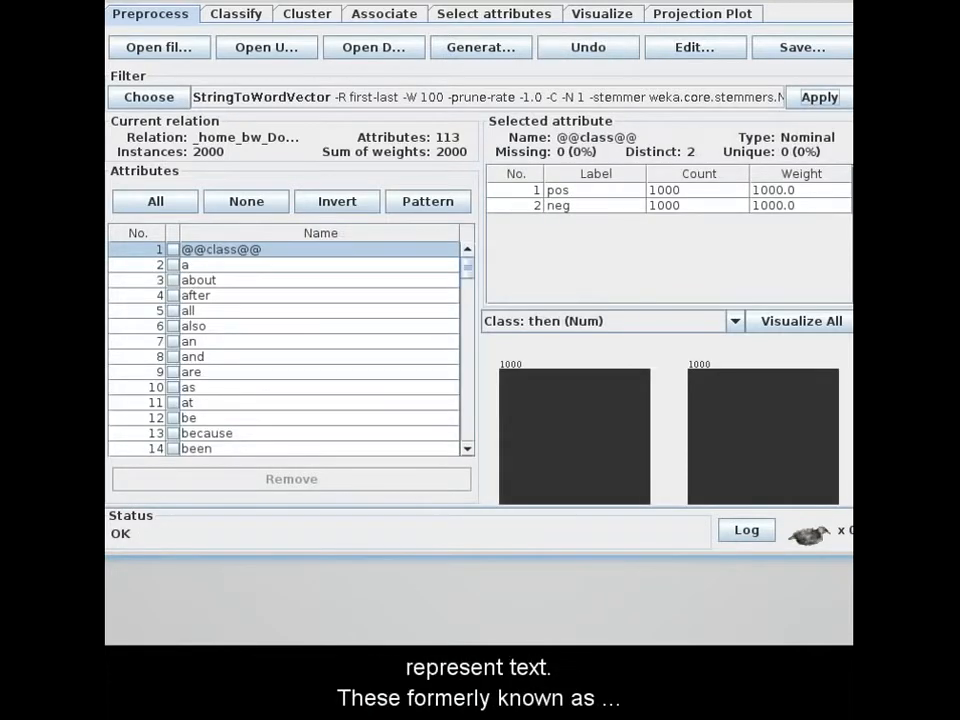
click(704, 50)
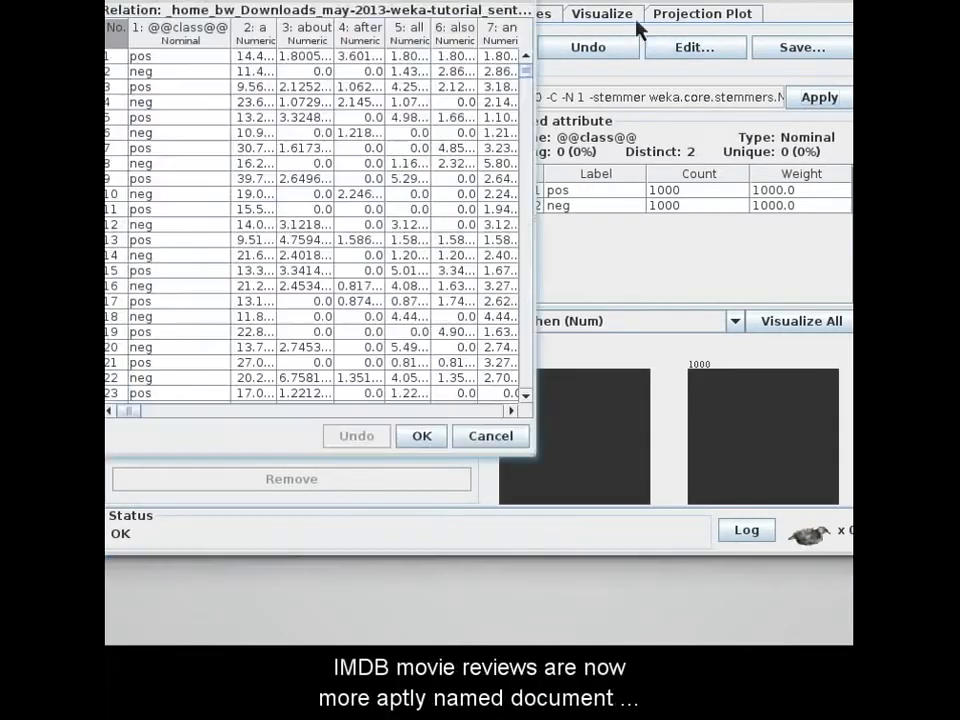
drag(129, 44, 188, 42)
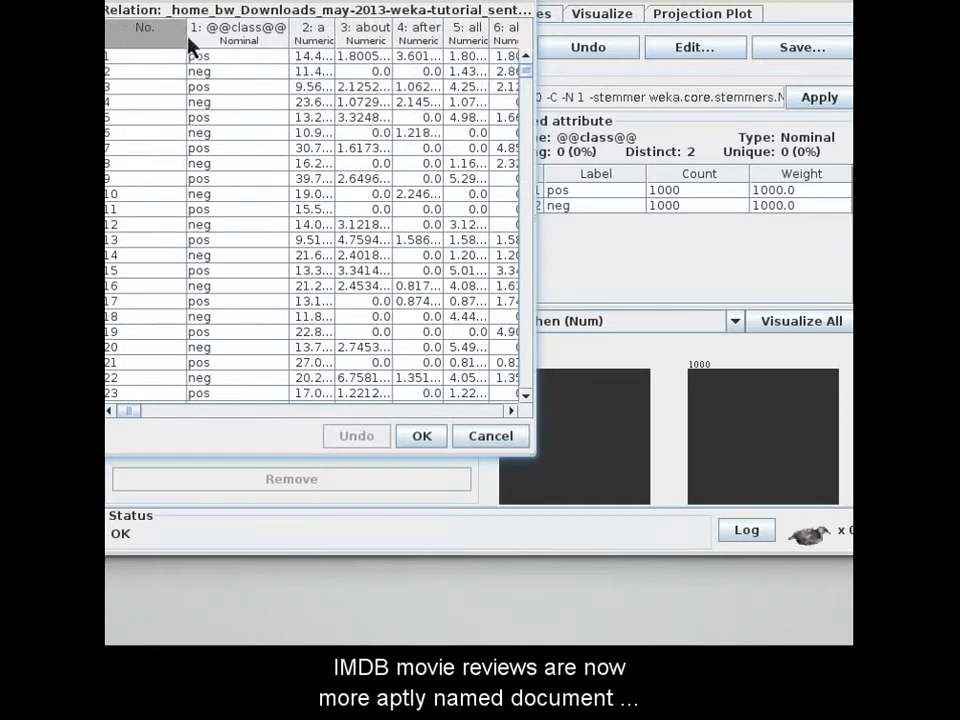
click(511, 411)
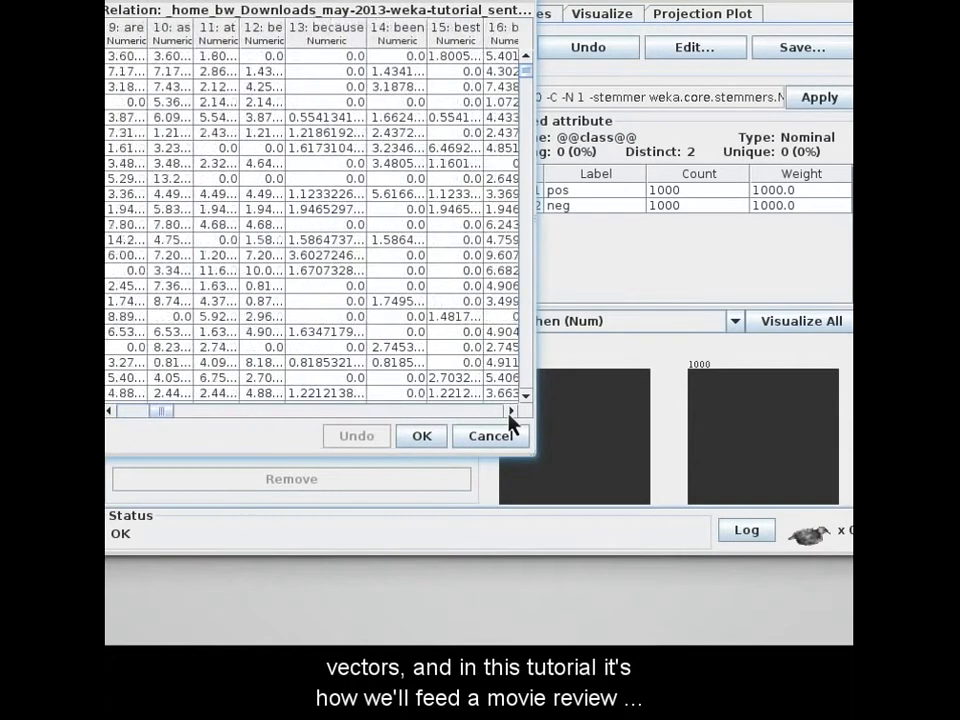
click(511, 411)
click(424, 438)
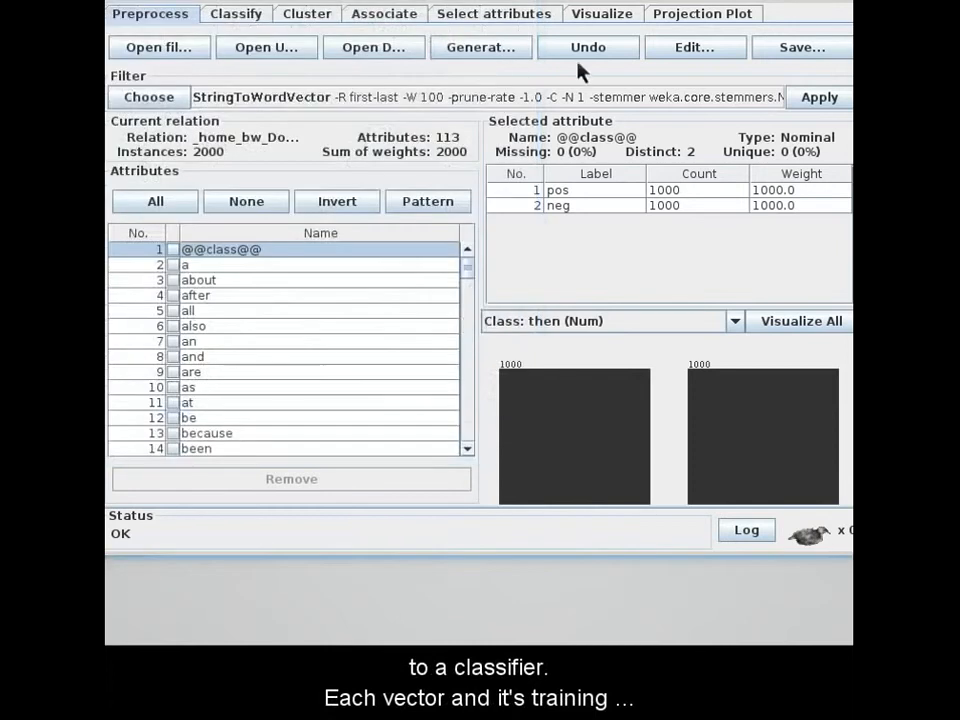
Step: Undo the StringToWordVector conversion and review the filter's settings
click(584, 53)
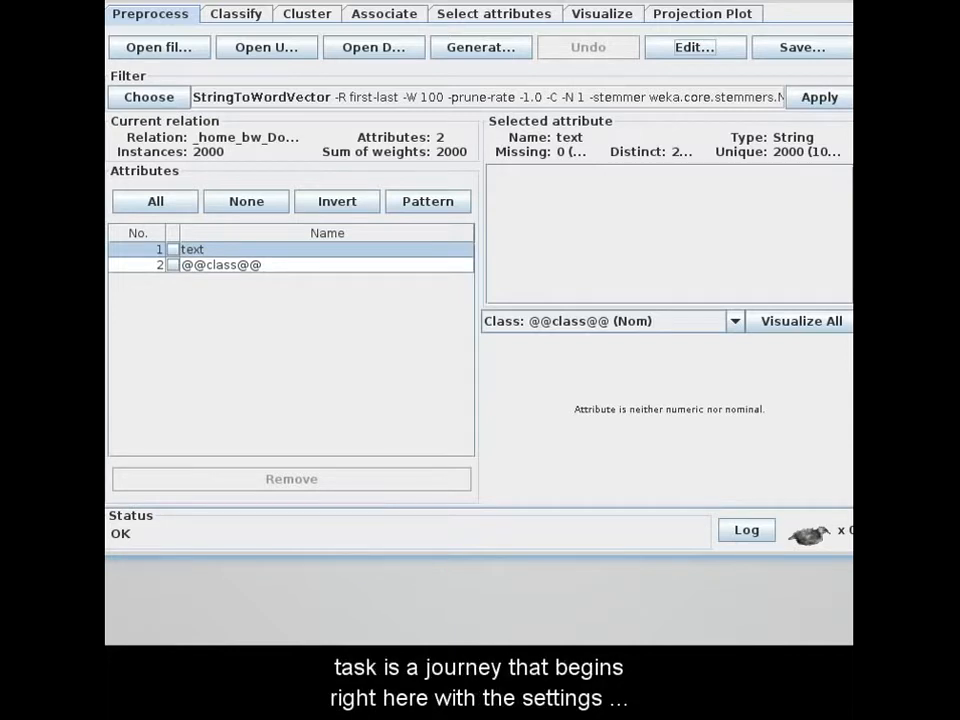
click(664, 100)
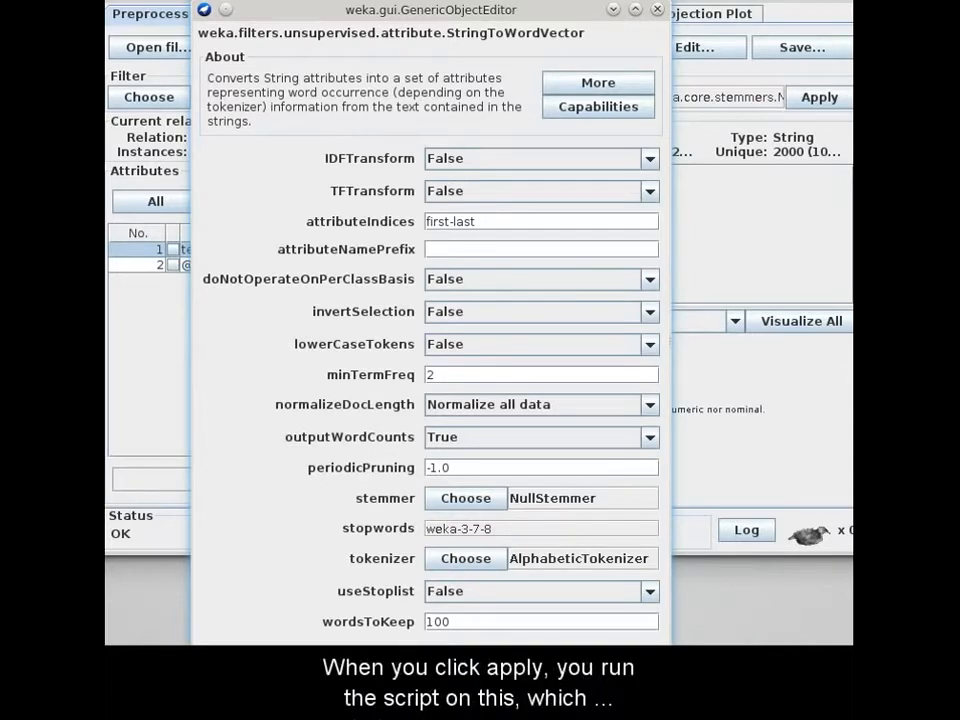
click(492, 655)
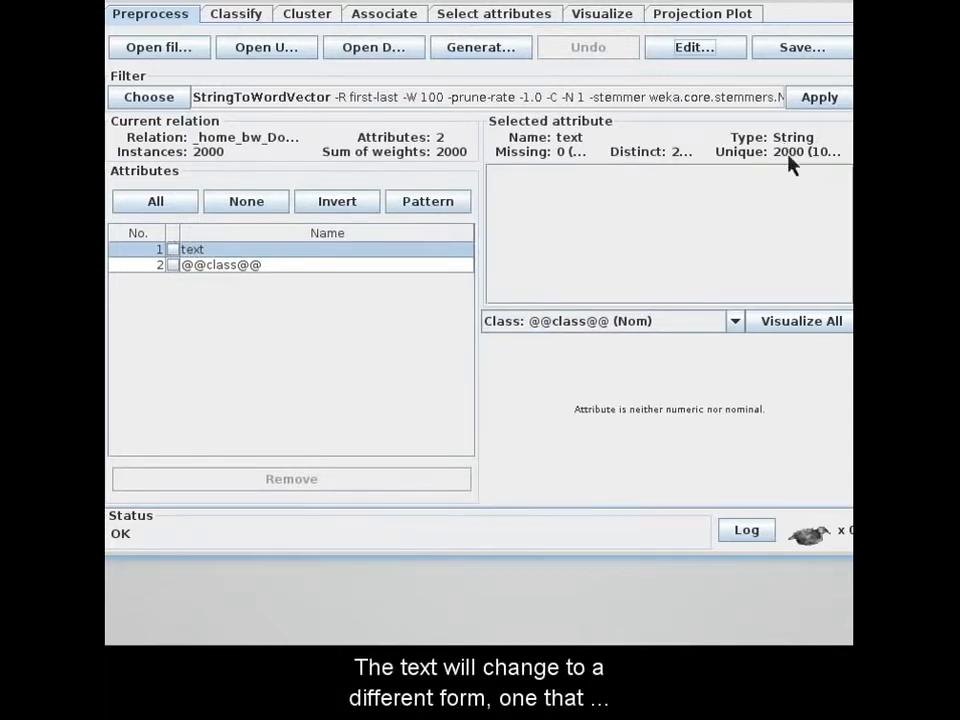
Step: Apply StringToWordVector to the reviews again and inspect the about and after attributes
click(818, 102)
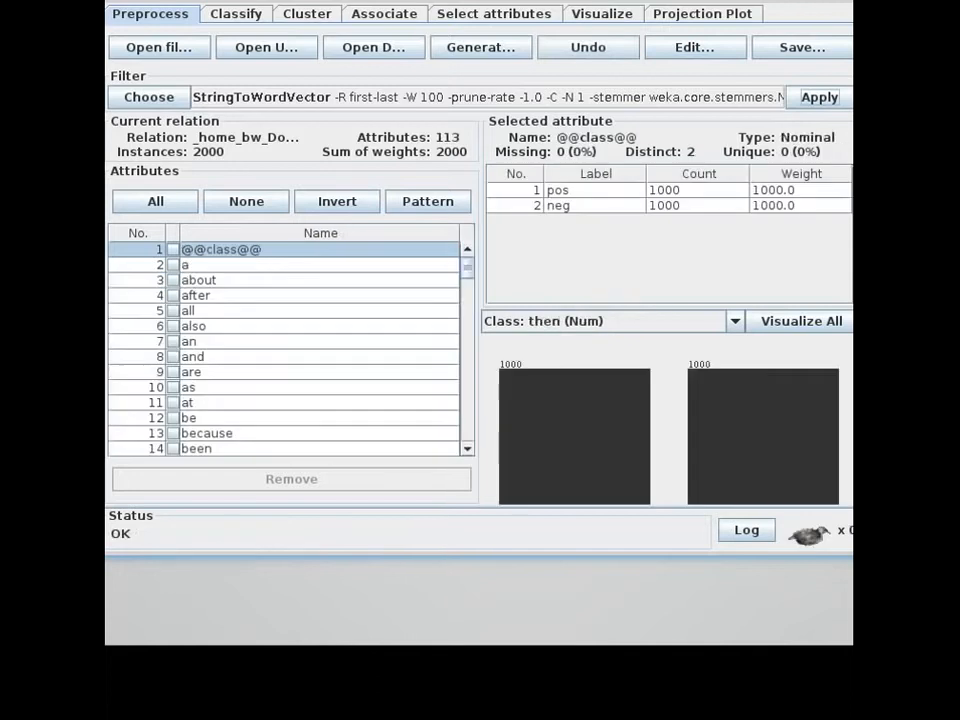
click(220, 281)
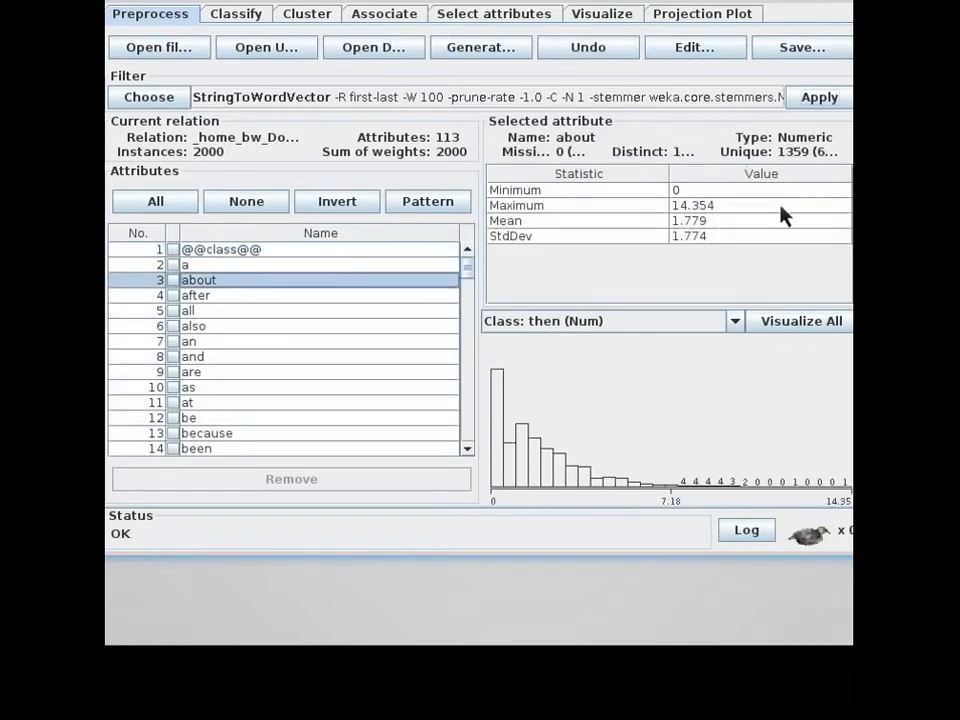
click(377, 298)
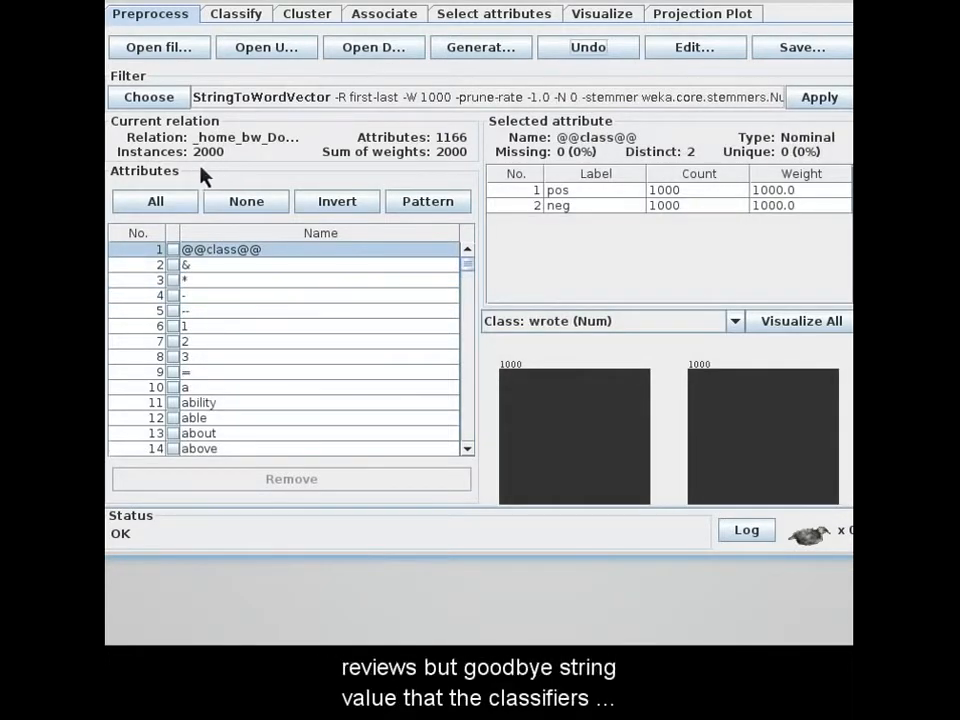
click(229, 312)
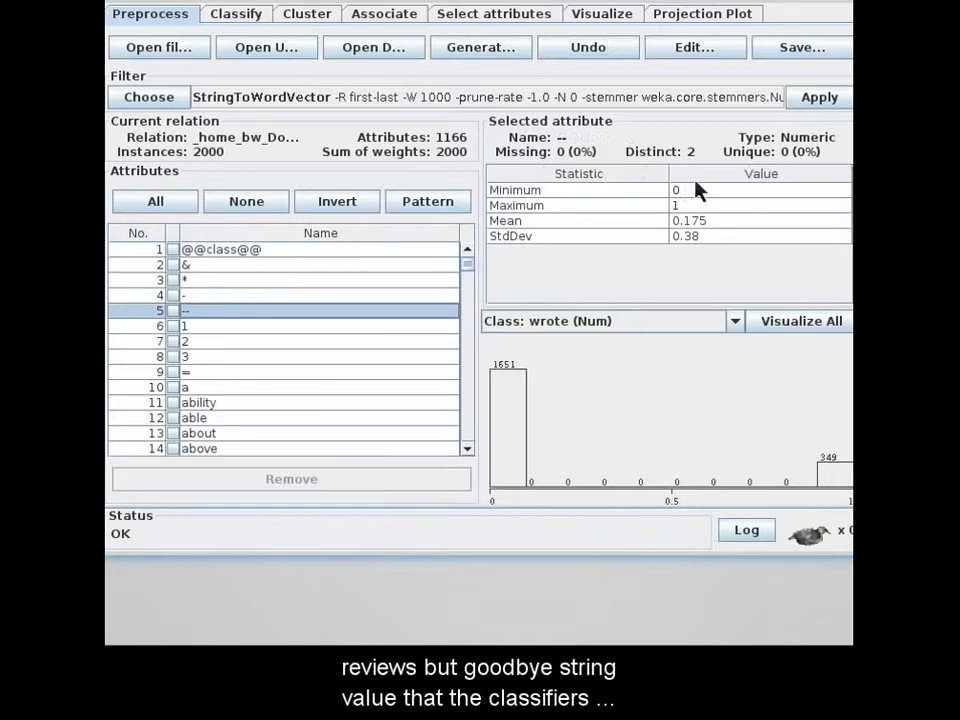
click(342, 403)
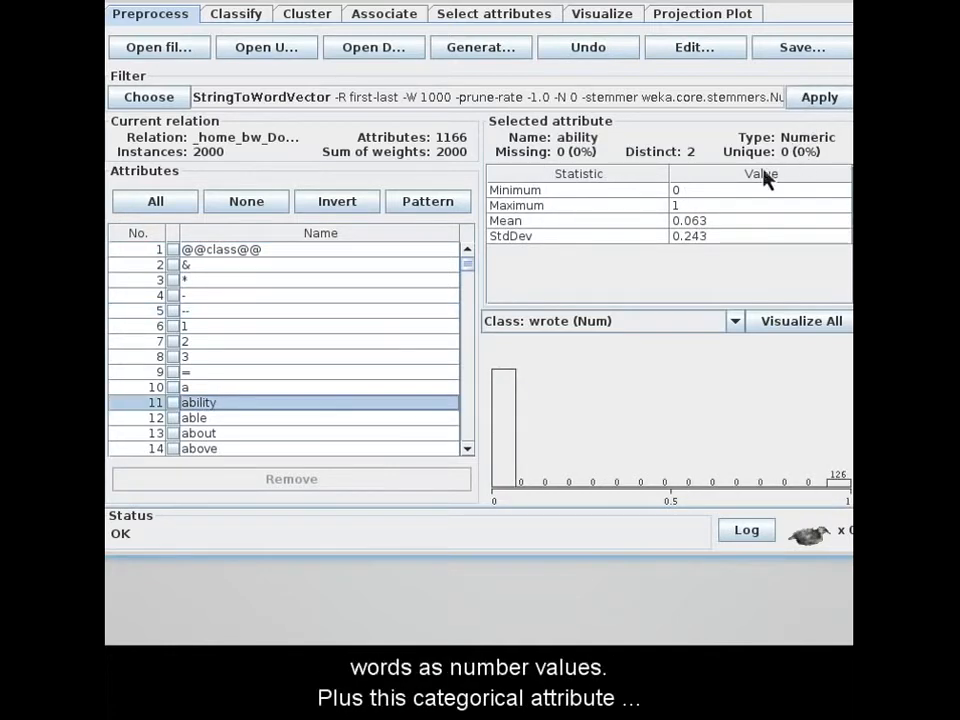
click(321, 436)
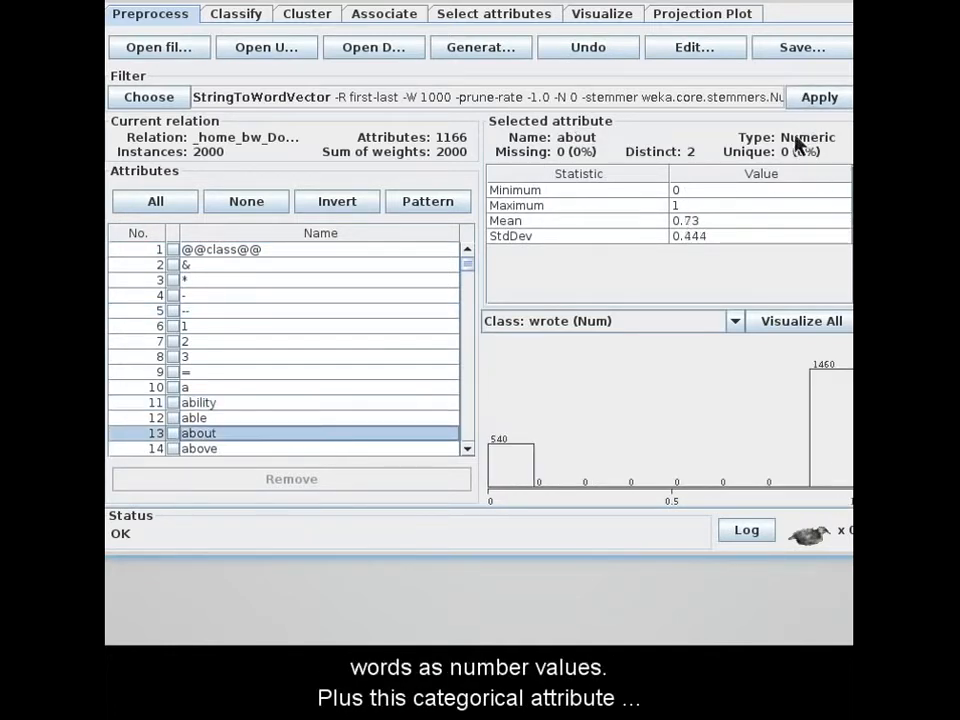
mouse_move(468, 268)
mouse_down()
mouse_move(467, 456)
mouse_move(470, 272)
mouse_up()
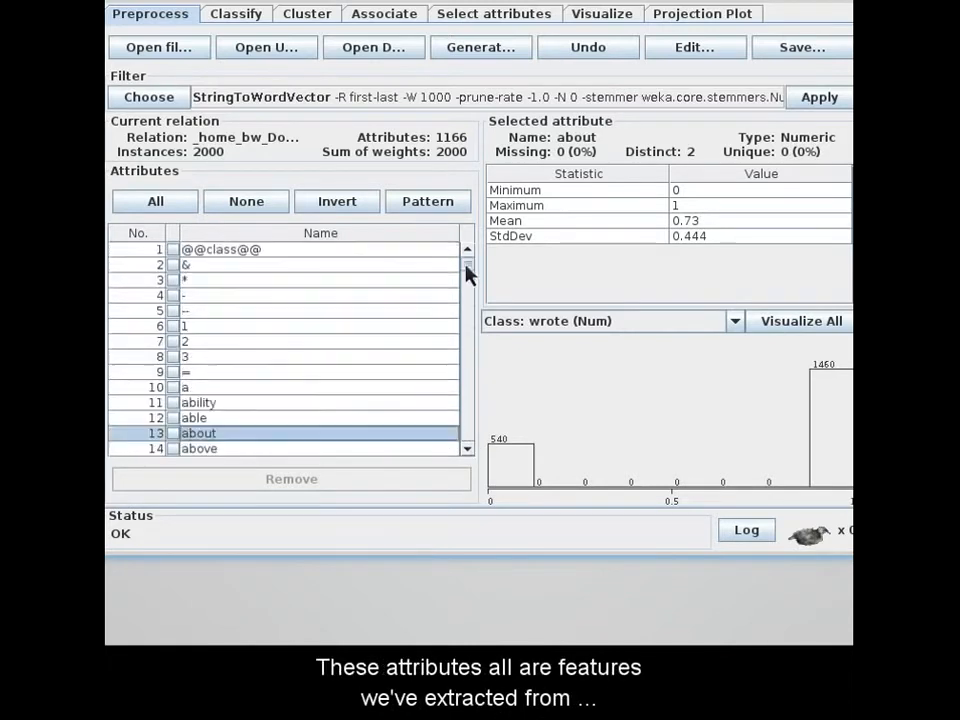
click(444, 253)
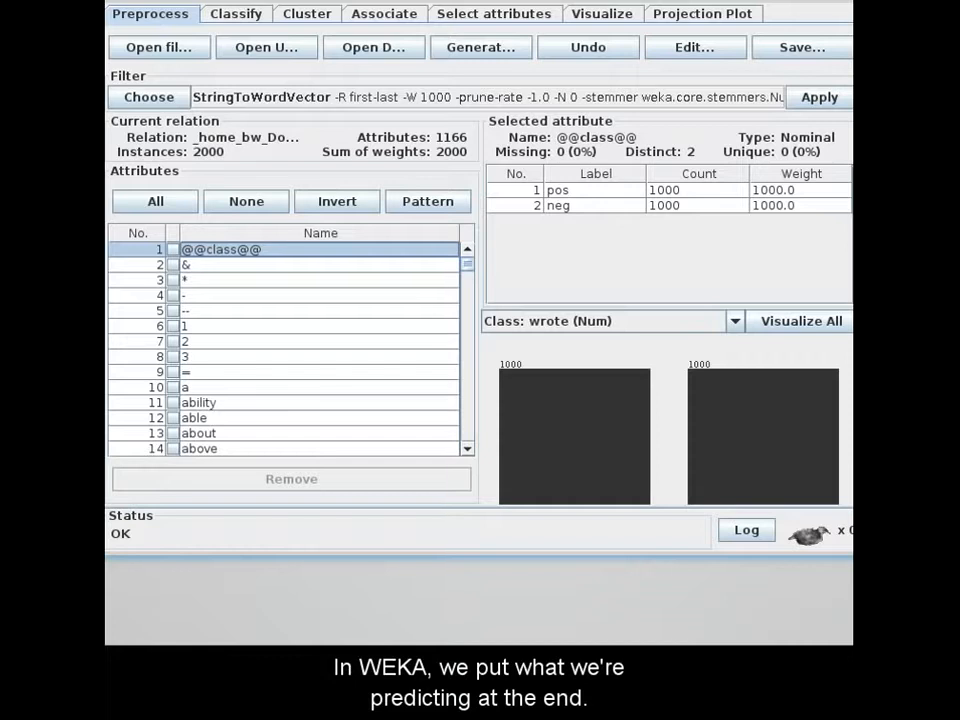
click(690, 50)
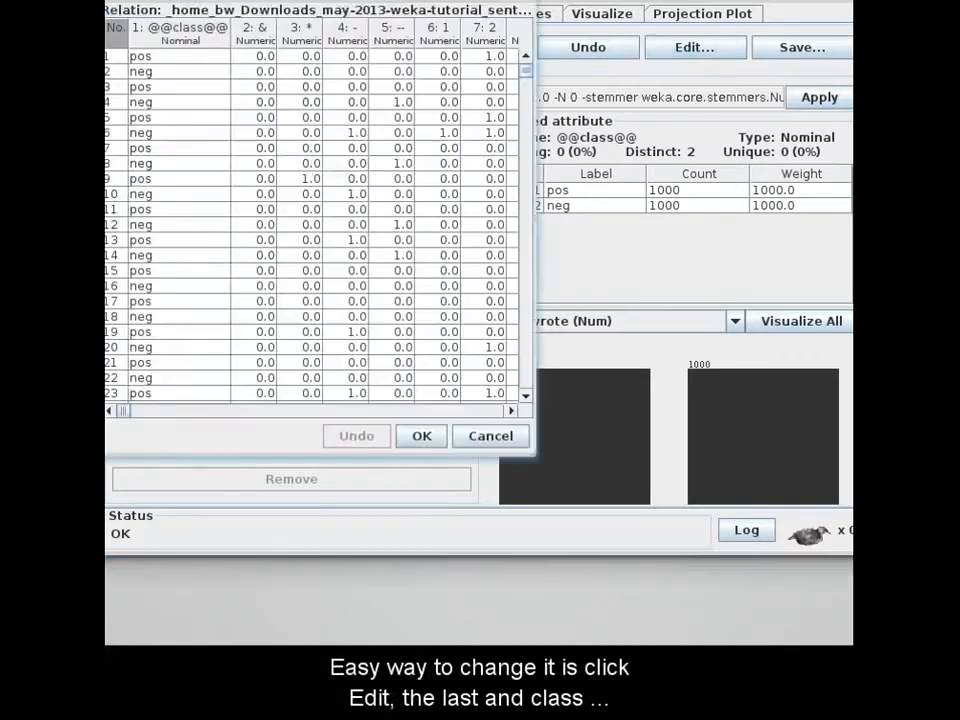
right_click(195, 28)
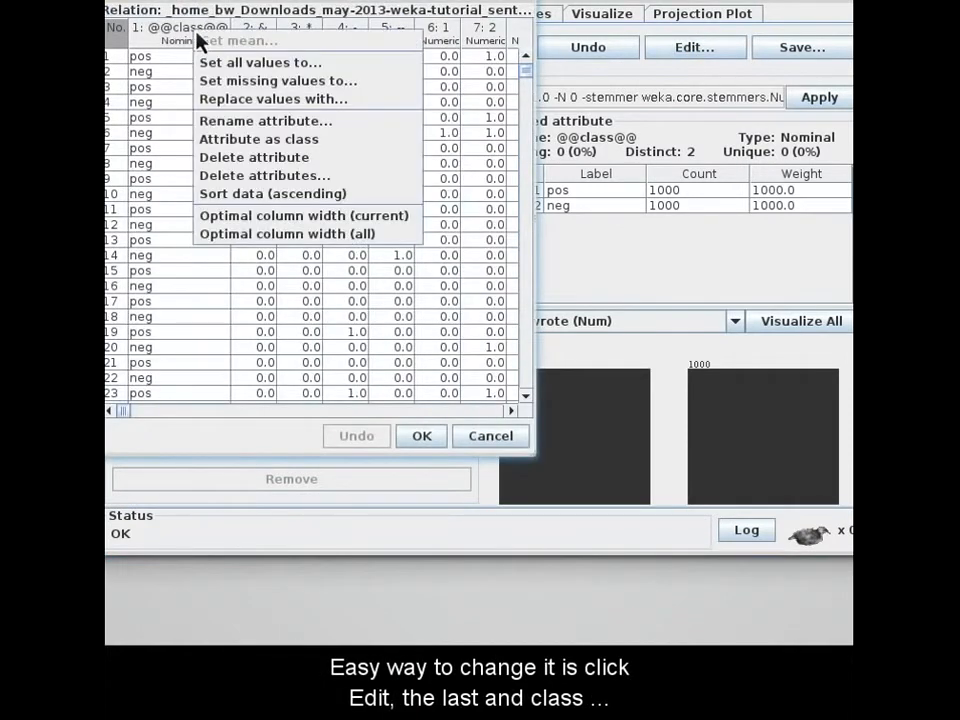
click(232, 150)
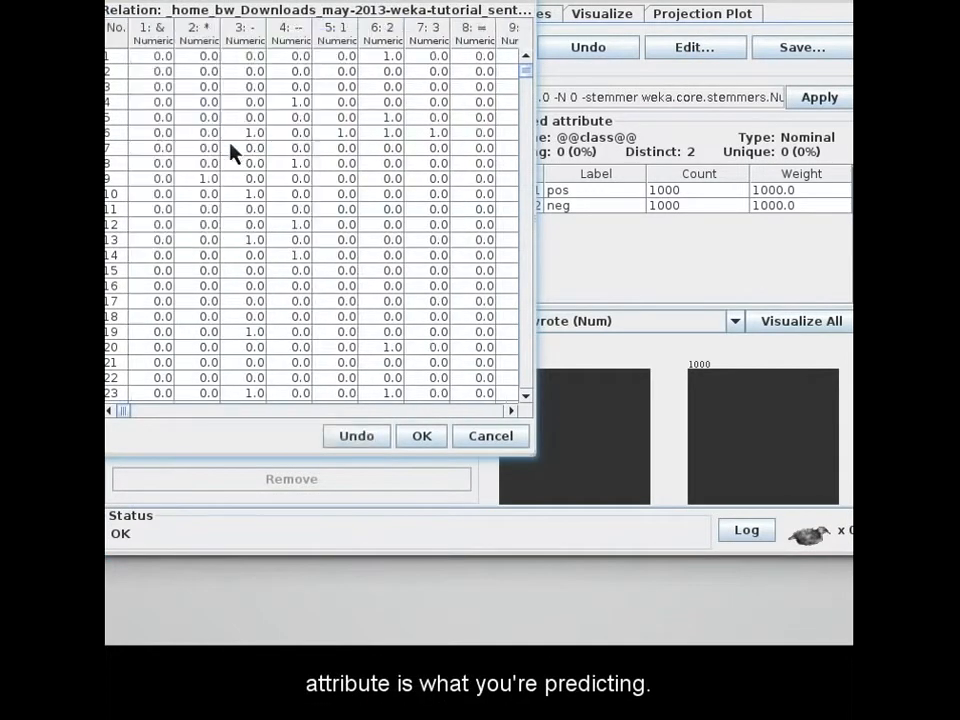
click(424, 438)
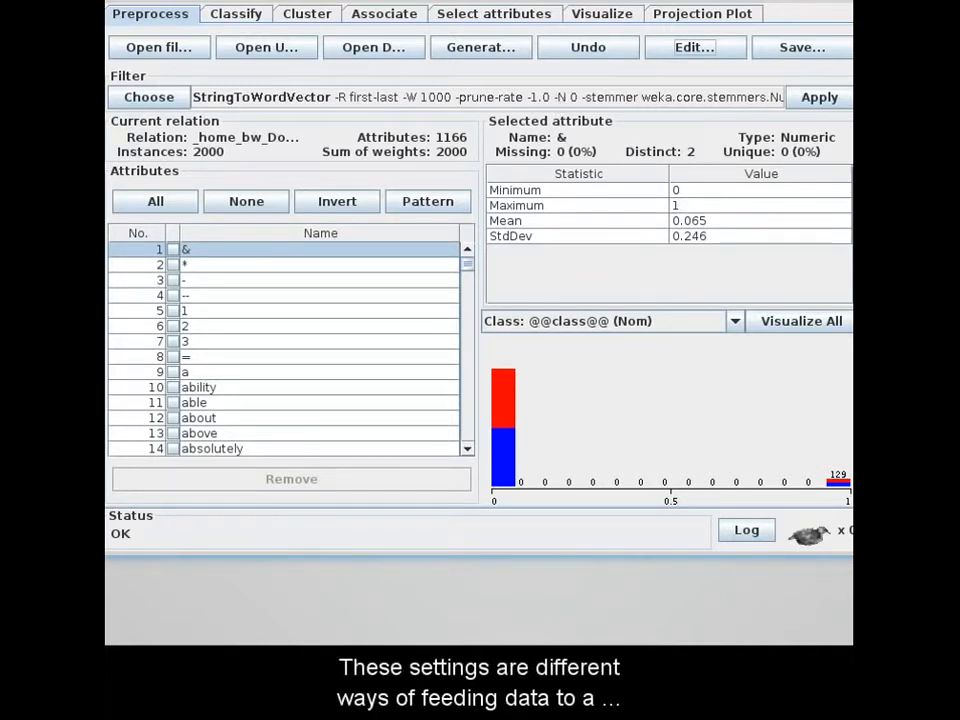
Step: Set wordsToKeep to 100 in the StringToWordVector settings and apply the filter to the reviews
click(557, 97)
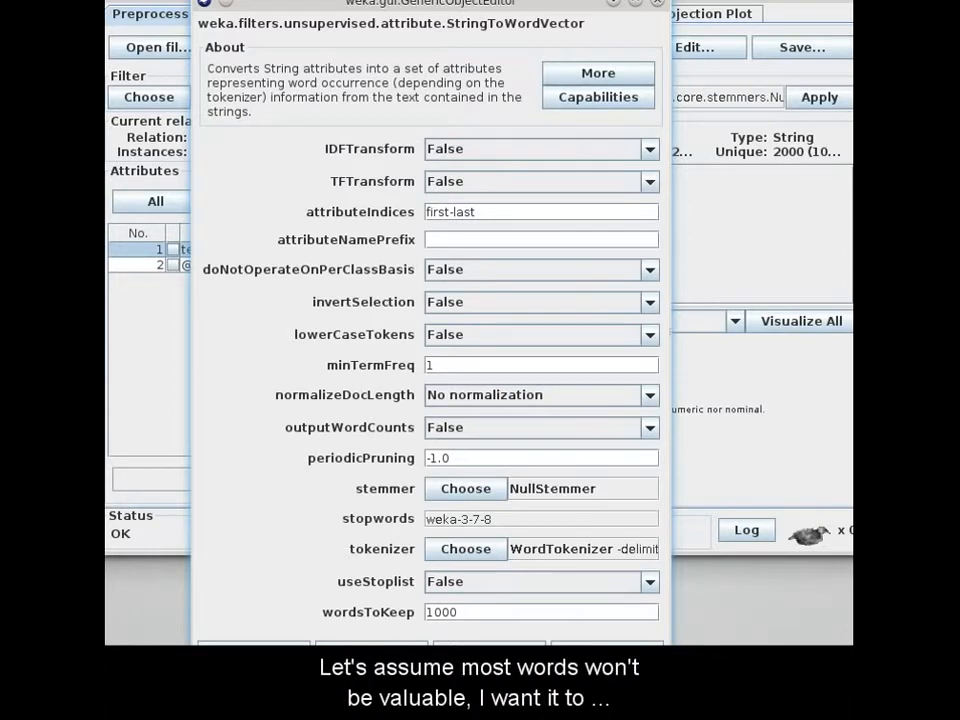
click(643, 618)
key(BackSpace)
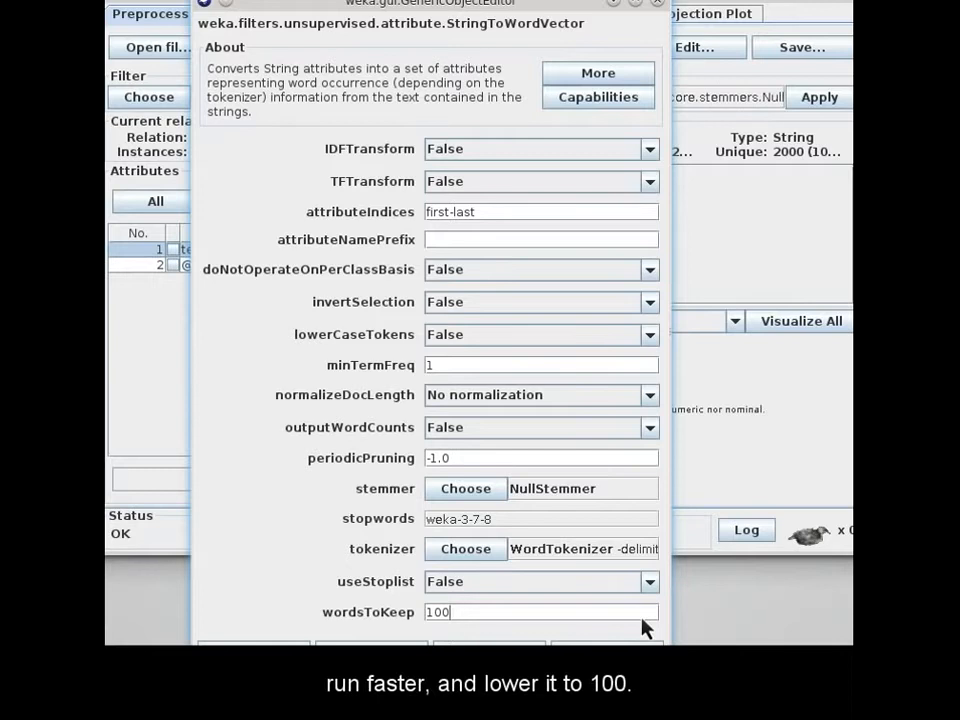
click(489, 643)
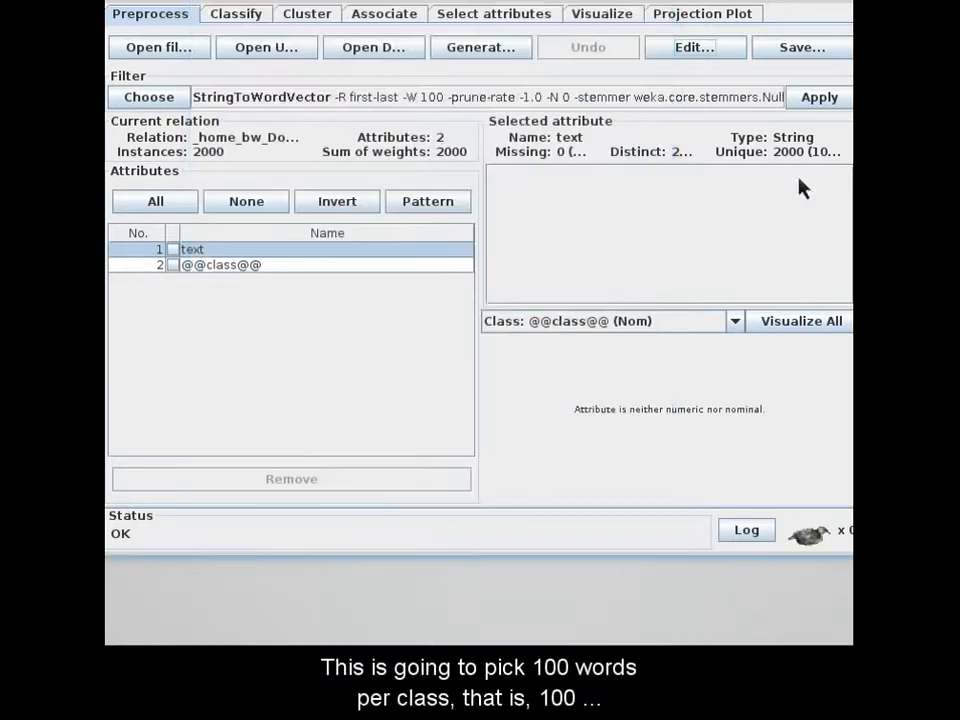
click(822, 100)
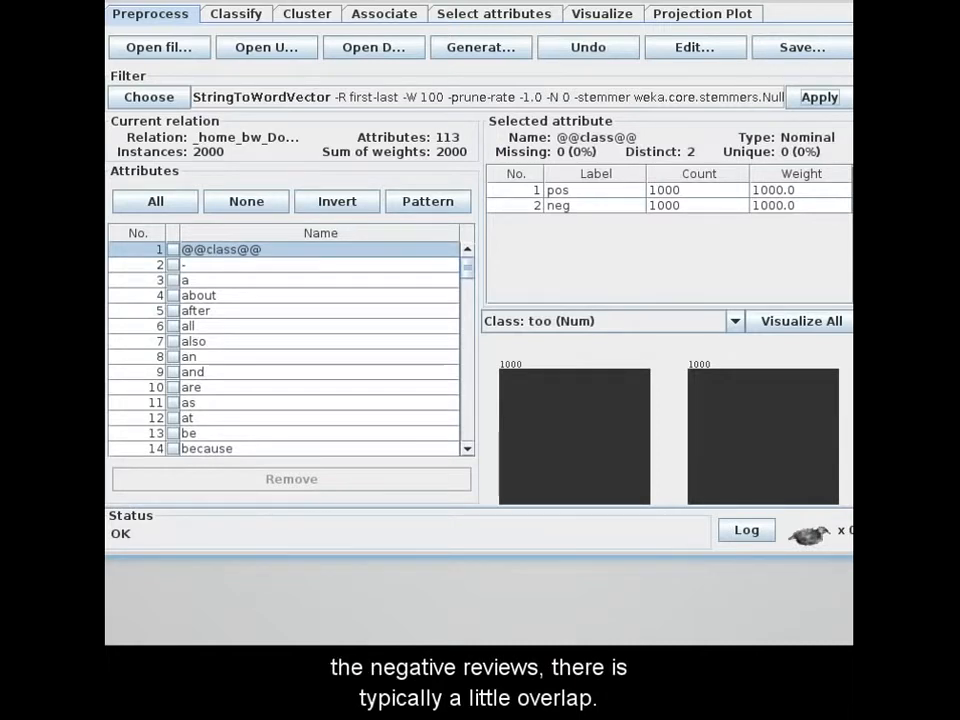
Step: Examine the statistics and frequency histograms of the about, after, all and also attributes
click(200, 296)
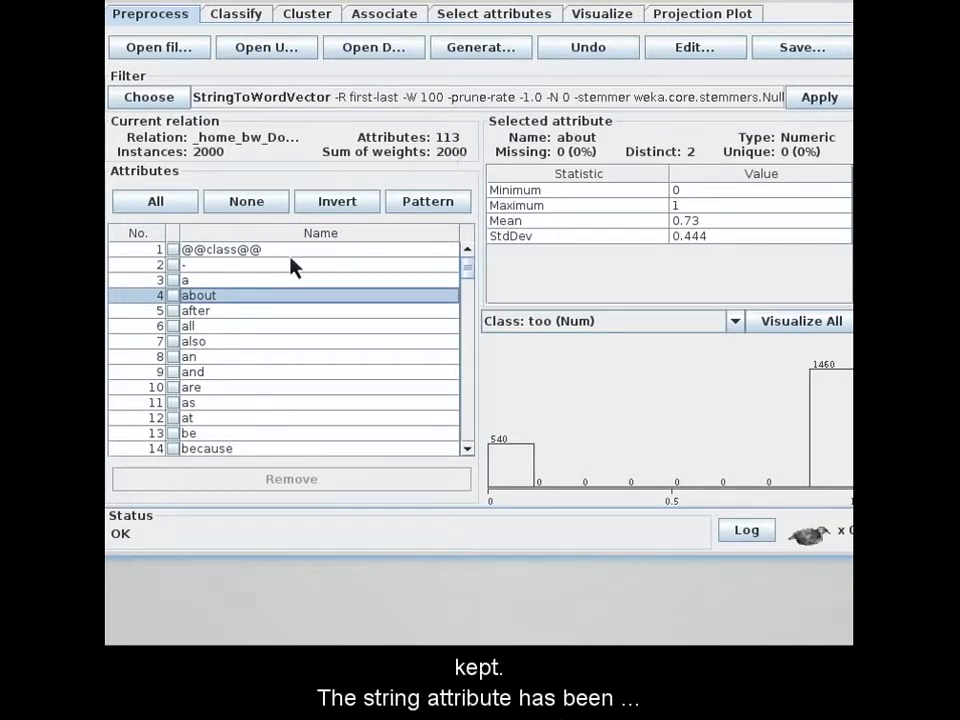
click(362, 316)
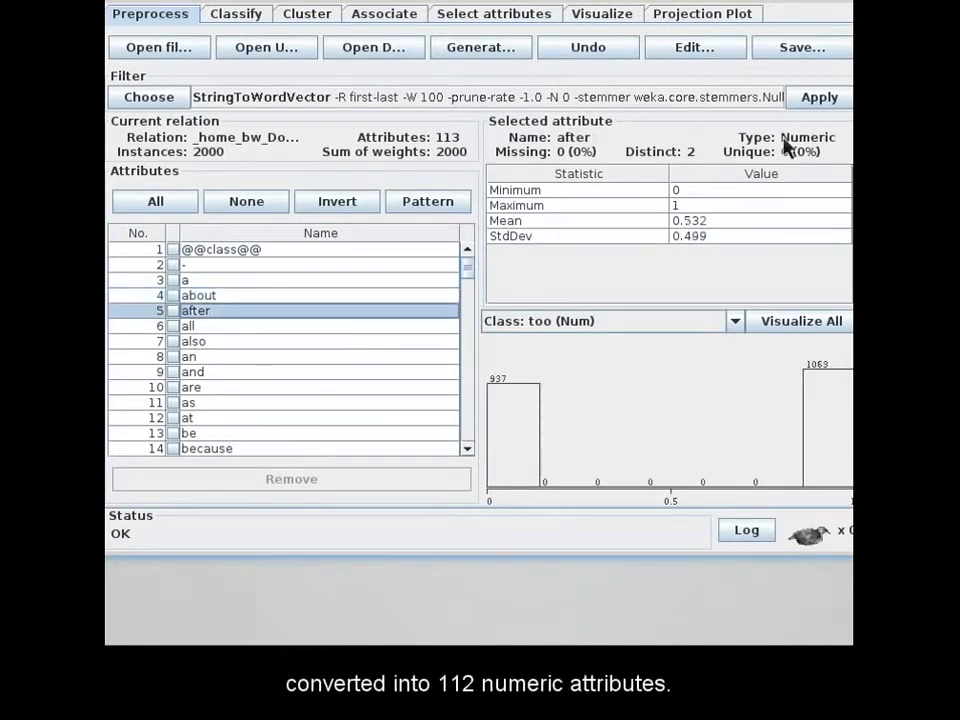
click(384, 326)
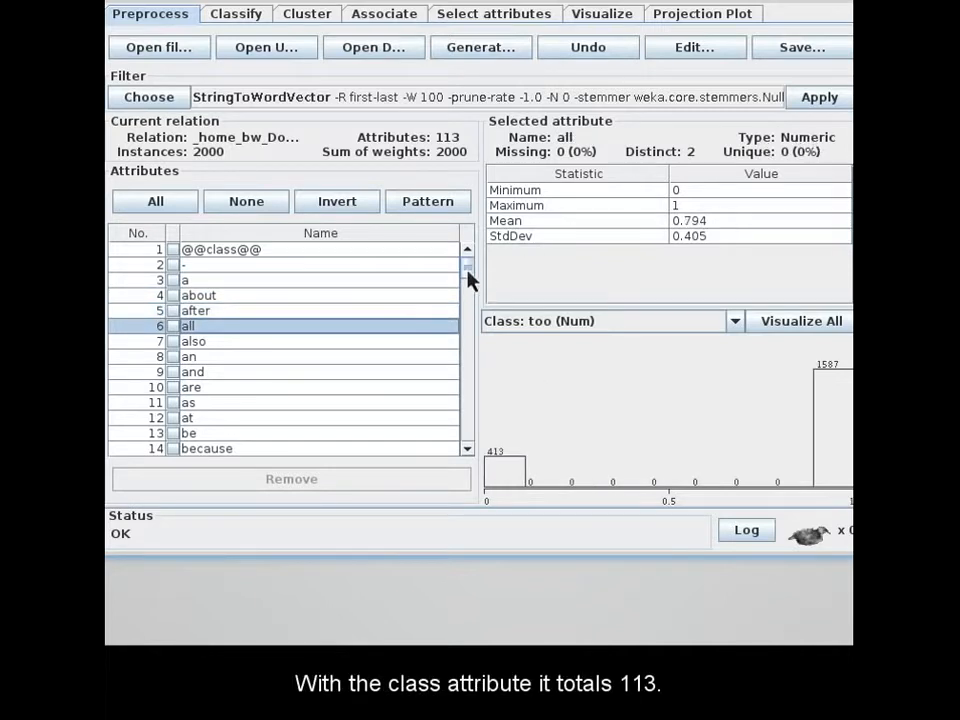
drag(467, 271, 460, 230)
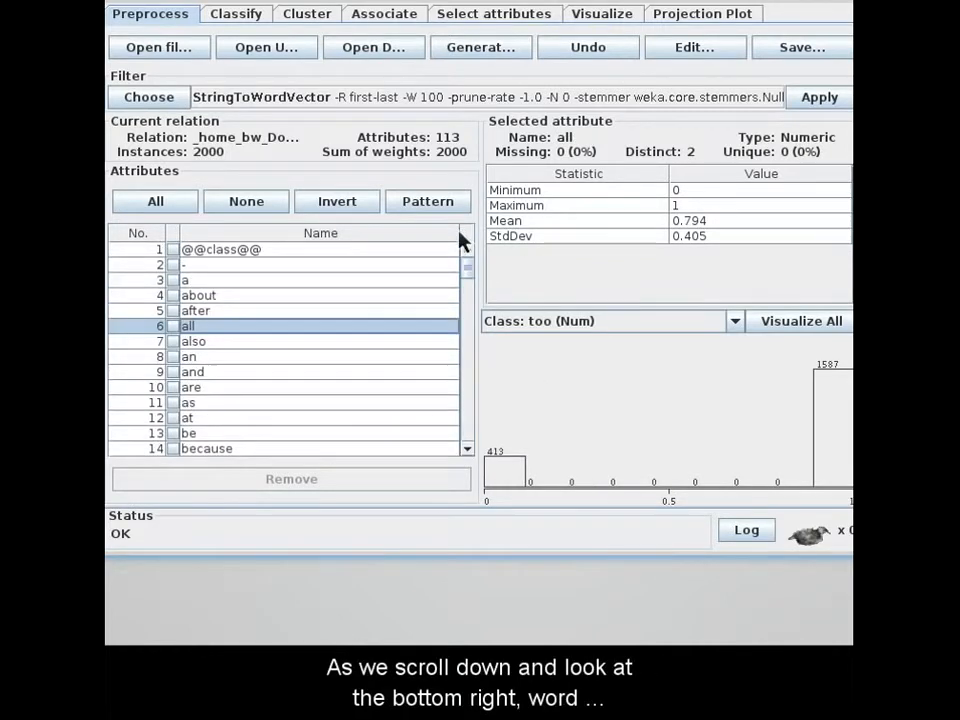
click(414, 297)
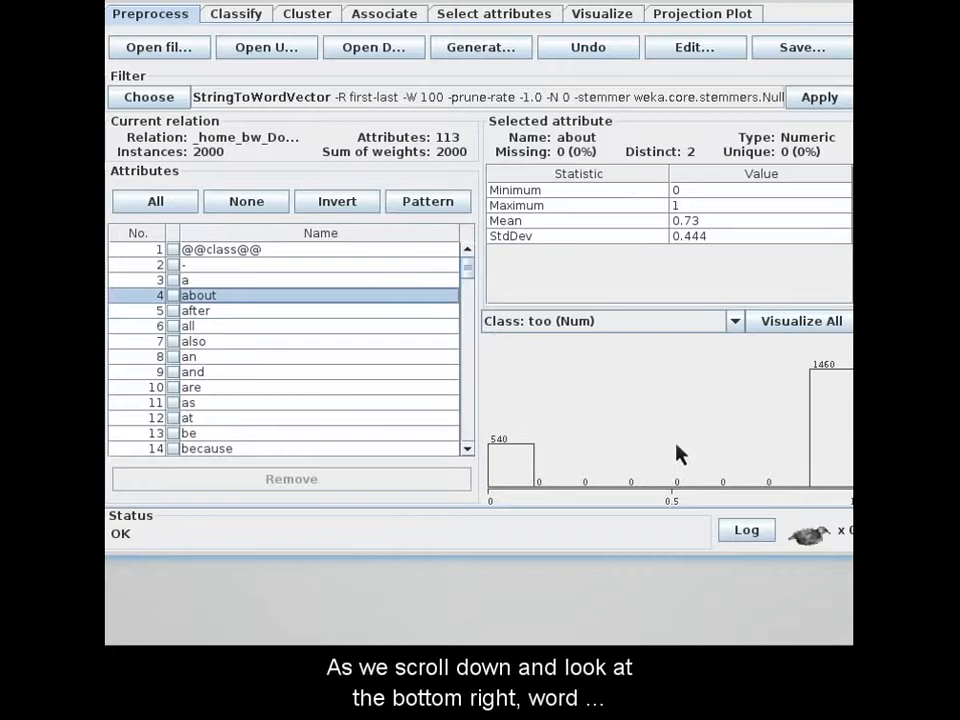
click(357, 315)
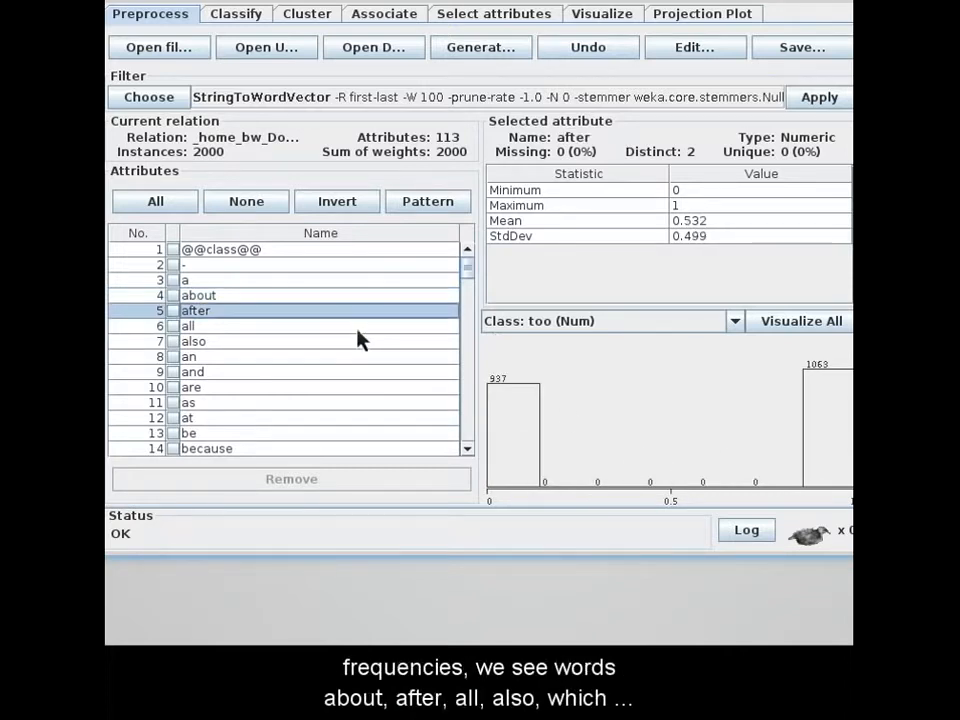
click(357, 331)
click(359, 343)
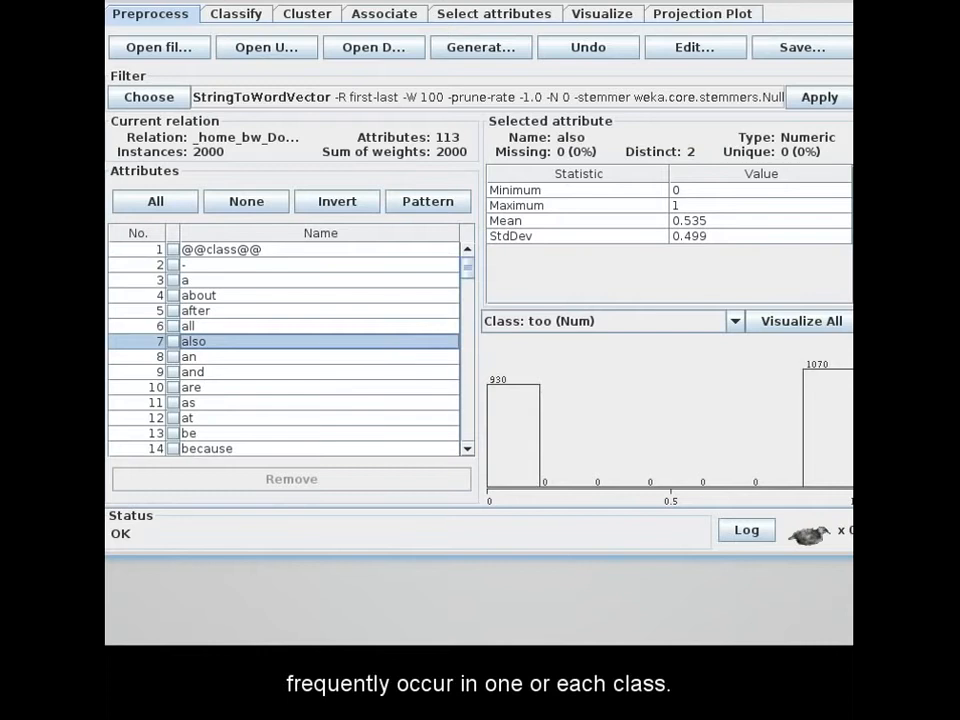
Step: View the converted reviews in the data viewer and look through the word columns' values
click(697, 47)
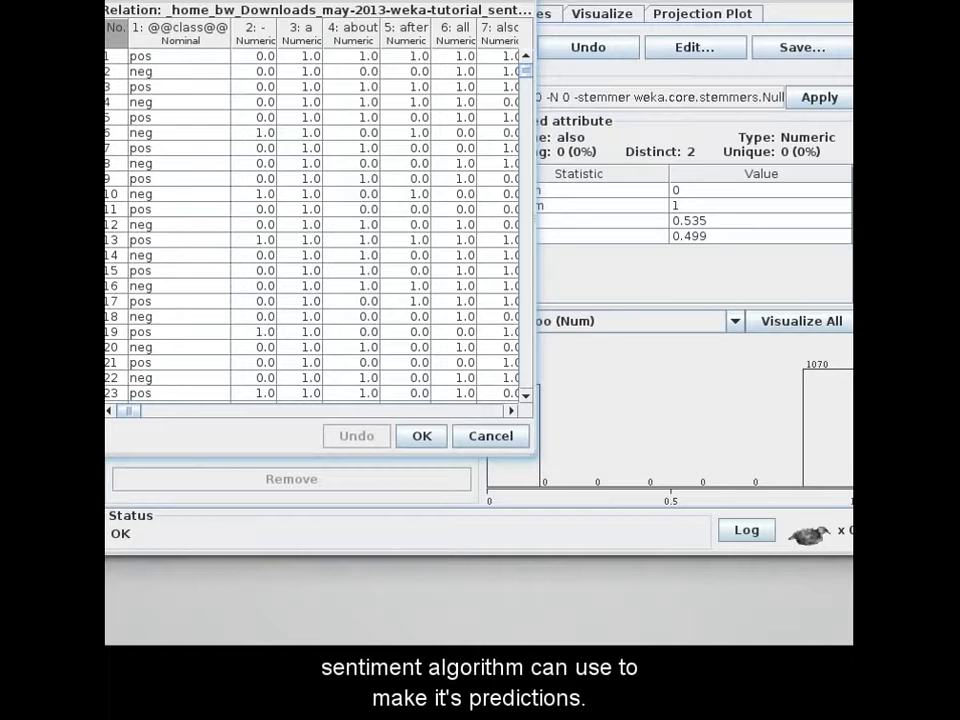
click(511, 410)
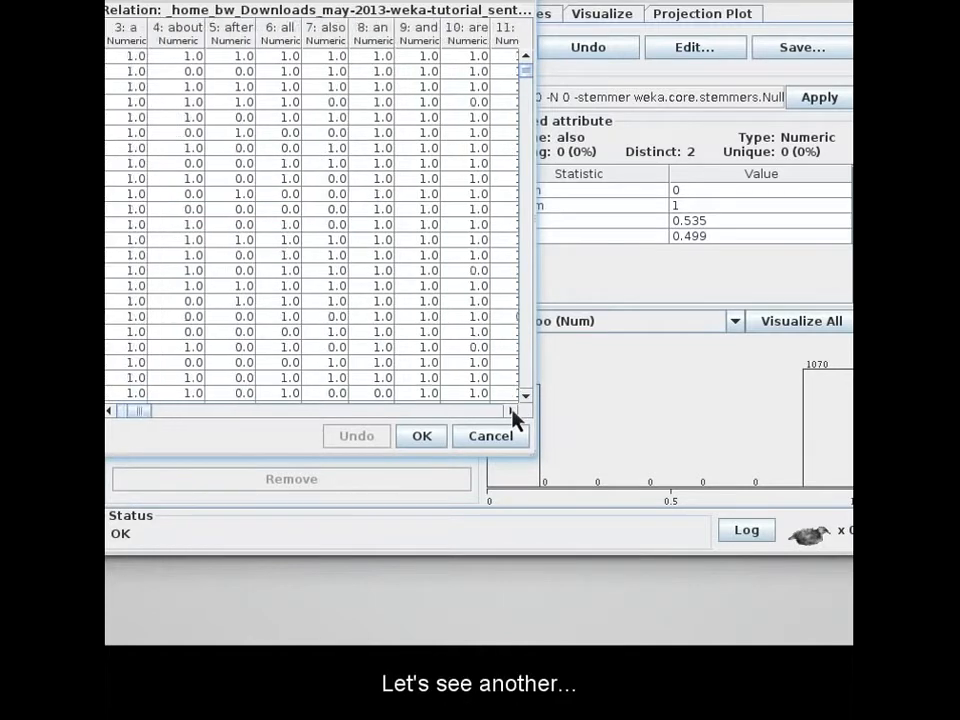
drag(511, 411, 511, 411)
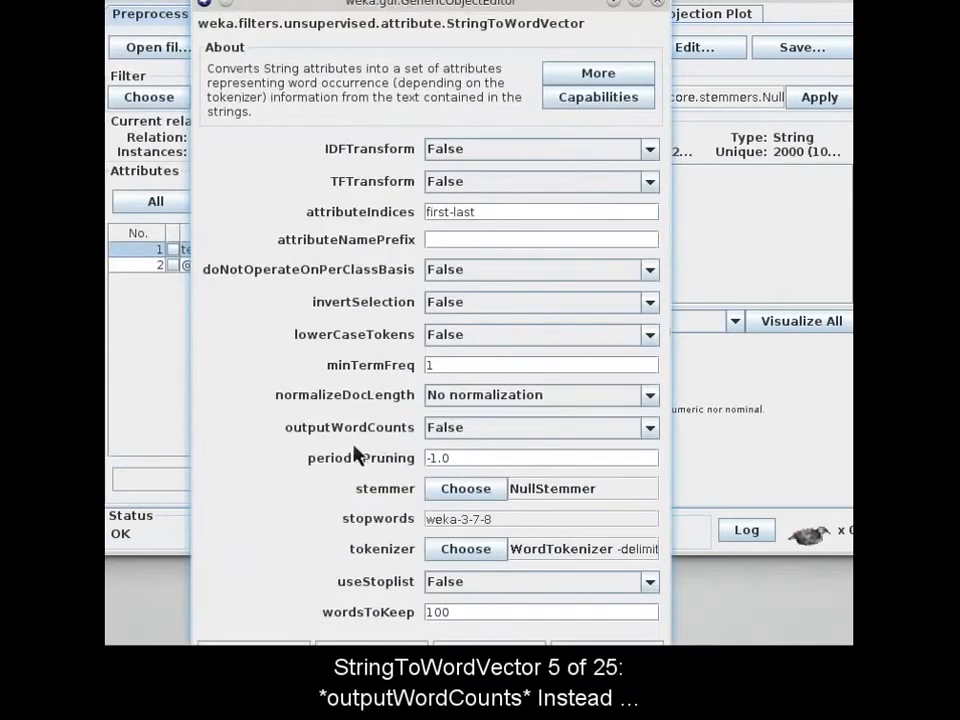
Step: Turn on outputWordCounts in the StringToWordVector settings and apply the filter to the reviews
click(644, 436)
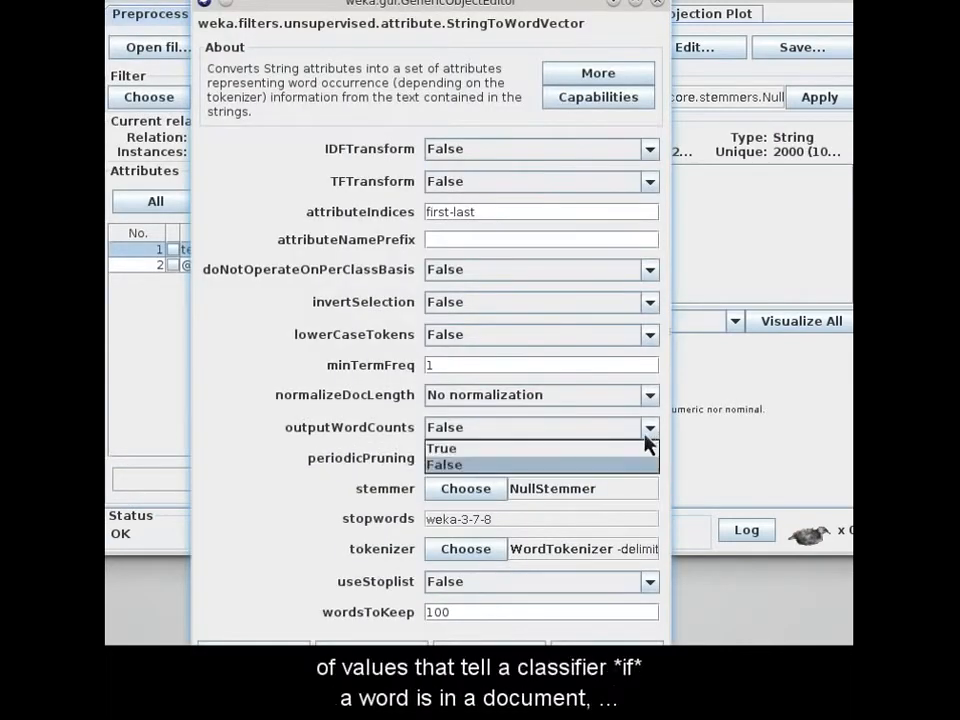
click(645, 449)
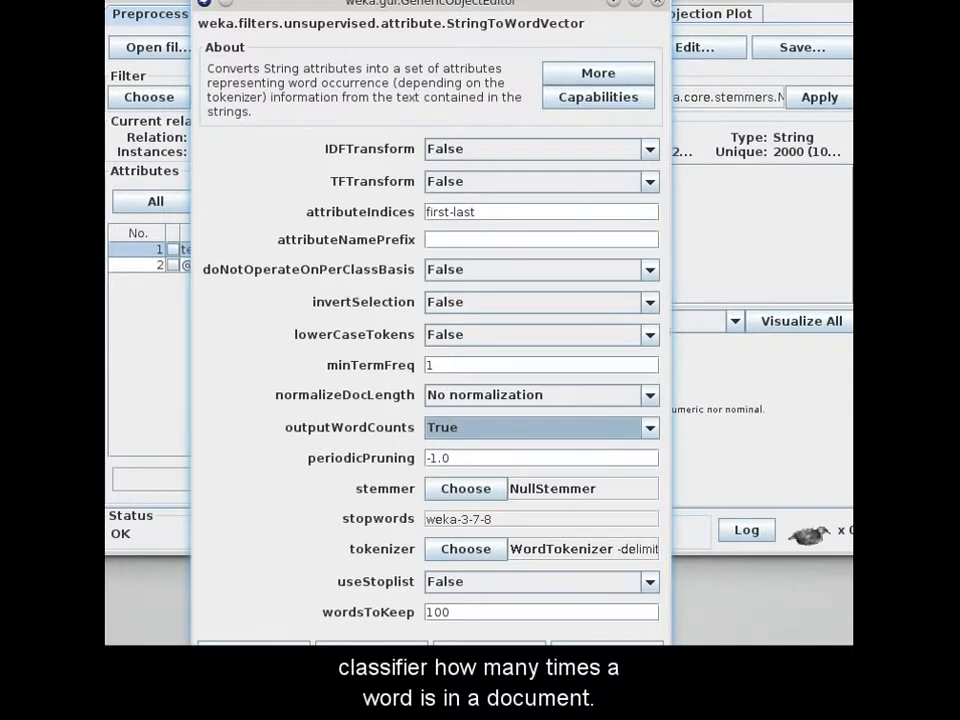
click(490, 650)
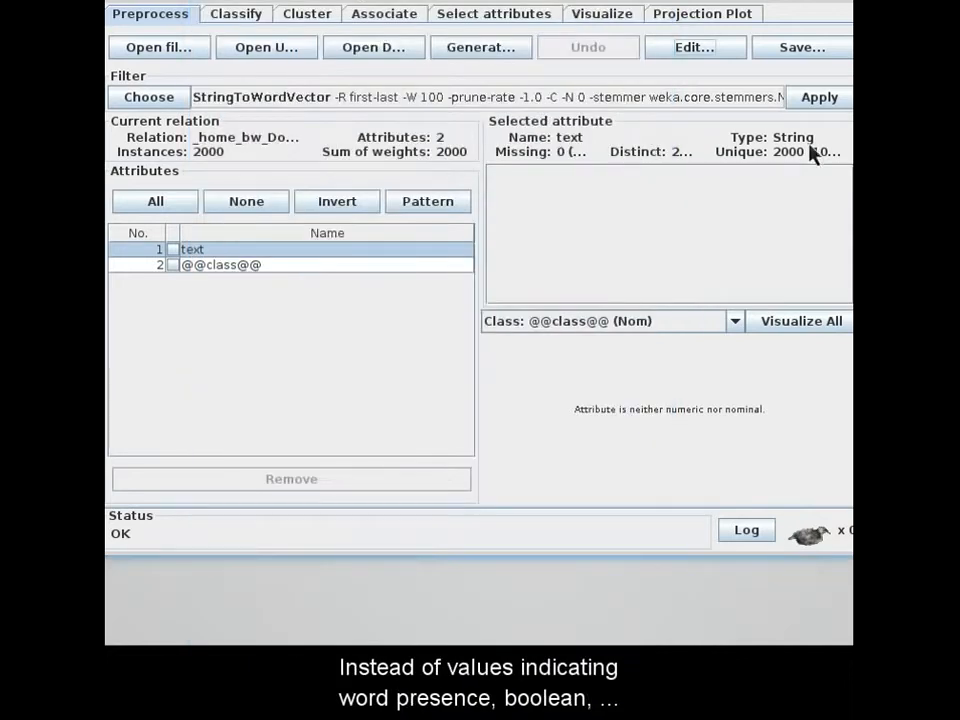
click(820, 97)
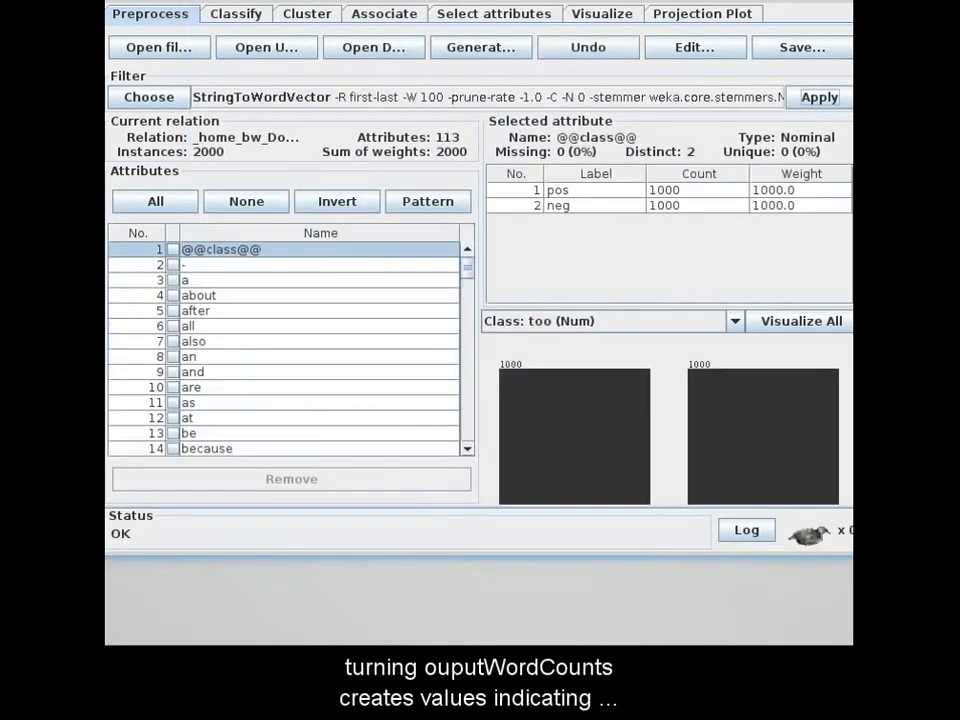
Step: View the converted reviews in the data viewer and look through the word counts across columns and rows
click(690, 49)
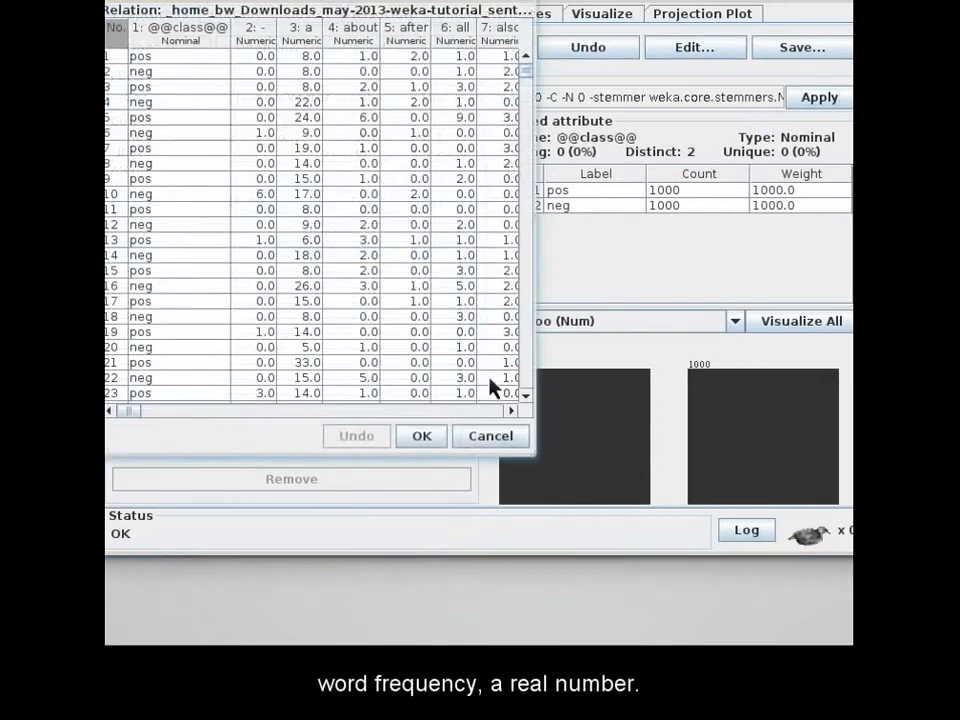
drag(508, 410, 510, 414)
click(510, 413)
click(510, 413)
click(527, 402)
click(527, 402)
click(527, 402)
click(527, 402)
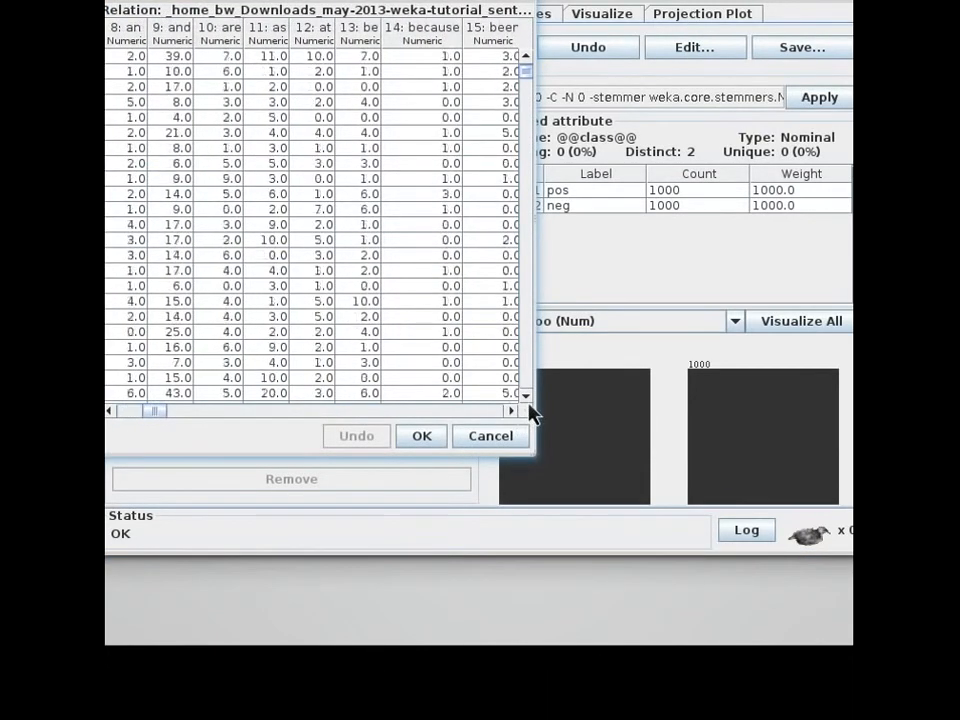
click(527, 402)
click(527, 402)
click(527, 402)
click(527, 402)
click(527, 402)
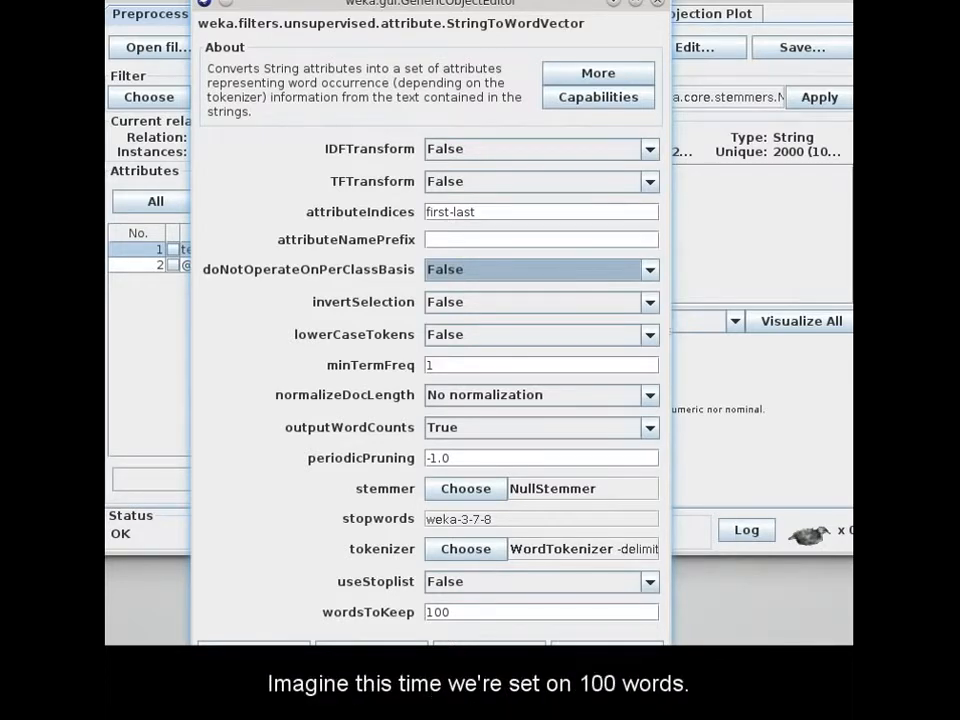
Step: Set doNotOperateOnPerClassBasis to True, apply the StringToWordVector filter and look through the resulting attribute list
click(647, 272)
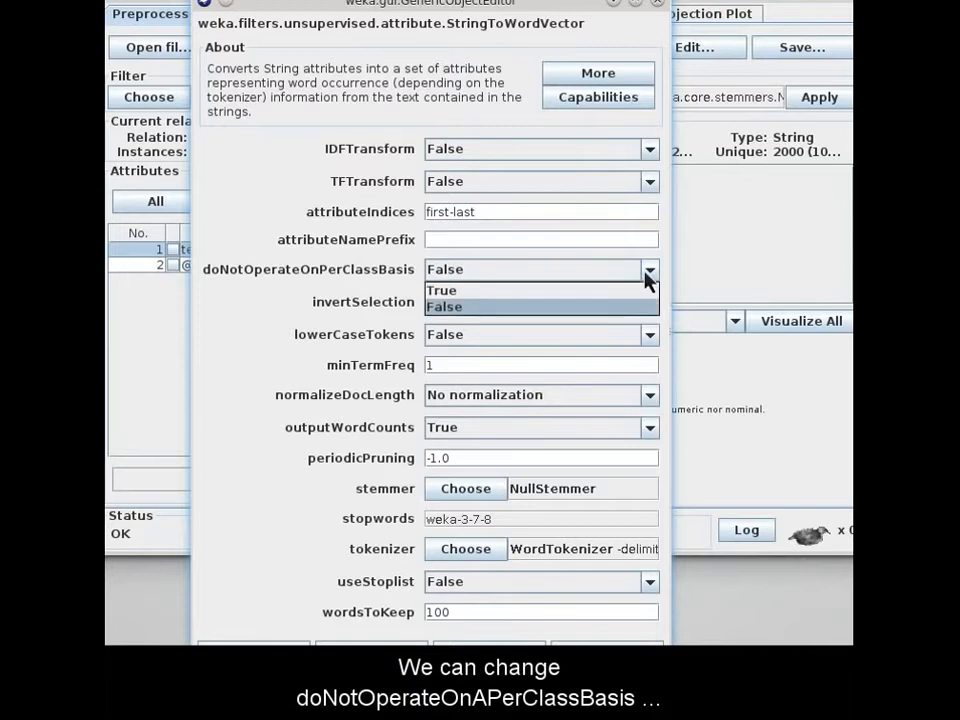
click(645, 290)
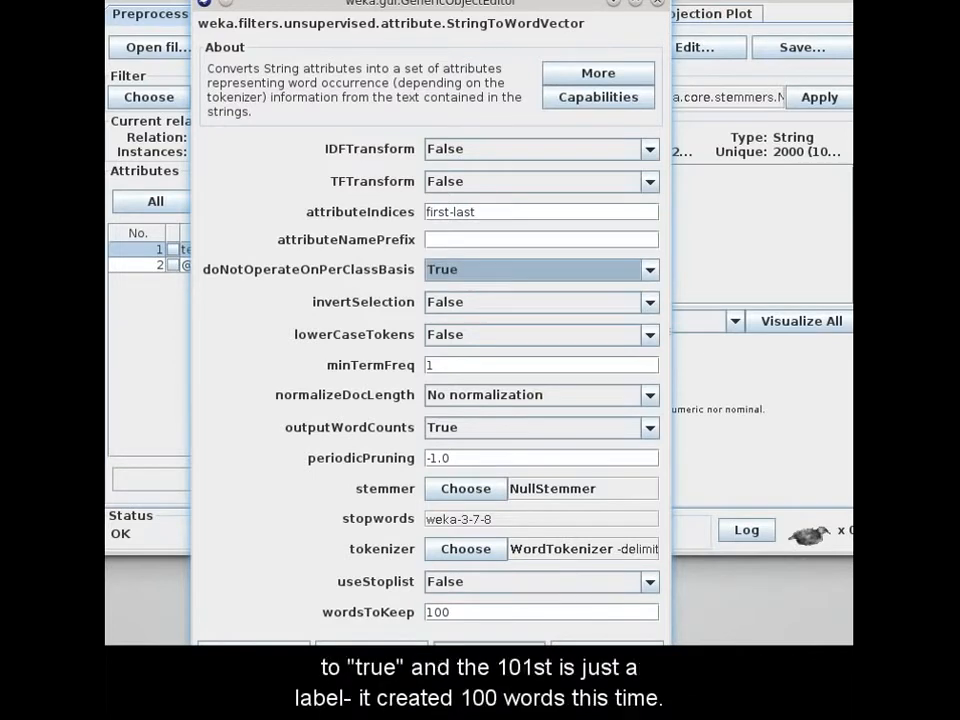
click(489, 645)
click(815, 100)
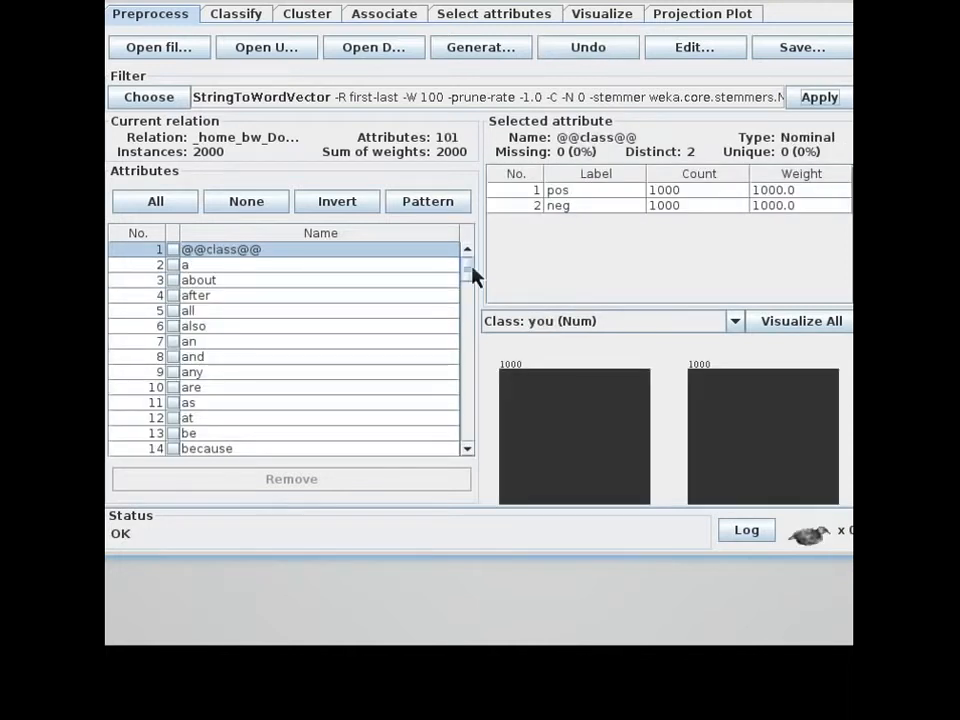
drag(472, 268, 472, 455)
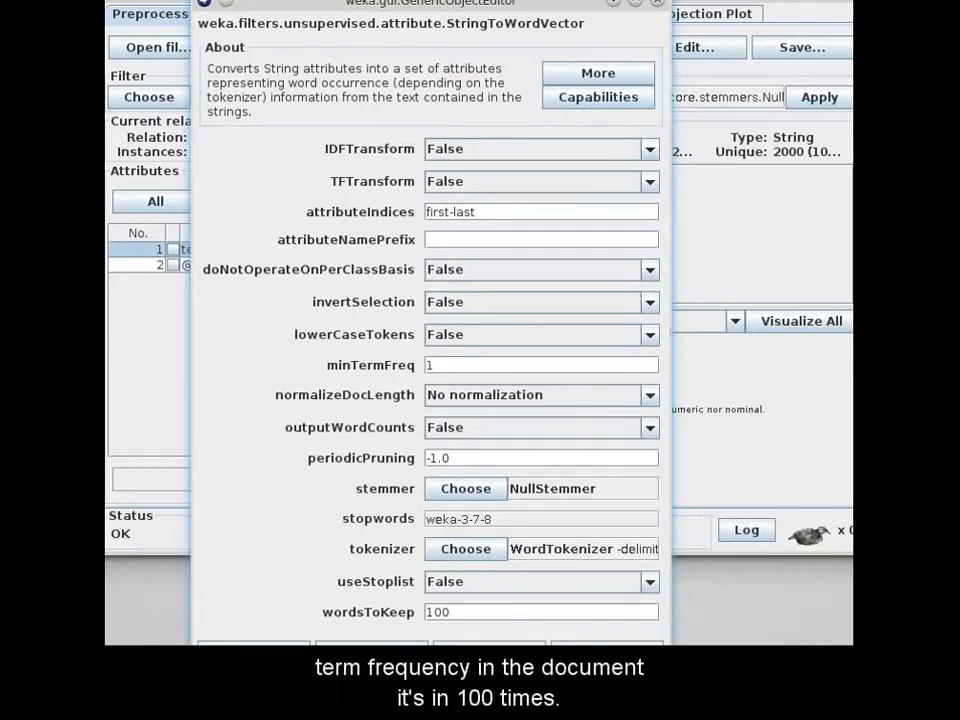
Step: Set TFTransform, IDFTransform and outputWordCounts to True in the StringToWordVector settings and apply the filter
click(426, 186)
click(438, 198)
click(440, 150)
click(440, 167)
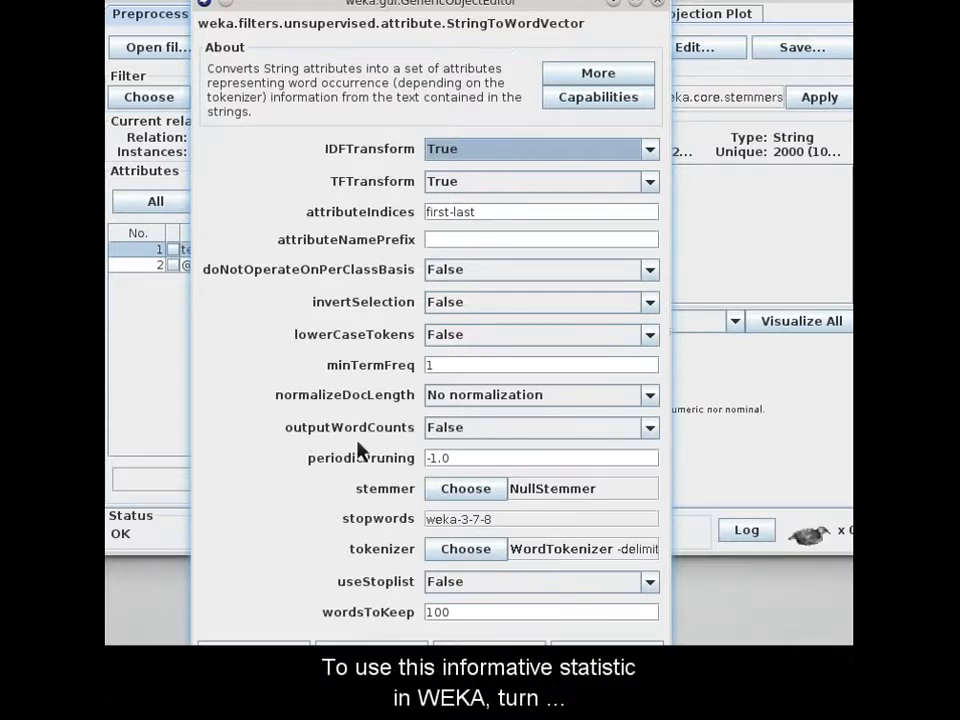
click(446, 430)
click(447, 450)
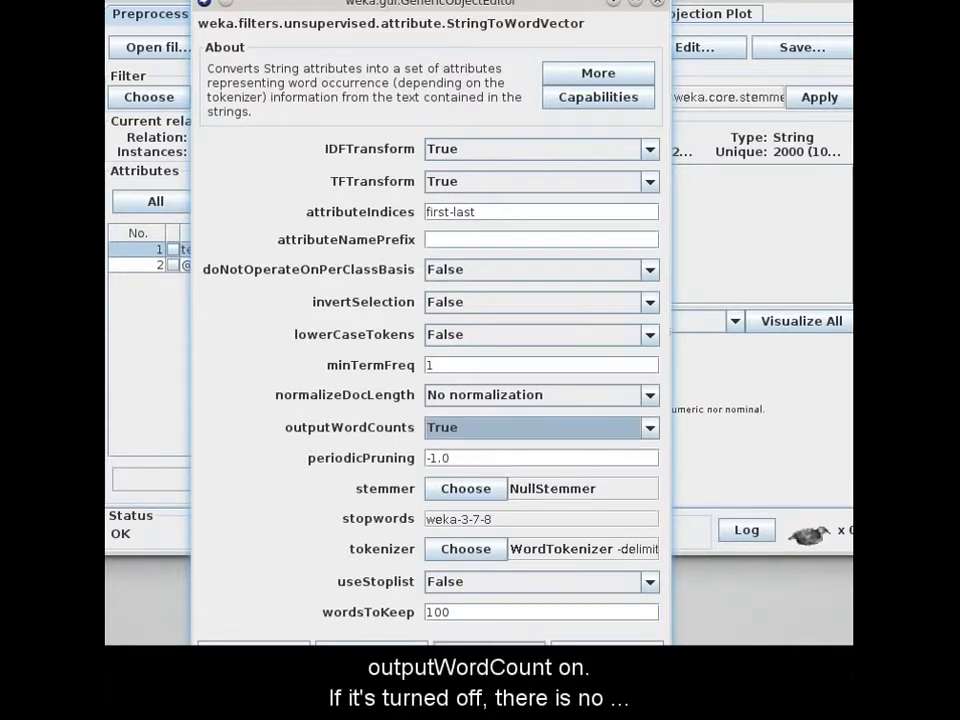
click(488, 645)
click(816, 100)
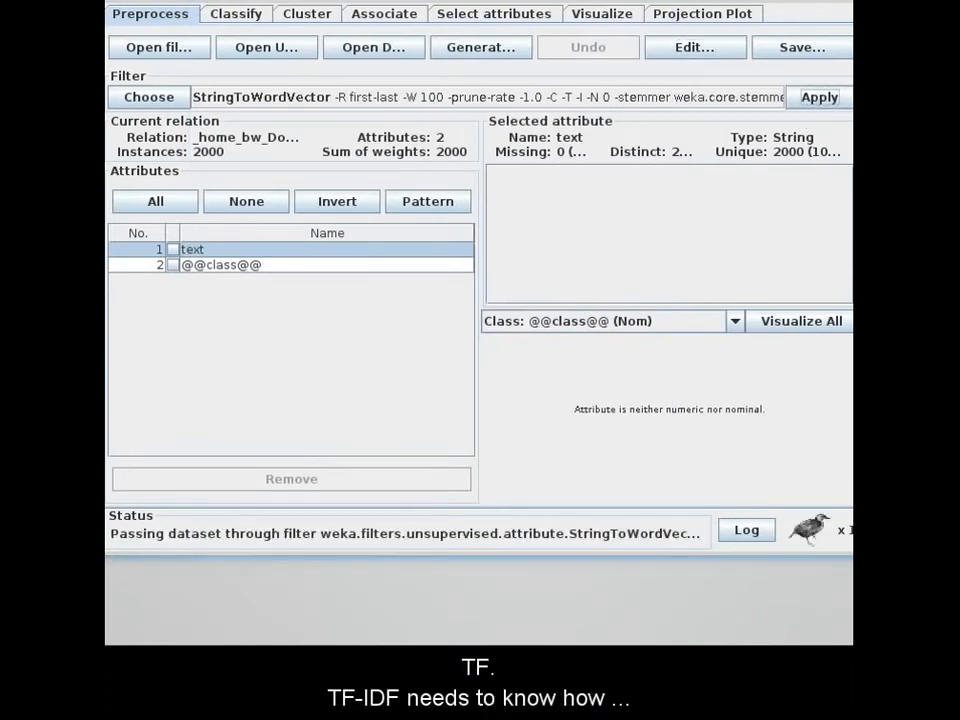
Step: View the TF-IDF scores in the data viewer, sort the rows by the about column and widen the row number column
click(692, 52)
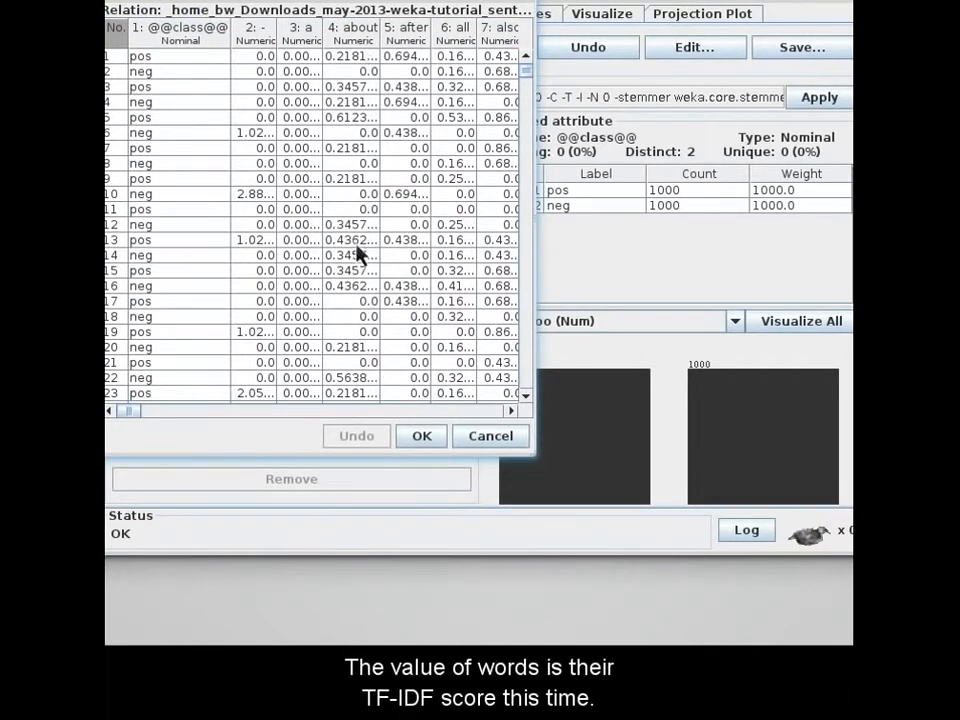
drag(527, 110, 527, 396)
click(355, 40)
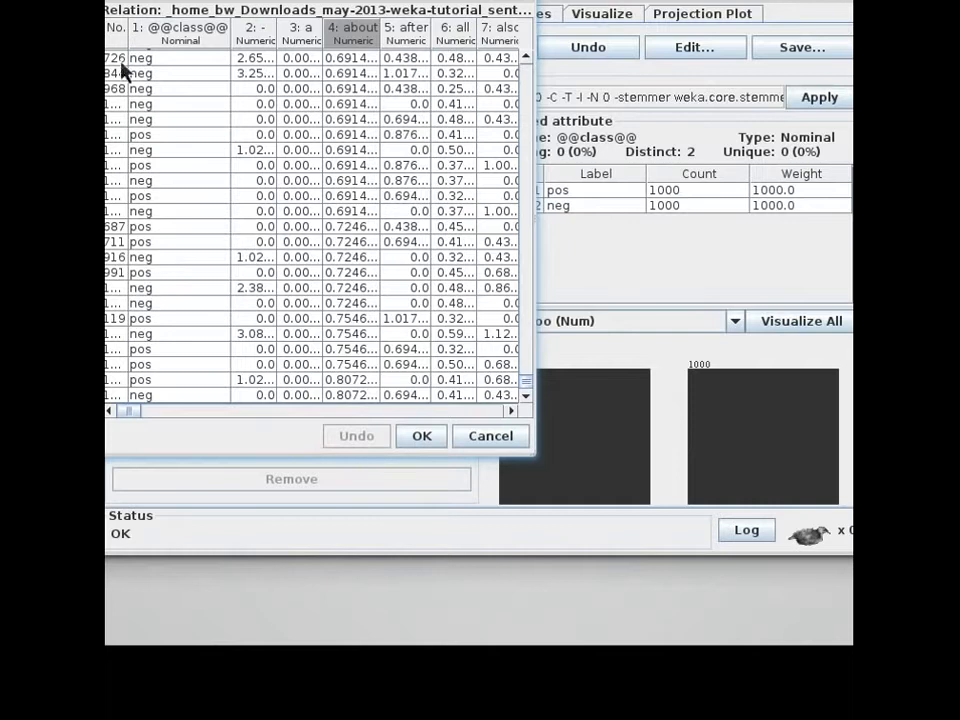
drag(129, 40, 193, 40)
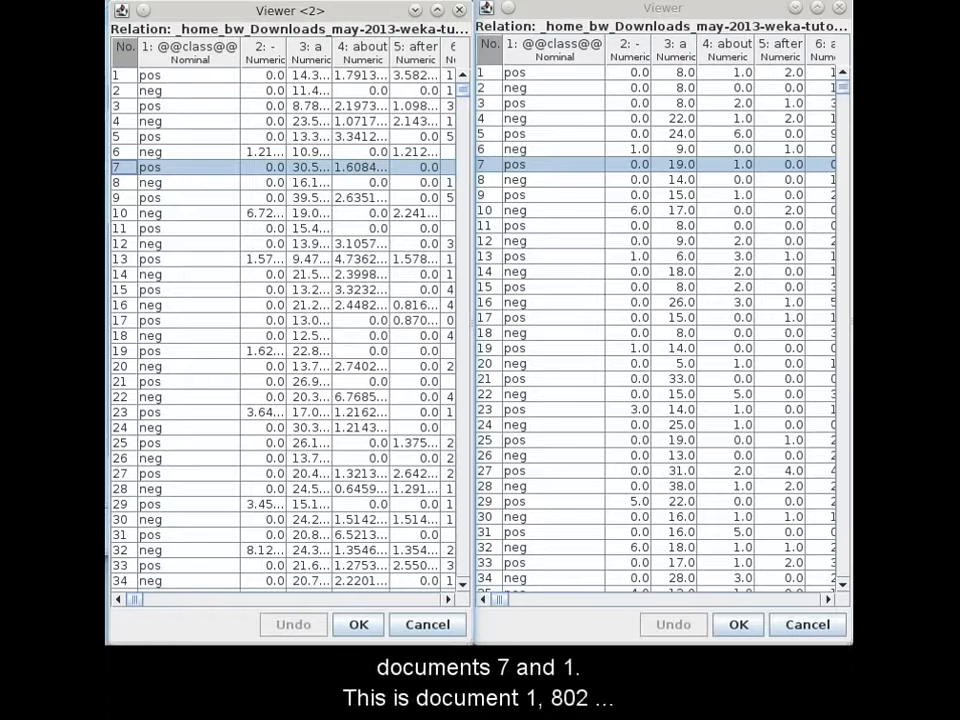
Step: Switch to Dolphin's pos folder, check the word counts of cv000_29590.txt and cv003_11664.txt, and minimize the window
key(alt+Tab)
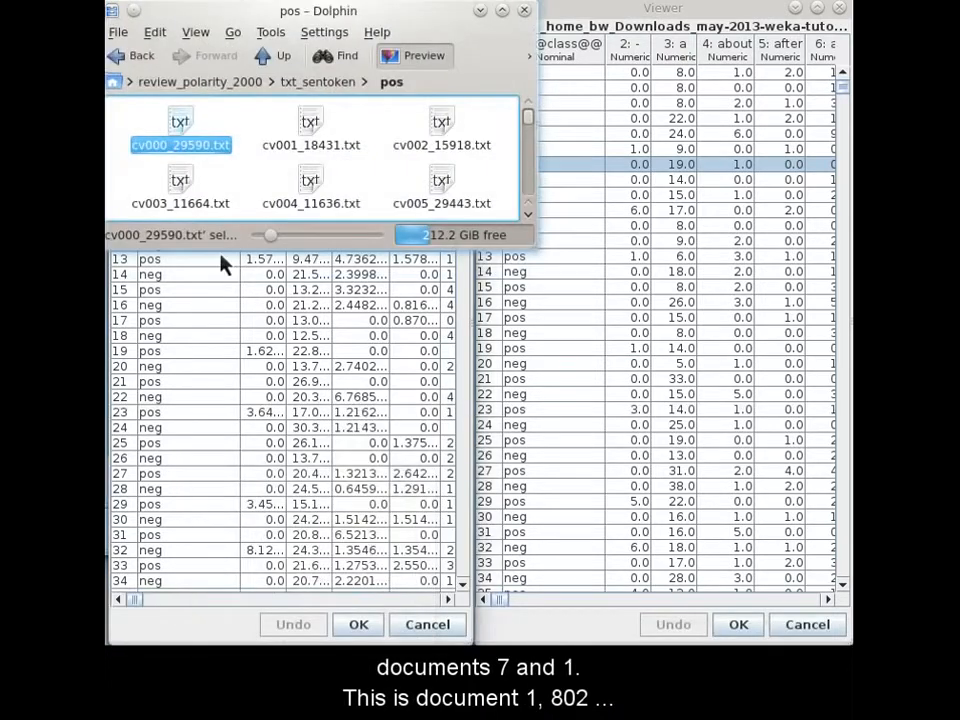
mouse_move(190, 155)
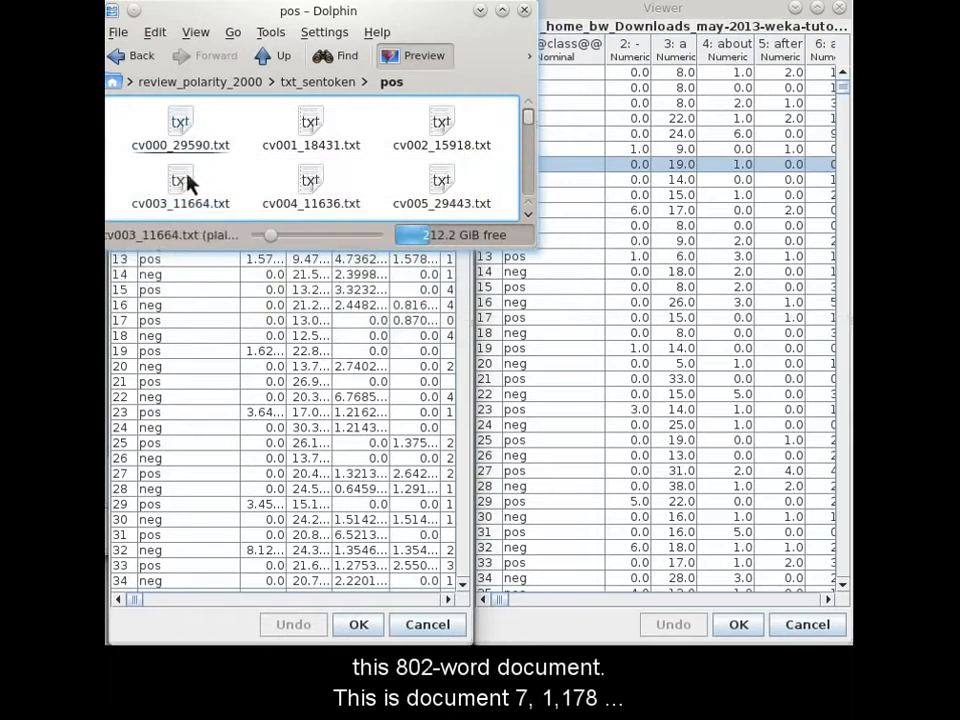
click(190, 202)
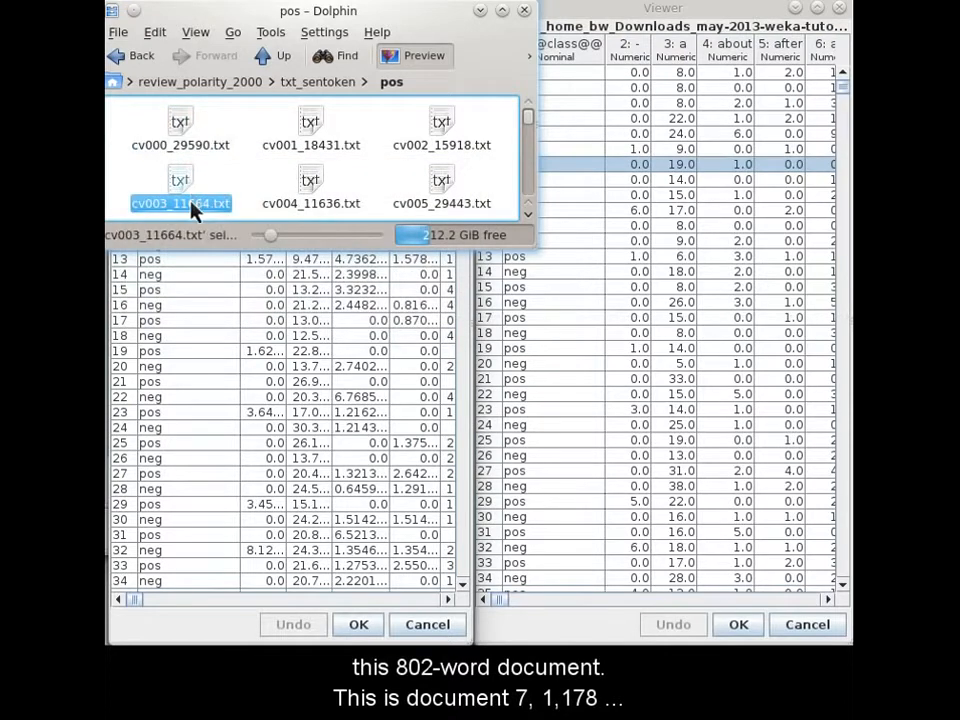
mouse_move(180, 201)
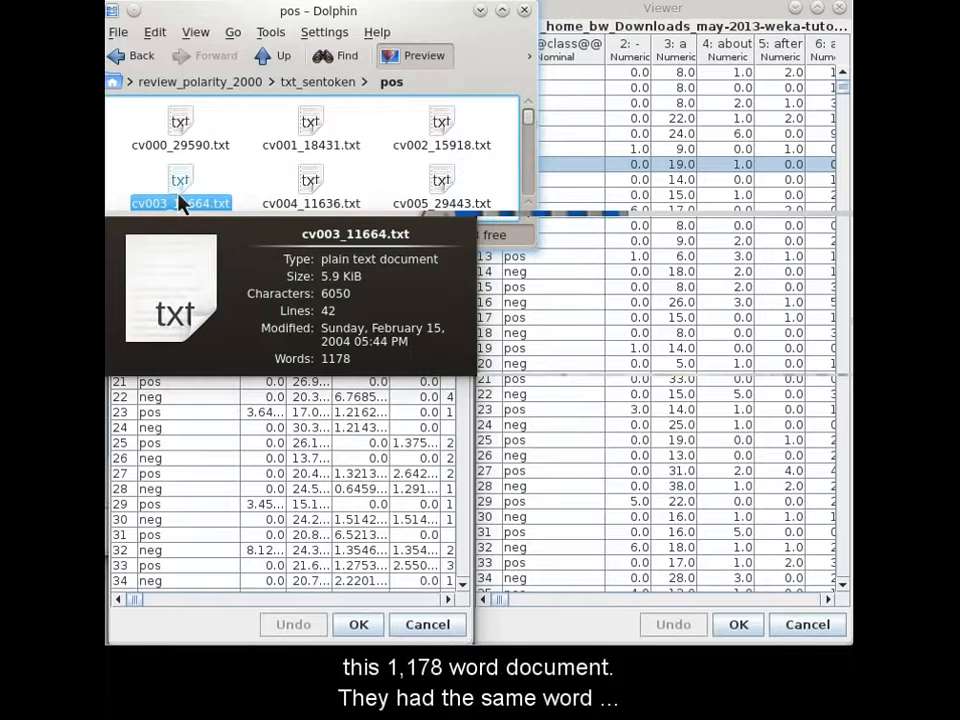
click(480, 11)
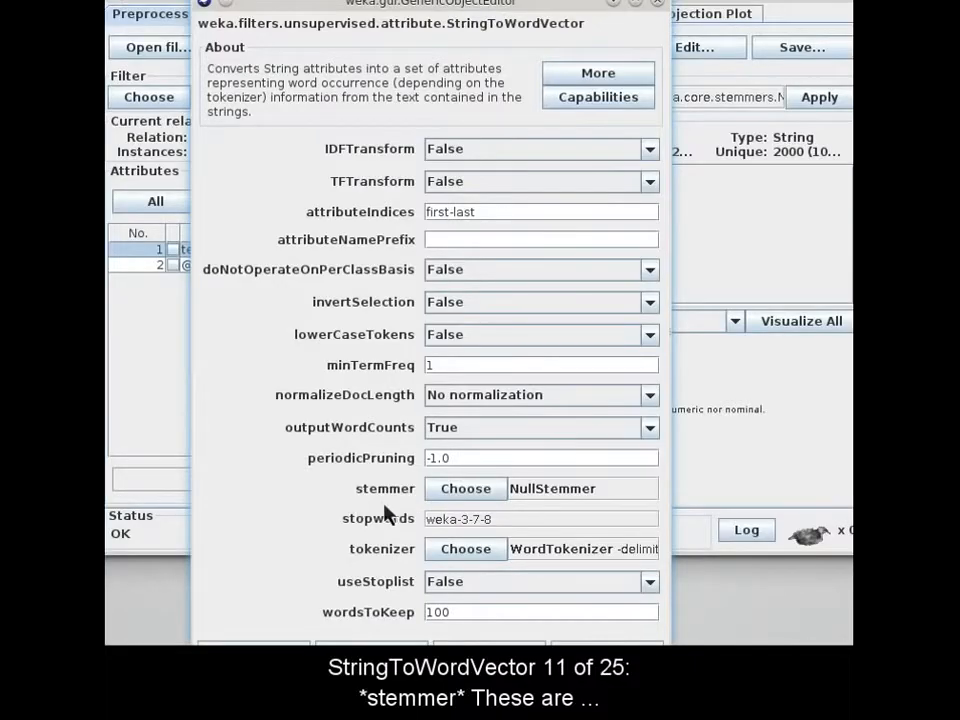
Step: Choose IteratedLovinsStemmer as the stemmer, apply the StringToWordVector filter and look through the stemmed attributes
click(463, 492)
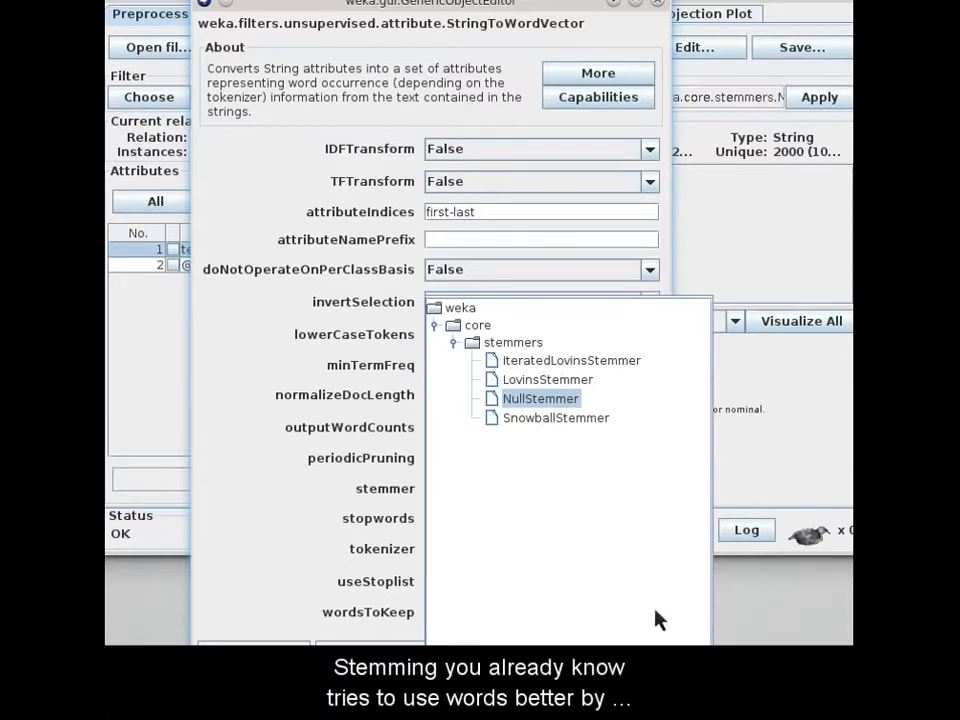
click(675, 665)
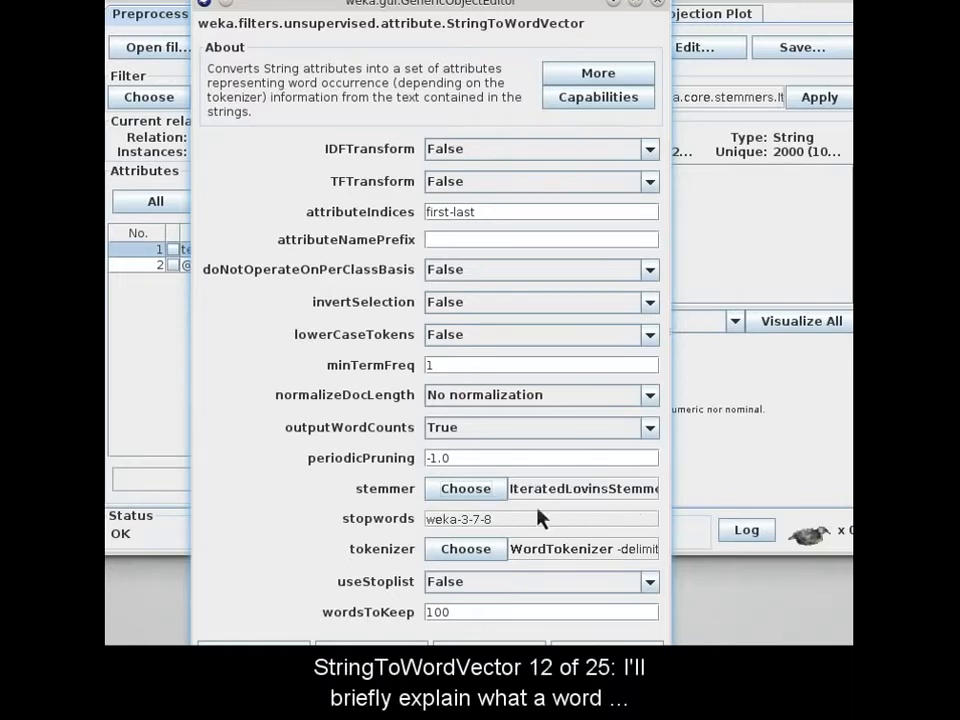
click(490, 644)
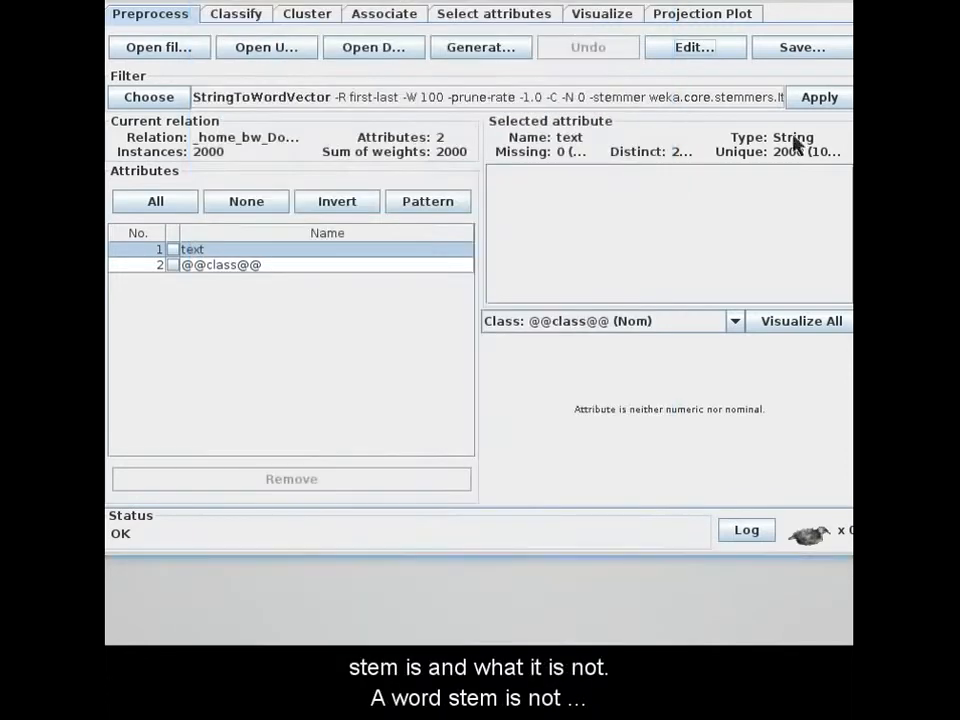
click(819, 100)
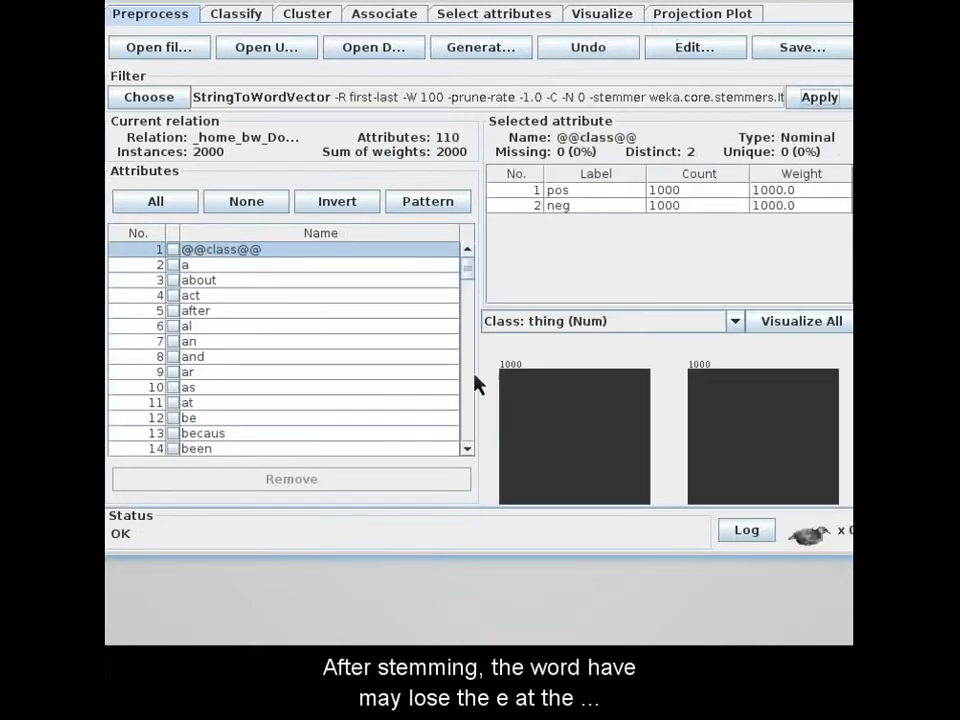
scroll(470, 383, down, 9)
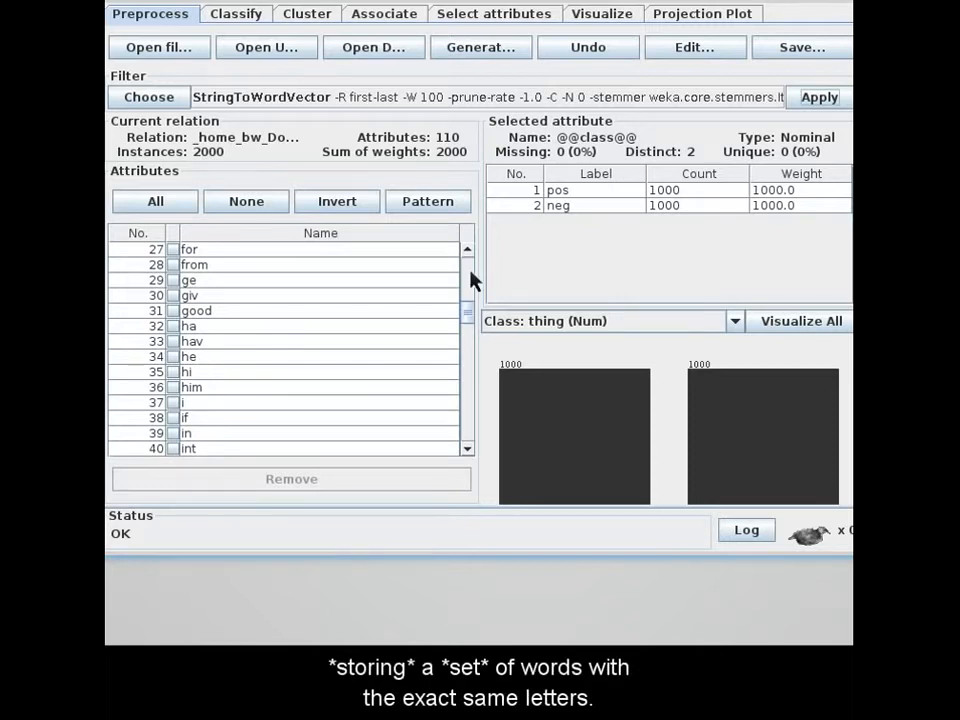
scroll(258, 365, up, 9)
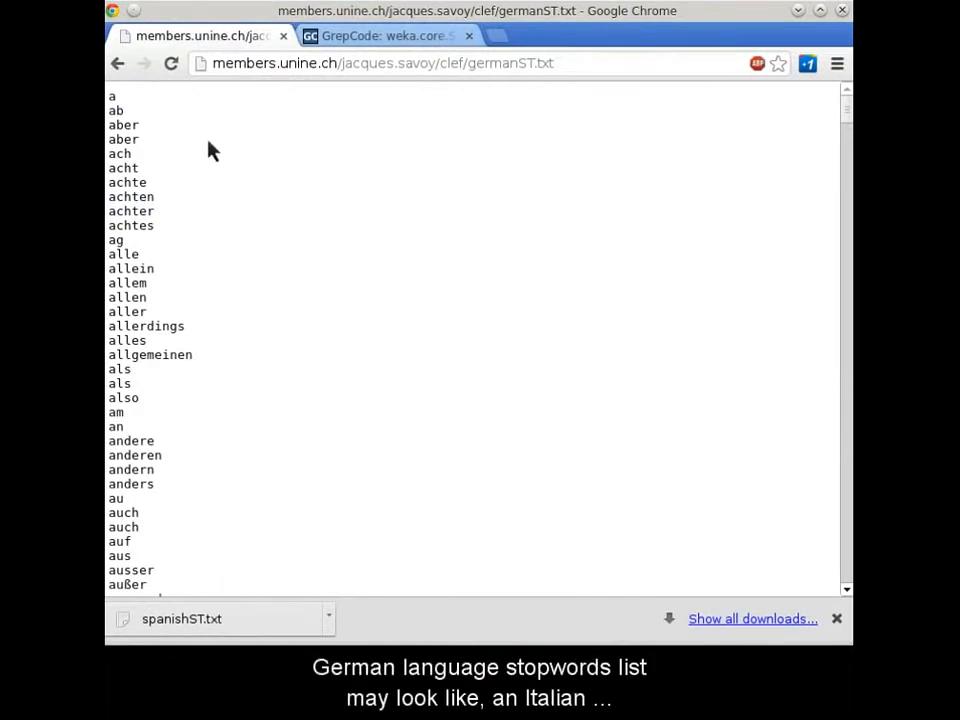
Step: Browse the Italian and Spanish stopword lists and the English stopwords in Weka's weka.core.Stopwords source code
click(119, 68)
click(350, 403)
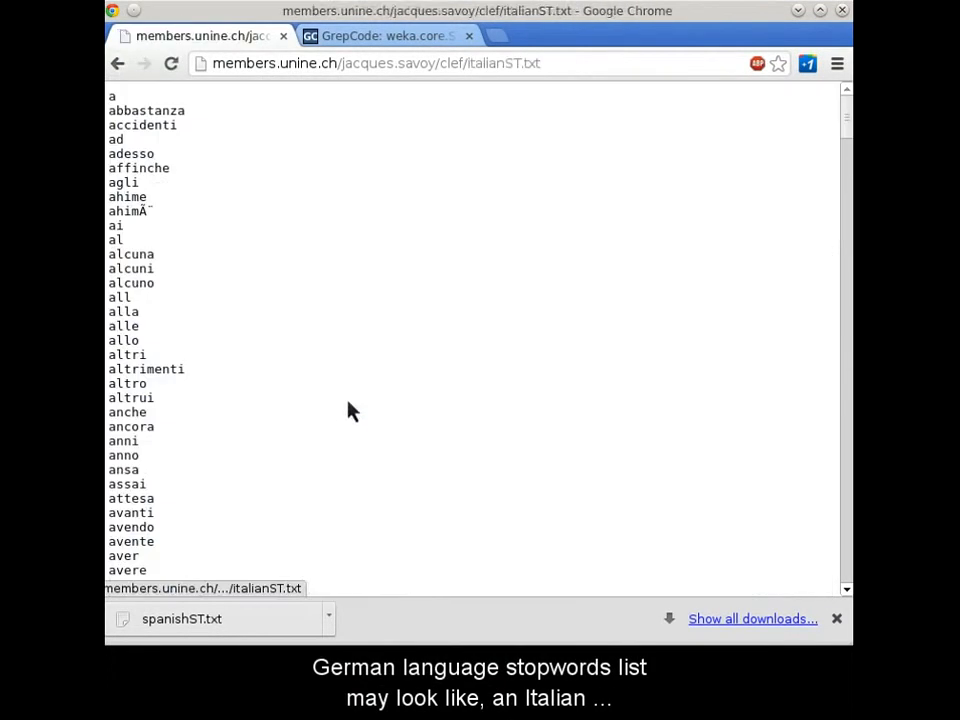
click(118, 64)
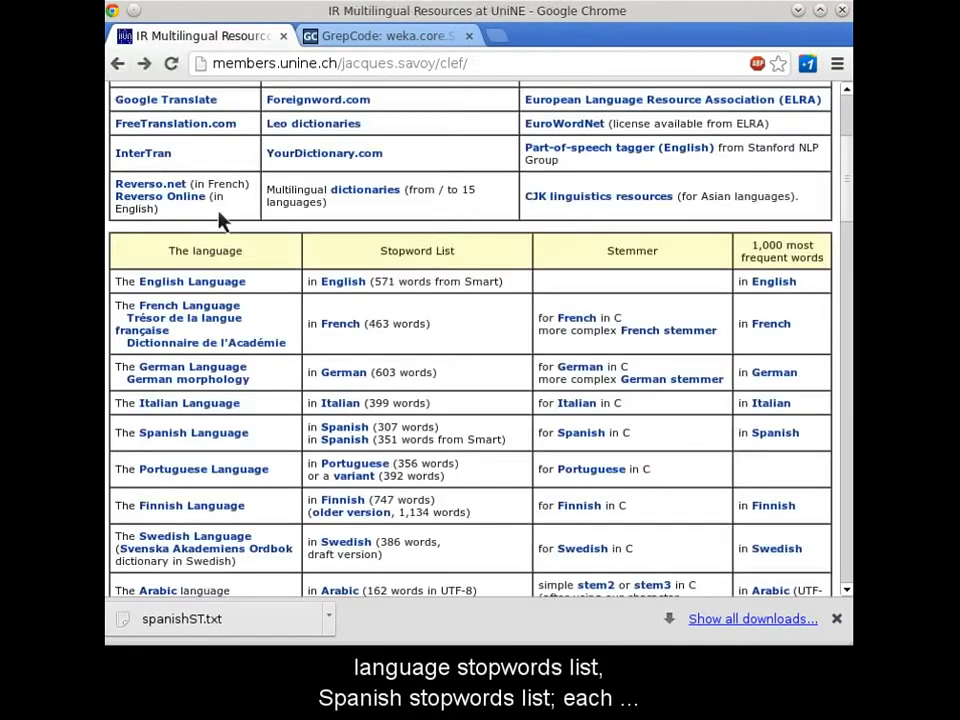
click(350, 425)
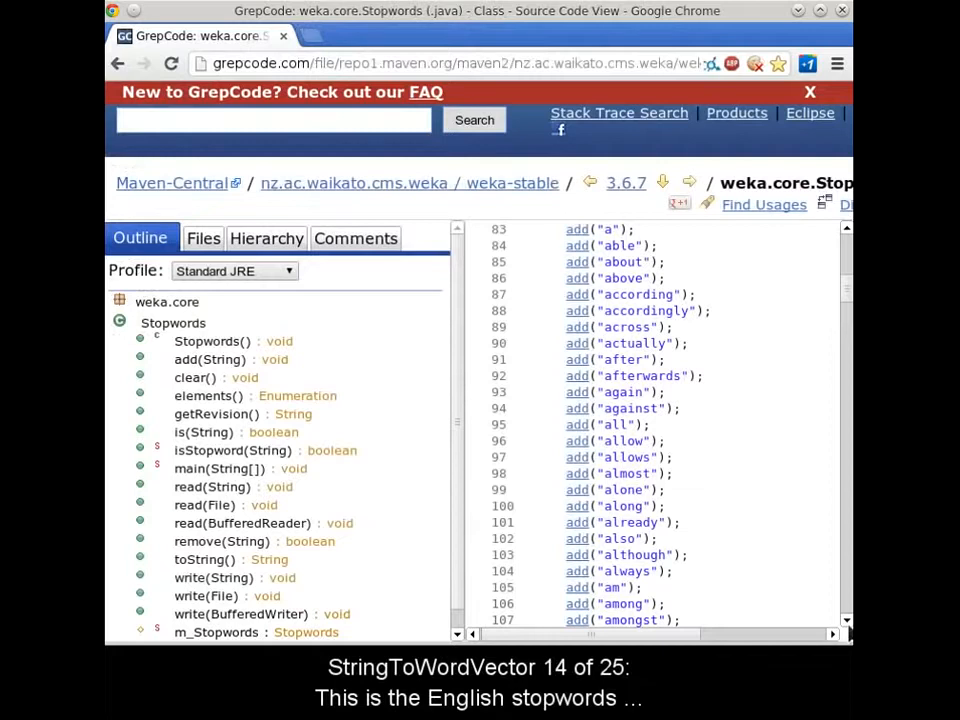
scroll(848, 634, down, 5)
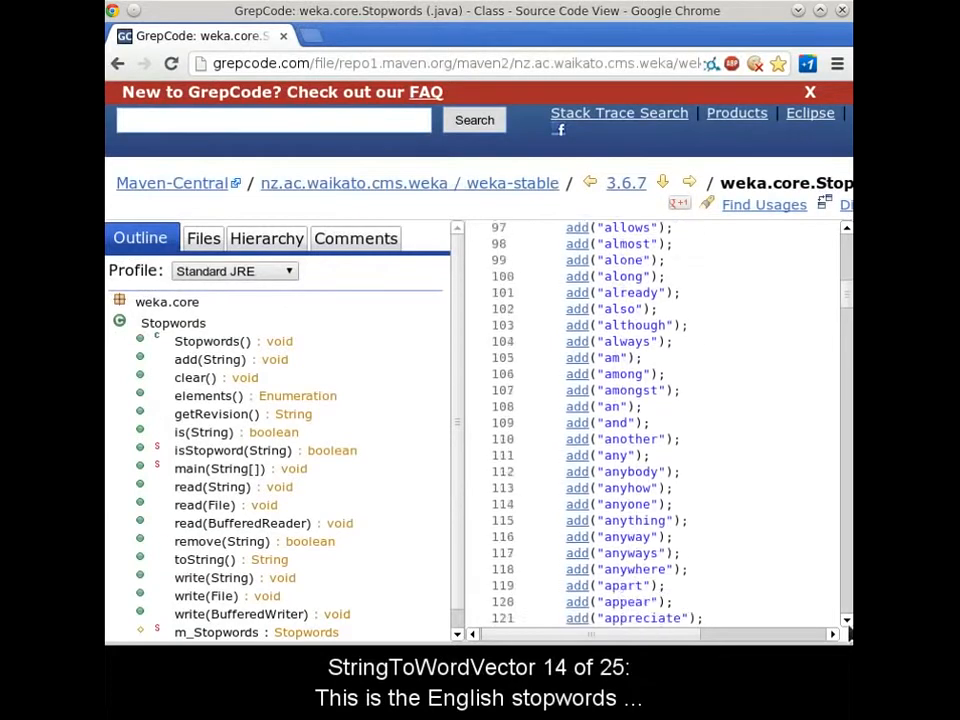
scroll(848, 634, down, 1)
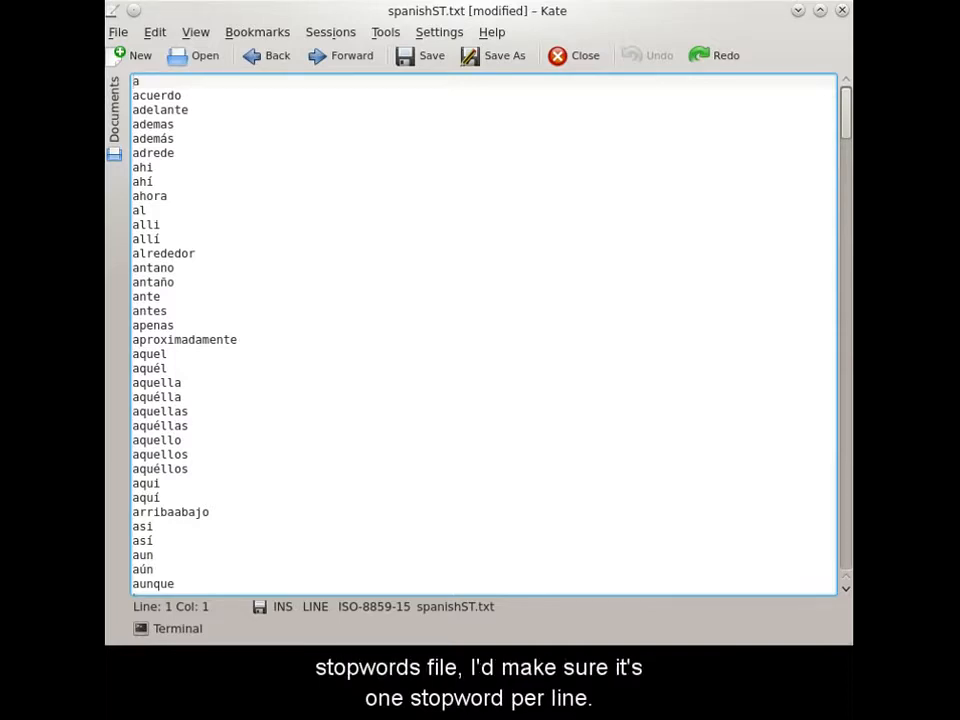
Step: Delete the stopword a from the first line of spanishST.txt and move to the acuerdo line
click(140, 81)
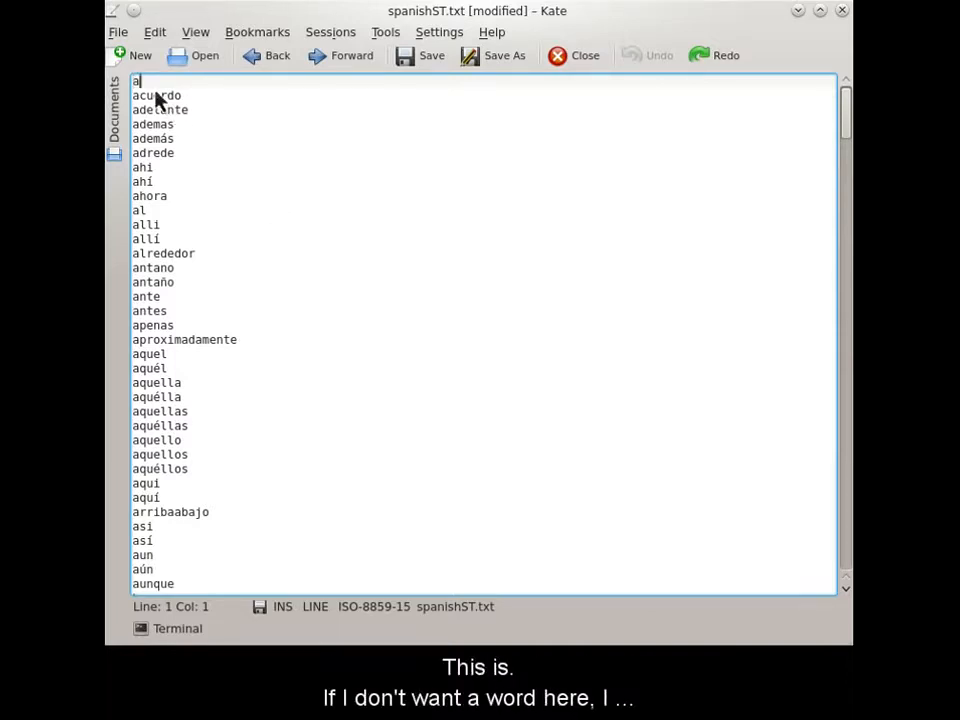
key(BackSpace)
key(Down)
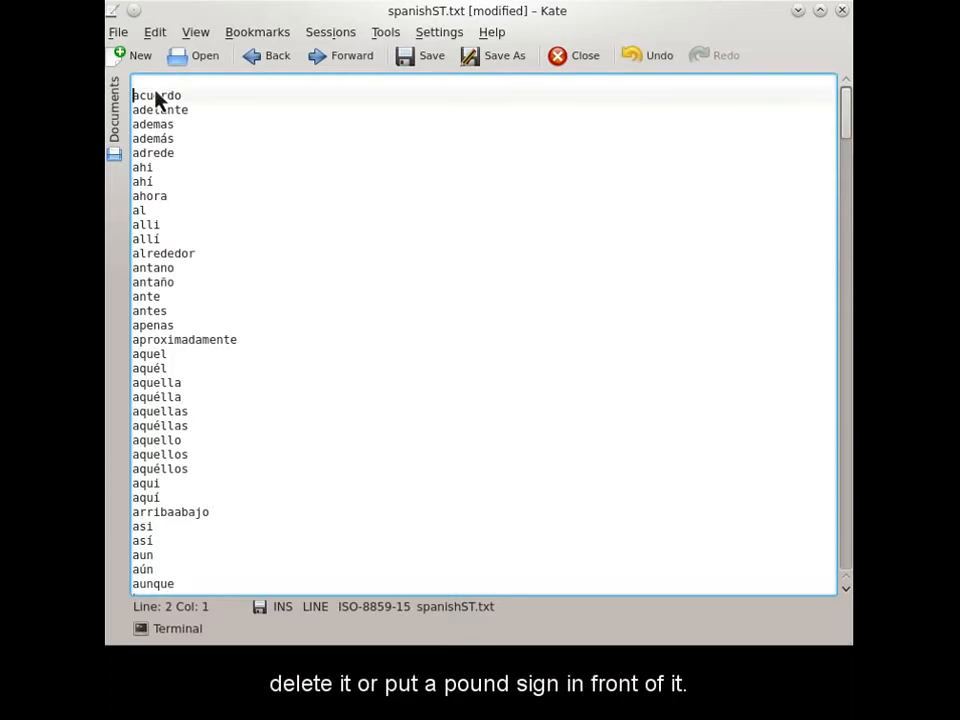
Step: Comment out acuerdo with a pound sign, add film and character as stopwords at the start of spanishST.txt, and save it
text(#)
key(Up)
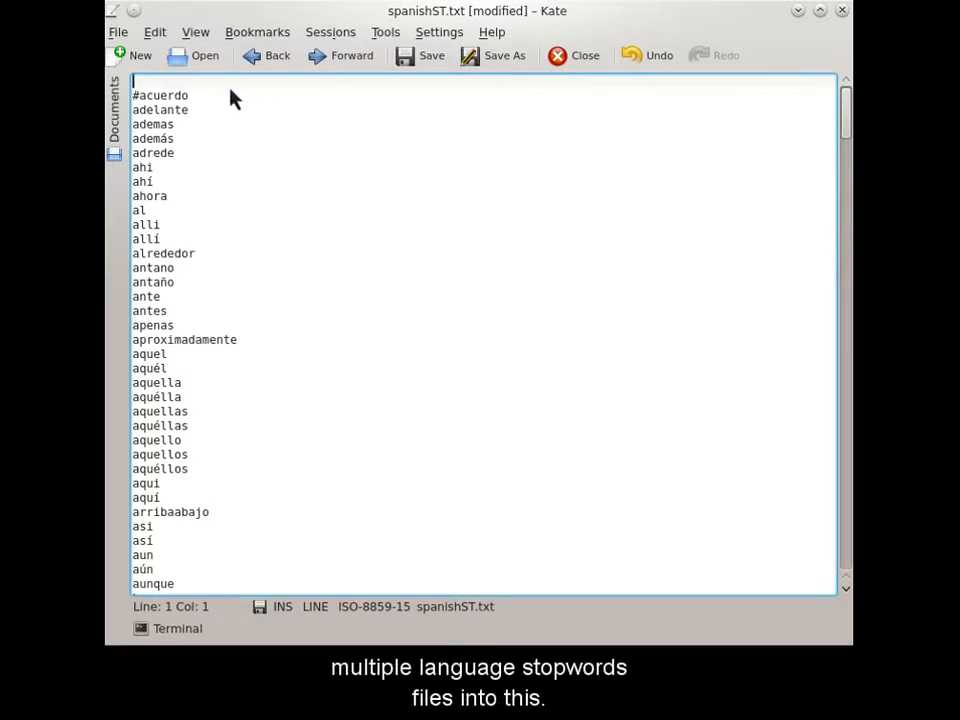
text(film)
key(Return)
text(chara)
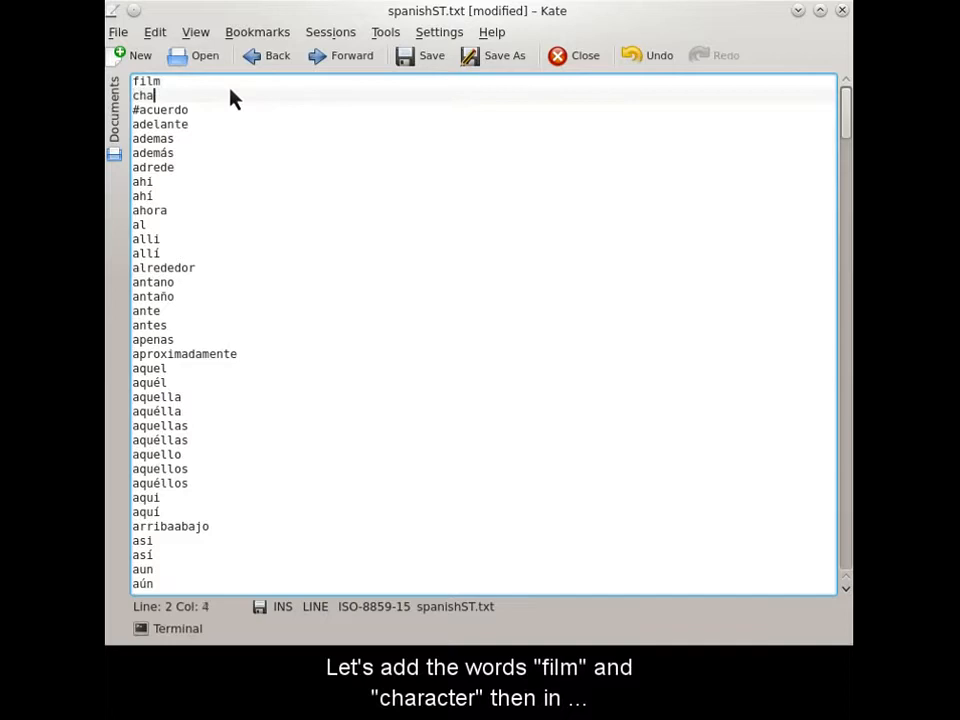
text(cter)
click(439, 66)
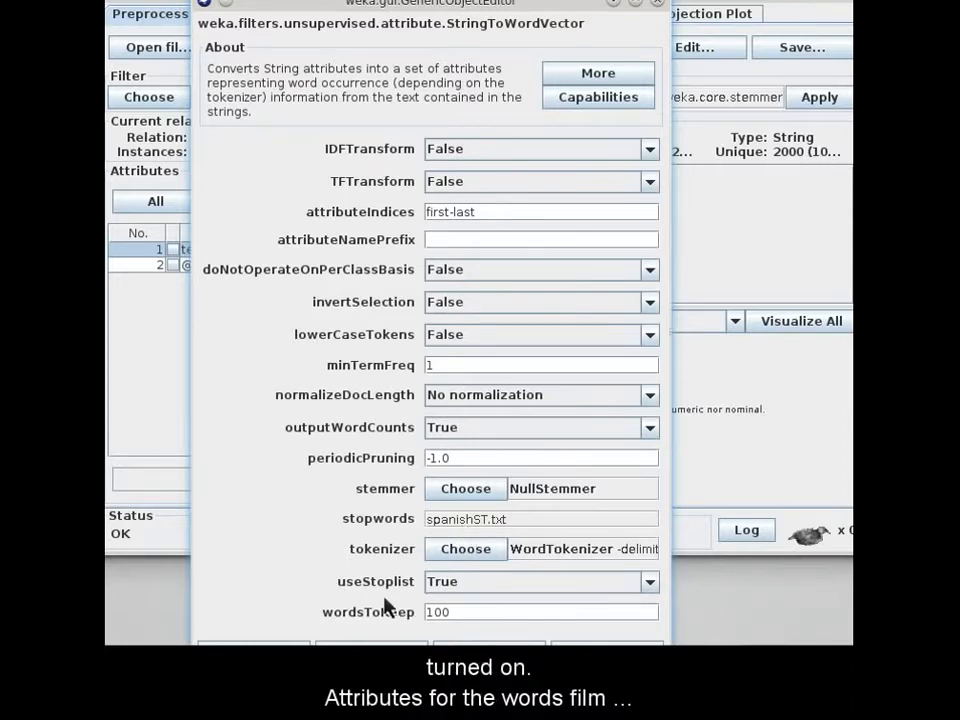
Step: Accept the filter settings using the spanishST.txt stoplist, apply StringToWordVector and look through the attributes for film and character
click(490, 653)
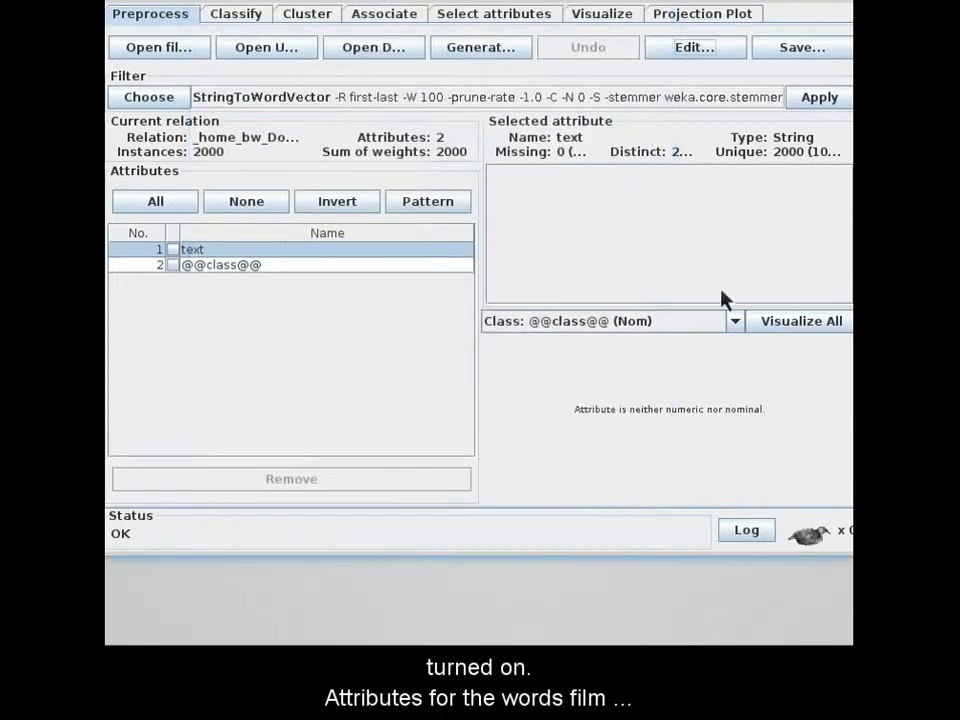
click(822, 100)
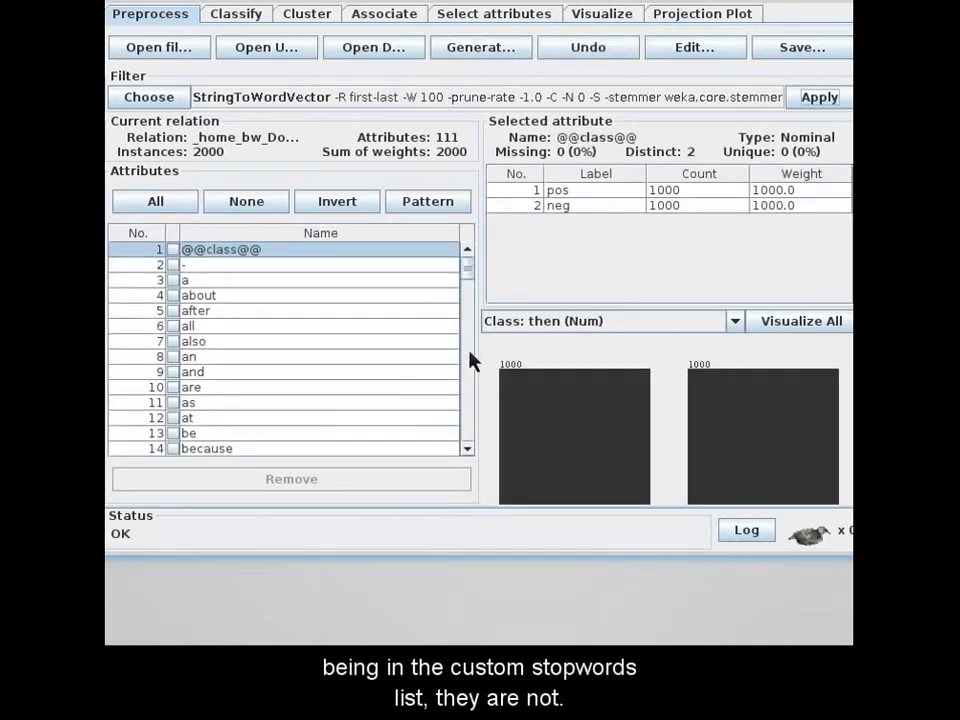
click(469, 352)
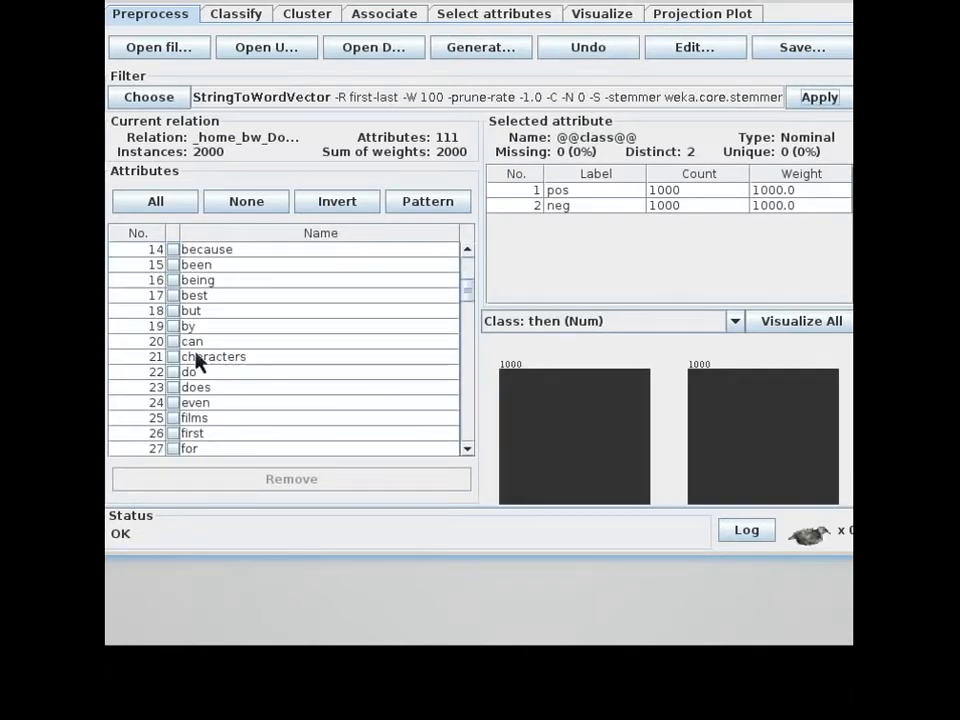
click(467, 413)
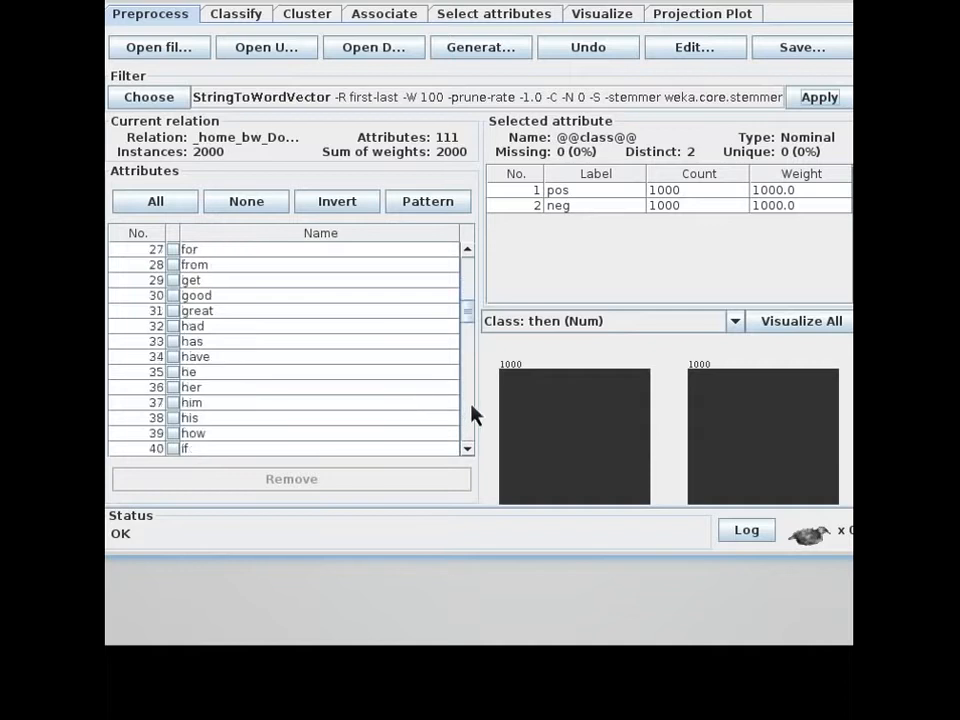
click(467, 275)
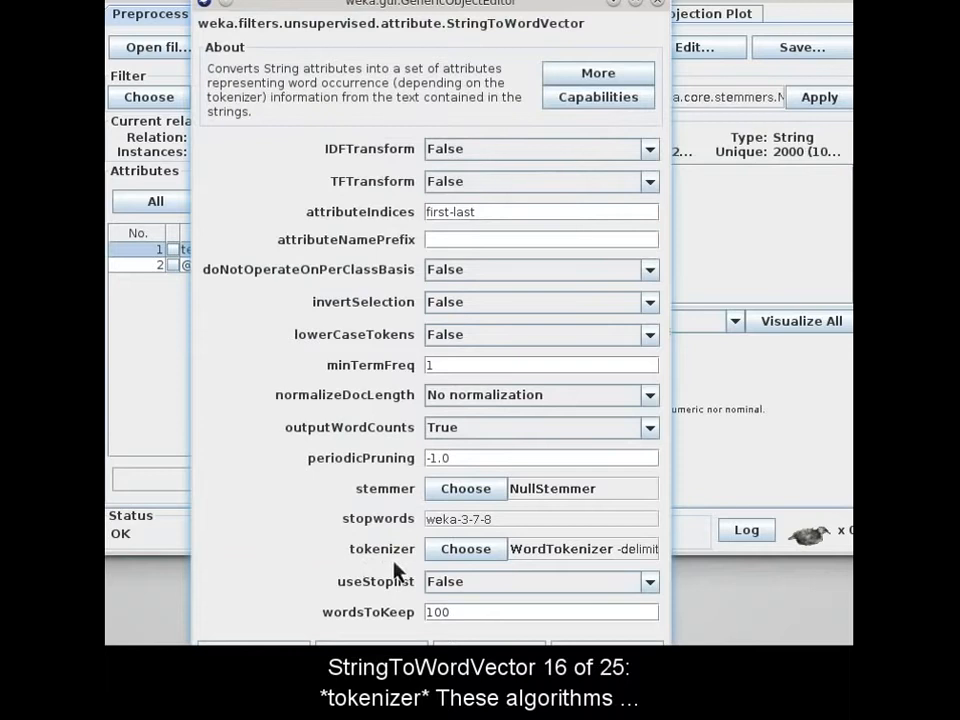
Step: Choose NGramTokenizer as StringToWordVector's tokenizer and apply the filter to the movie reviews
click(462, 556)
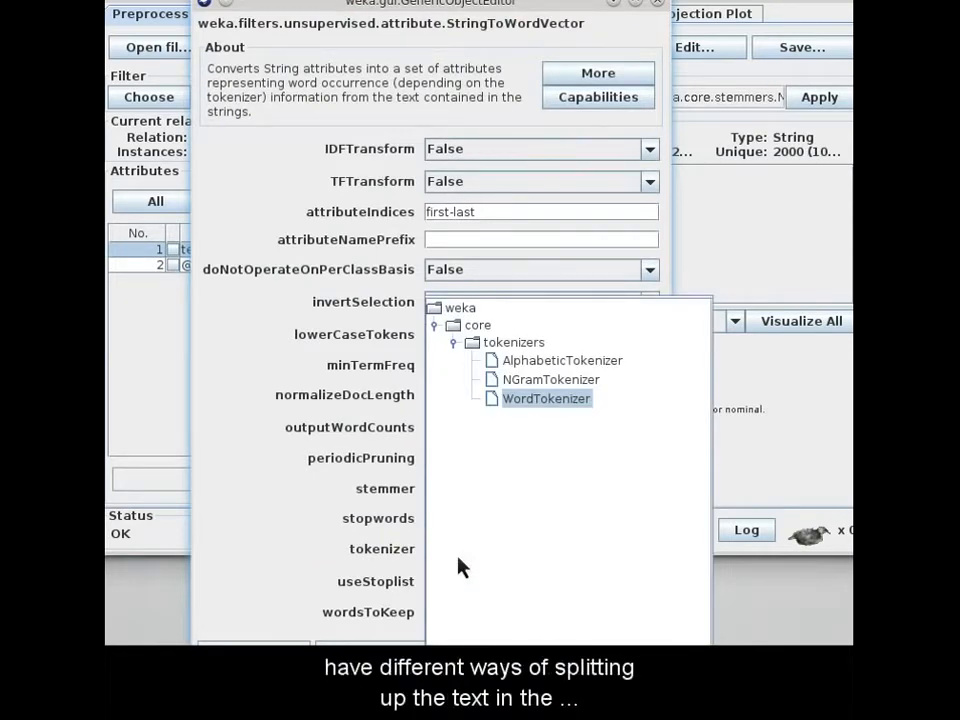
click(561, 382)
click(505, 656)
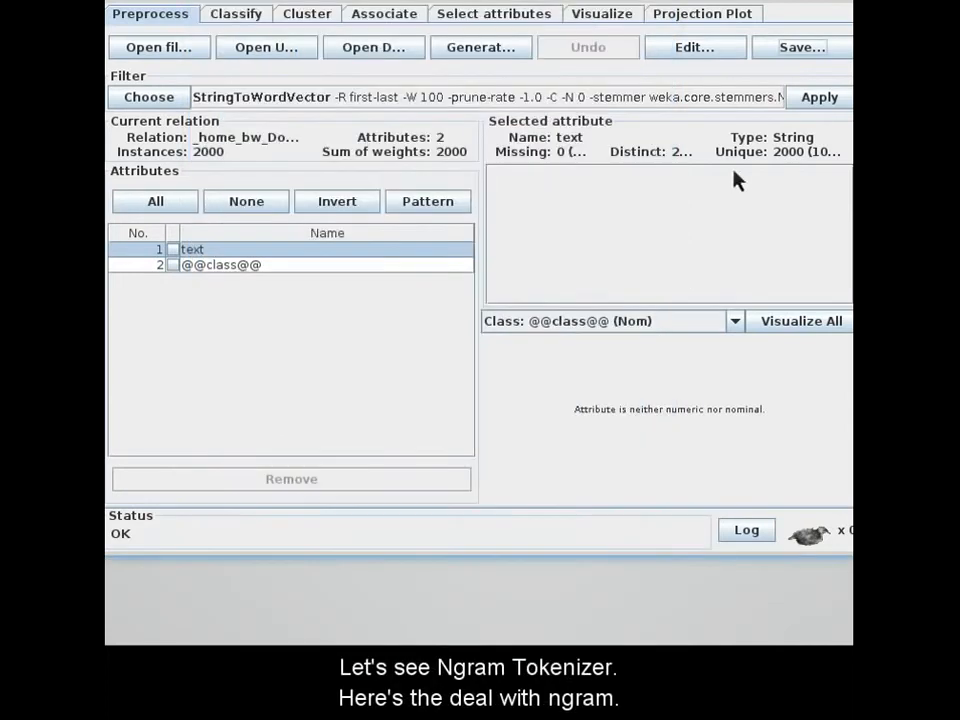
click(797, 99)
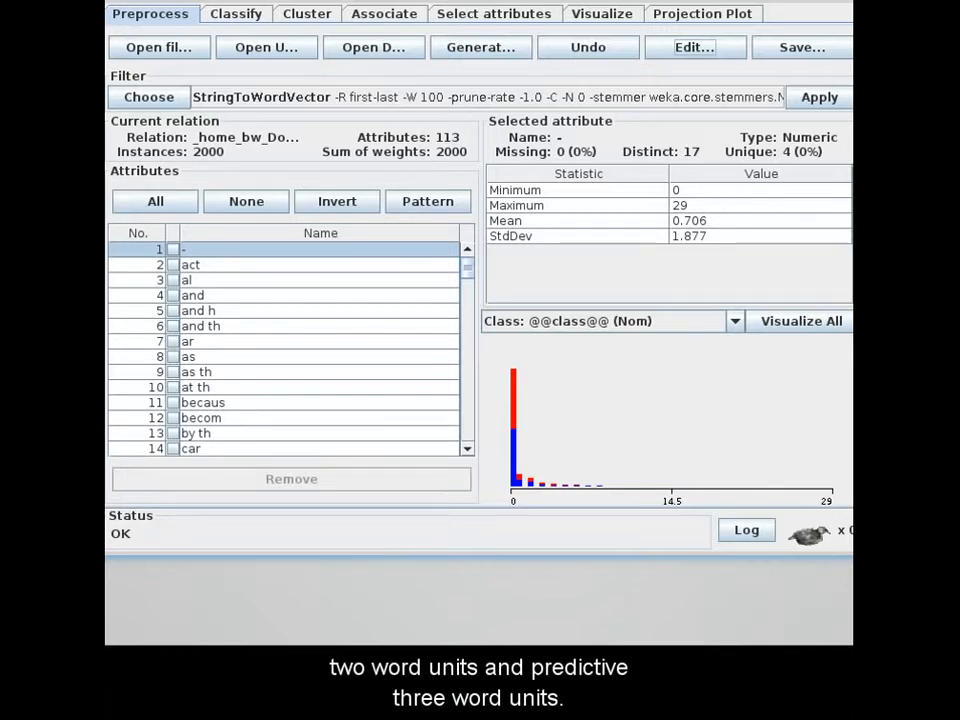
Step: Inspect the NGramTokenizer's maximum and minimum n-gram sizes in the filter settings
click(548, 105)
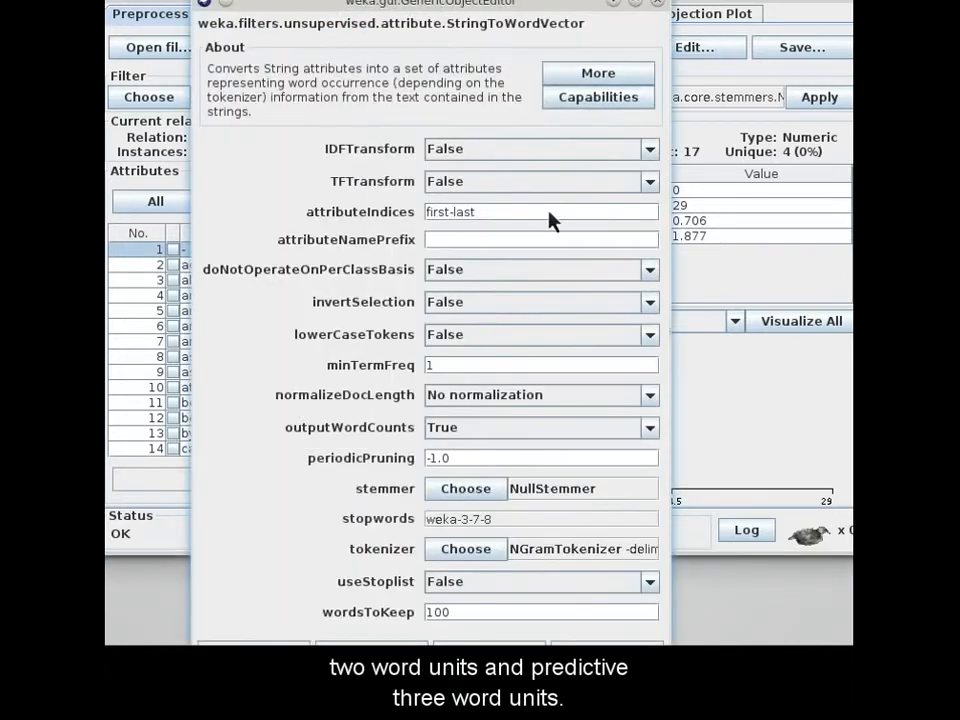
click(551, 555)
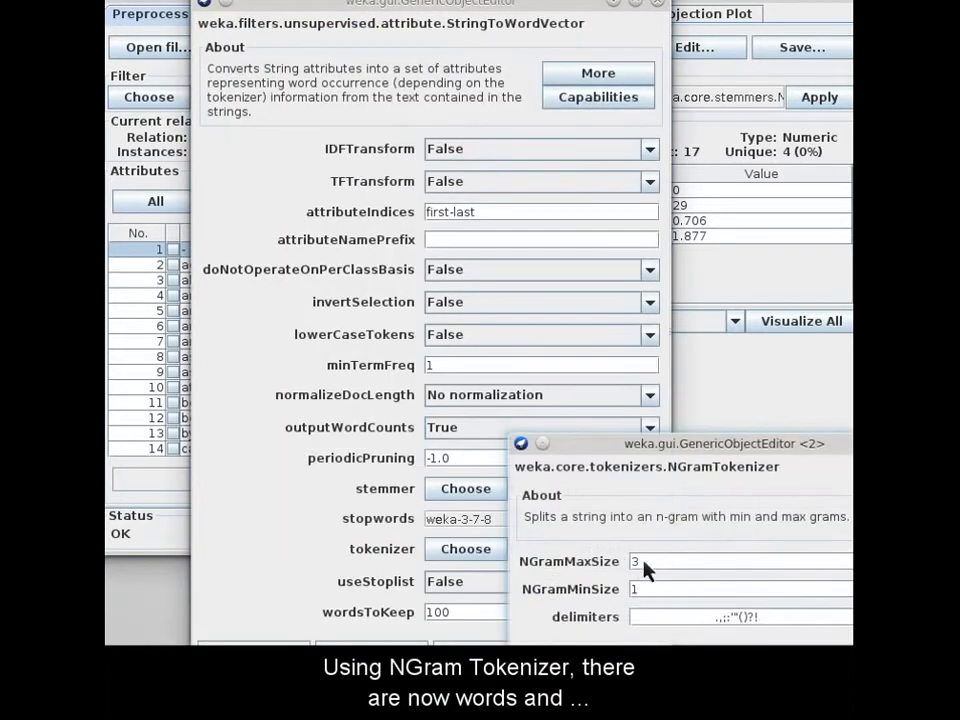
click(775, 659)
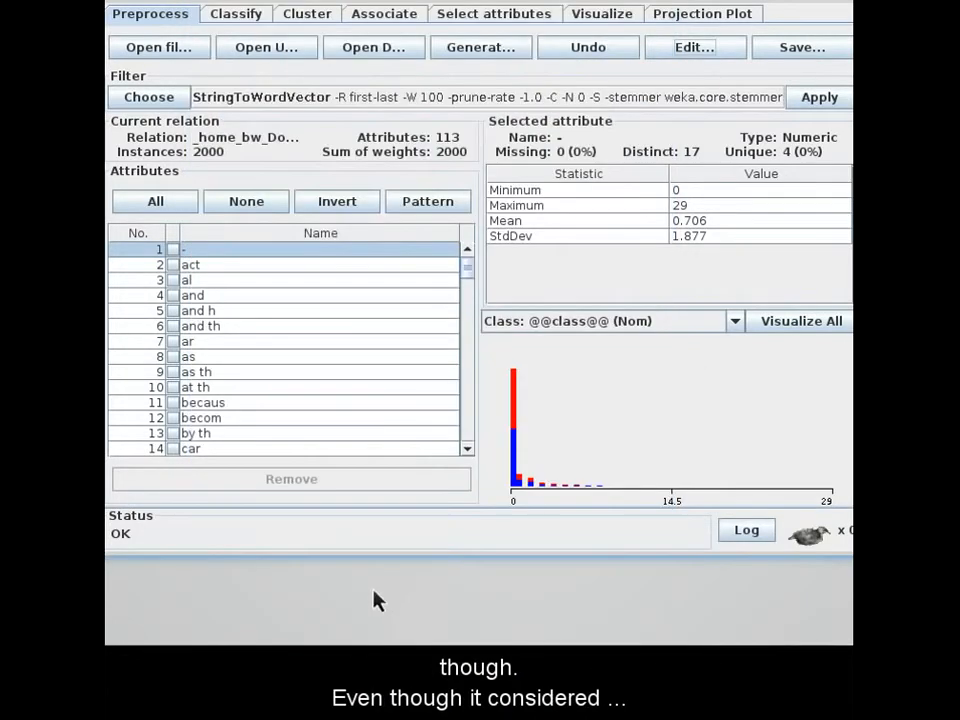
Step: Check the filter's stemmer and stoplist settings and look through the resulting n-gram attributes for trigrams
click(482, 98)
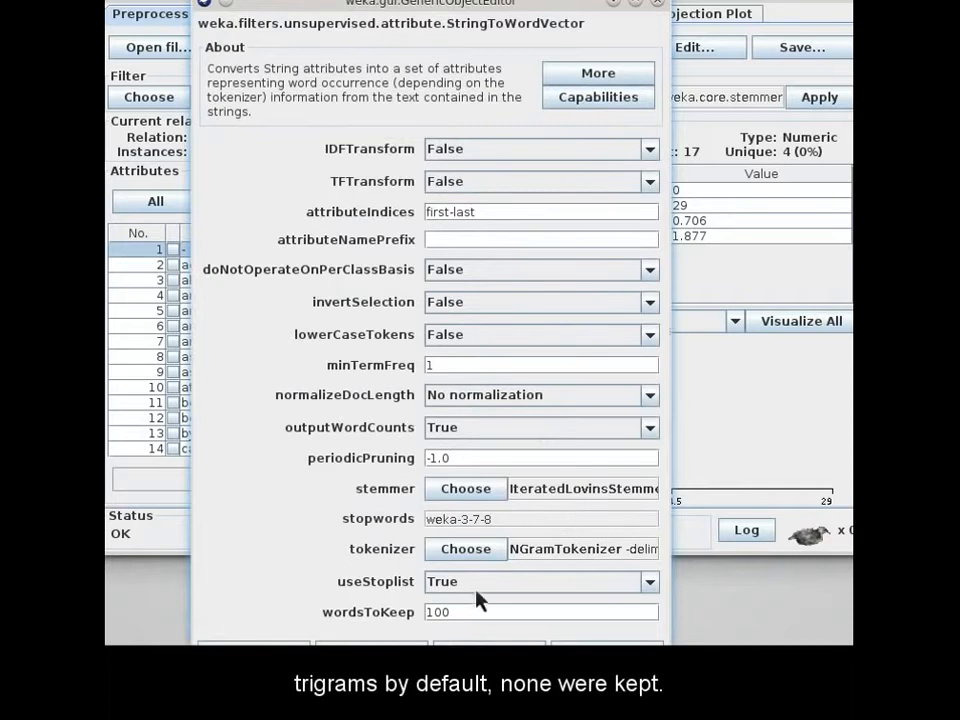
click(487, 648)
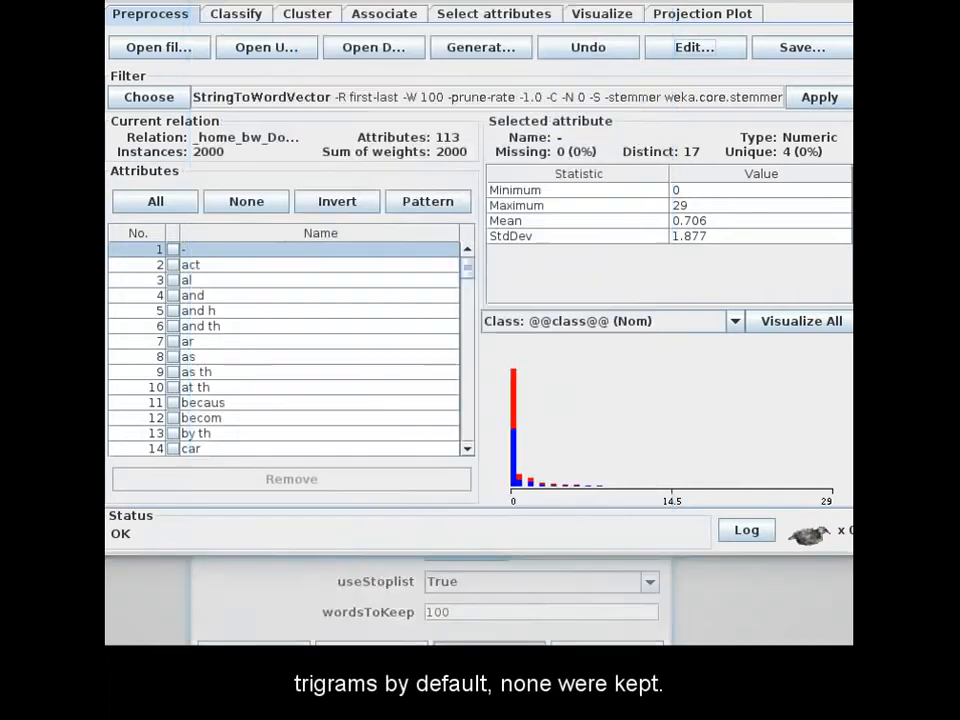
click(471, 437)
click(471, 437)
click(471, 437)
click(471, 437)
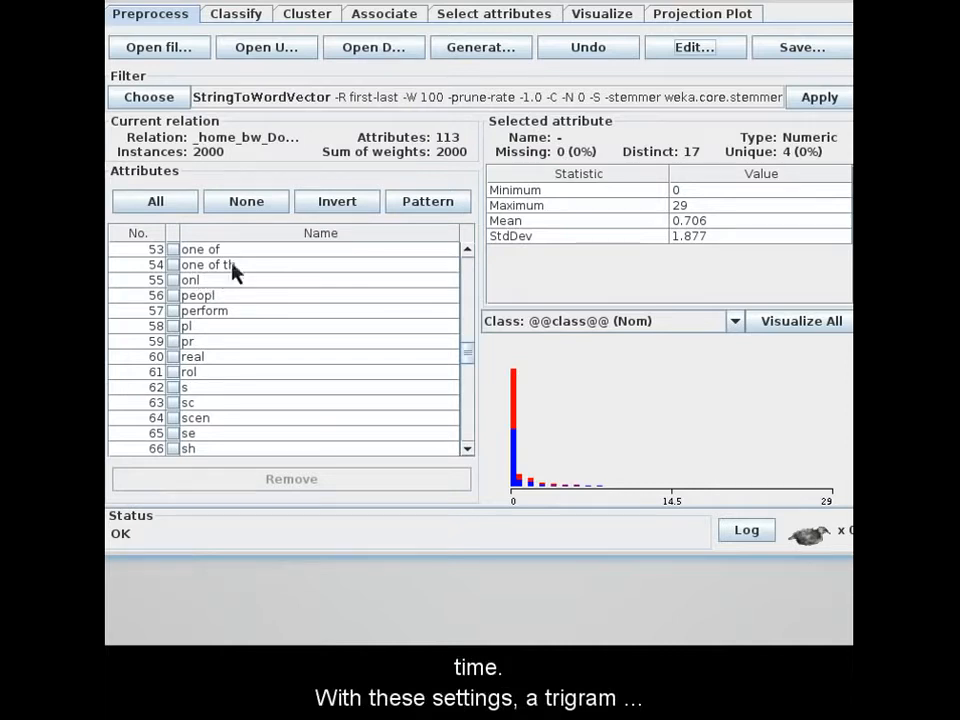
Step: Set the NGramTokenizer's NGramMinSize to 3 in the StringToWordVector settings
click(413, 102)
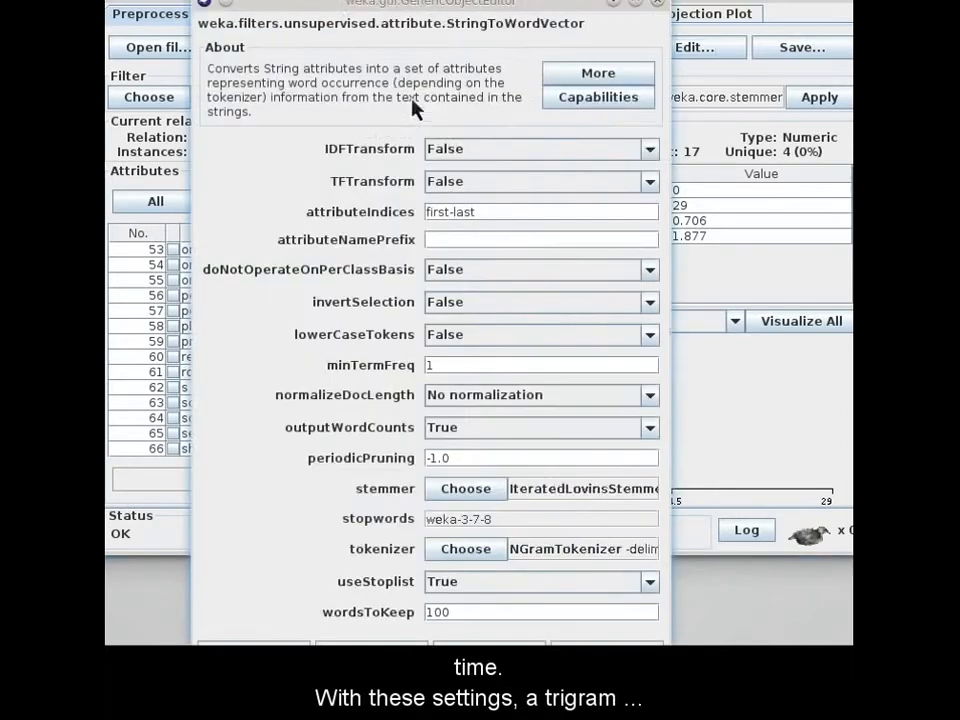
click(566, 553)
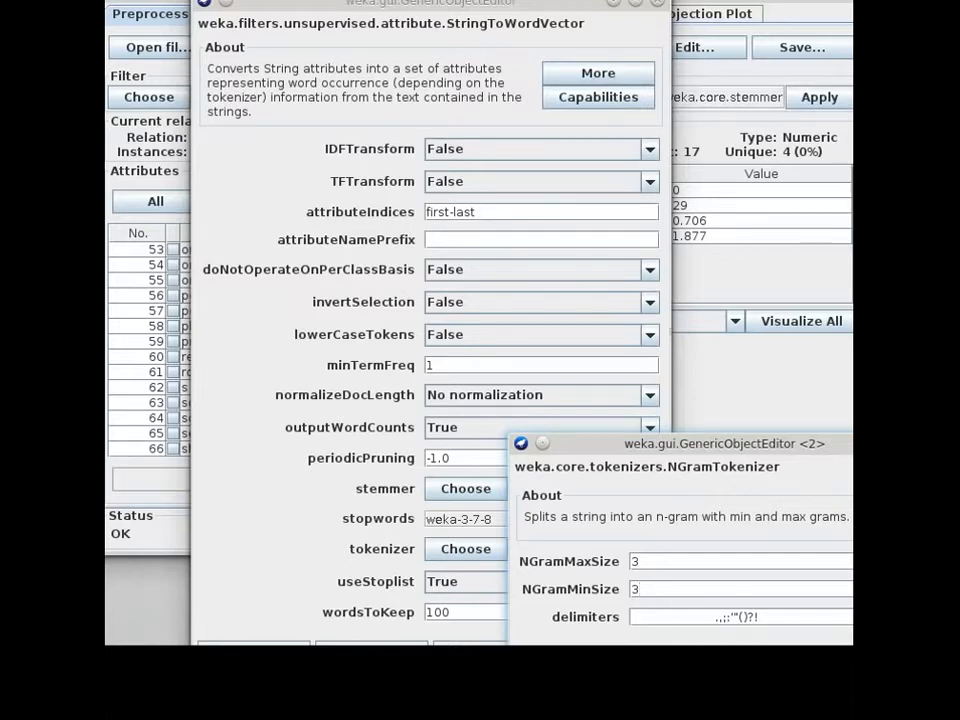
click(780, 658)
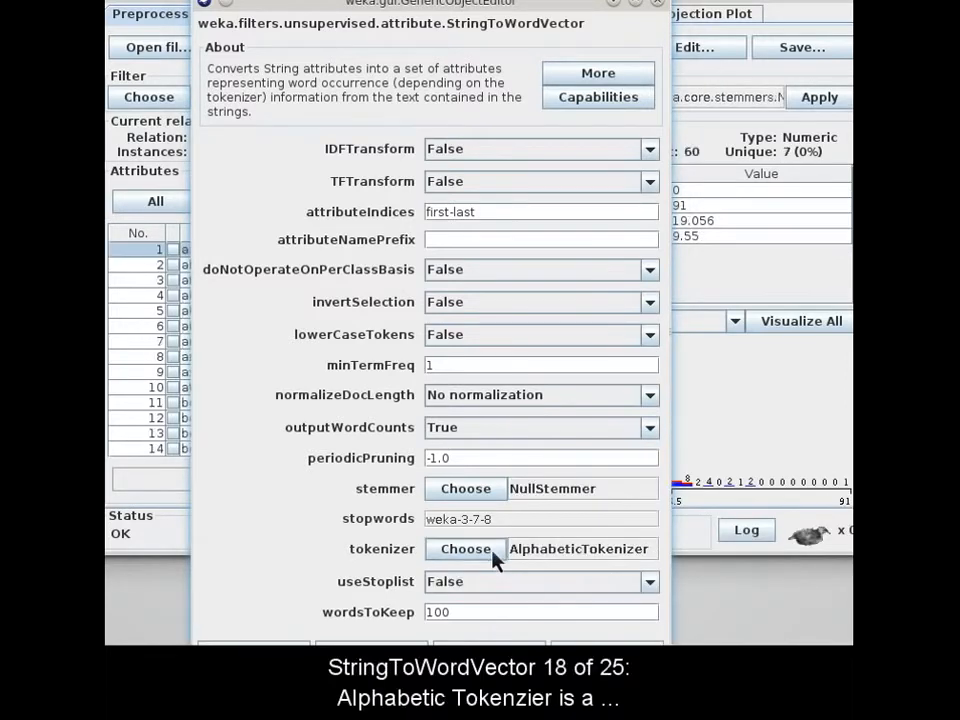
Step: View the available tokenizers, keep AlphabeticTokenizer, and look through the attributes it generated
click(492, 558)
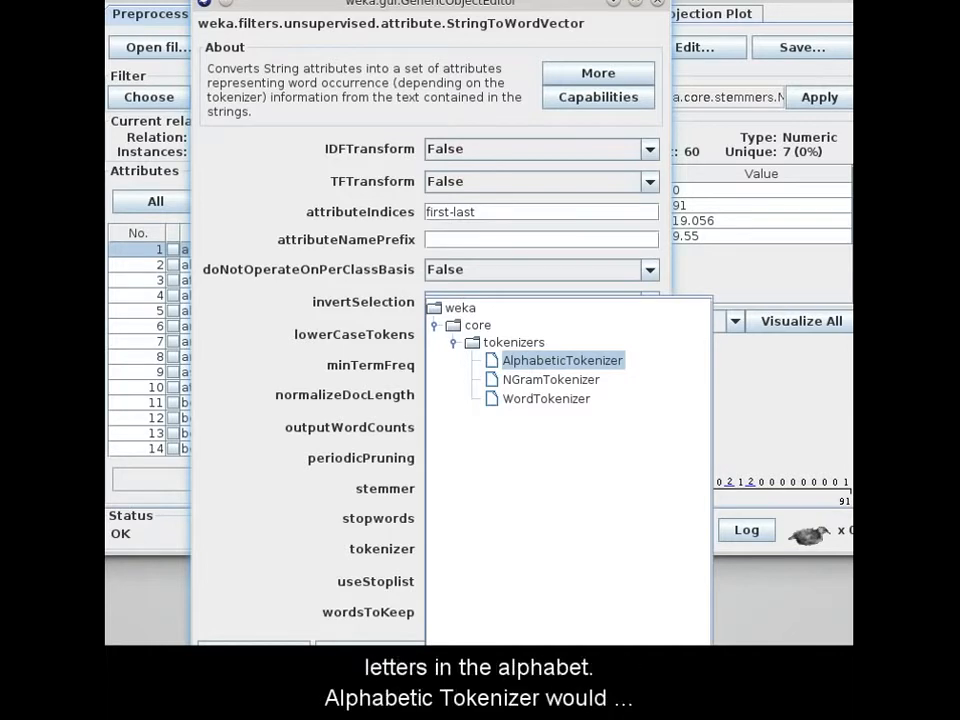
click(226, 490)
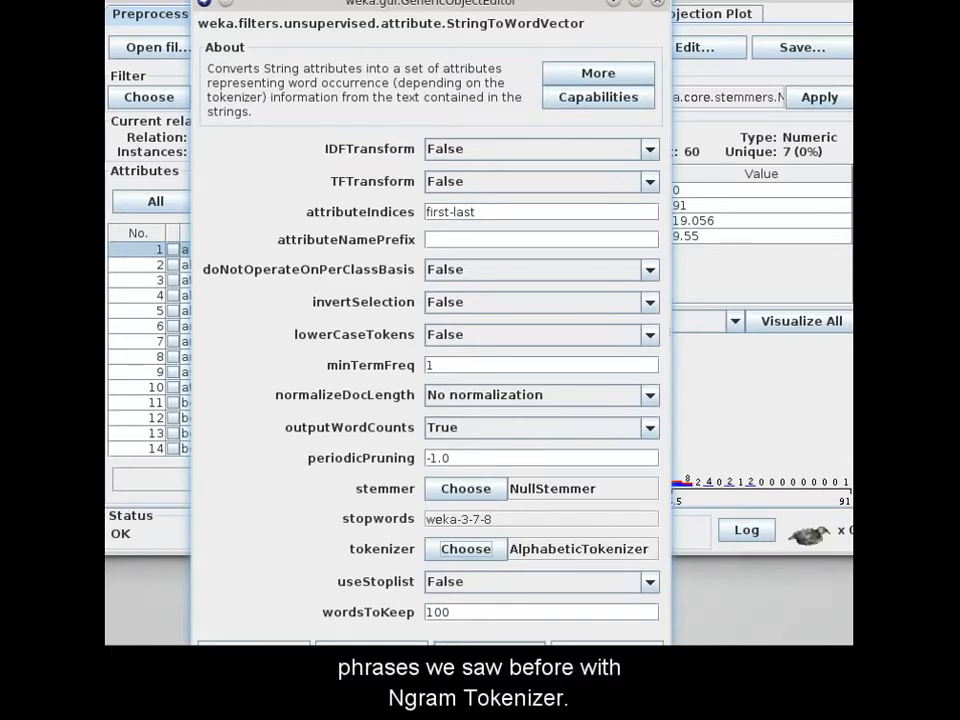
click(489, 651)
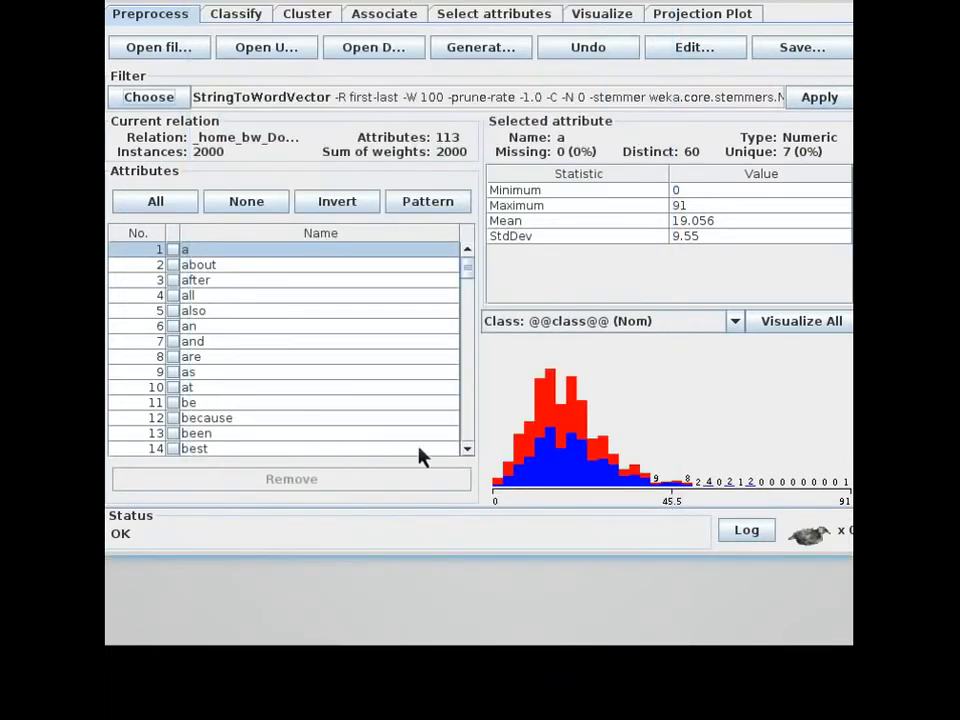
drag(466, 458, 466, 458)
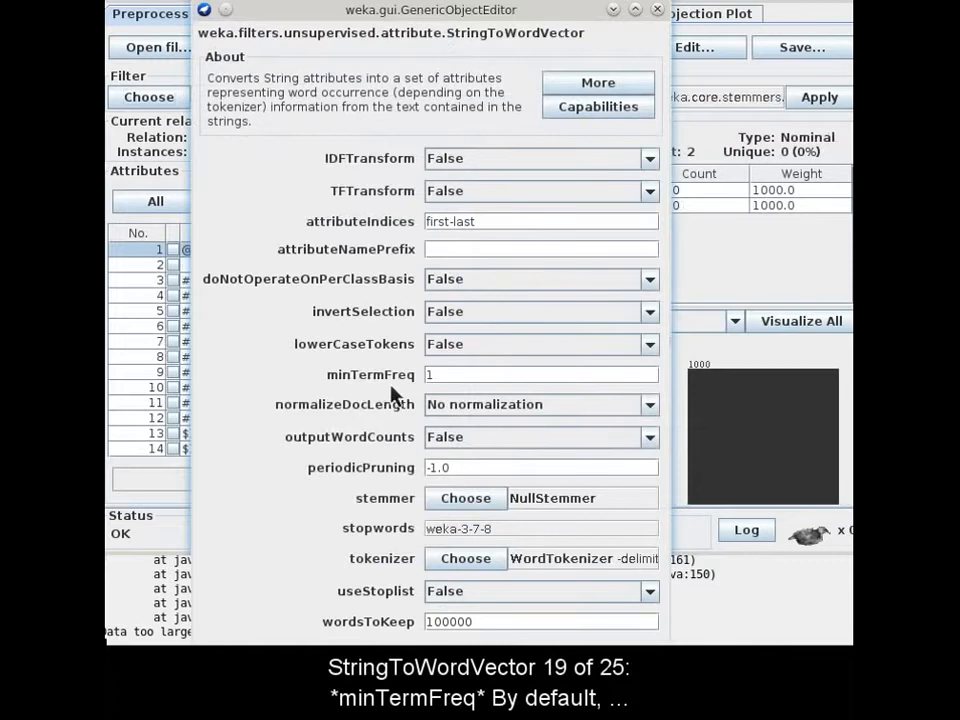
Step: Review the filter settings with minTermFreq 1 and wordsToKeep 100000, and reopen them from the full-vocabulary result
click(491, 654)
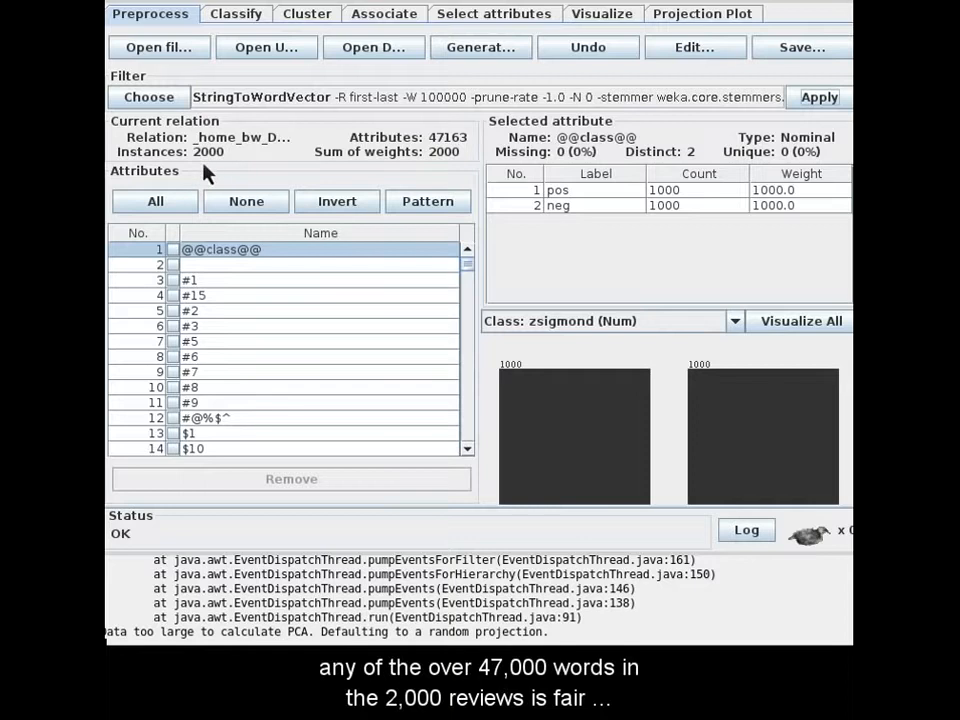
click(325, 110)
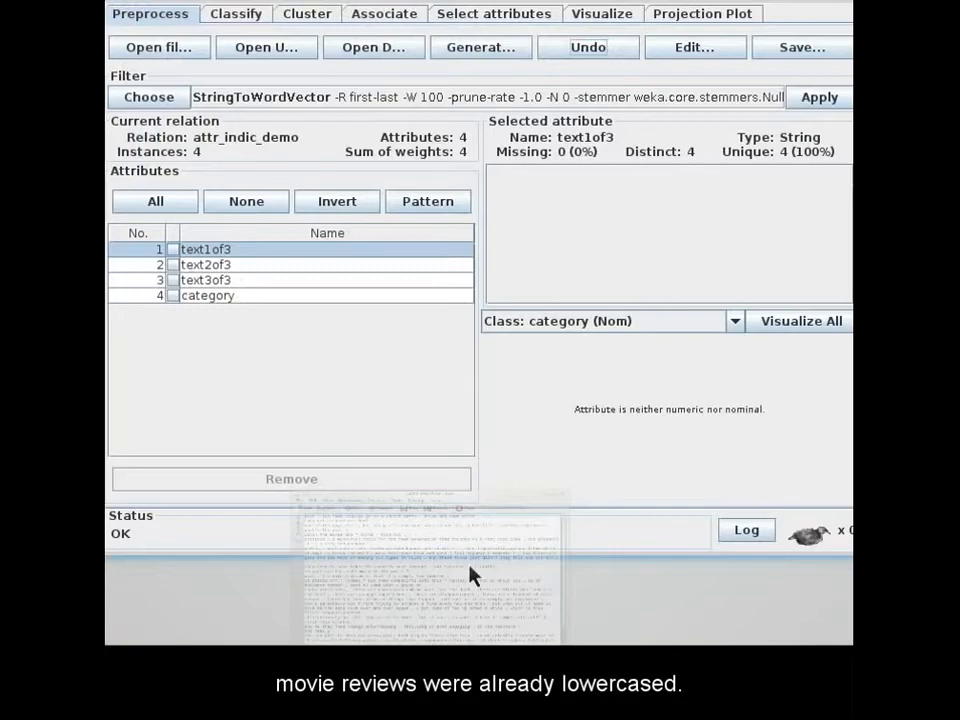
Step: View the attr_indic_demo instances with the text1of3 column widened, and compare the separate more and More word attributes
click(683, 48)
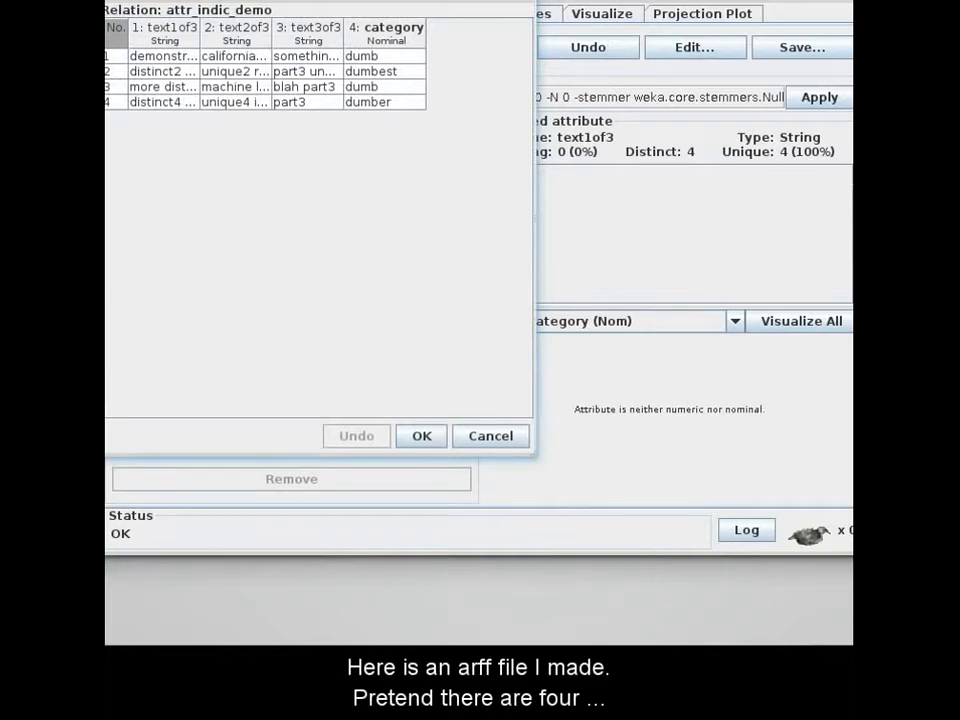
click(116, 78)
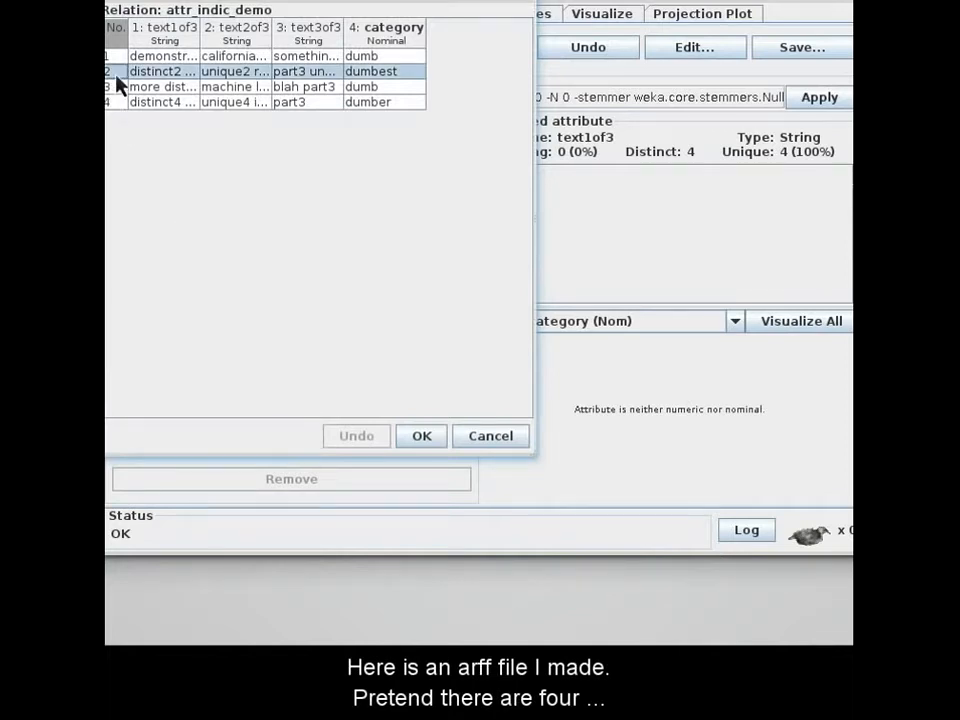
drag(200, 40, 266, 38)
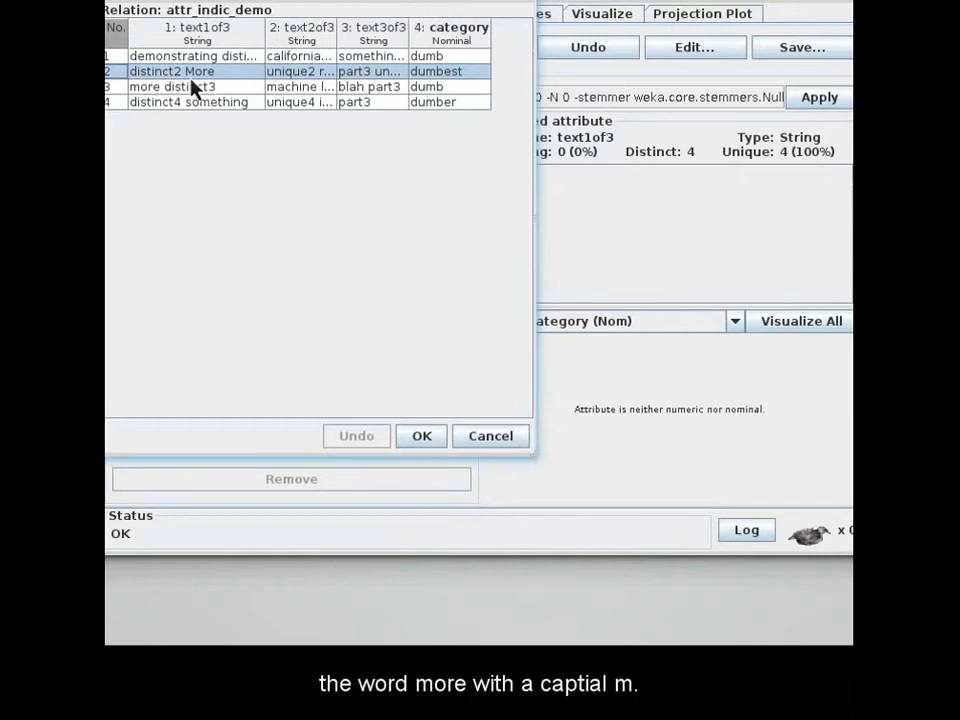
click(427, 440)
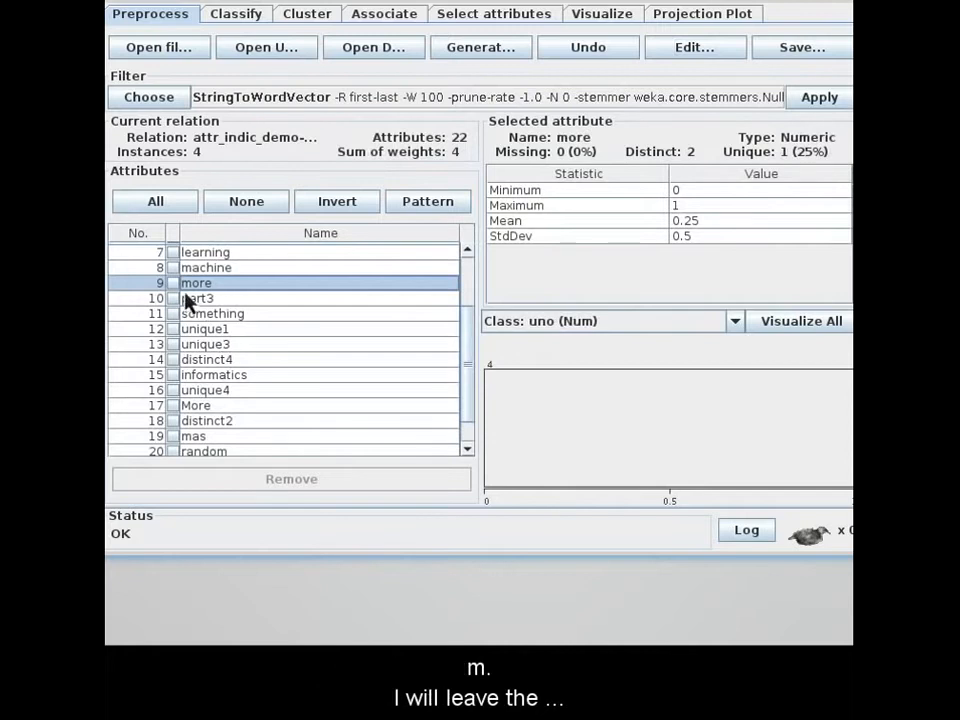
click(205, 408)
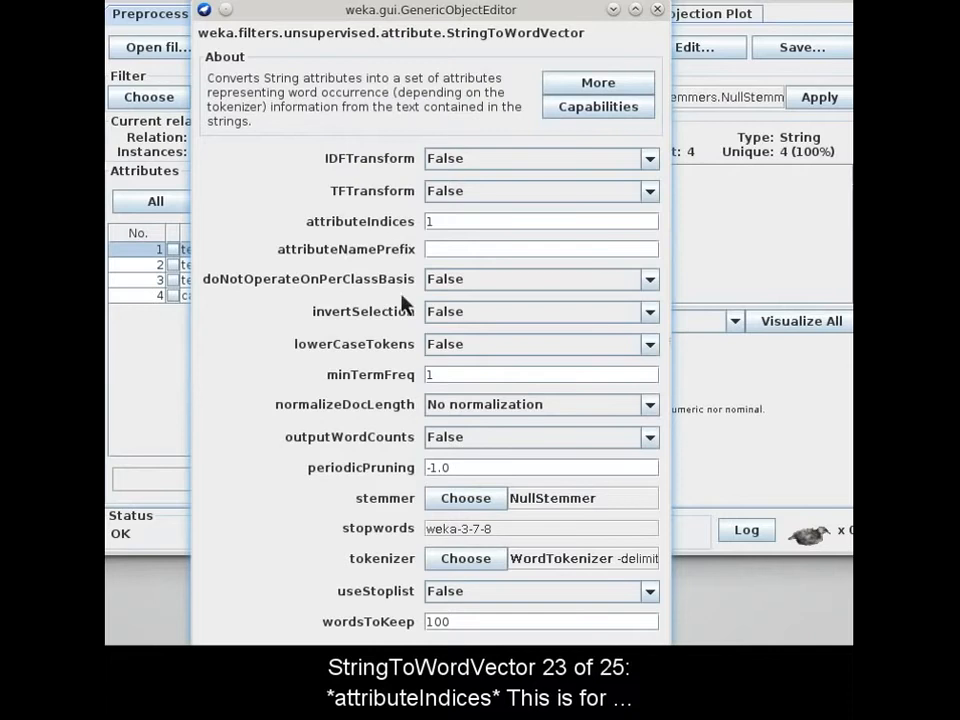
Step: Read the instances in attr_indic_demo.arff, close the file, and check that the filter's attributeIndices is 1
click(491, 643)
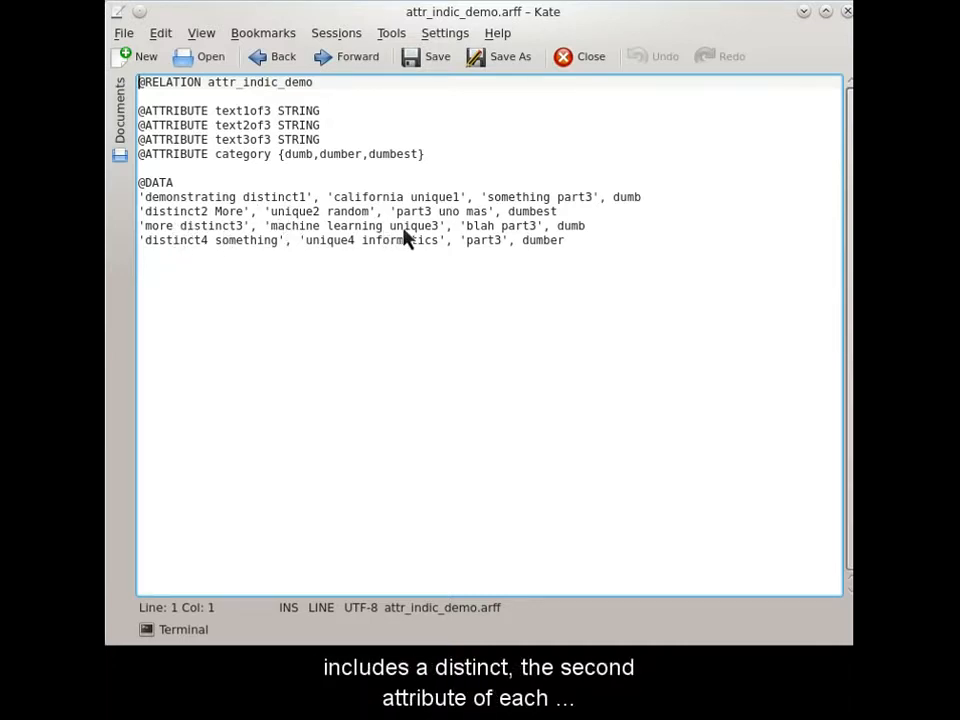
click(847, 11)
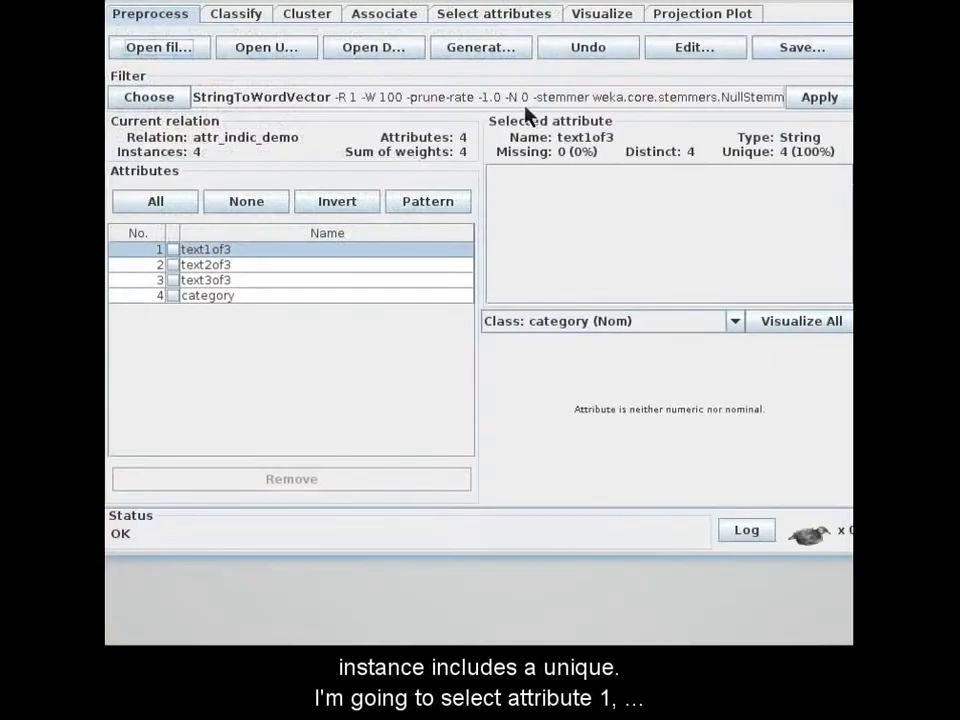
click(398, 97)
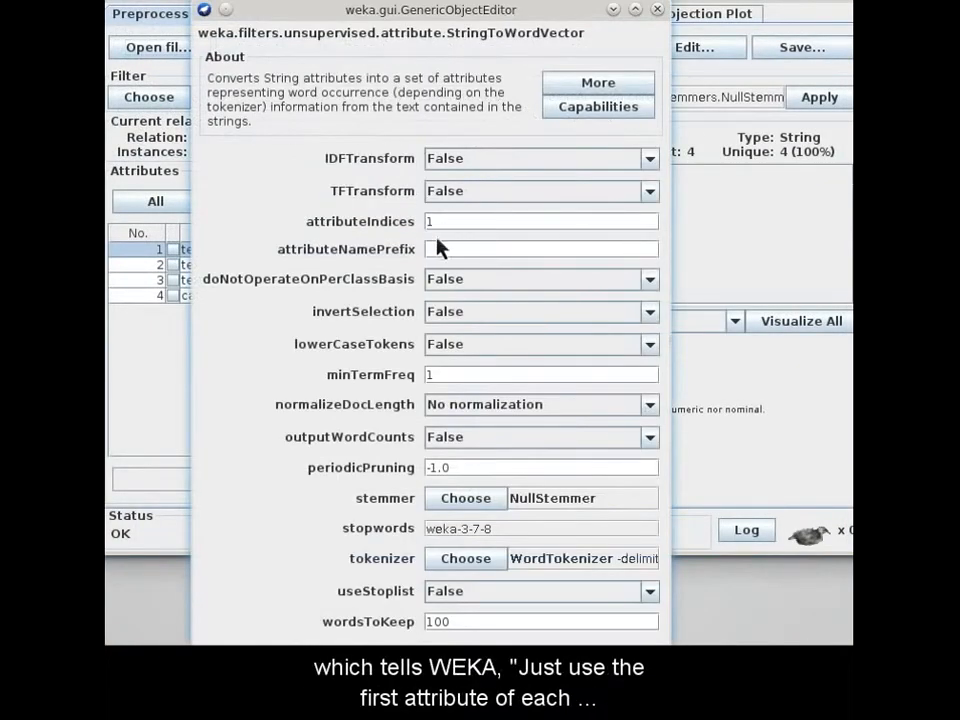
click(520, 665)
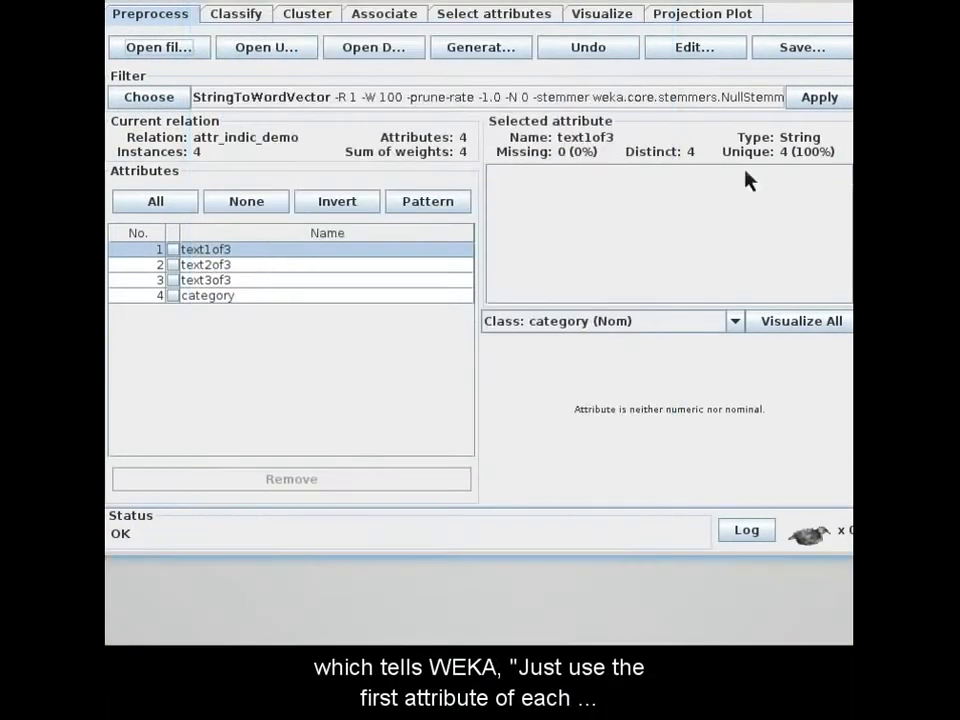
Step: Apply StringToWordVector to the first attribute only, and view the resulting instances with the text2of3 and text3of3 columns widened
click(815, 101)
click(668, 55)
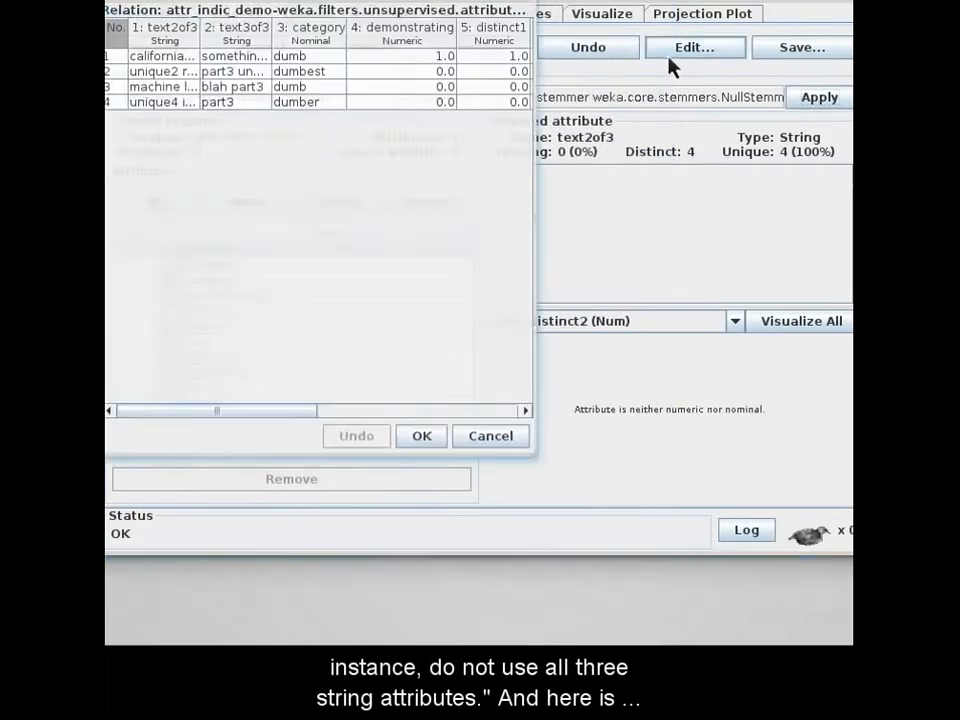
drag(202, 38, 293, 38)
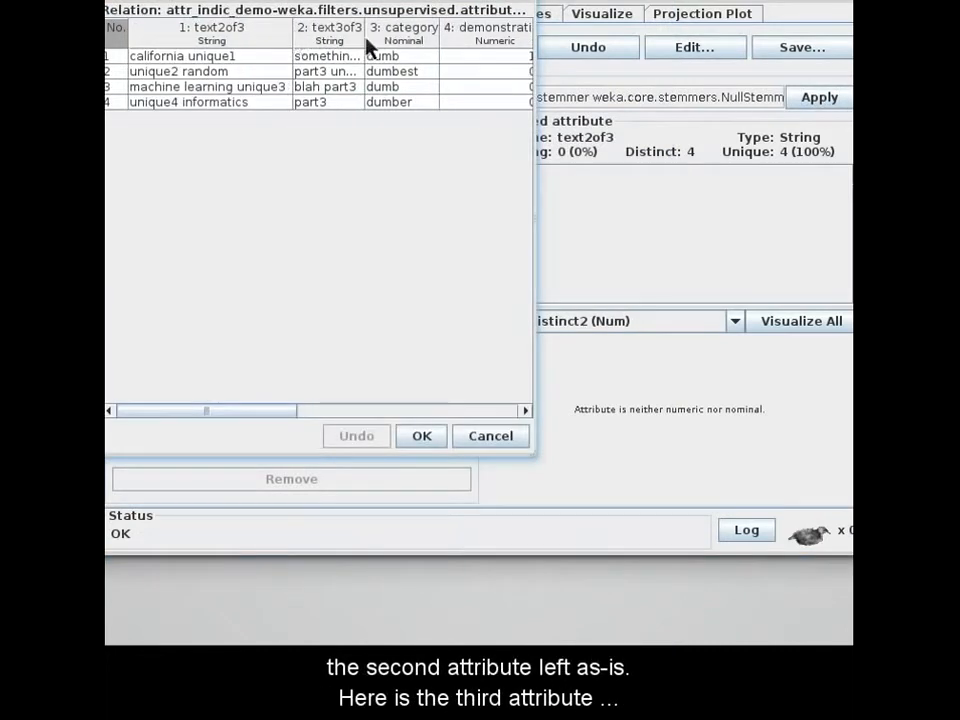
drag(366, 42, 422, 43)
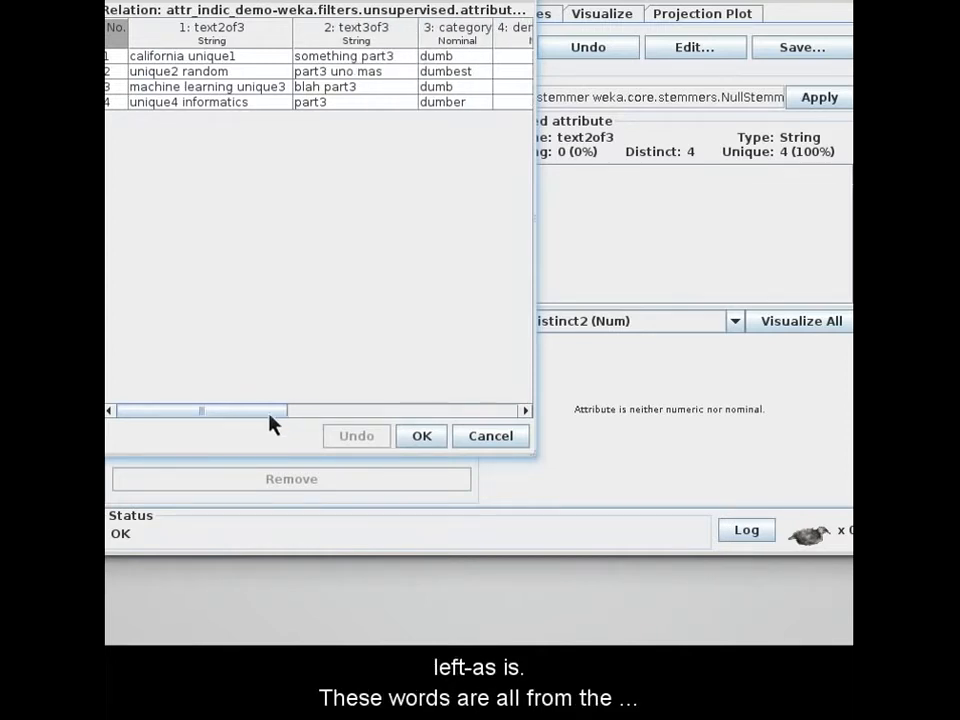
drag(268, 420, 500, 411)
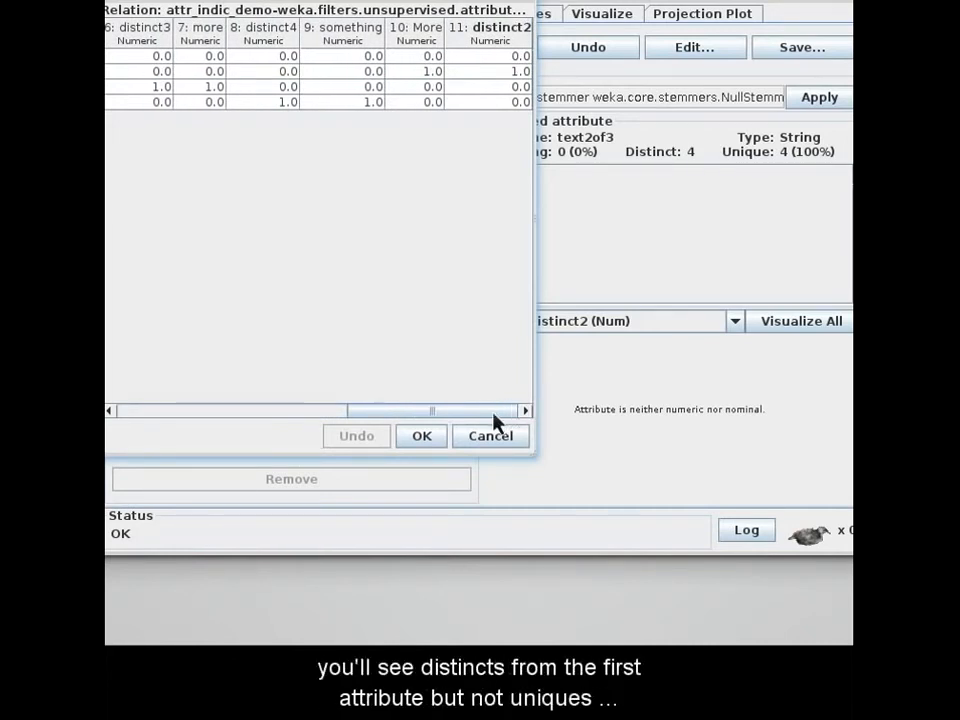
drag(493, 414, 262, 407)
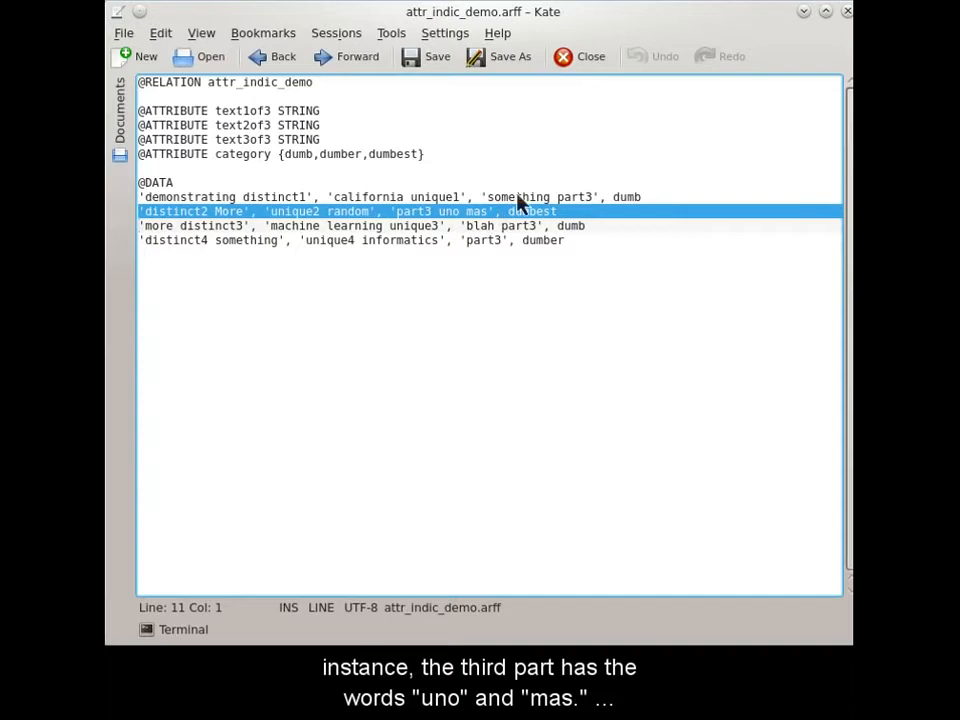
Step: Return from the ARFF source to Weka, view the filtered instances with text3of3 widened, close them, and select the text3of3 attribute
click(803, 12)
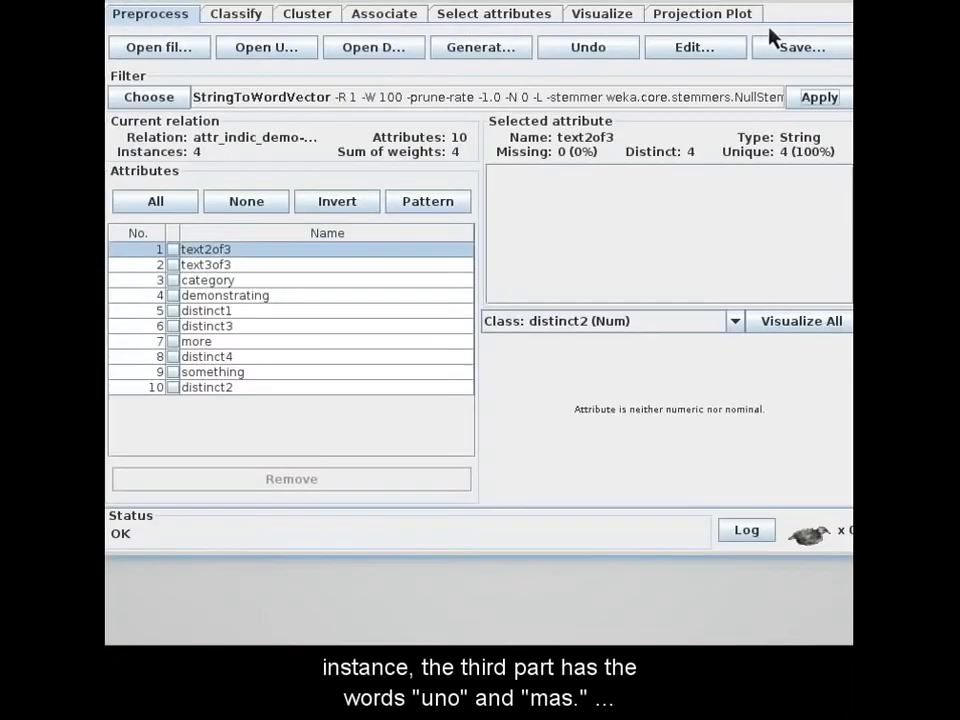
click(716, 48)
drag(313, 412, 262, 416)
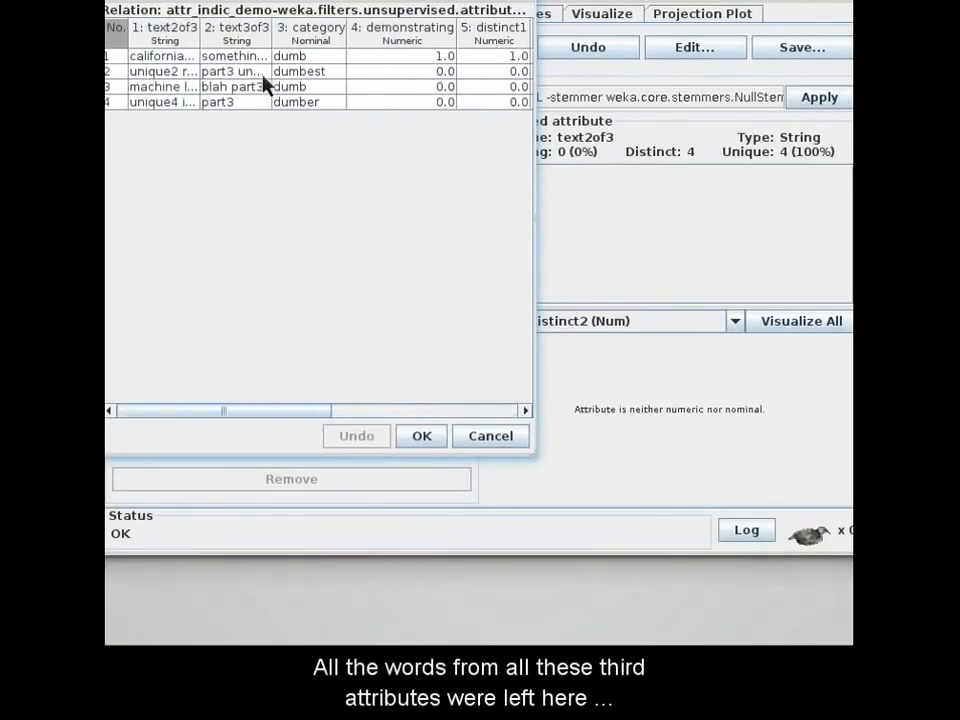
drag(272, 42, 313, 42)
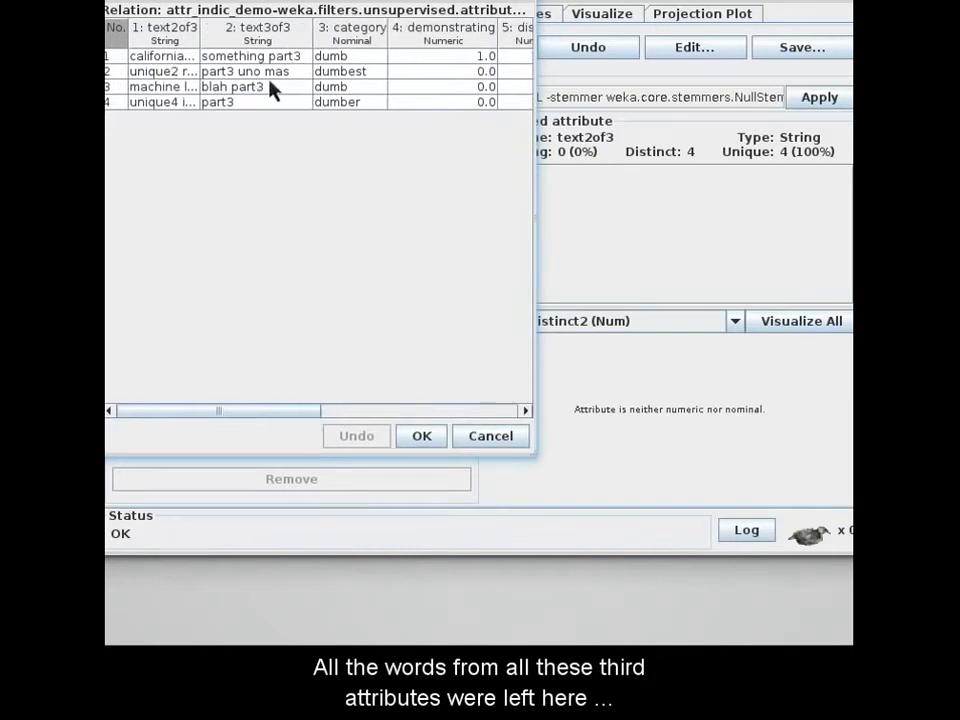
click(421, 436)
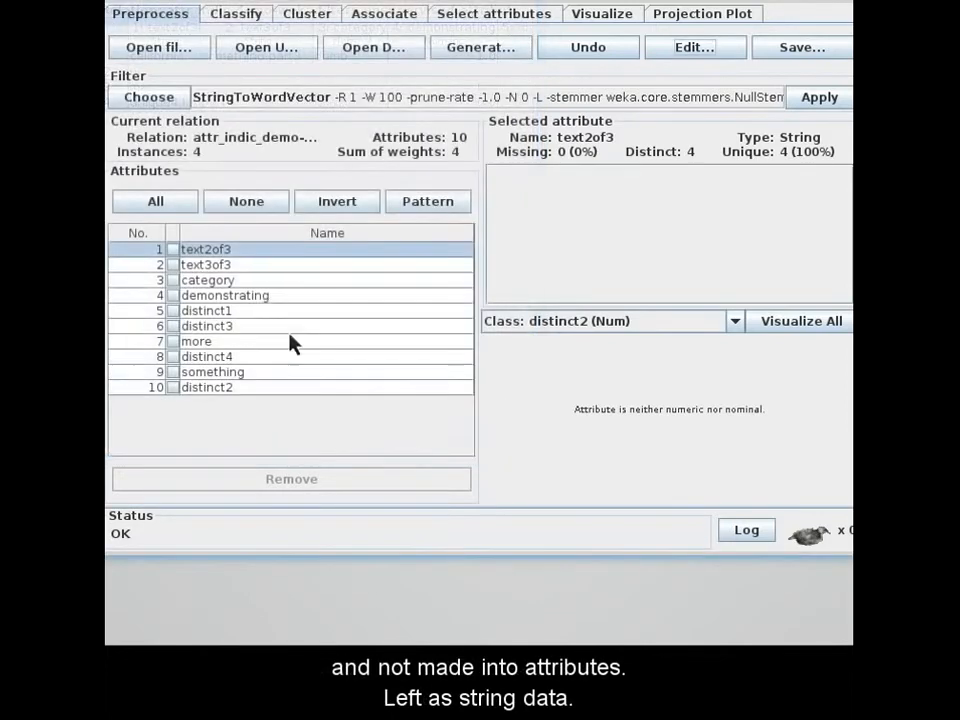
click(257, 270)
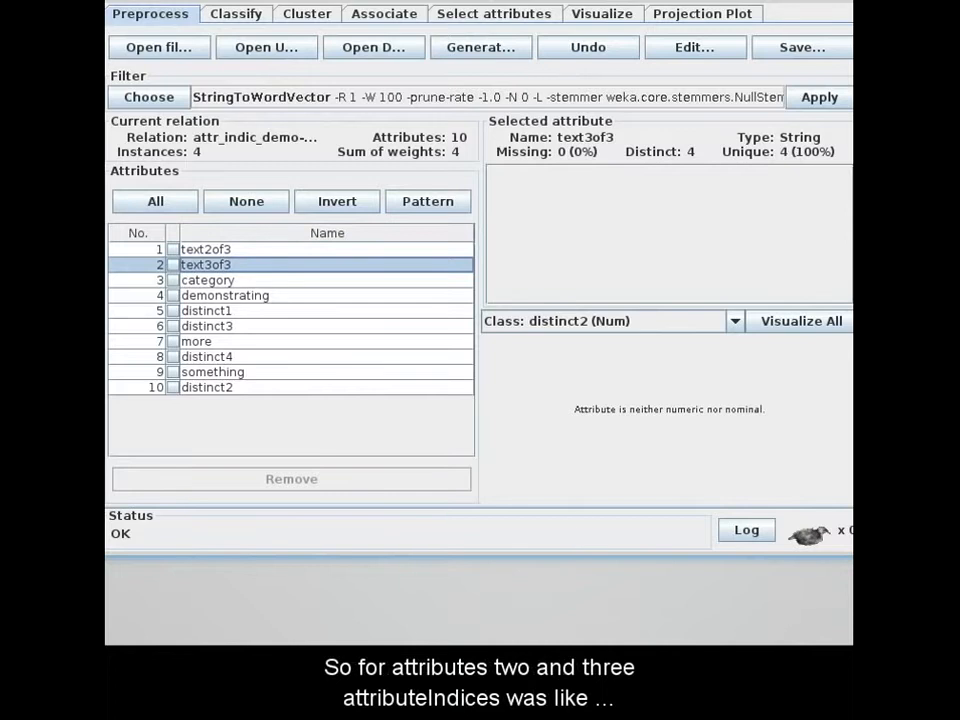
Step: Locate demonstrating in the first instance of attr_indic_demo.arff in Kate, and check for its word attribute in Weka's instance table
key(alt+Tab)
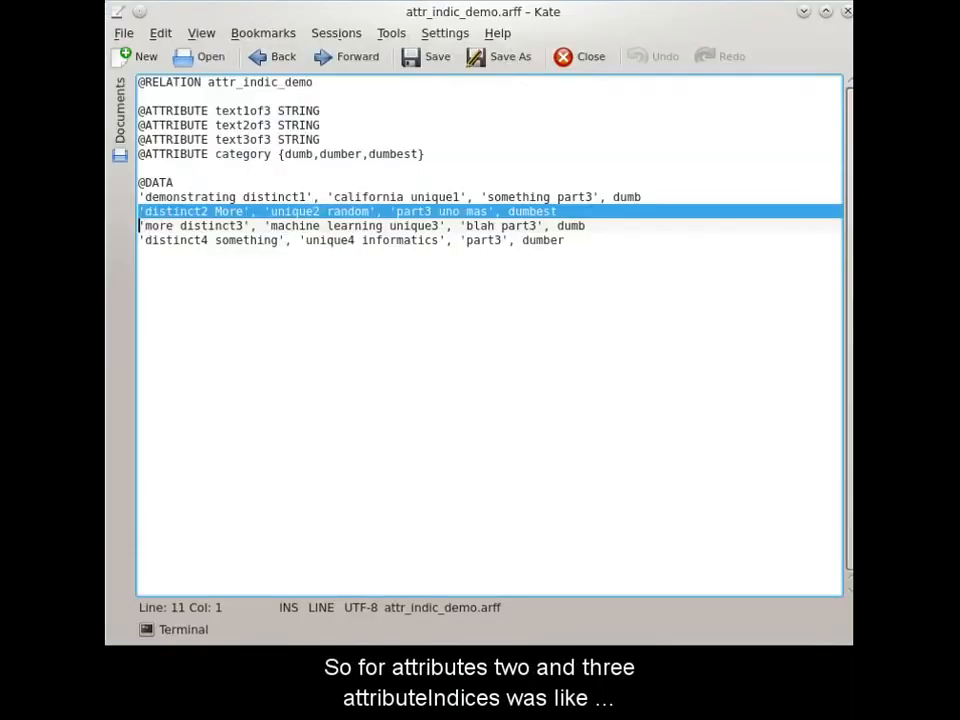
click(212, 199)
double_click(212, 199)
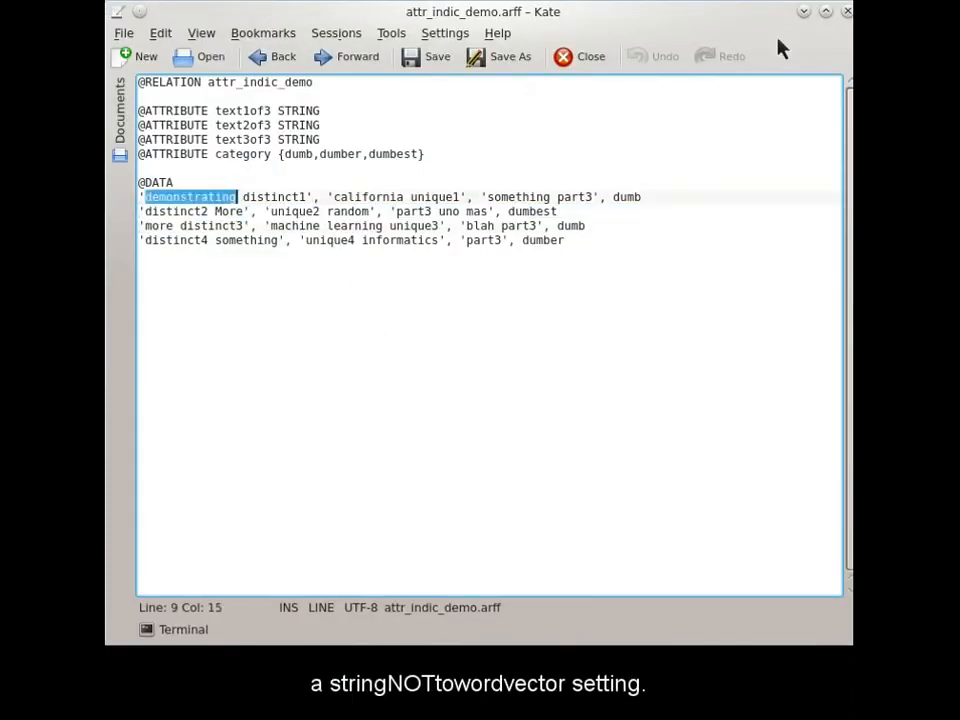
click(803, 12)
click(692, 48)
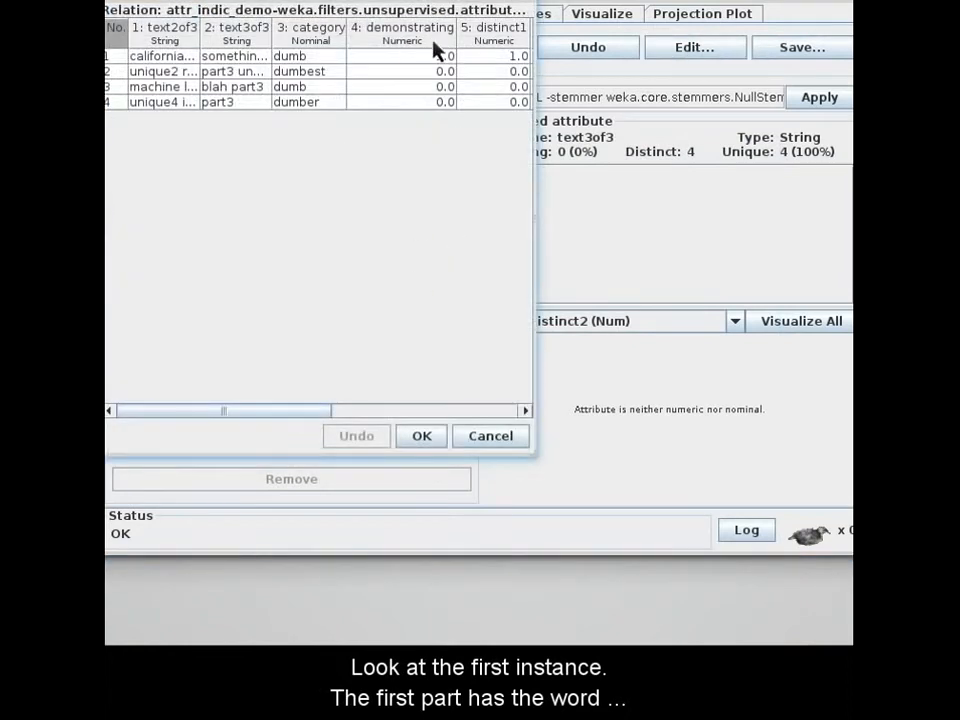
drag(331, 411, 471, 414)
click(425, 437)
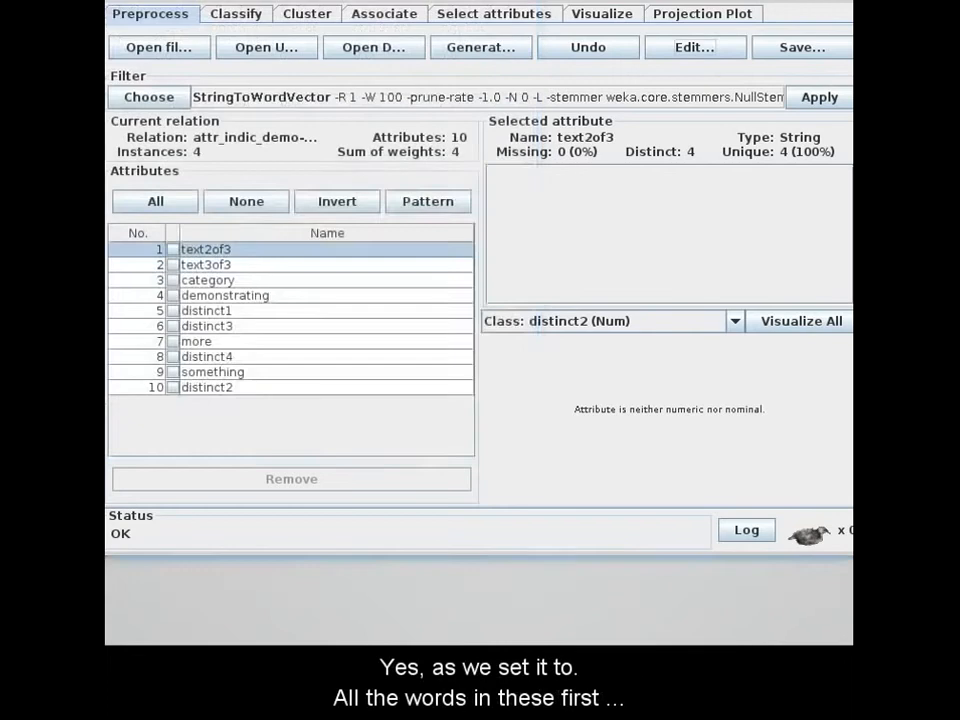
Step: Count the words in the first text part of each instance in attr_indic_demo.arff, highlighting them one by one, and return to Weka
key(alt+Tab)
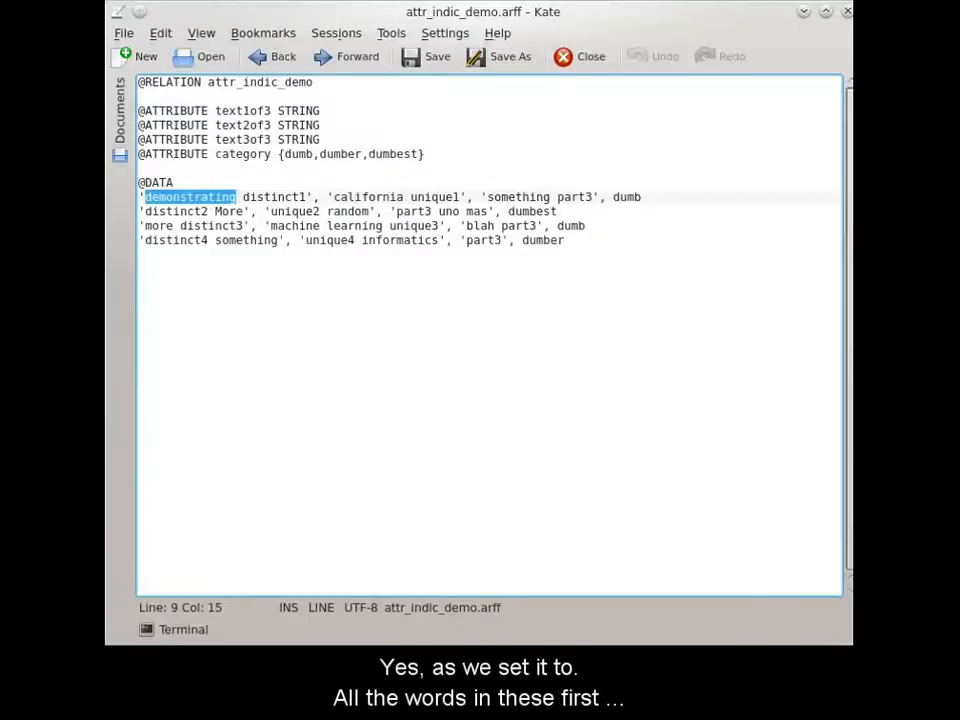
click(214, 197)
click(288, 202)
double_click(291, 201)
double_click(183, 212)
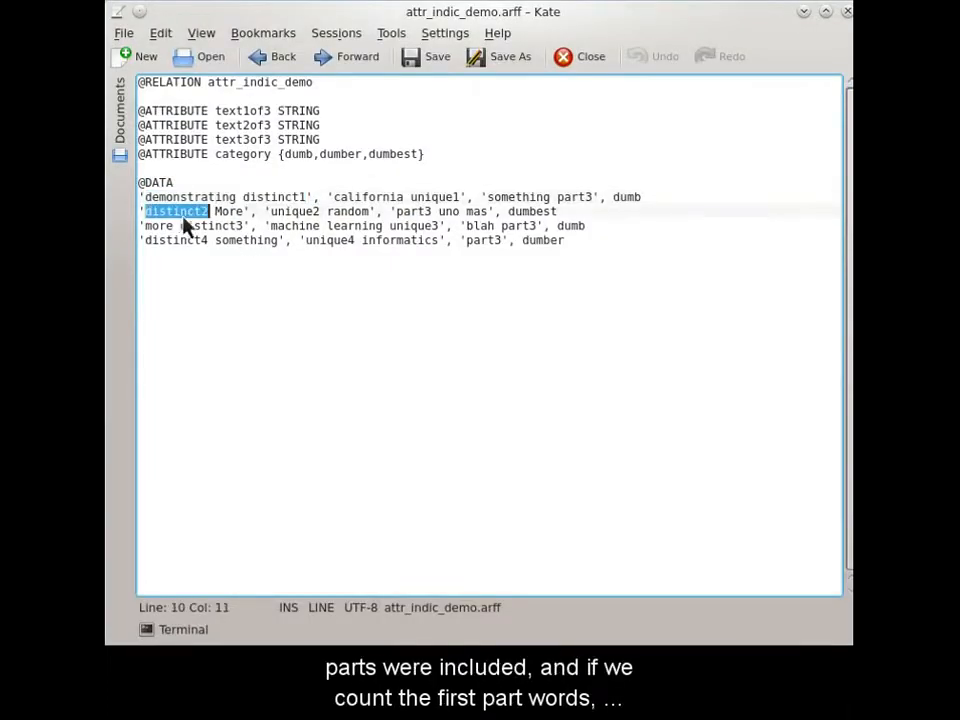
double_click(229, 212)
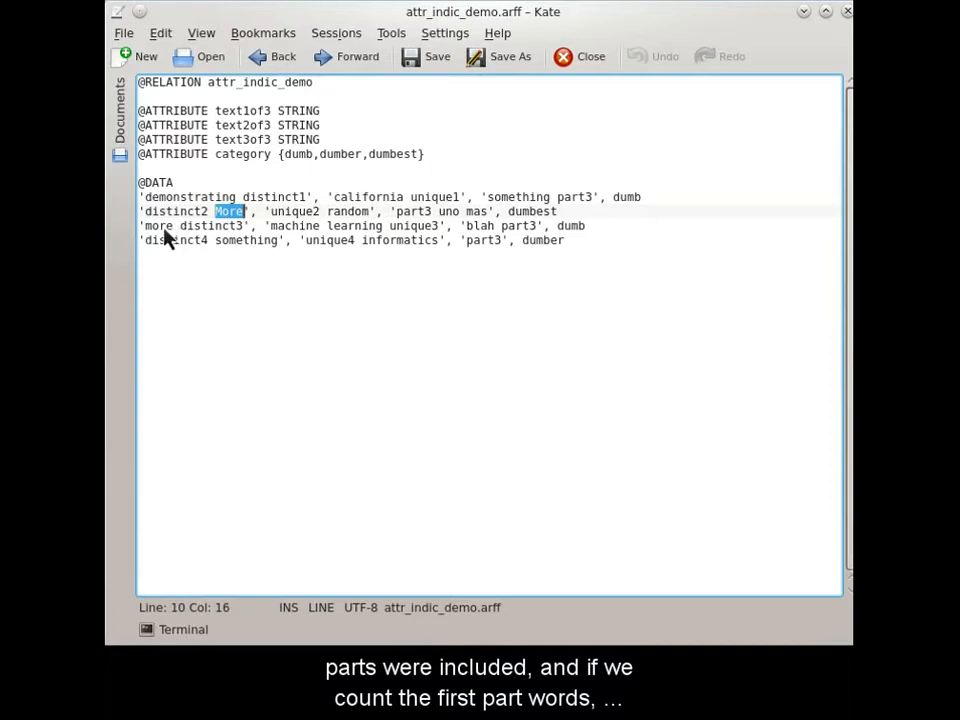
double_click(162, 226)
double_click(208, 230)
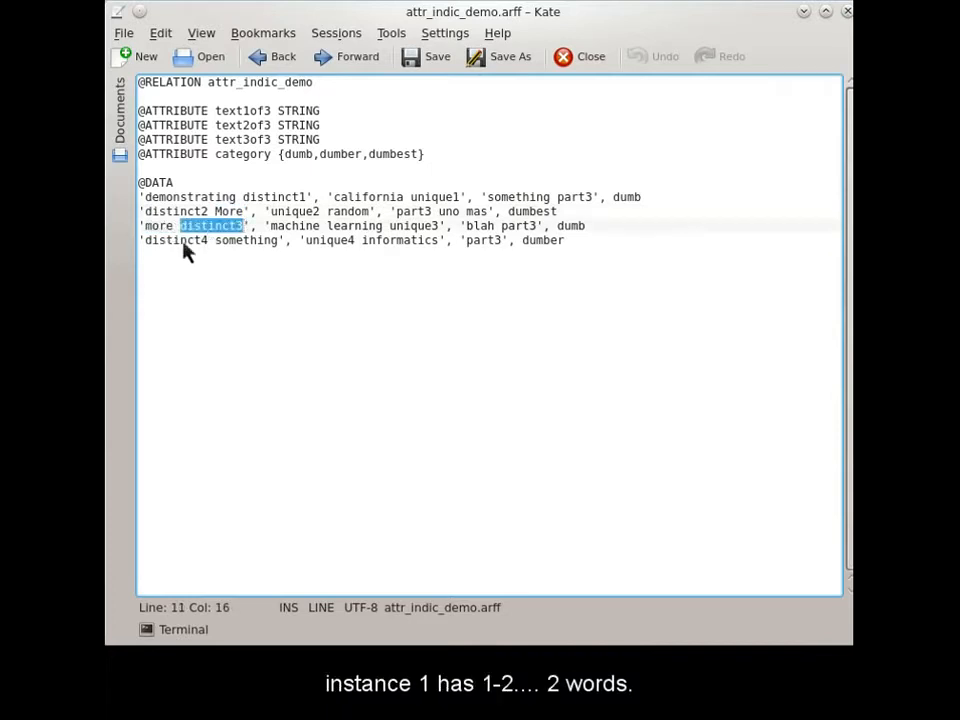
double_click(175, 242)
double_click(242, 242)
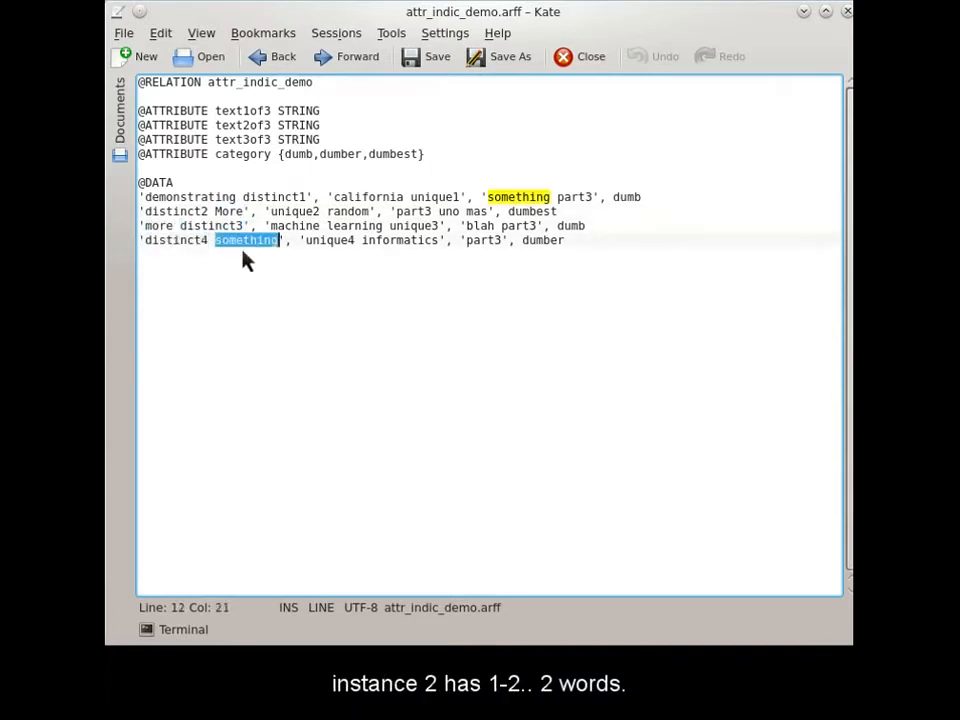
click(804, 14)
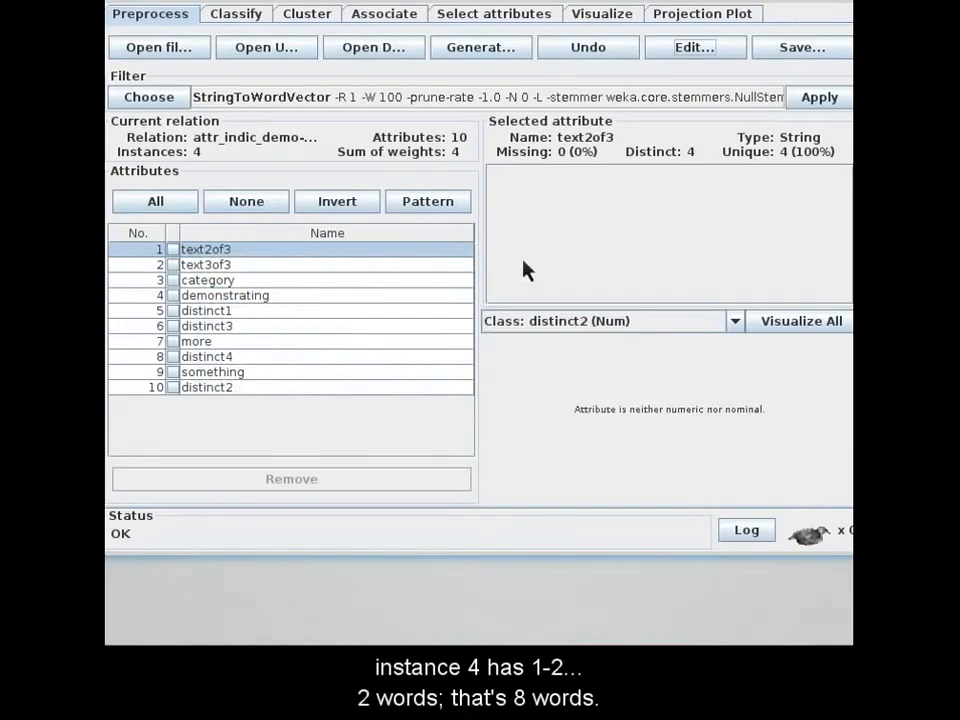
Step: Inspect the statistics of the lowercased more attribute and view the filtered instance table
click(380, 346)
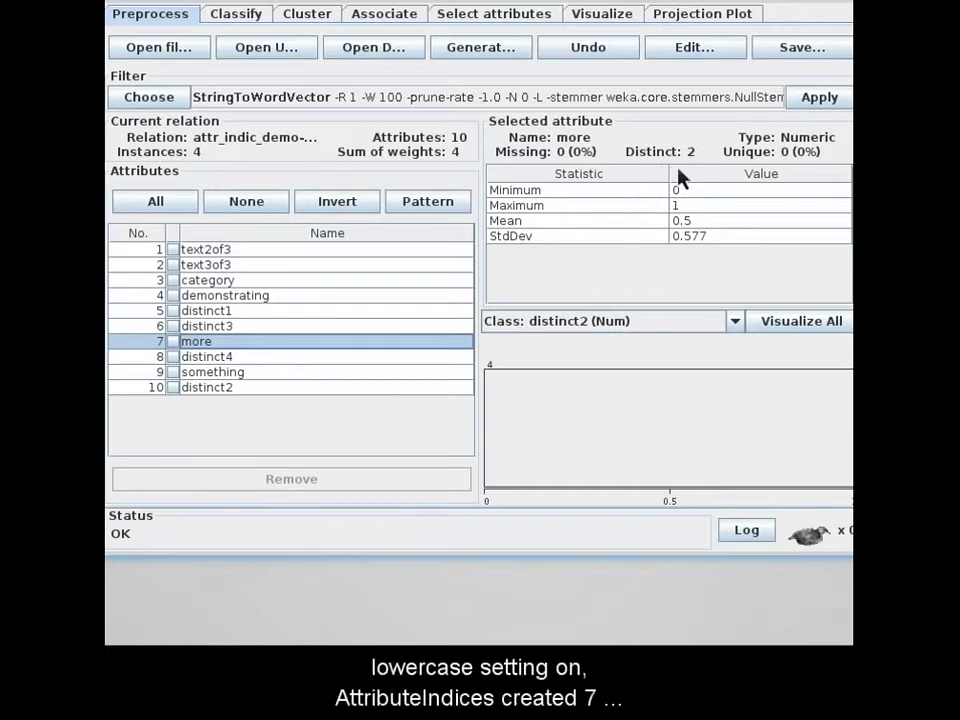
click(716, 47)
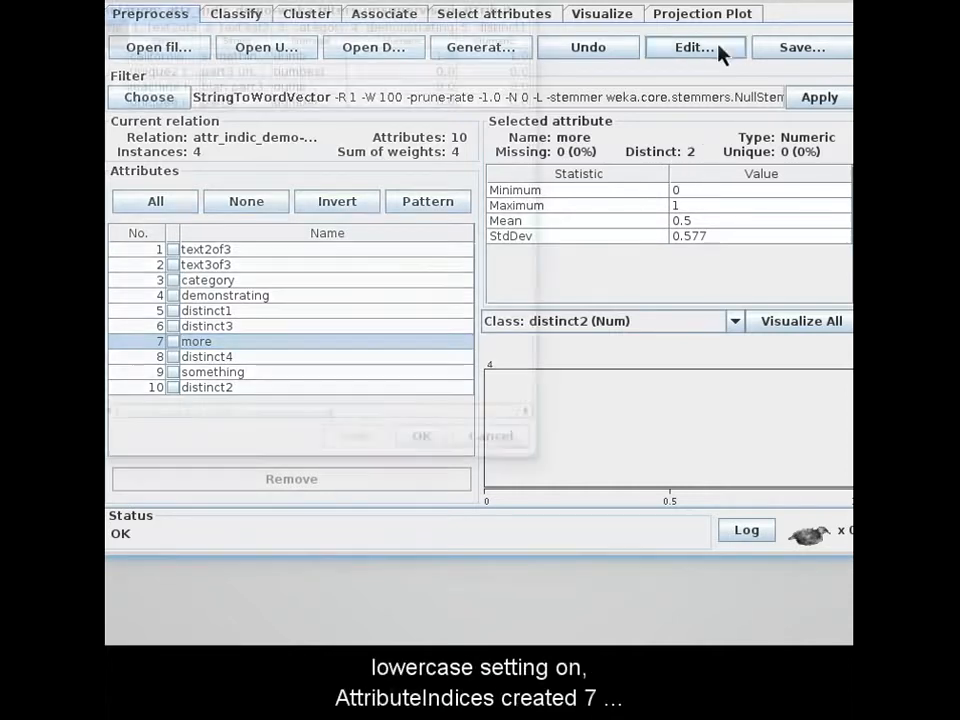
drag(307, 410, 284, 418)
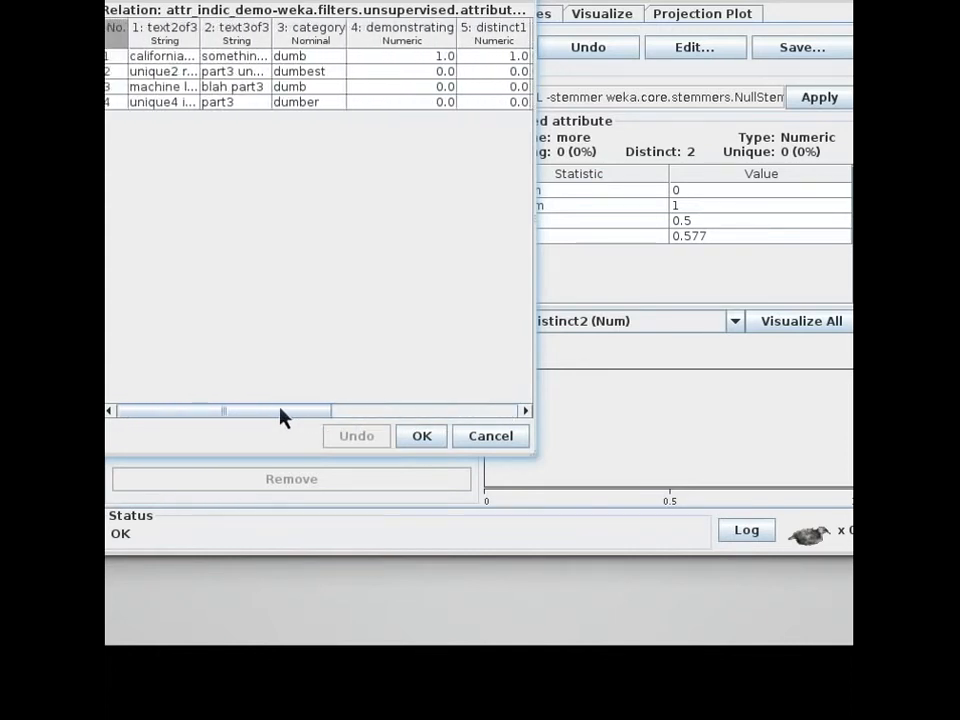
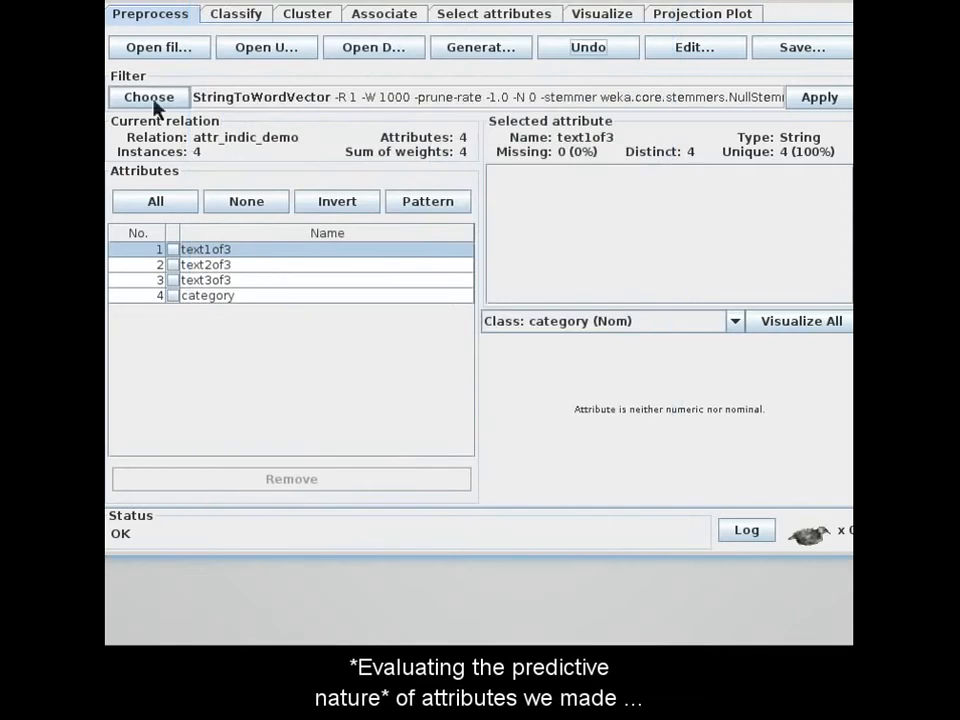
Step: Choose the supervised AttributeSelection filter, look over the full-vocabulary review attributes, and open the filter's settings
click(156, 101)
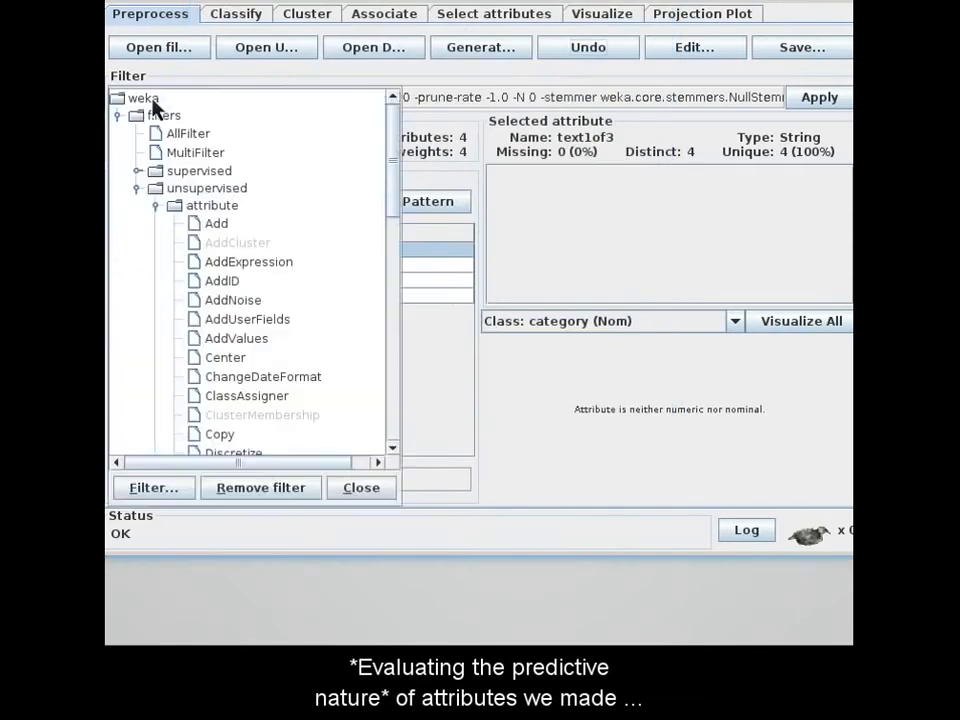
click(137, 188)
click(138, 171)
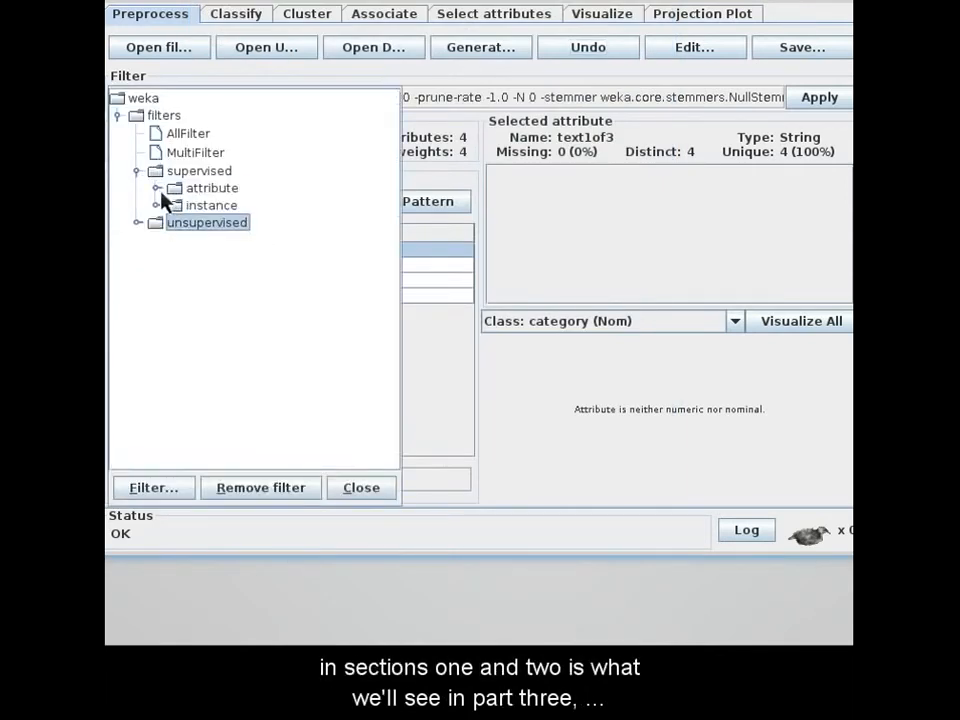
click(158, 189)
click(240, 223)
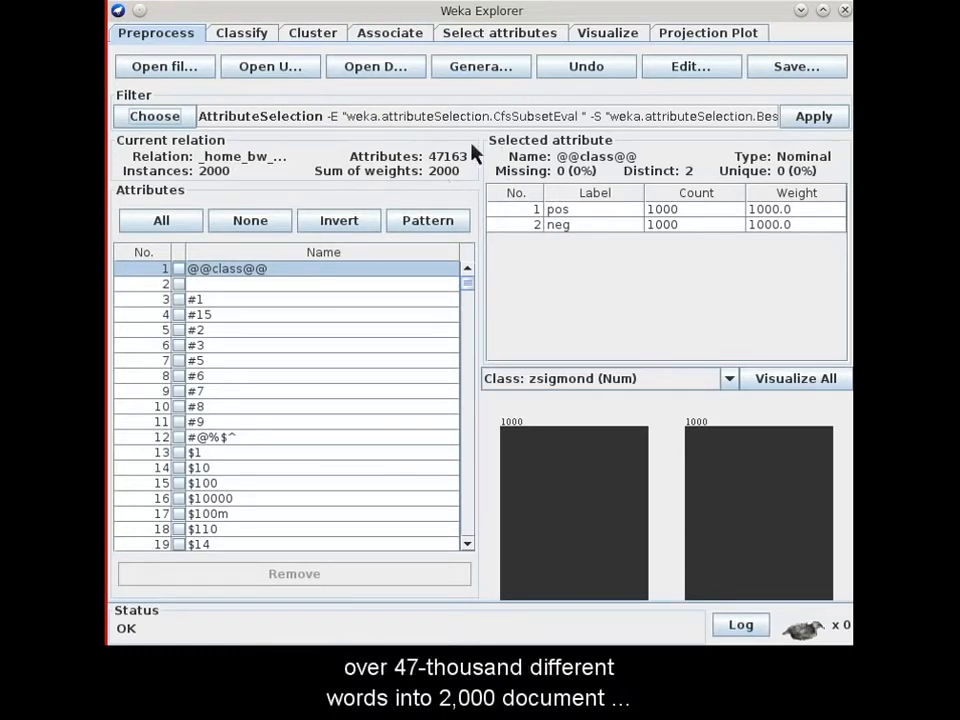
mouse_move(473, 285)
mouse_down()
mouse_move(455, 473)
mouse_move(467, 551)
mouse_move(469, 272)
mouse_up()
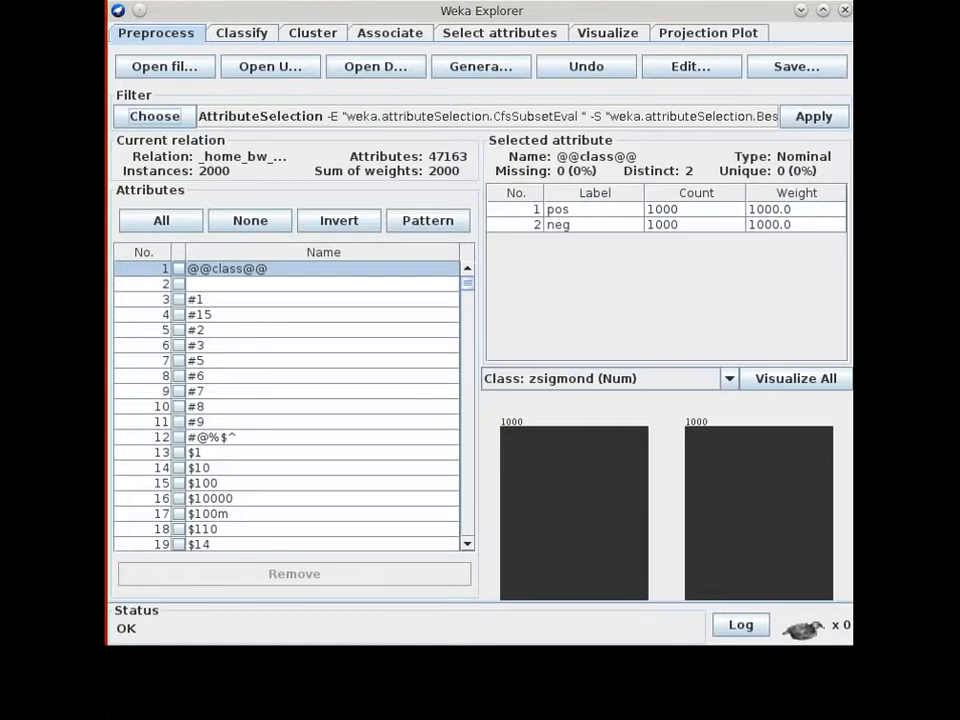
click(504, 120)
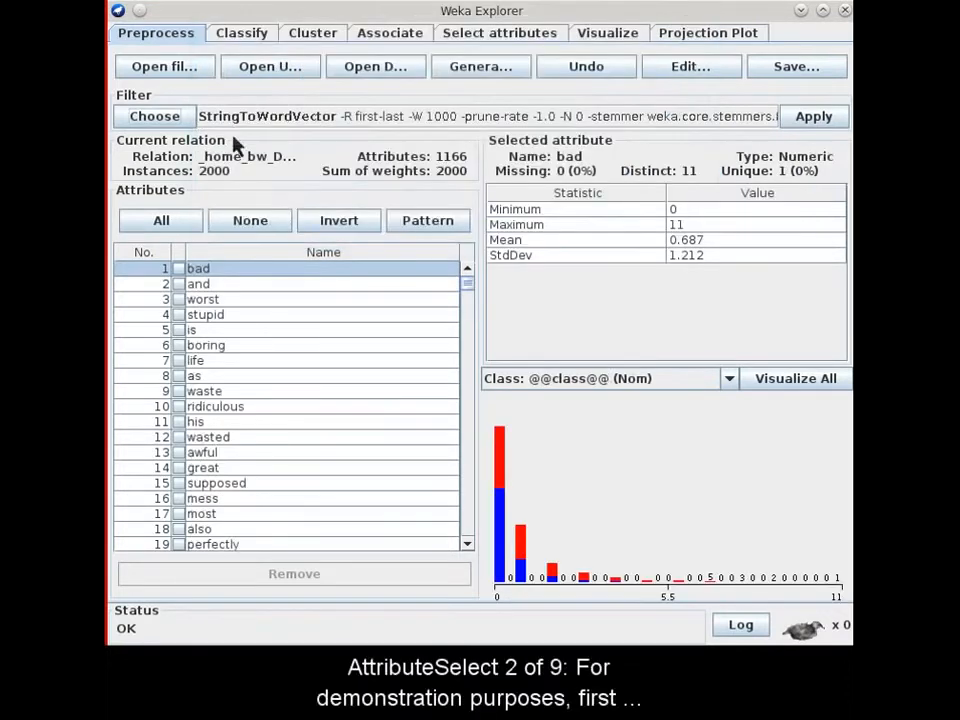
click(243, 33)
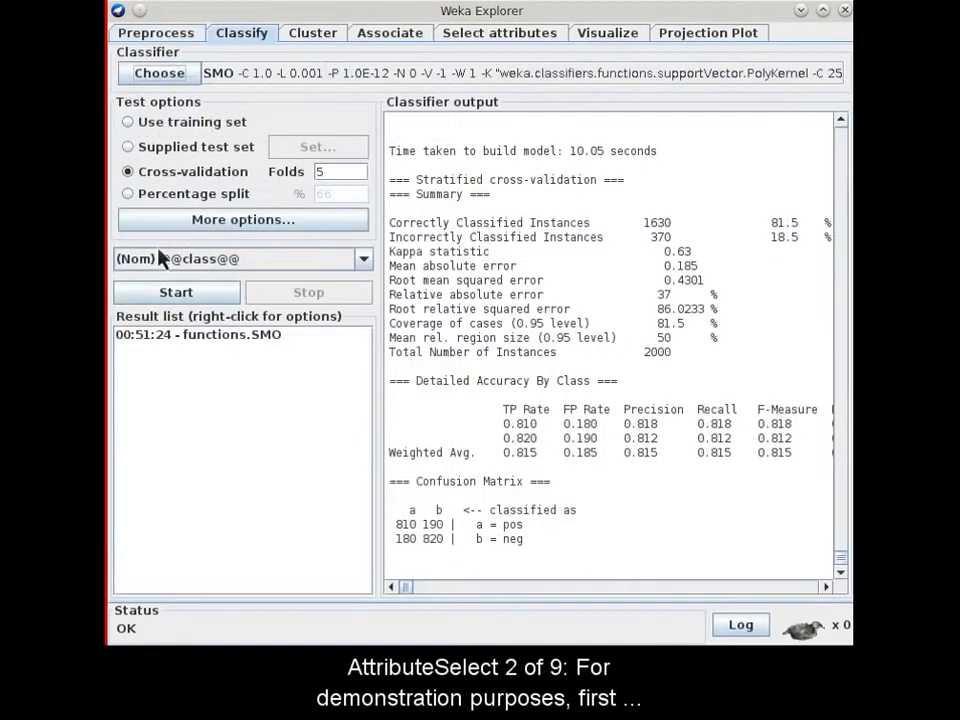
click(170, 292)
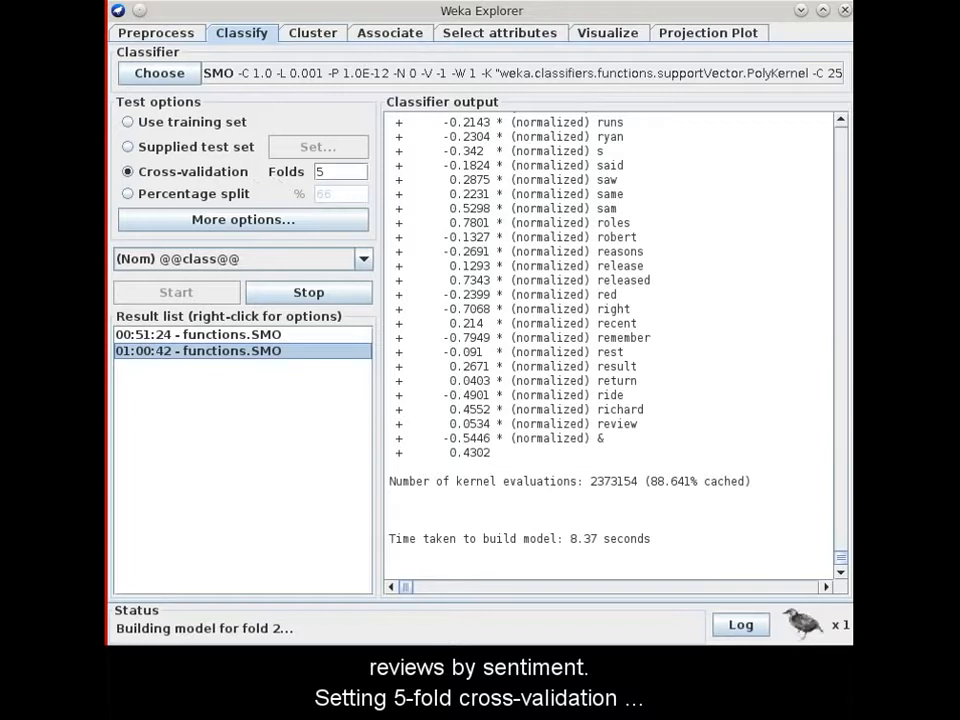
click(238, 336)
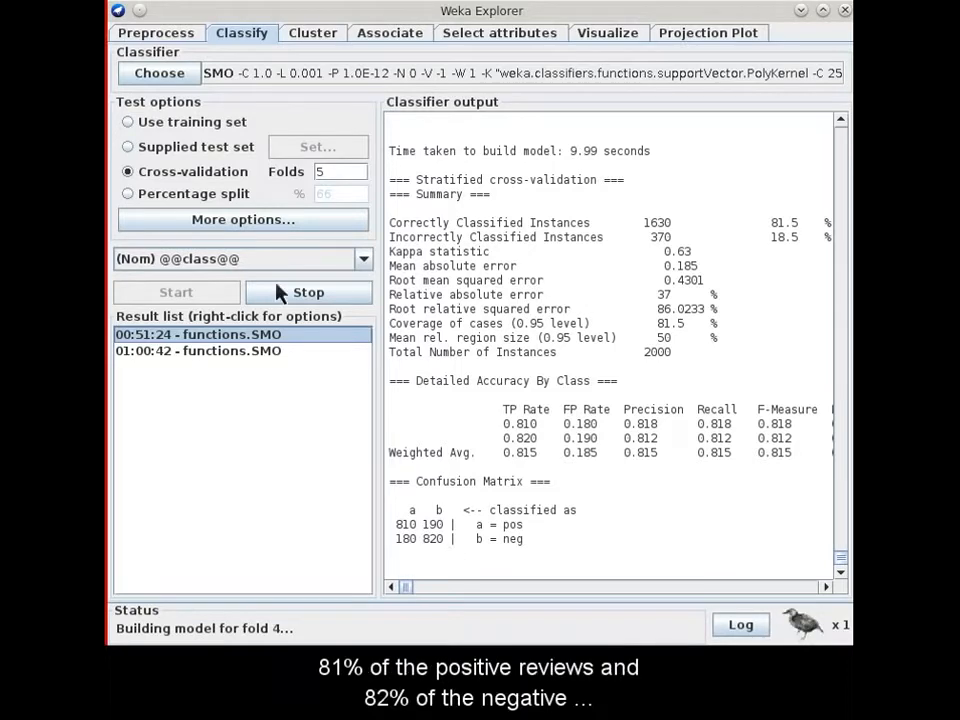
Step: Select the supervised AttributeSelection filter for the 1166-attribute review data set
click(182, 32)
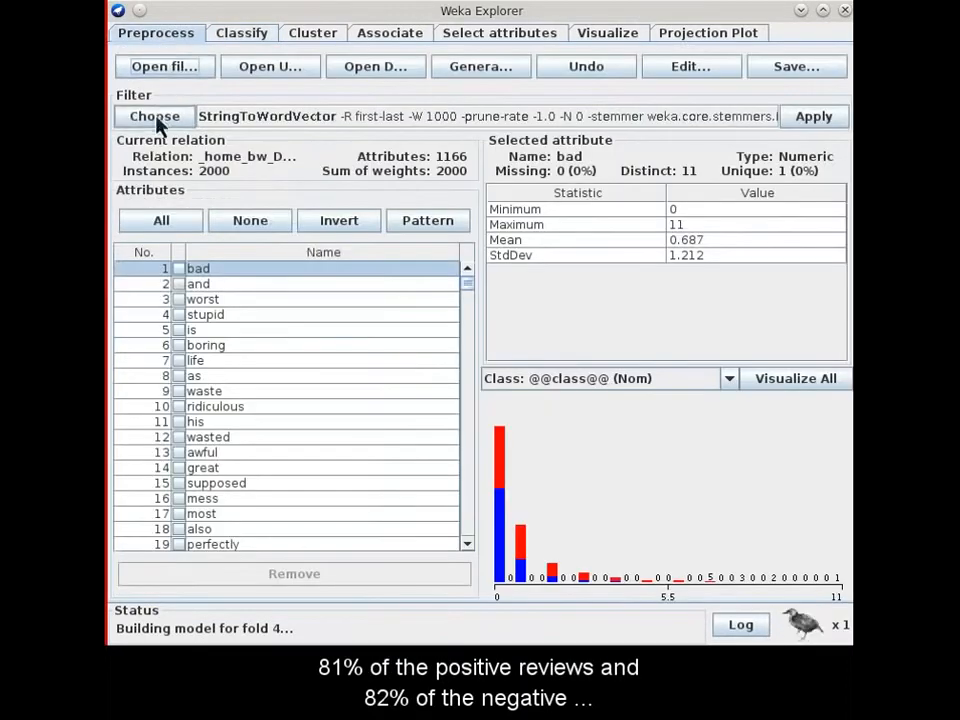
click(156, 117)
click(144, 193)
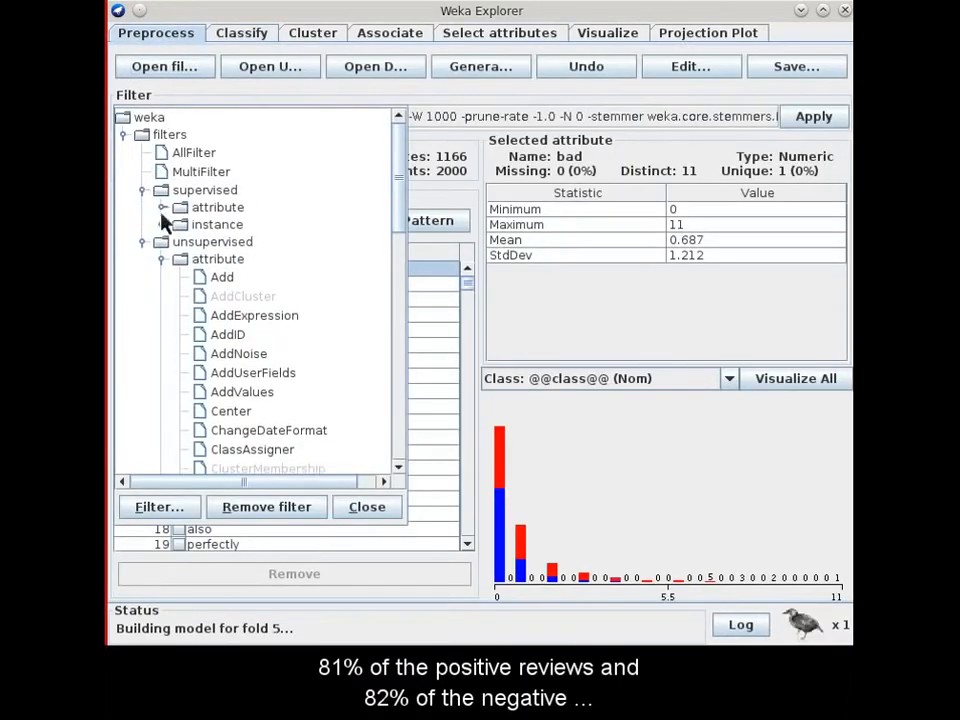
click(163, 207)
click(224, 254)
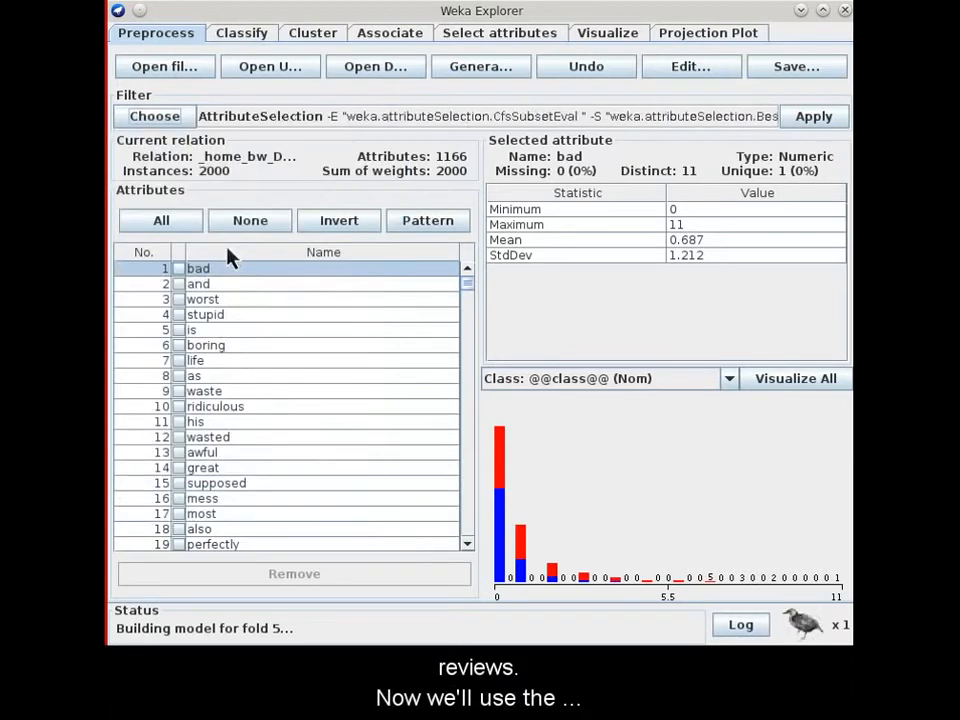
Step: Set the AttributeSelection filter's evaluator to InfoGainAttributeEval and its search method to Ranker
click(337, 120)
click(325, 145)
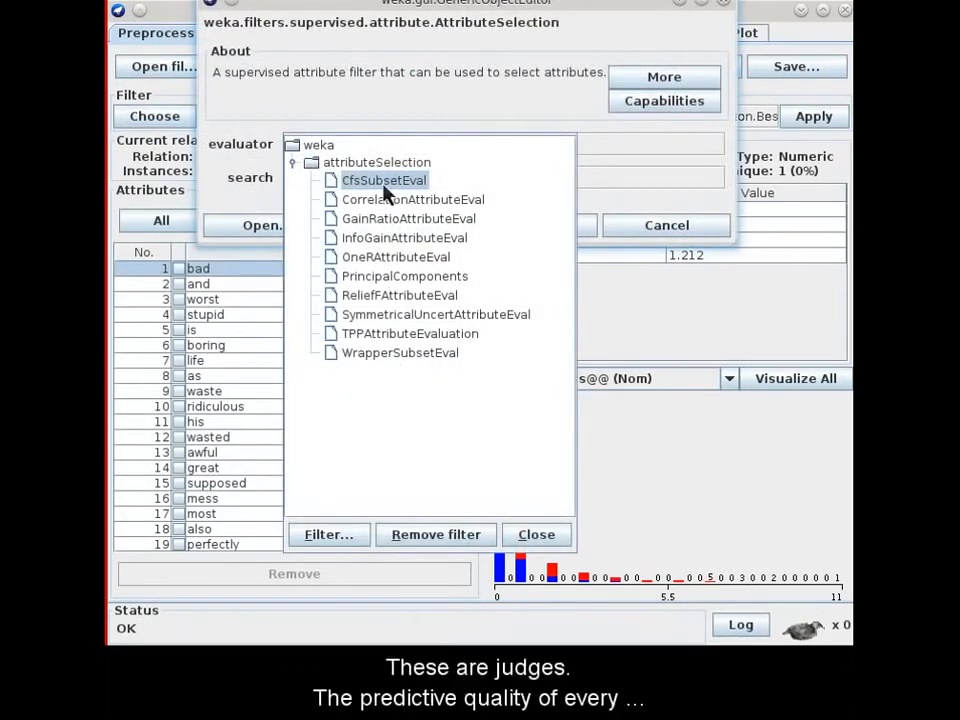
click(387, 244)
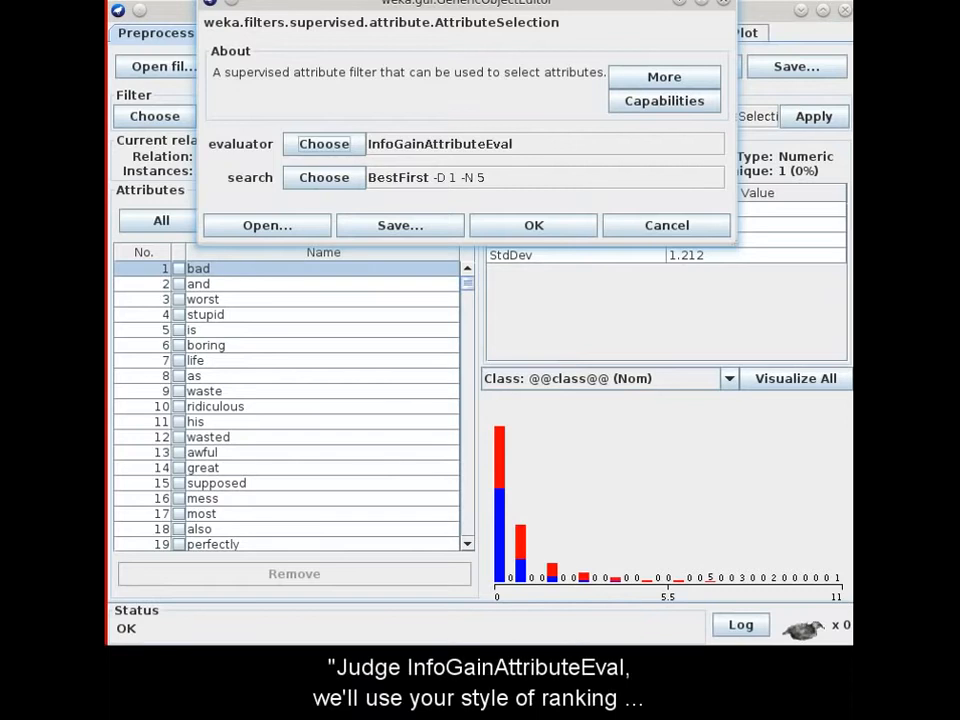
click(334, 180)
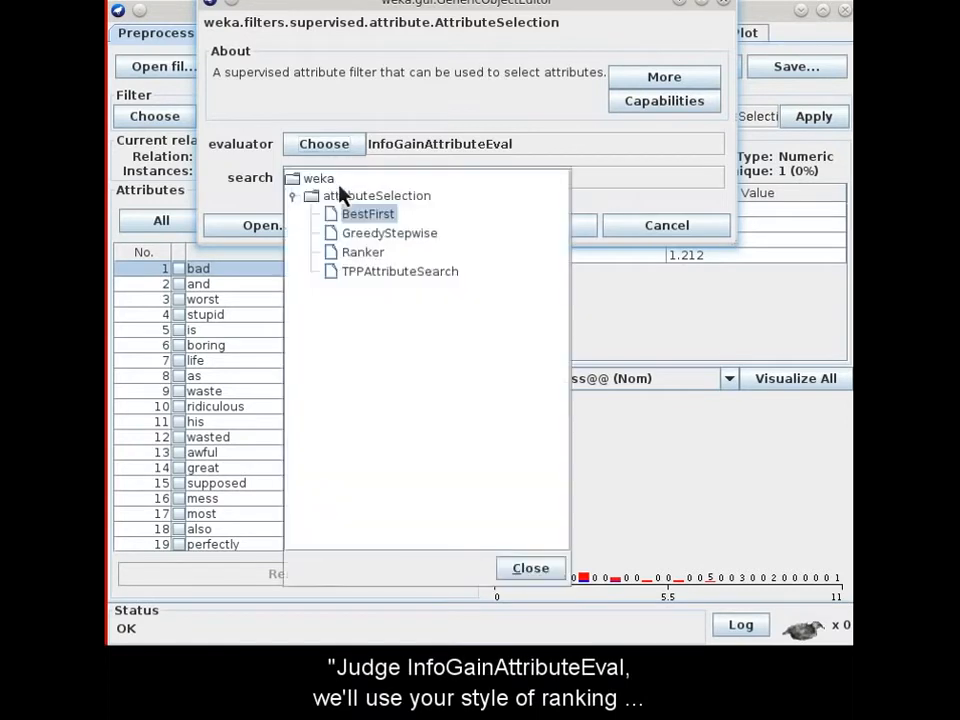
click(365, 255)
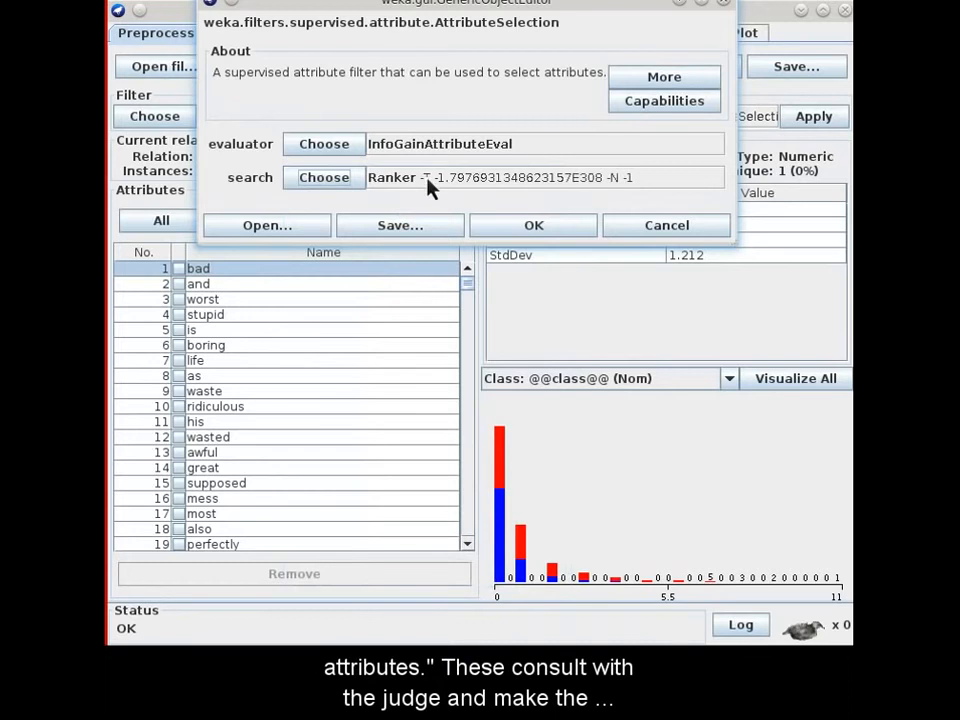
Step: Set the Ranker threshold to 0, accept the filter settings and apply the filter to the review data
click(428, 181)
triple_click(578, 408)
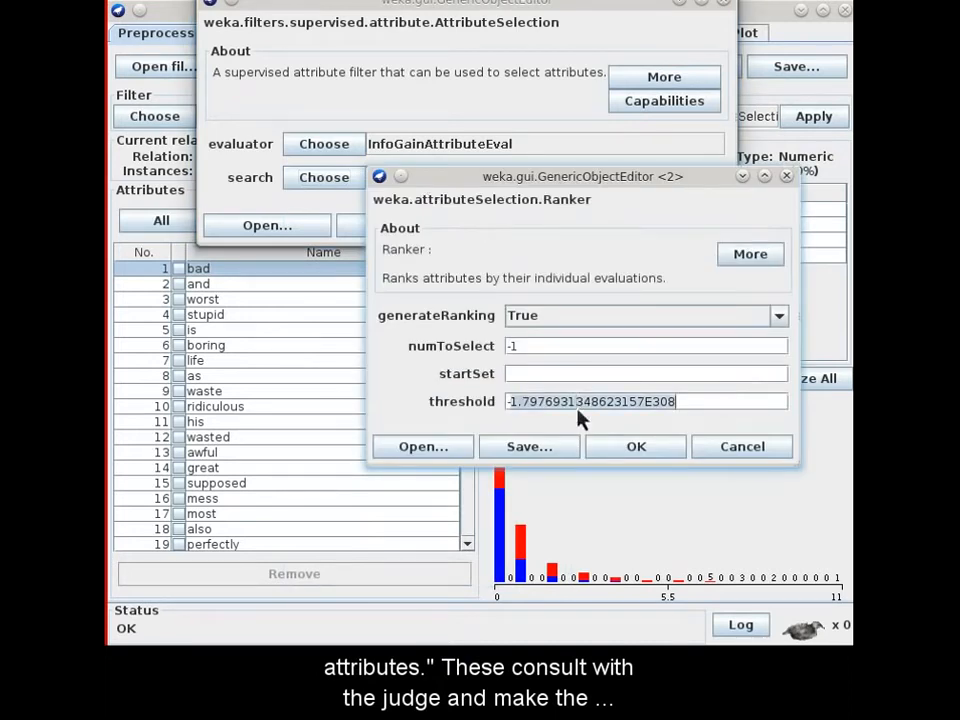
text(0)
click(624, 453)
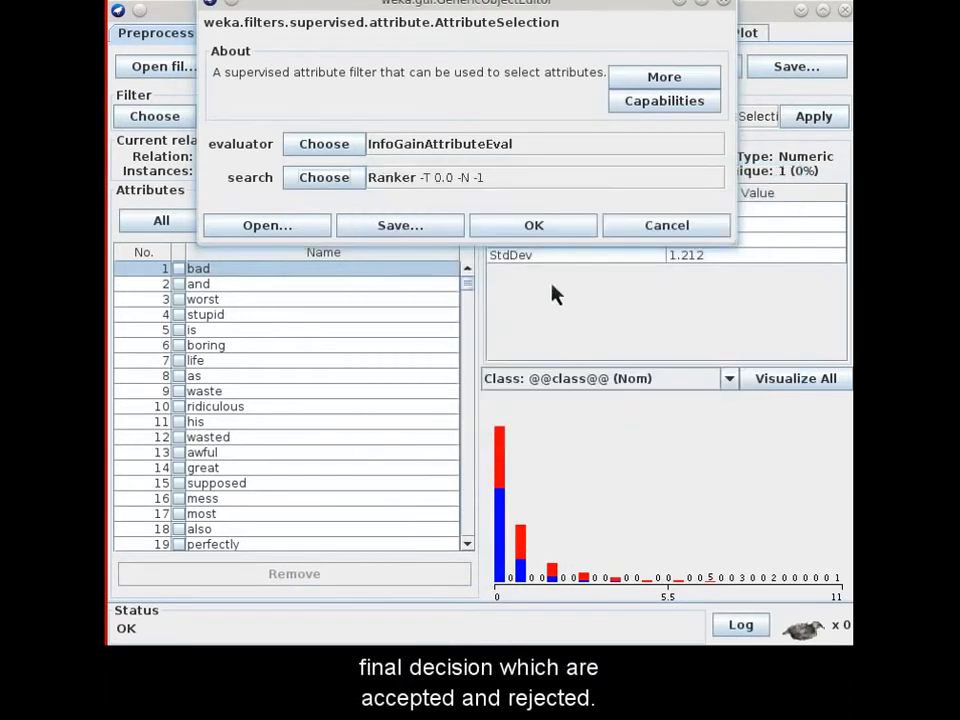
click(529, 226)
click(802, 122)
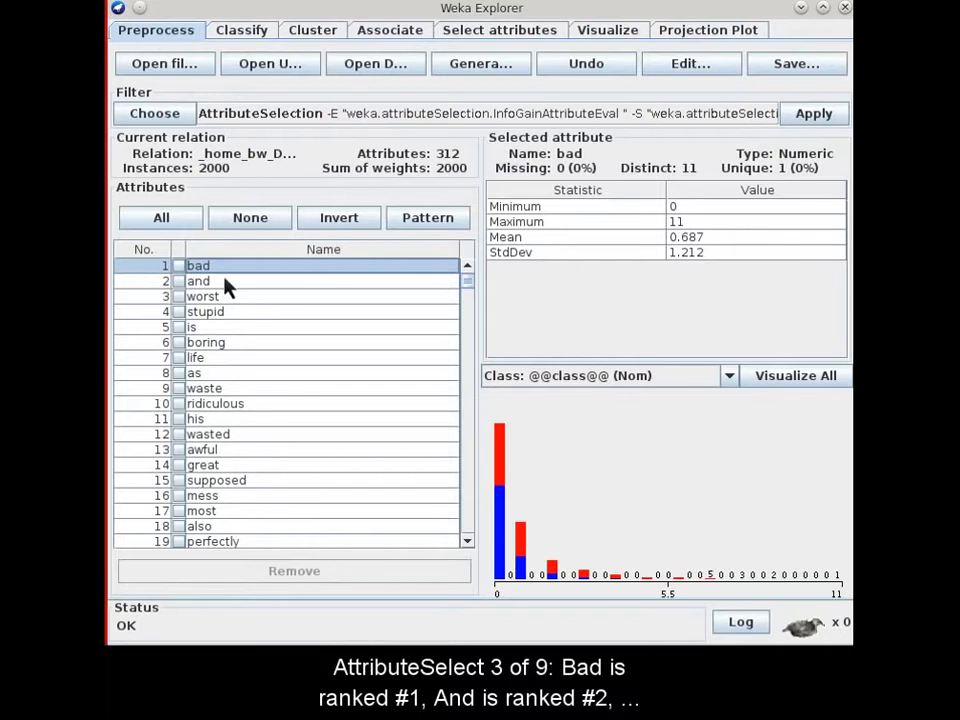
Step: Review the top-ranked word attributes and, worst, stupid, boring, waste, ridiculous and great
click(225, 285)
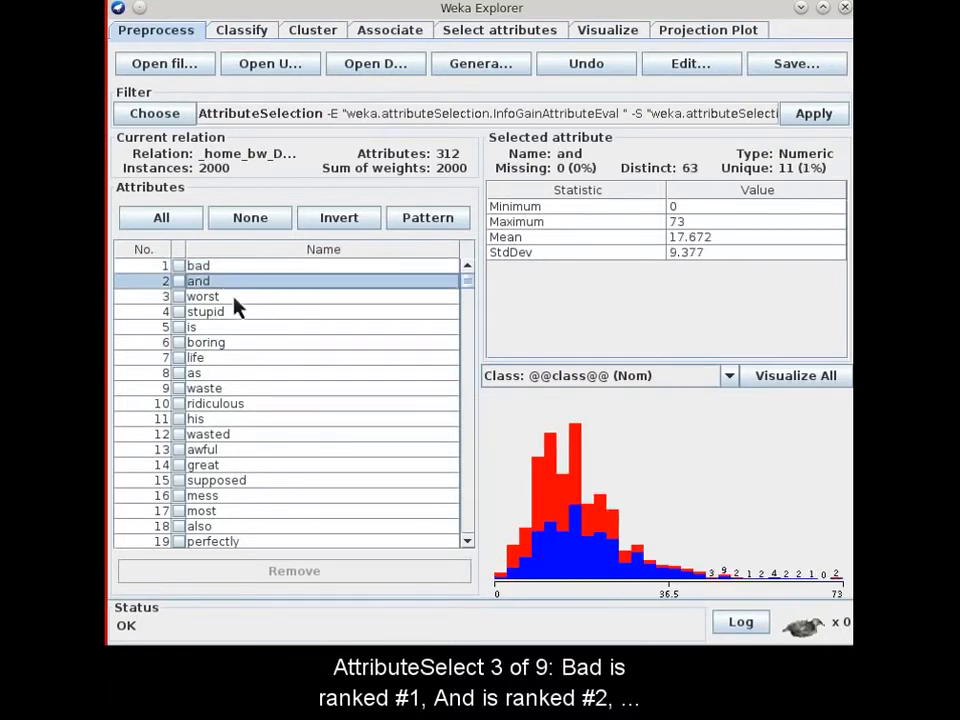
click(234, 299)
click(236, 313)
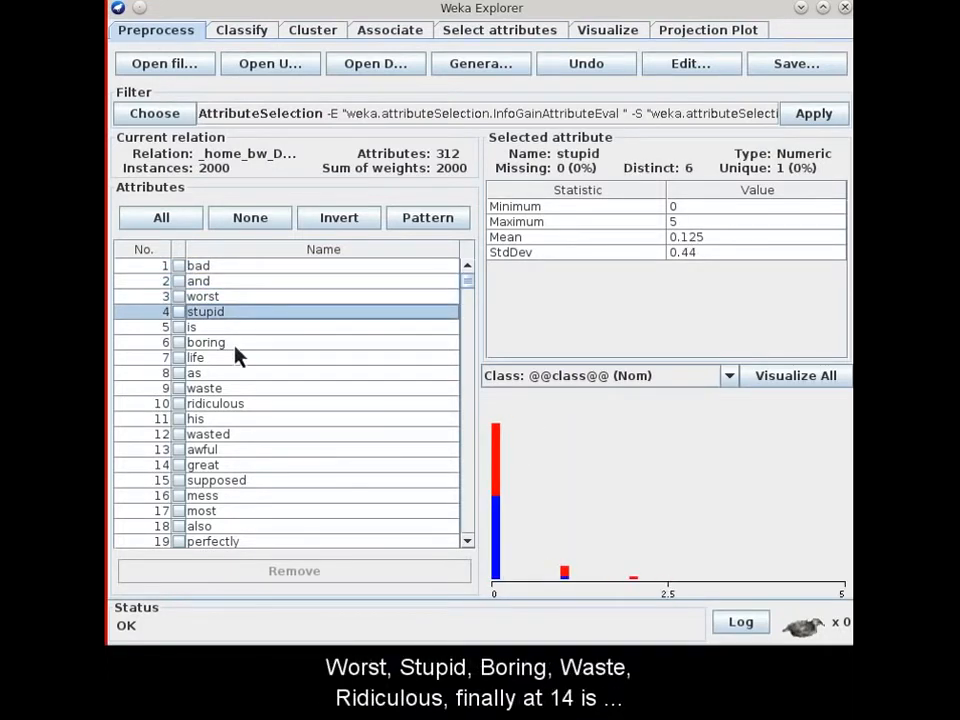
click(236, 346)
click(235, 393)
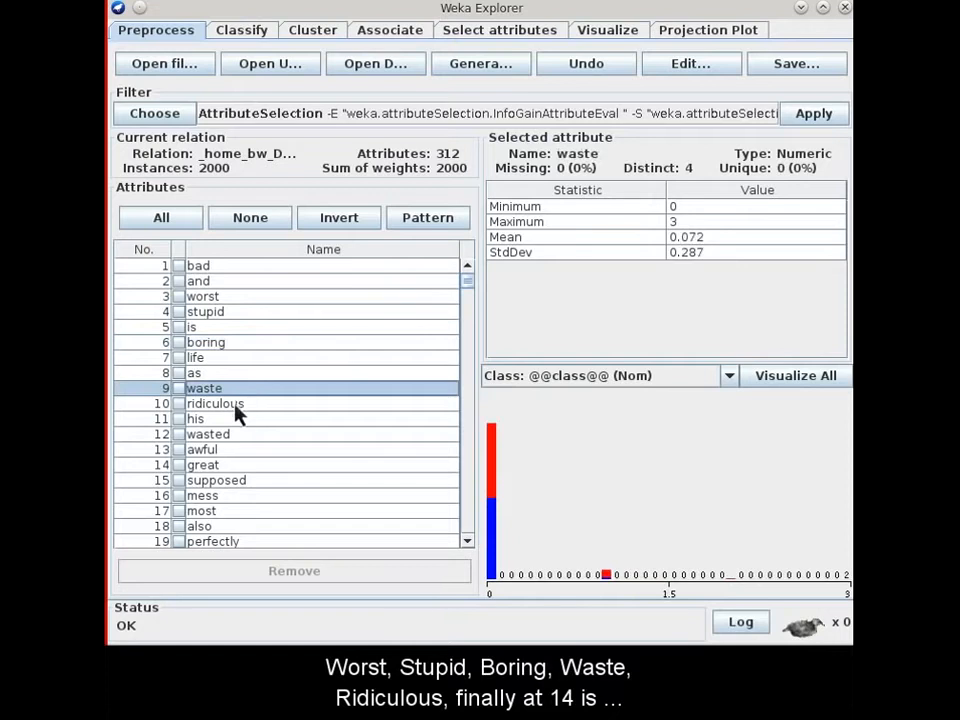
click(235, 404)
click(232, 465)
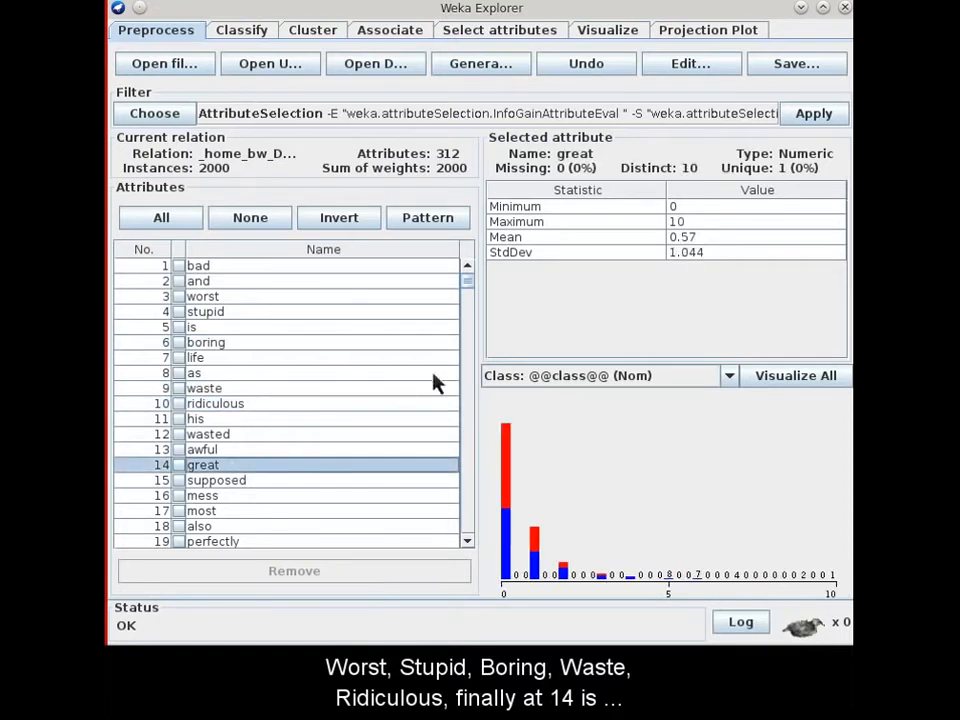
mouse_move(469, 284)
mouse_down()
mouse_move(470, 302)
mouse_move(465, 281)
mouse_up()
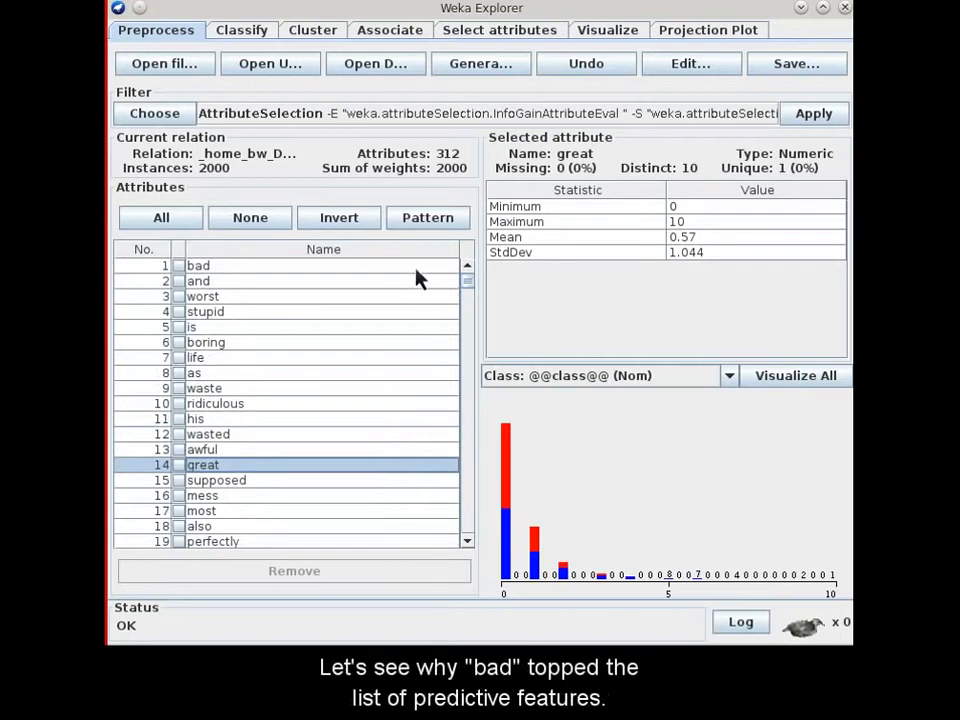
click(414, 268)
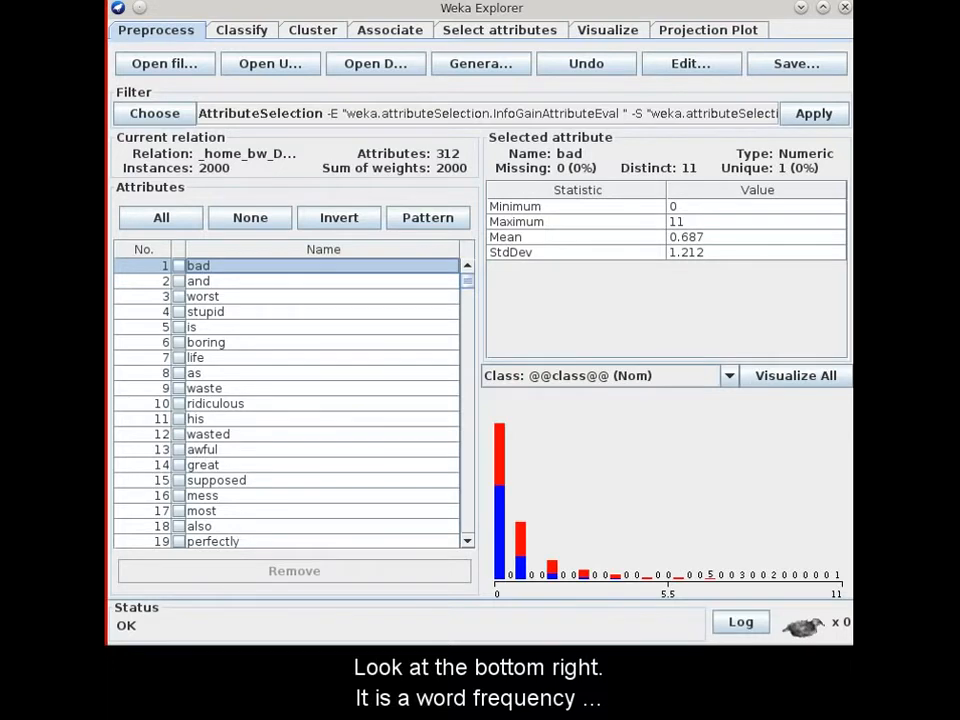
drag(468, 283, 446, 546)
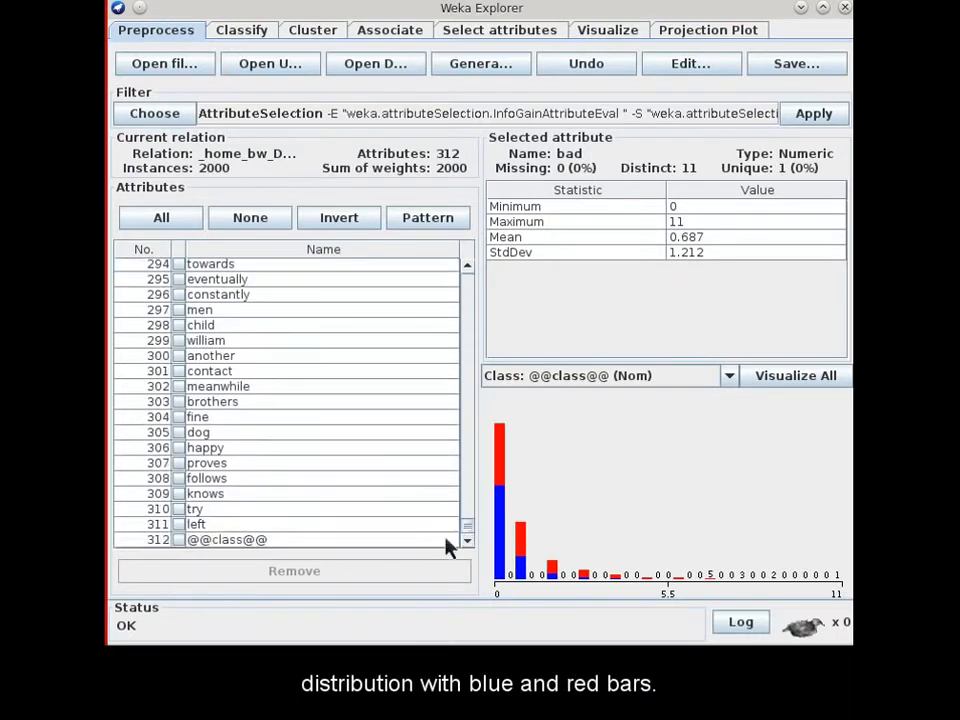
click(440, 540)
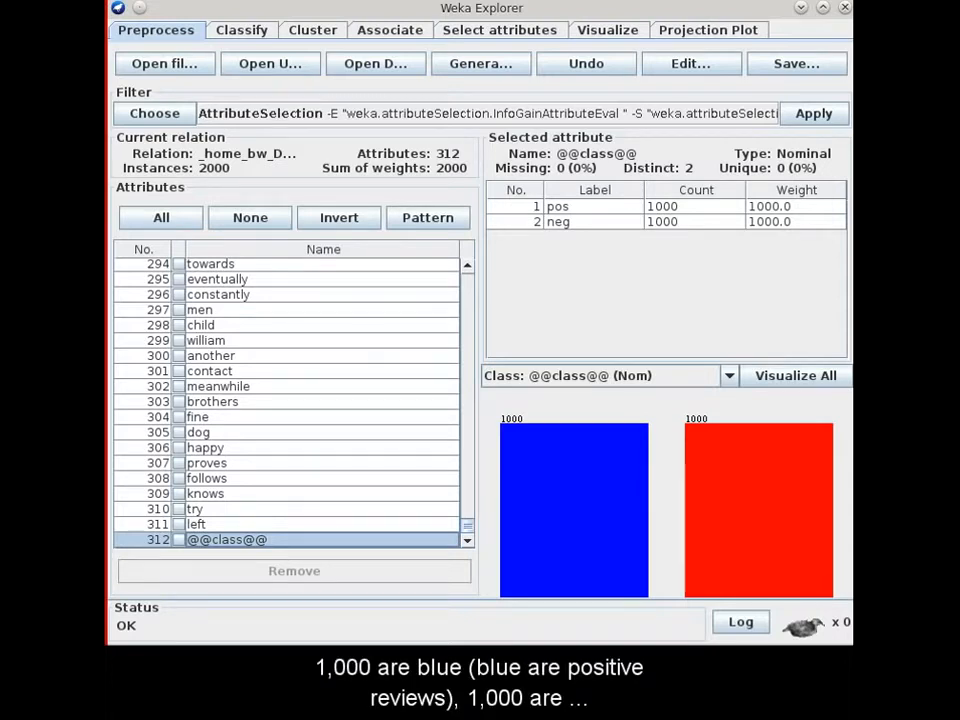
drag(464, 530, 467, 266)
click(433, 265)
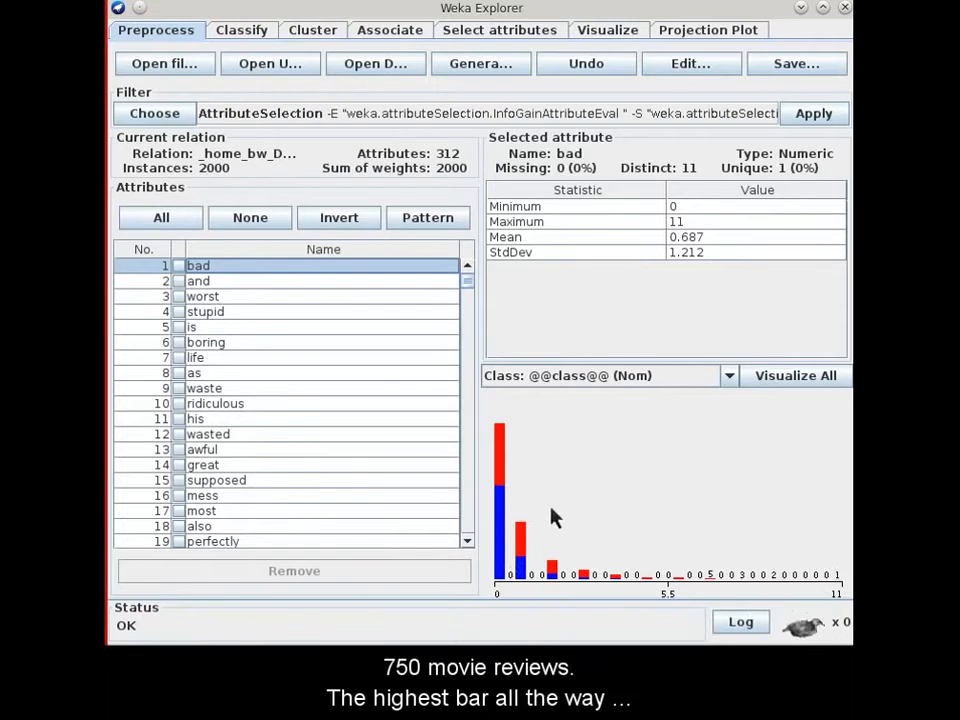
Step: Read the review counts for the individual bars in the word-frequency histogram of bad
mouse_move(500, 515)
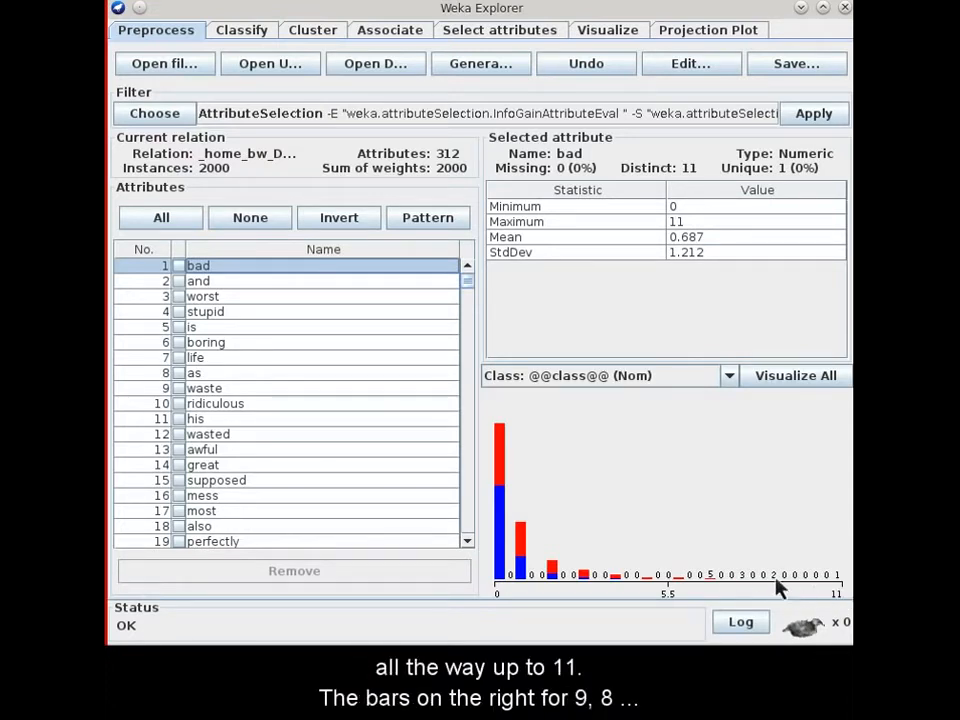
mouse_move(779, 588)
mouse_move(745, 590)
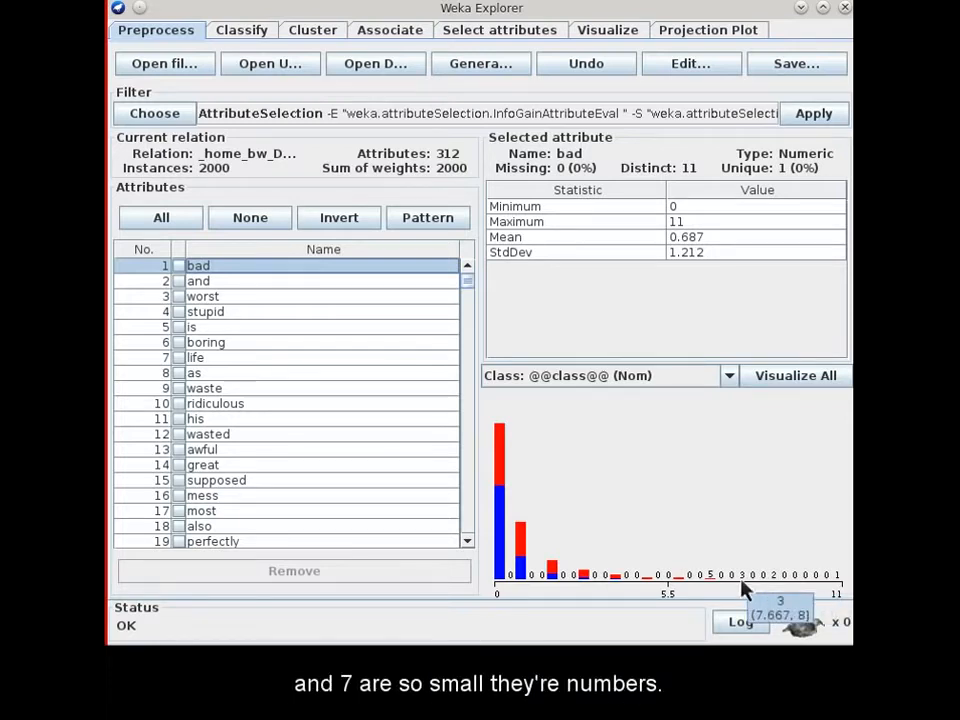
mouse_move(714, 589)
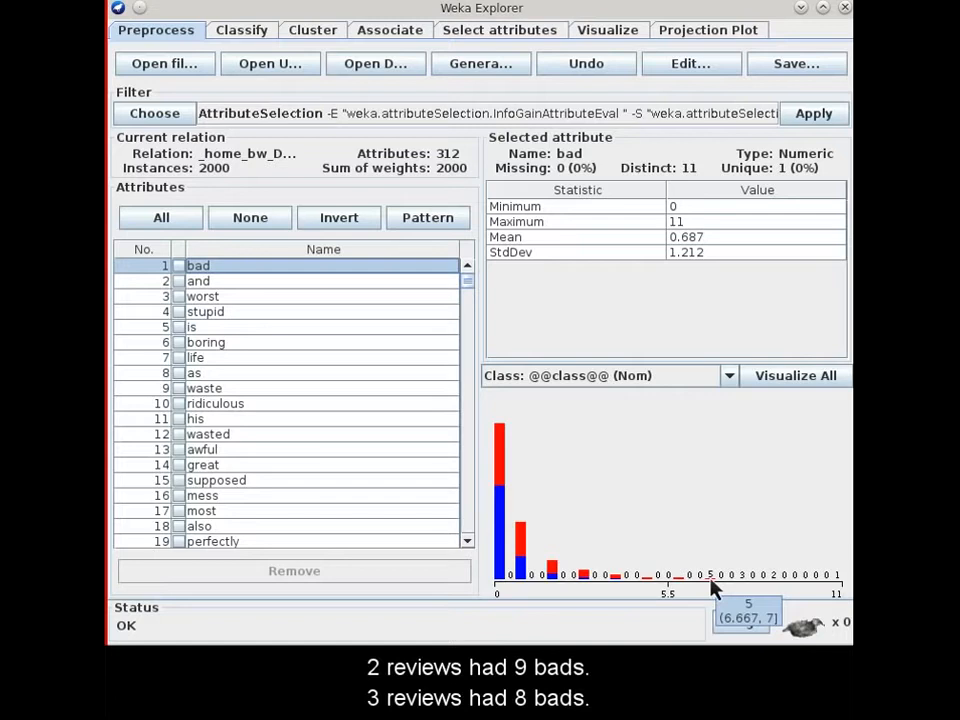
mouse_move(520, 563)
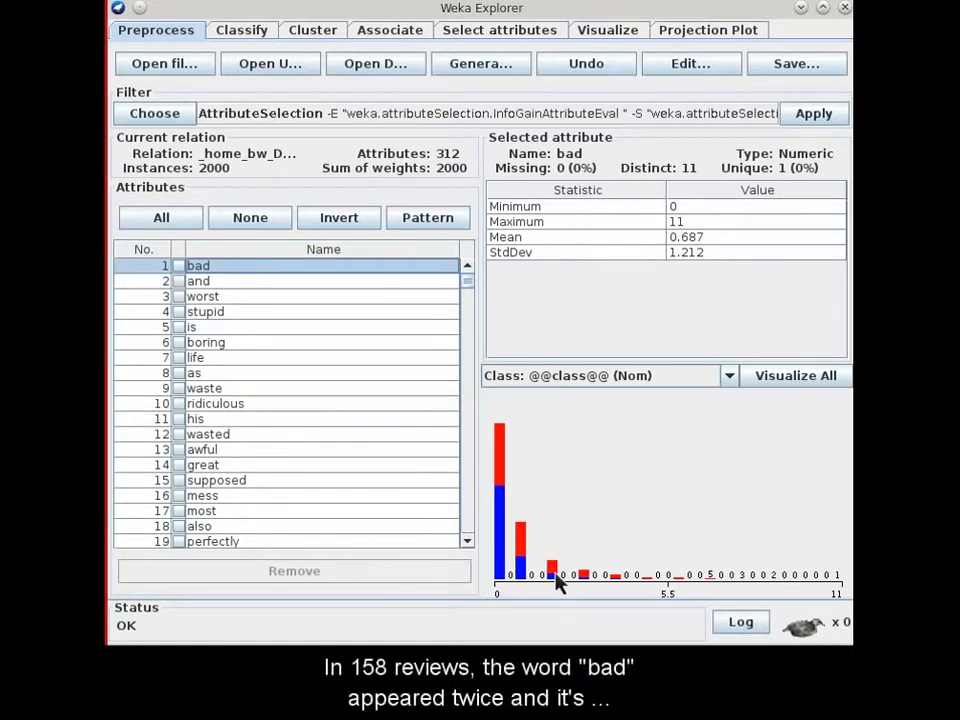
mouse_move(558, 585)
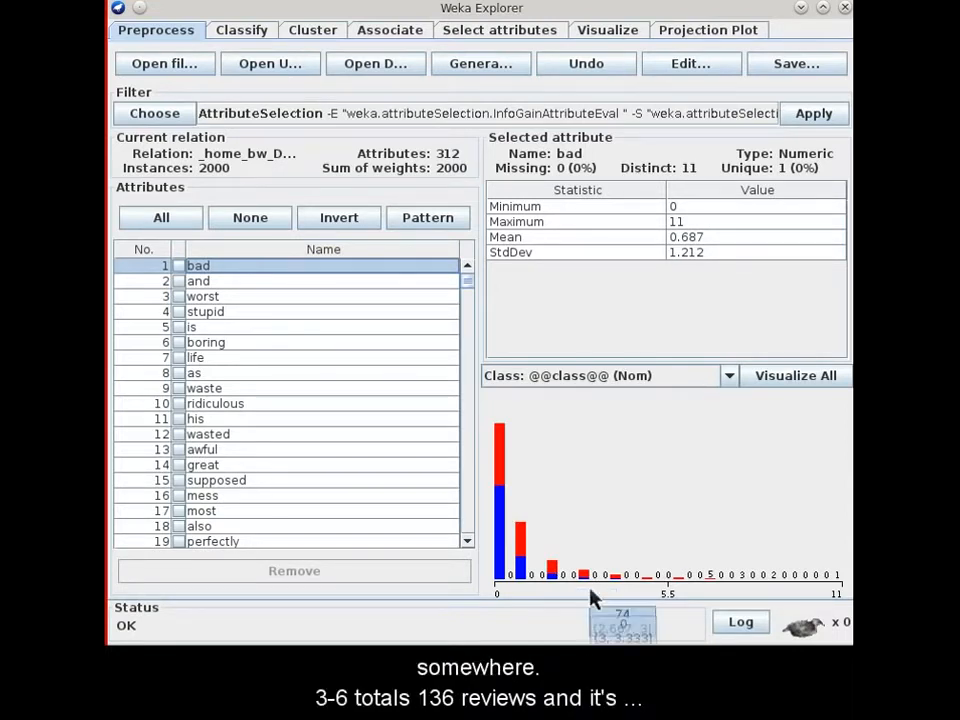
mouse_move(618, 592)
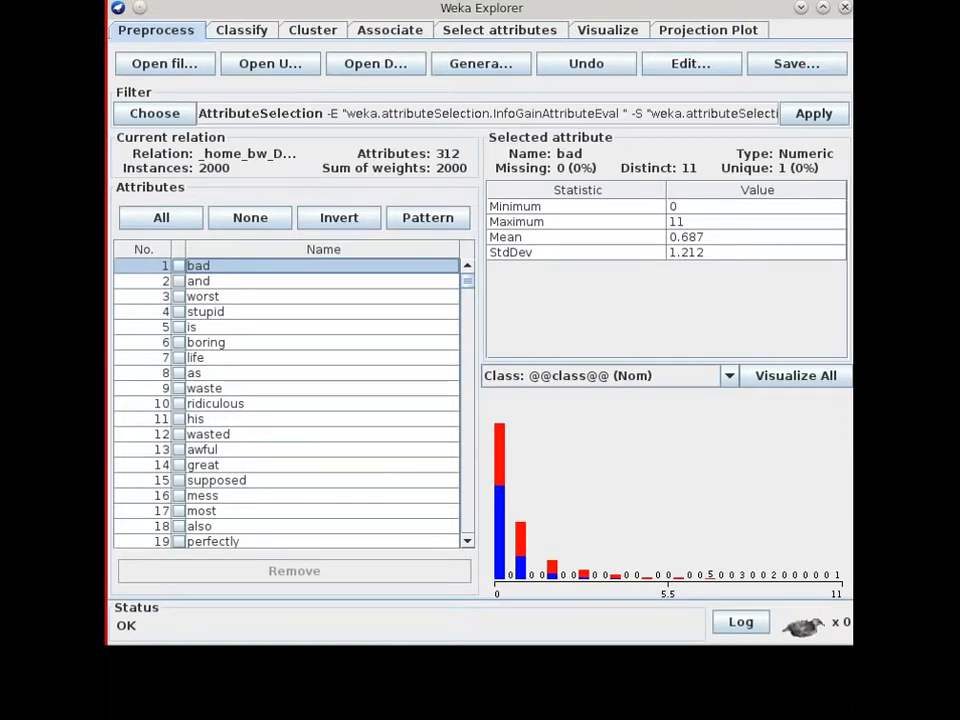
Step: Examine the positive and negative class distributions of the words and, worst, stupid, is, boring and great
click(295, 284)
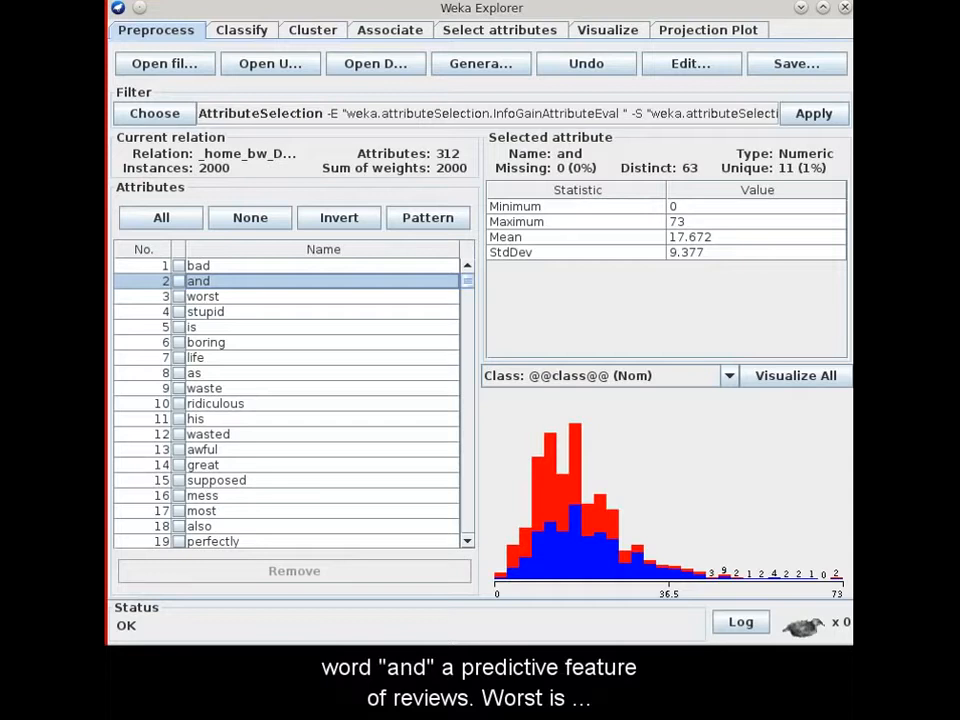
click(320, 297)
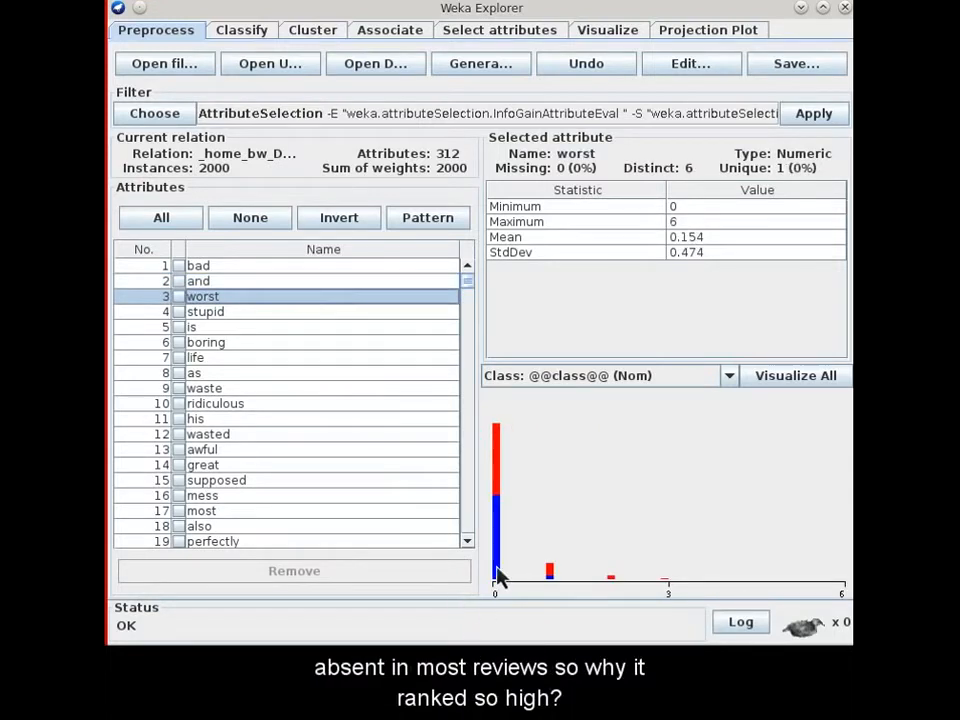
mouse_move(500, 578)
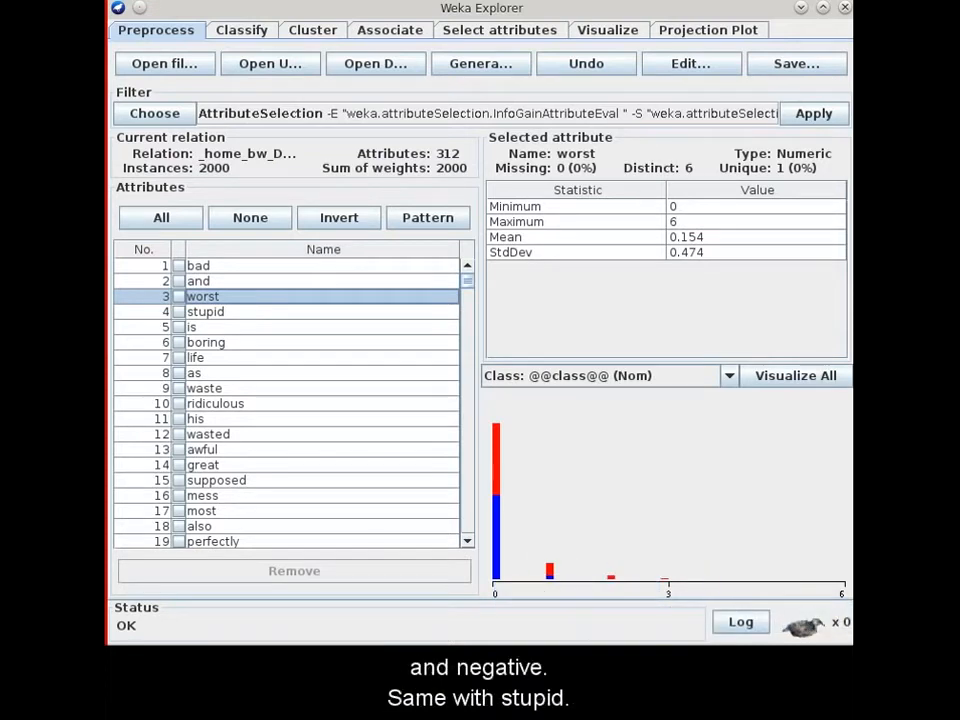
click(326, 312)
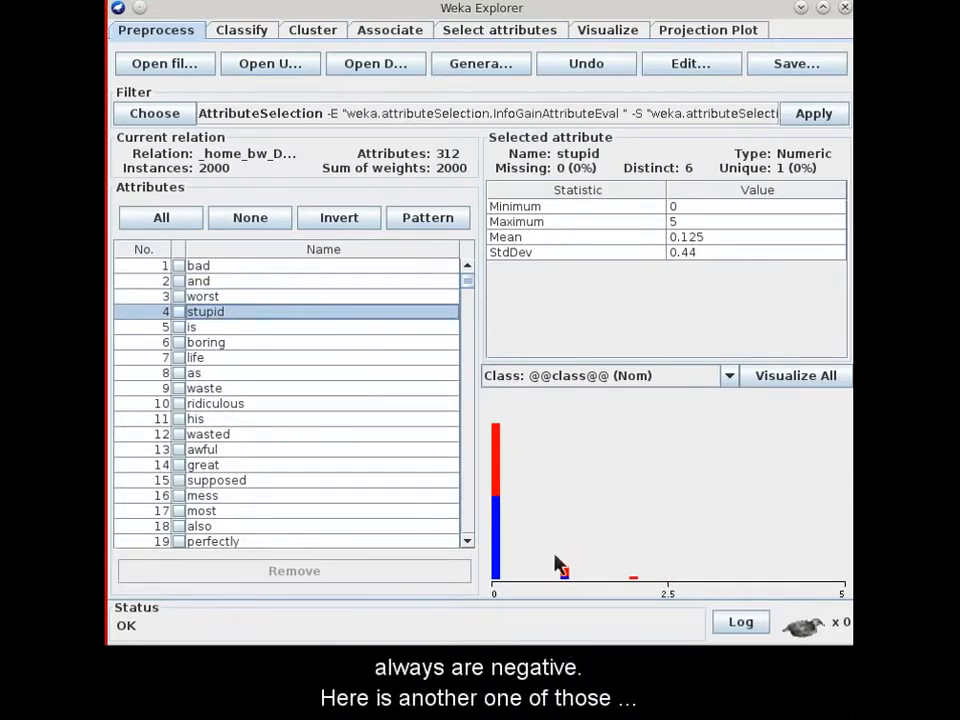
click(314, 326)
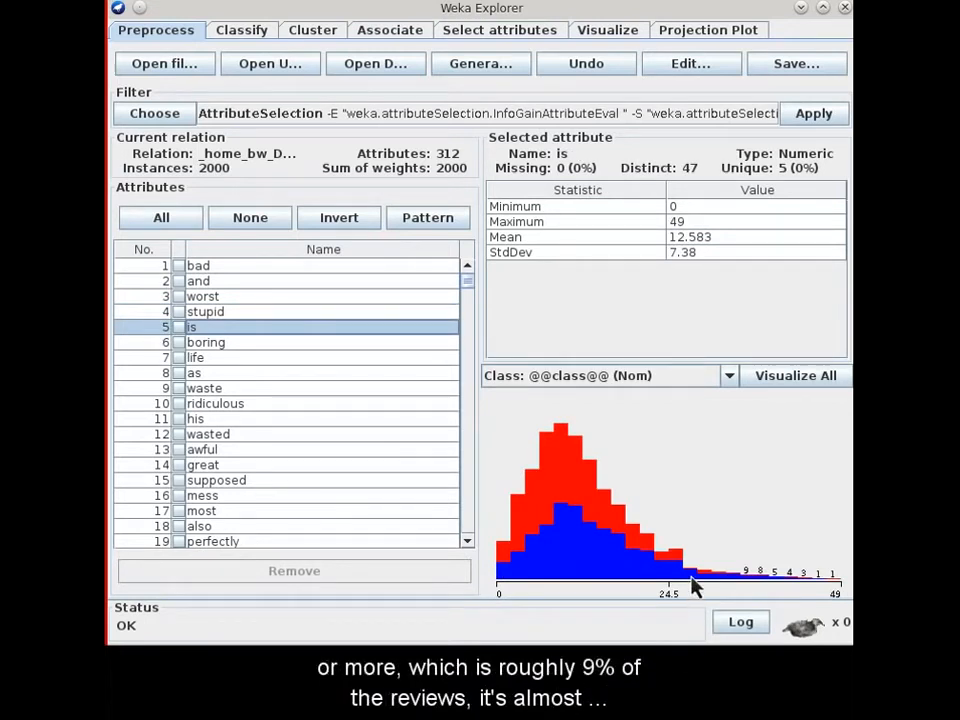
mouse_move(695, 586)
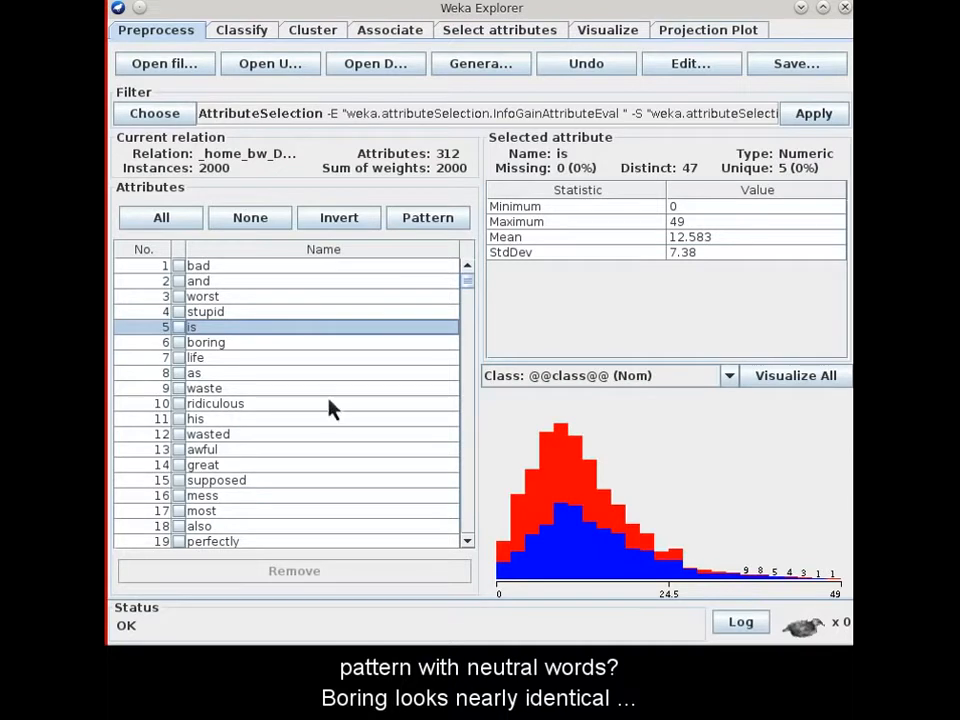
click(306, 347)
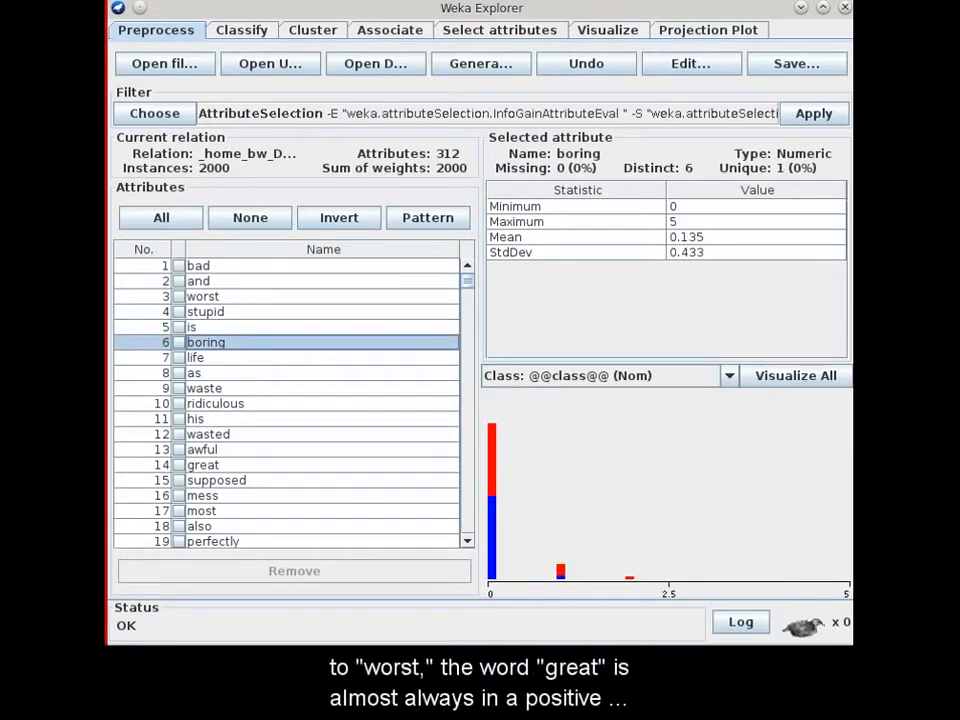
click(337, 467)
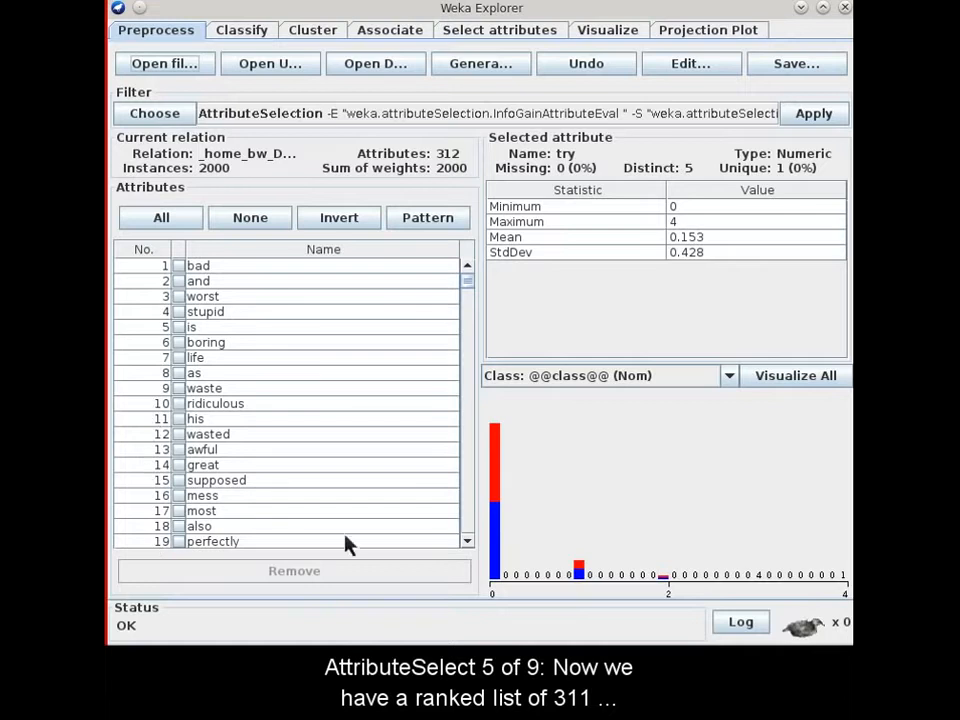
click(467, 541)
click(467, 541)
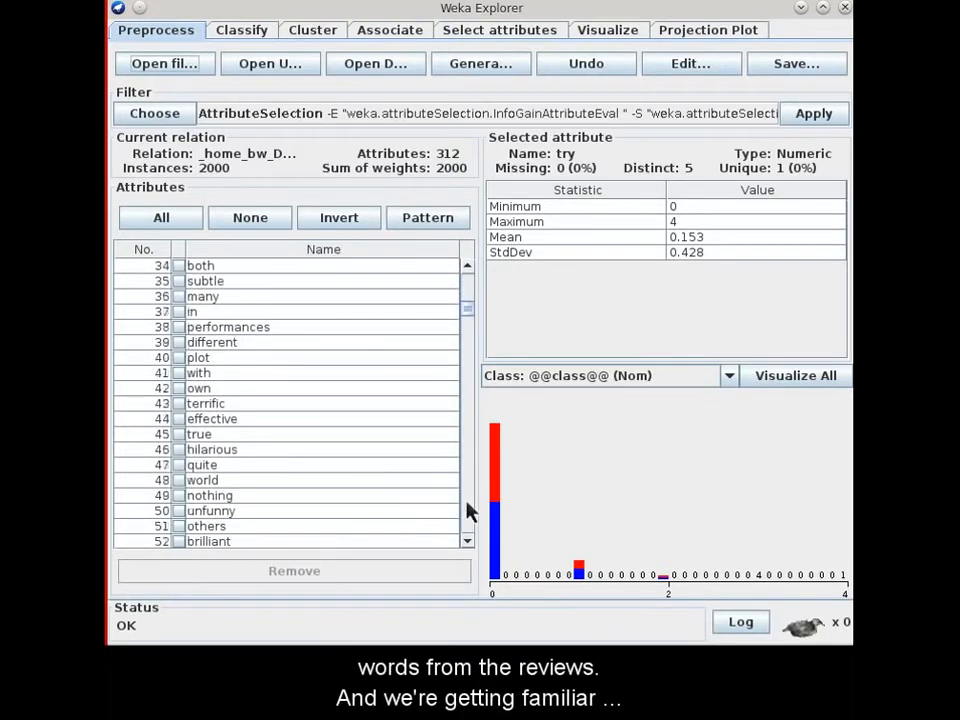
click(470, 358)
drag(470, 358, 456, 542)
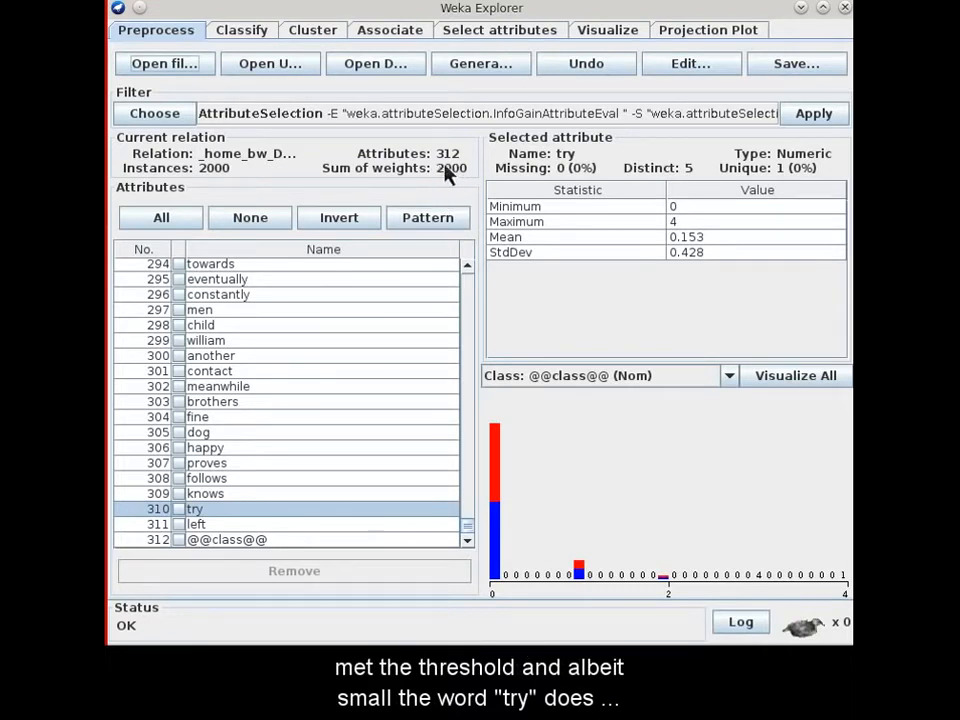
click(259, 31)
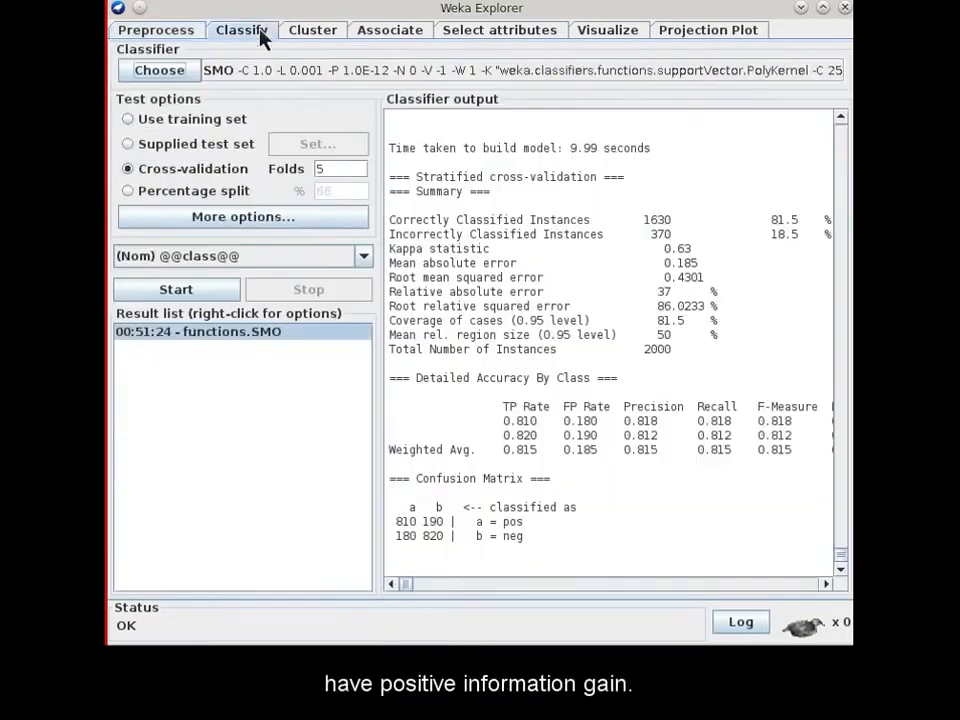
click(182, 296)
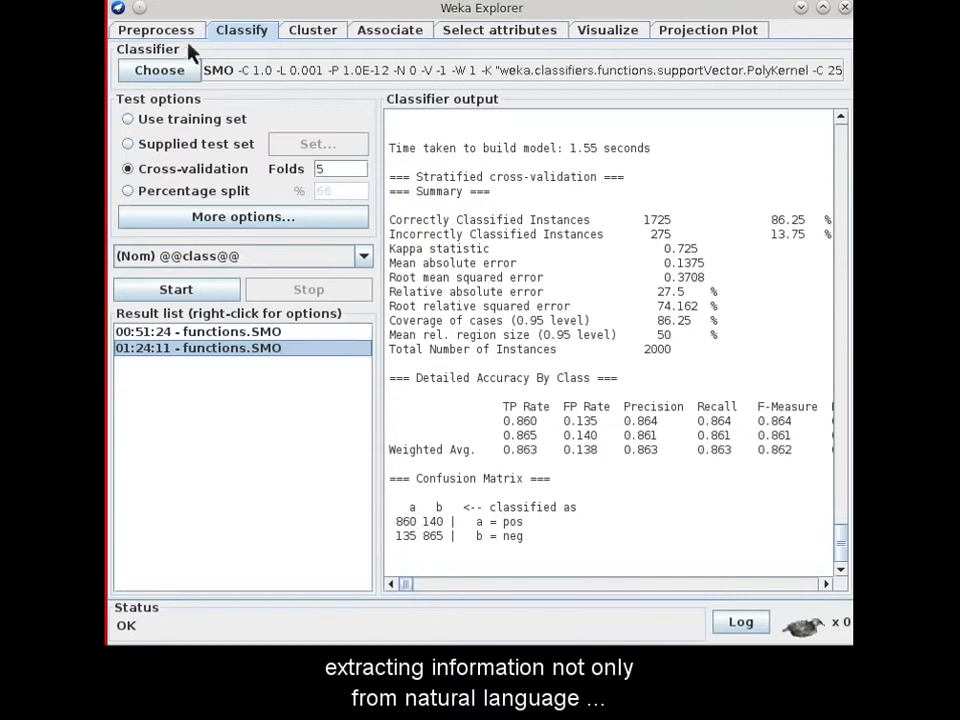
Step: Set InfoGainAttributeEval as the evaluator for attribute selection, with Ranker as its search method
click(489, 36)
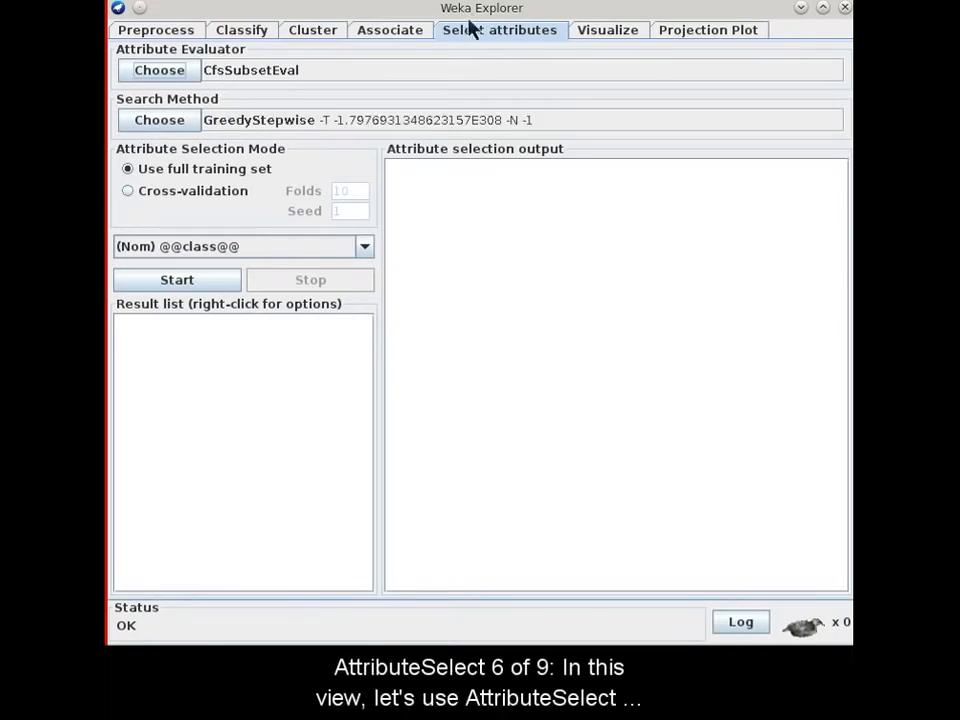
click(160, 70)
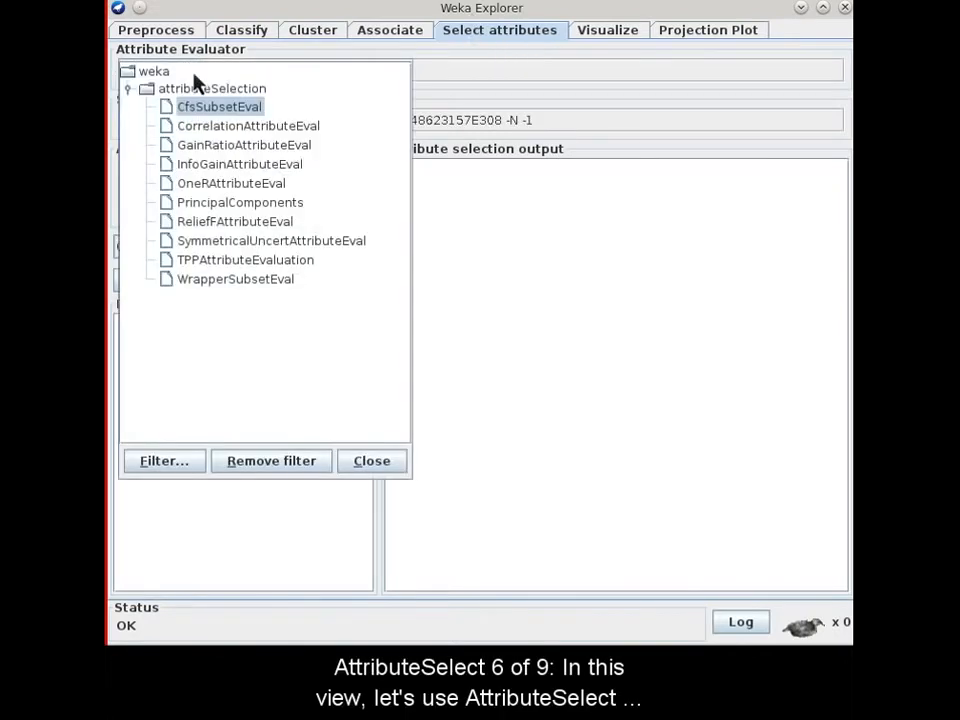
click(231, 166)
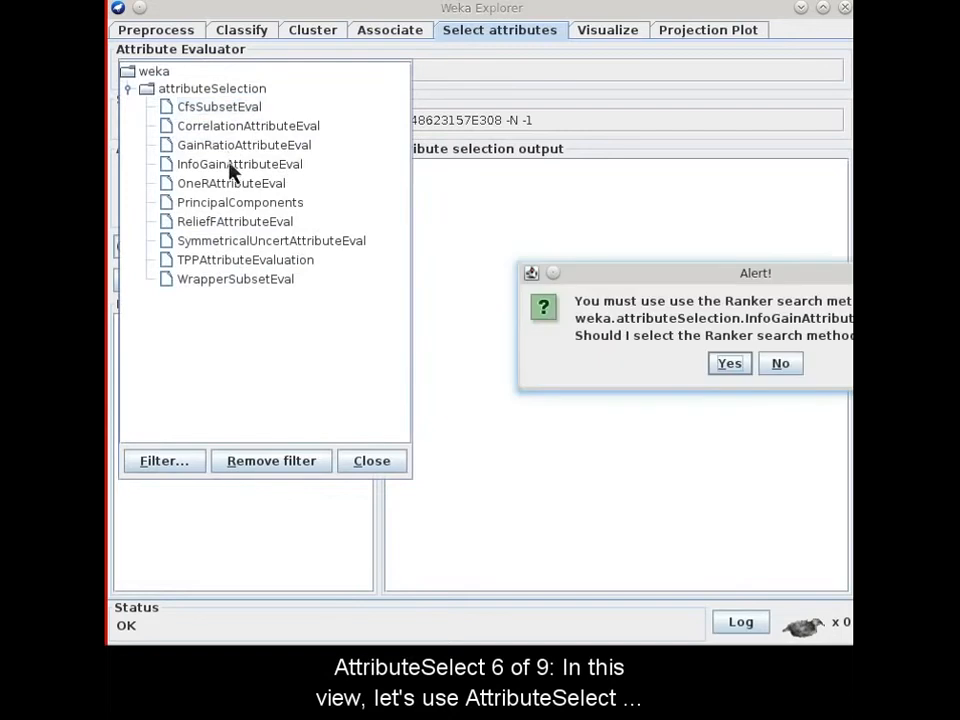
click(731, 364)
click(368, 124)
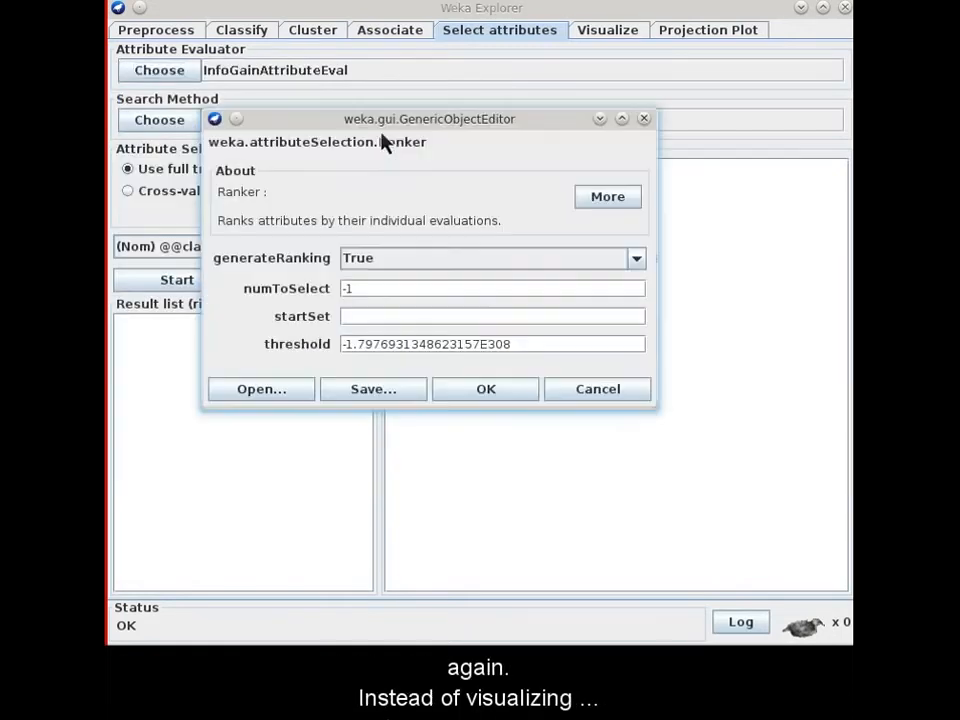
triple_click(485, 348)
text(0)
click(485, 389)
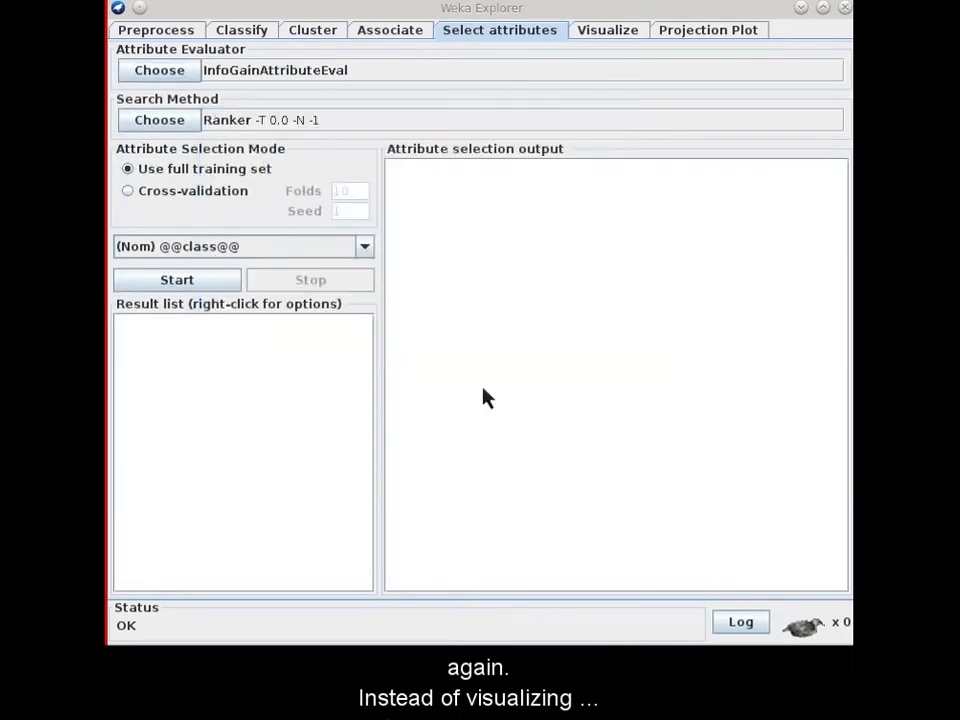
click(166, 282)
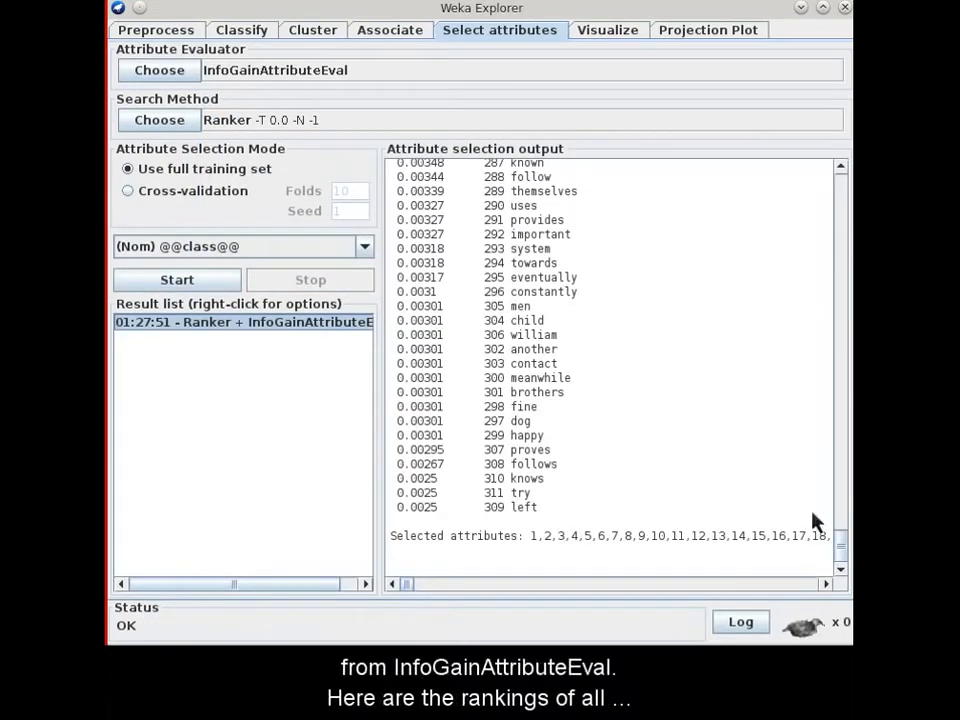
Step: Examine the words ranked by information gain and the run information in the attribute selection output
drag(842, 550, 844, 218)
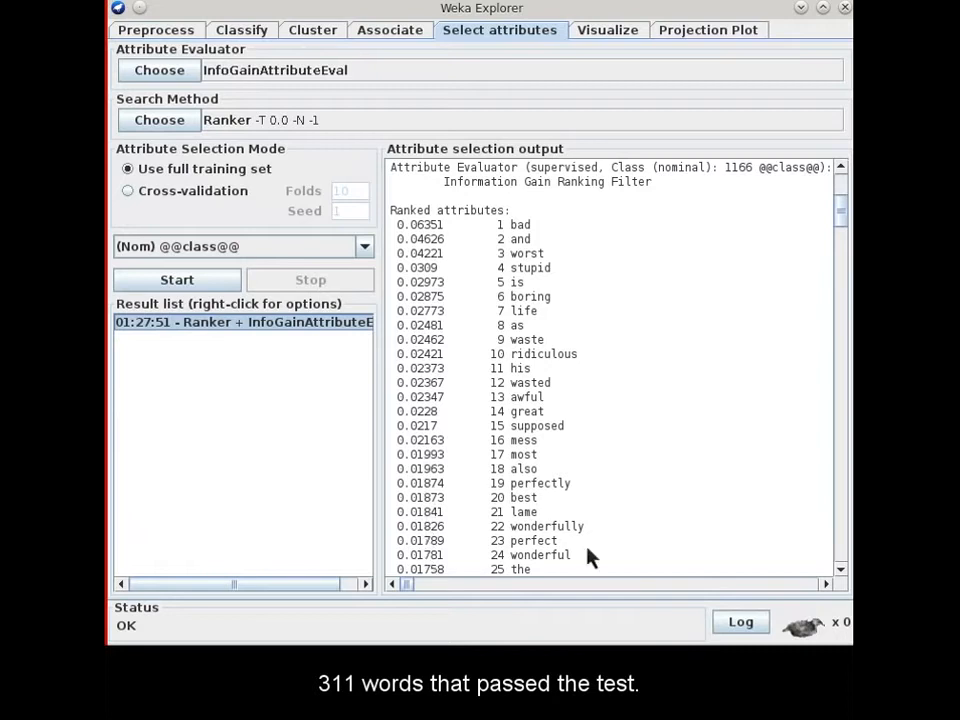
scroll(846, 573, down, 7)
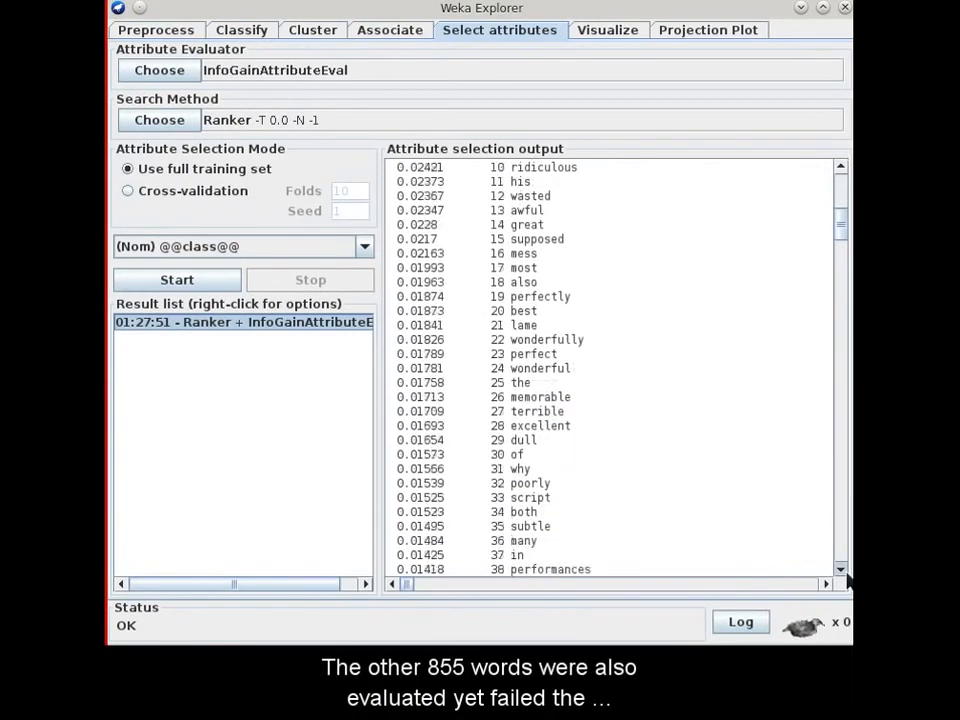
scroll(846, 582, down, 9)
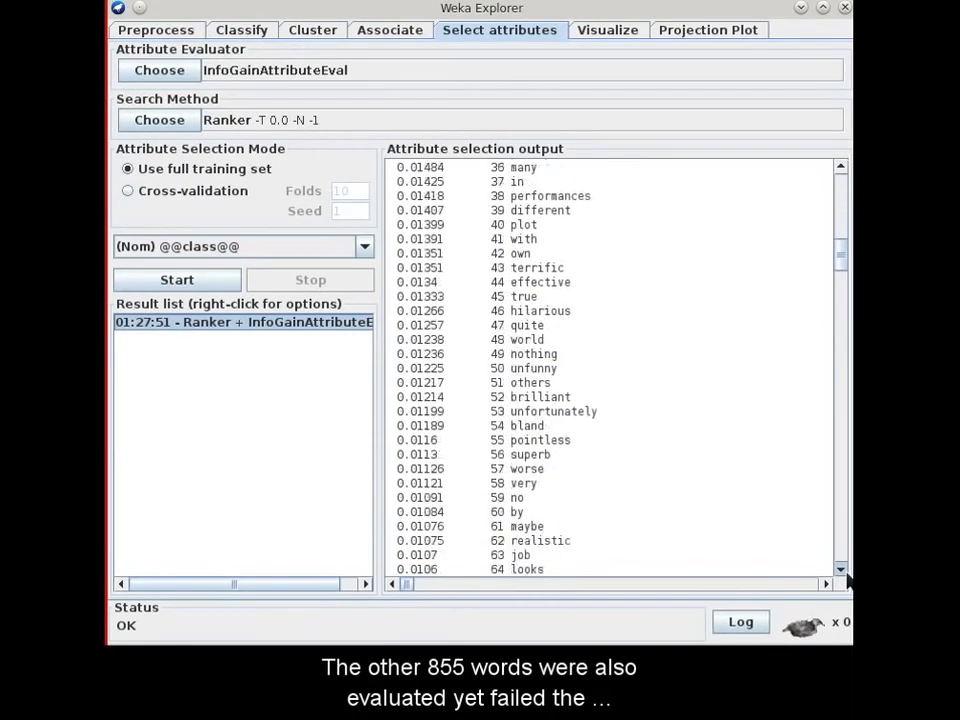
scroll(846, 582, down, 1)
drag(842, 276, 806, 92)
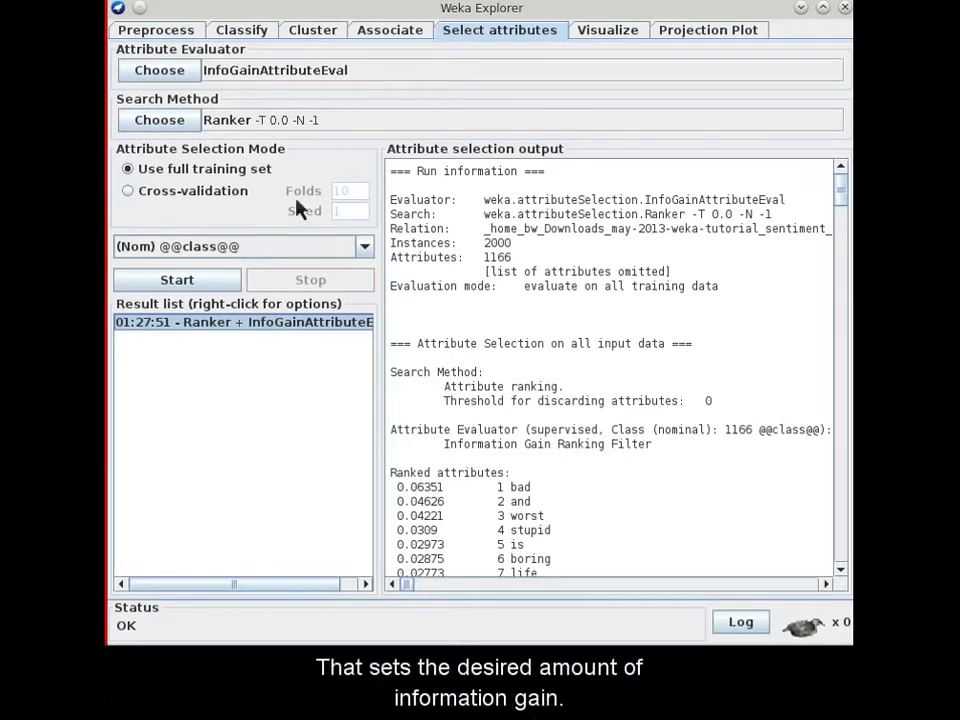
Step: Set the Ranker threshold to 0.04 and its startSet to 1-800, and rerun the attribute selection
click(225, 120)
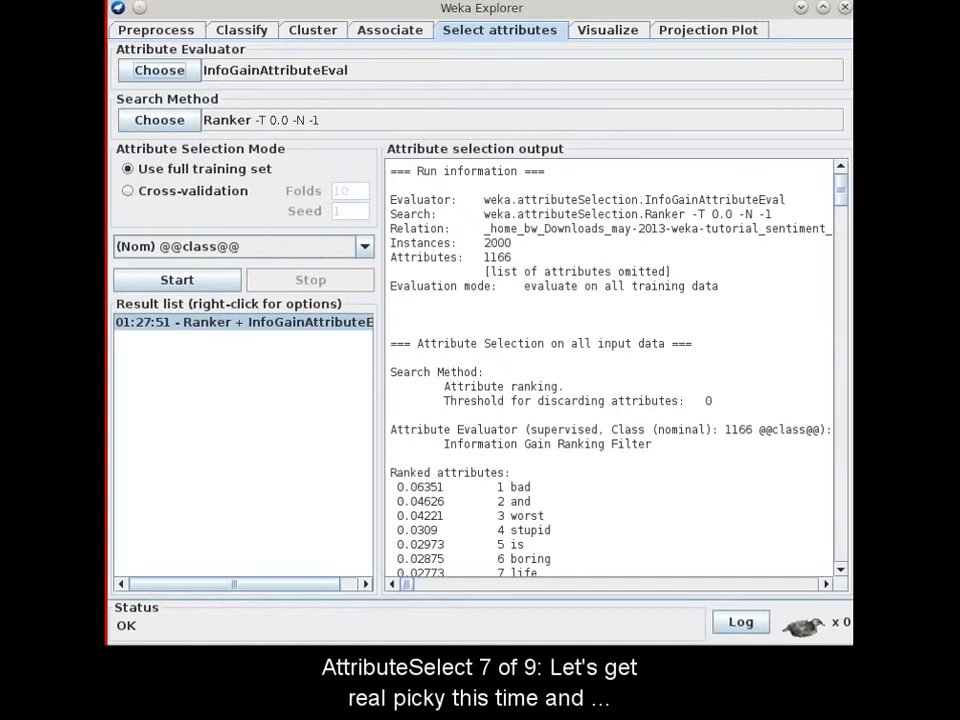
click(372, 120)
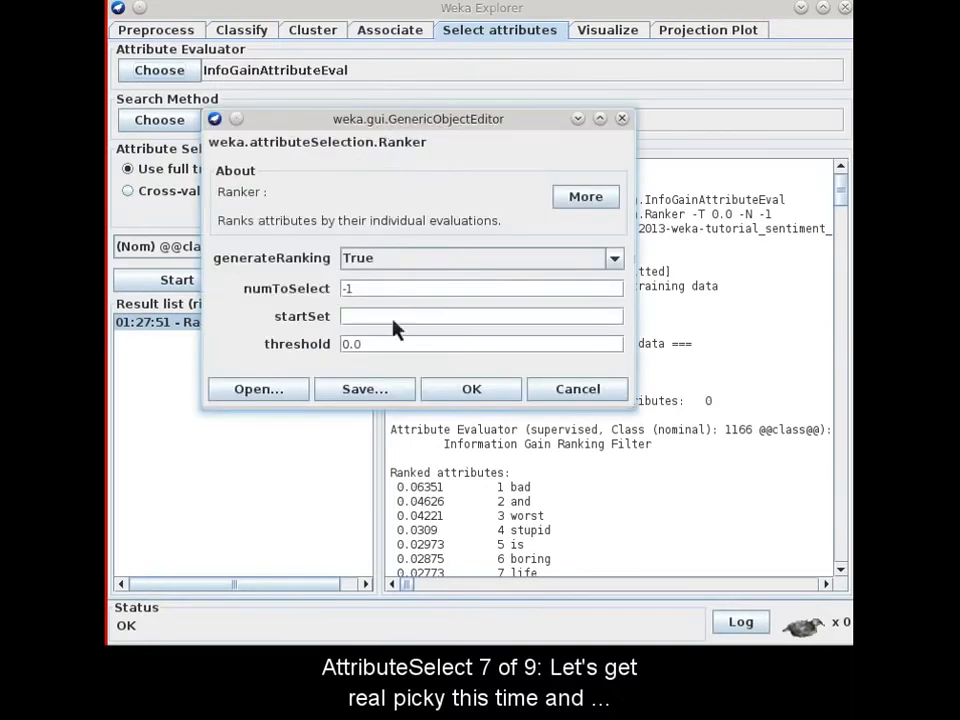
text(4)
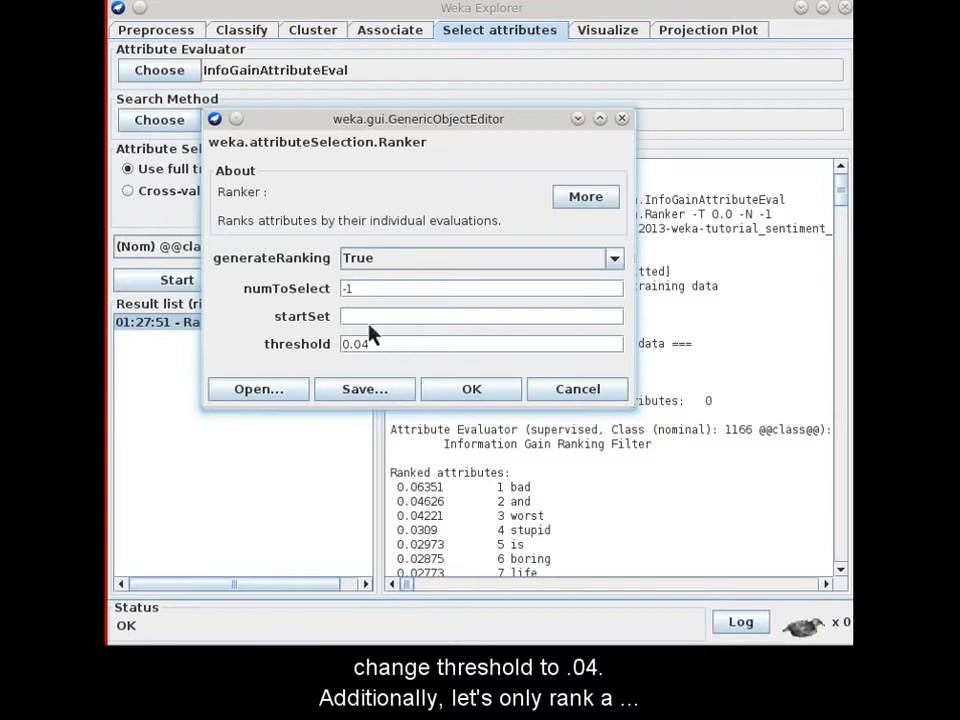
text(1-800)
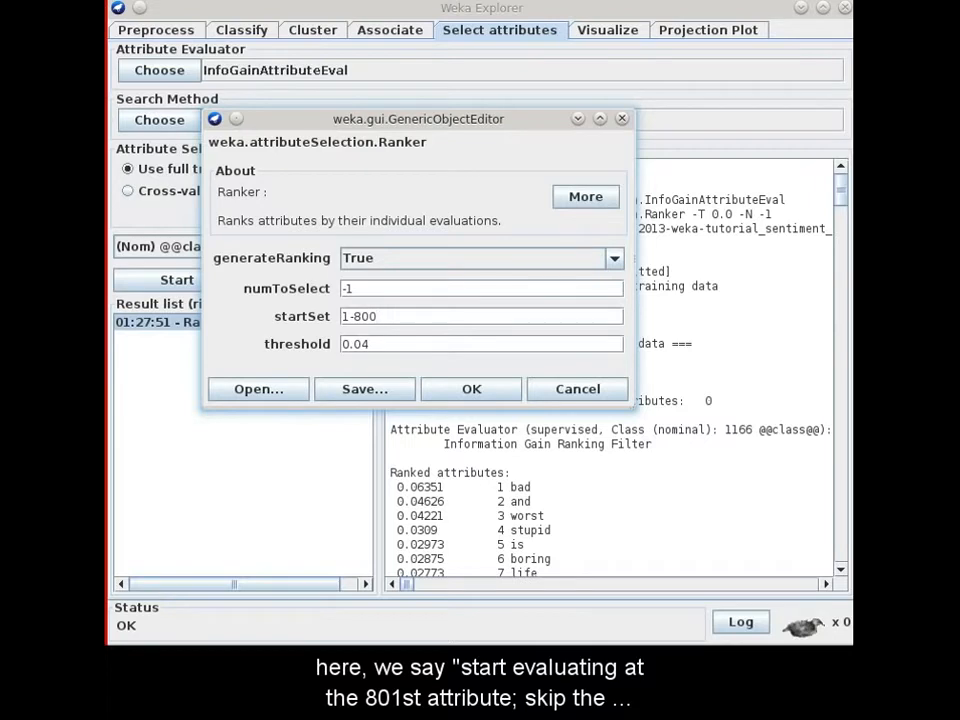
click(478, 396)
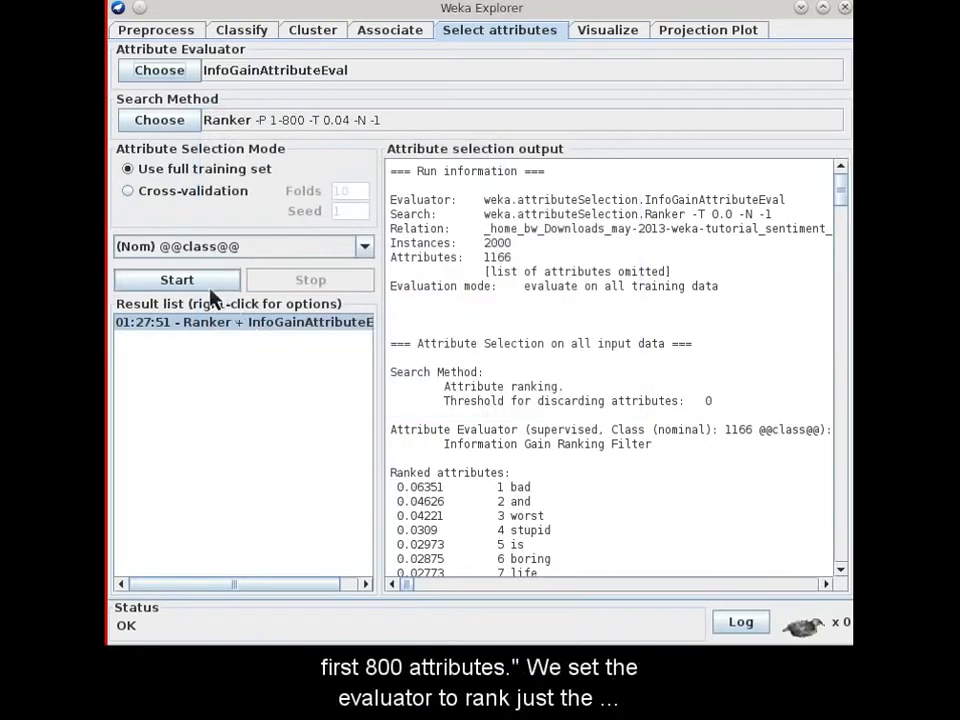
click(236, 284)
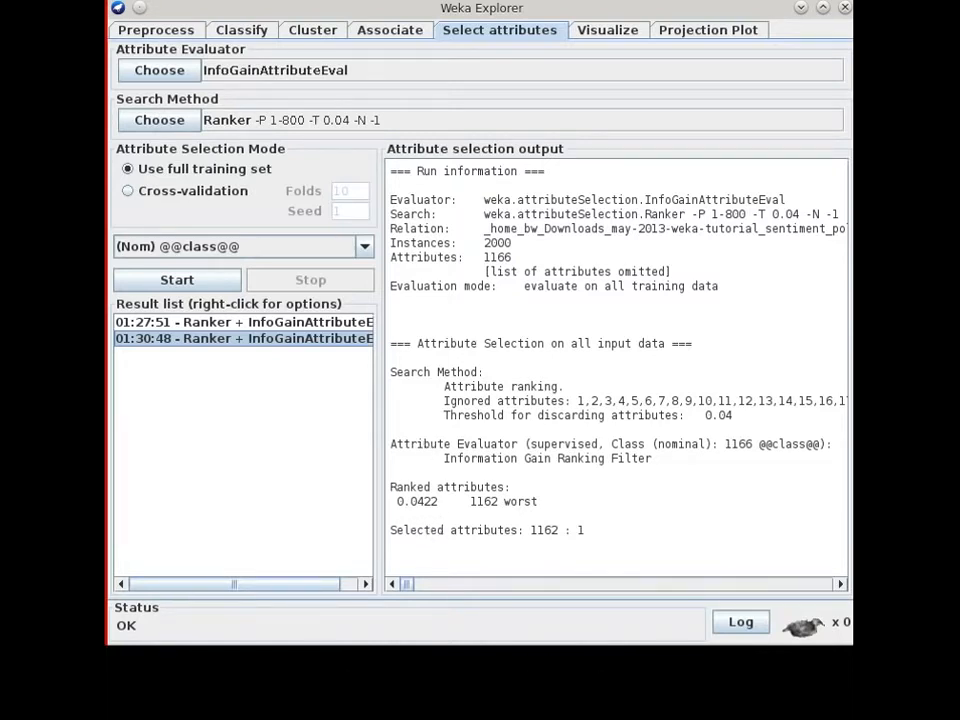
click(607, 30)
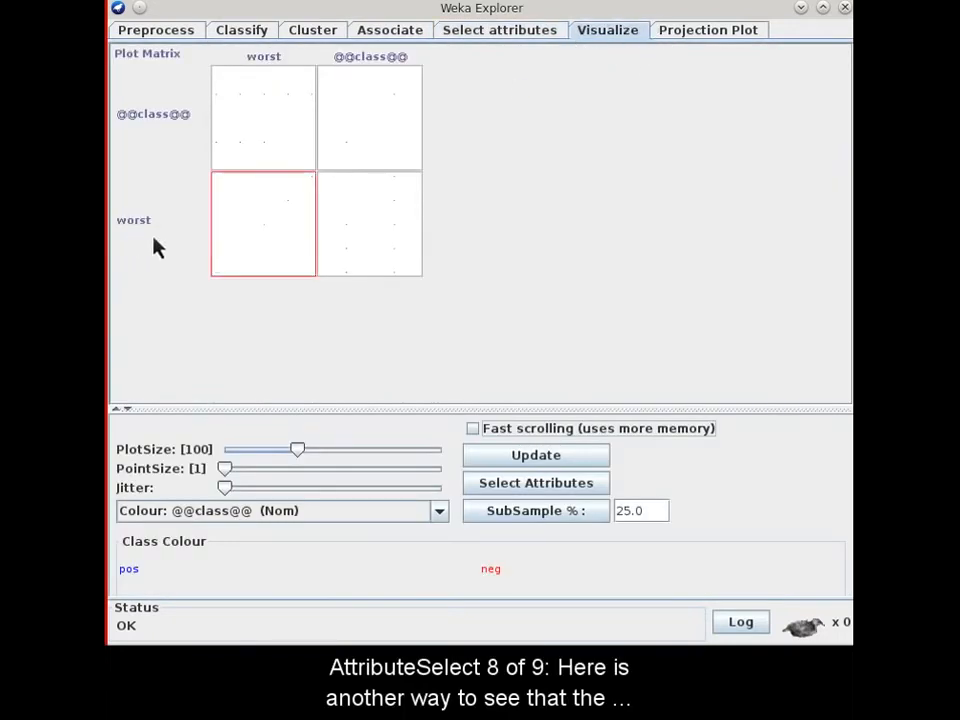
click(358, 234)
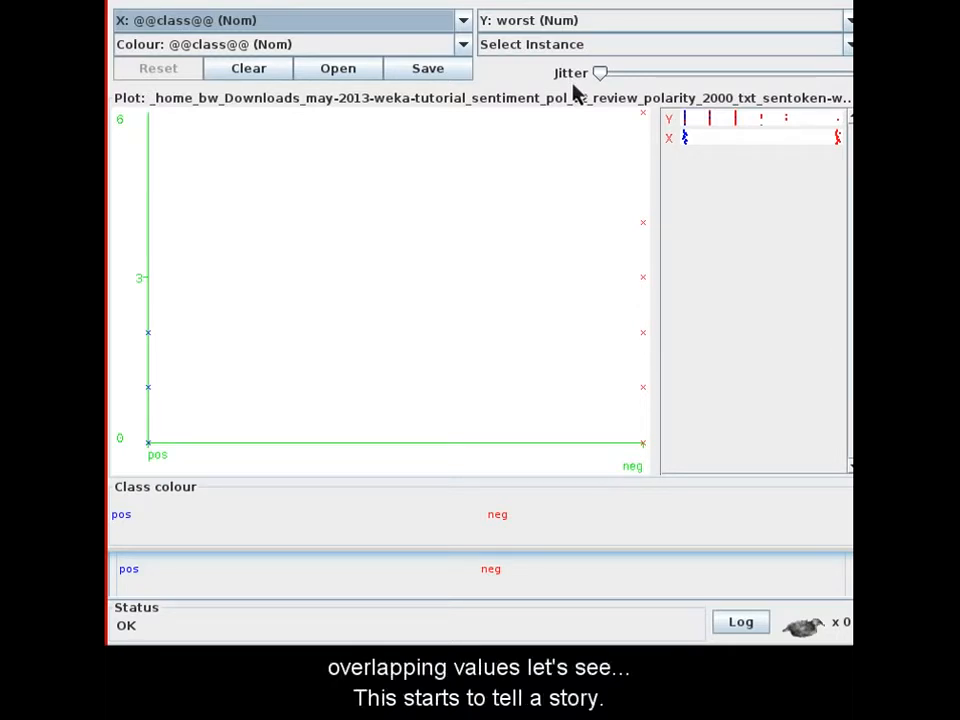
drag(603, 78, 667, 75)
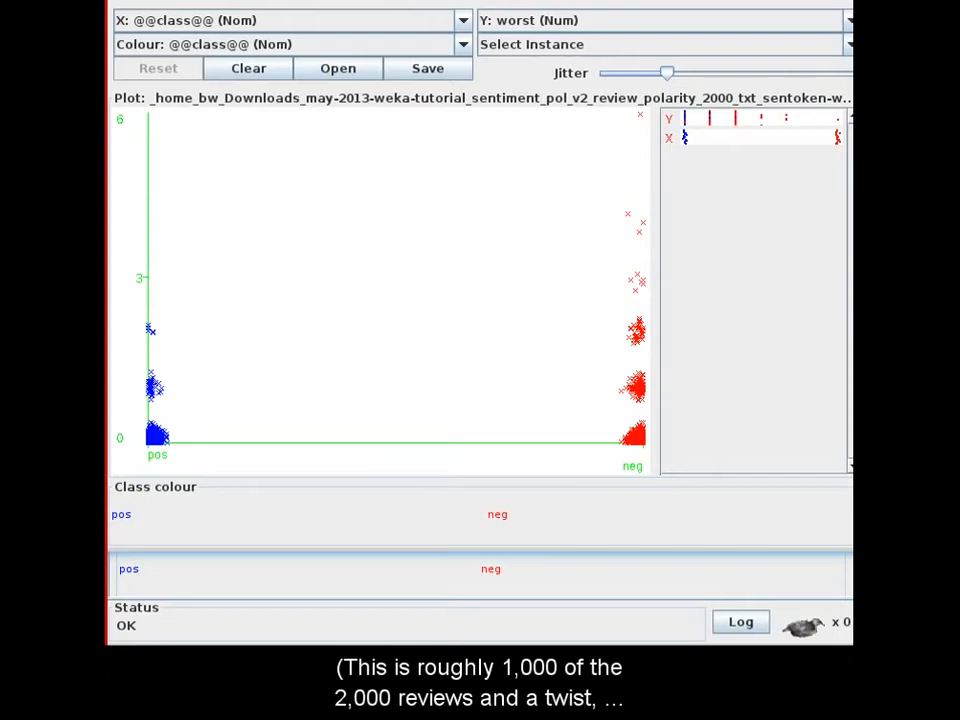
drag(666, 75, 738, 85)
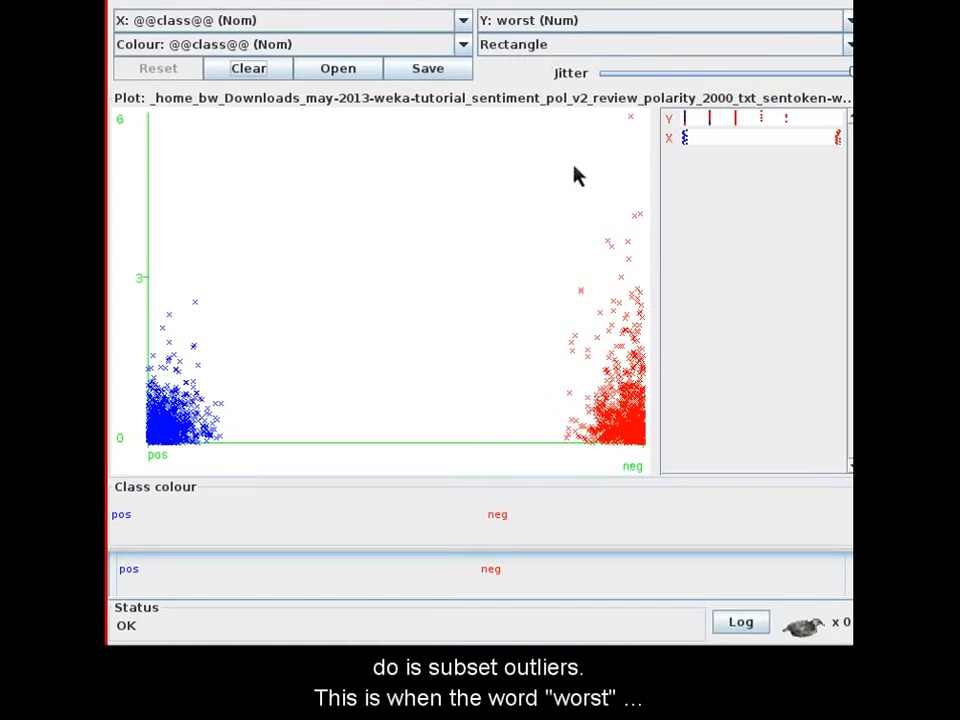
Step: Isolate the high-count negative outliers of worst with a rectangle selection and inspect the instance with the highest count
mouse_move(546, 111)
mouse_down()
mouse_move(650, 337)
mouse_move(648, 326)
mouse_up()
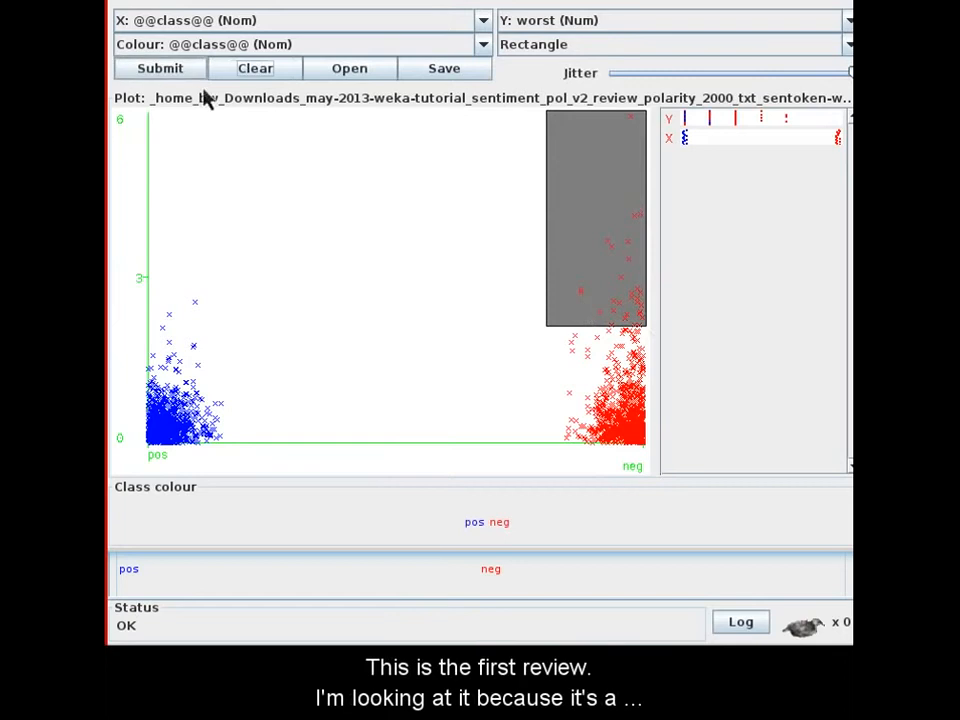
click(165, 72)
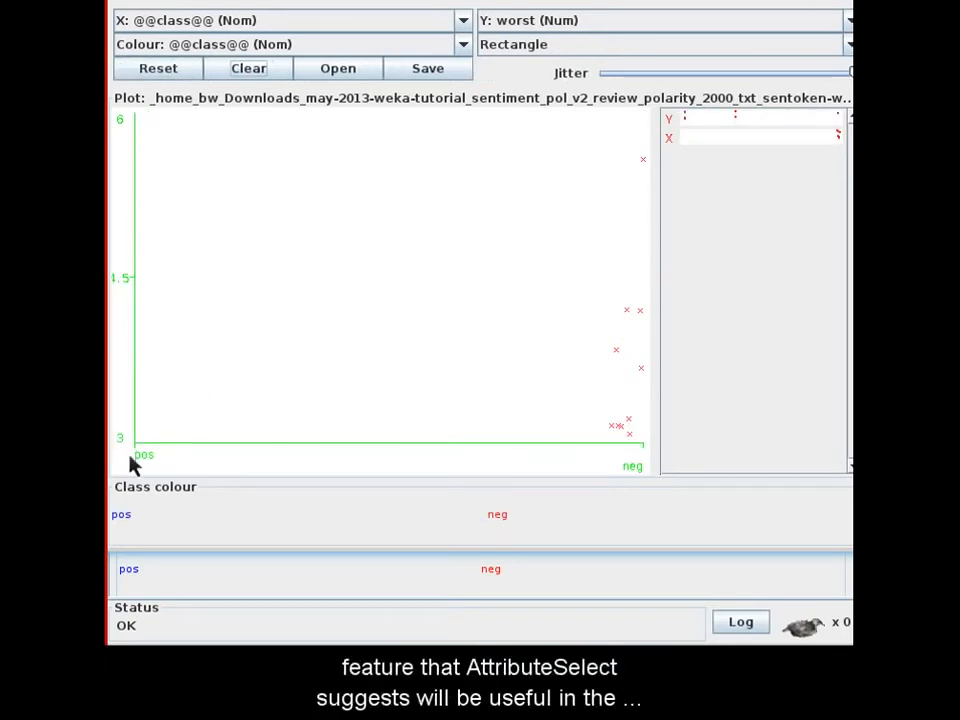
click(644, 166)
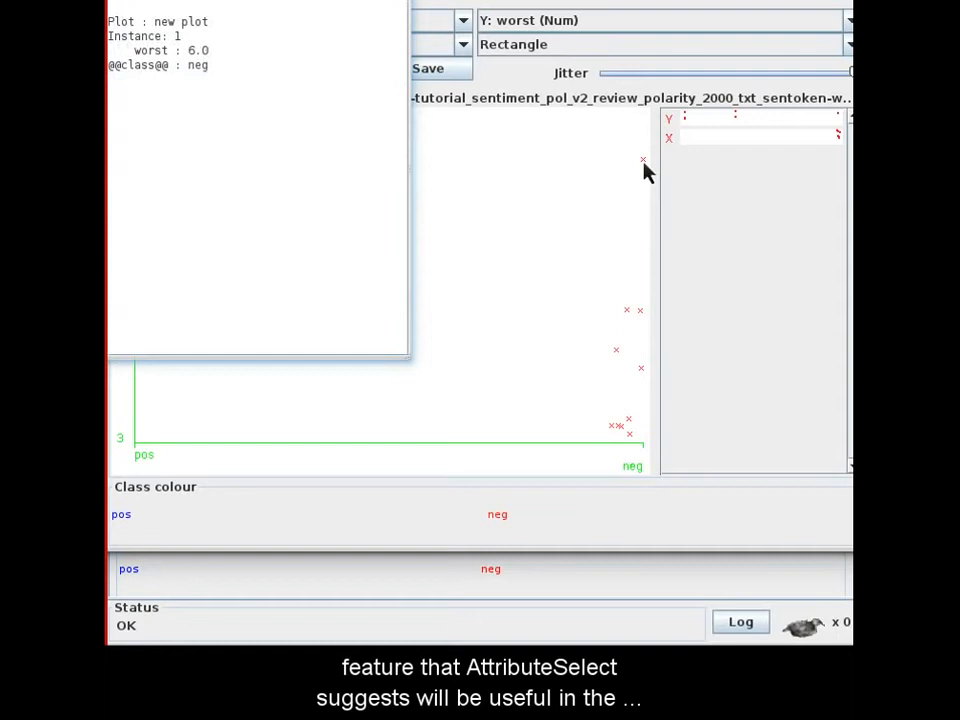
key(alt+F4)
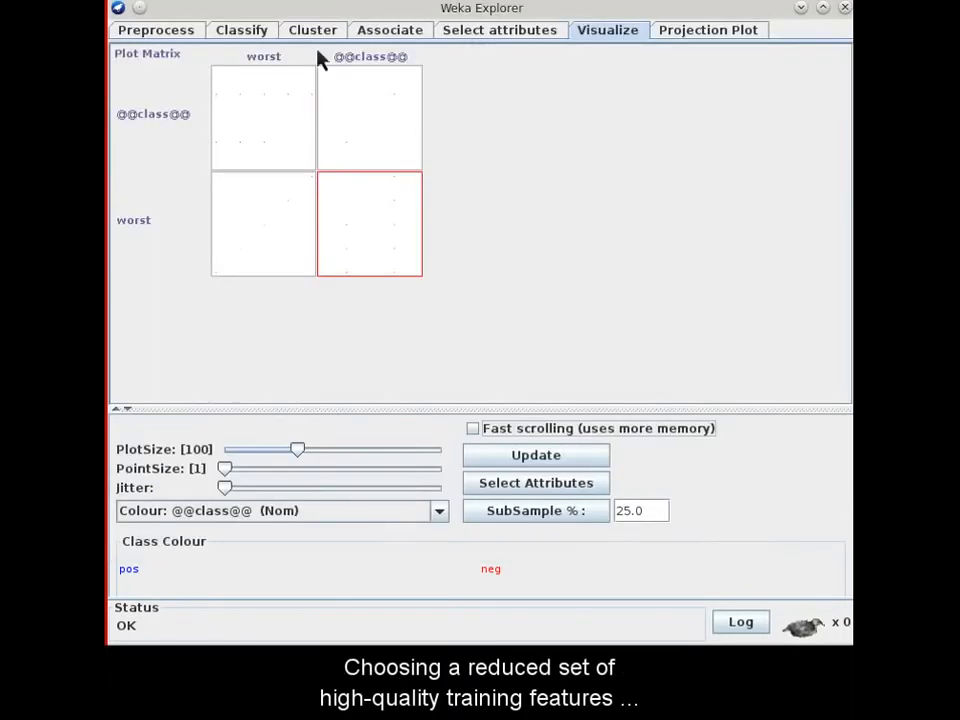
Step: Review the Ranker settings of the AttributeSelection filter used to preprocess the reviews
click(173, 38)
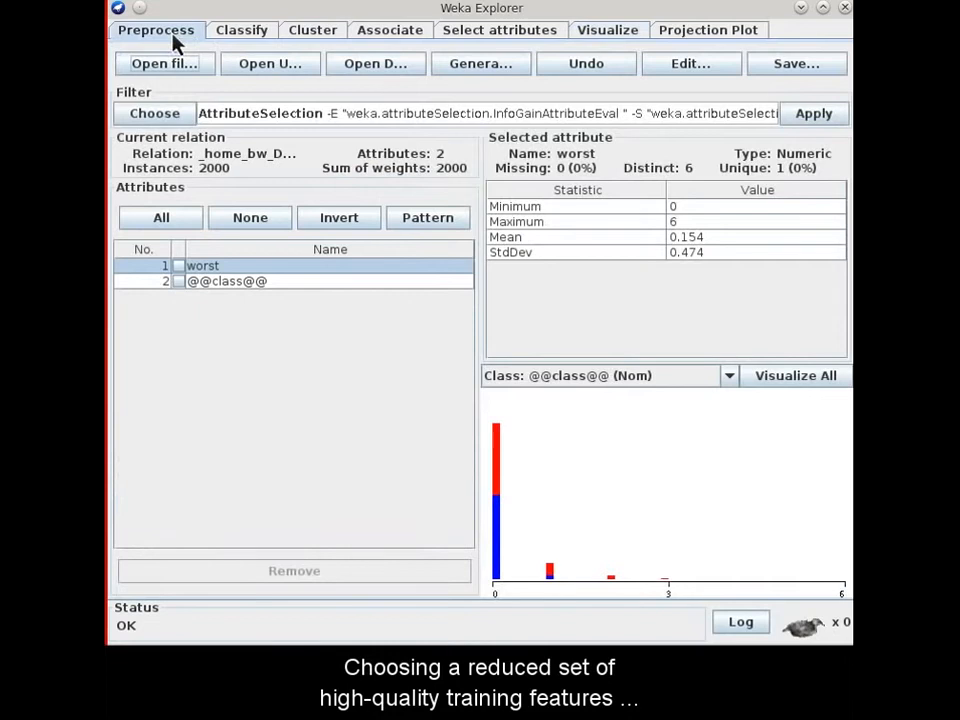
click(178, 64)
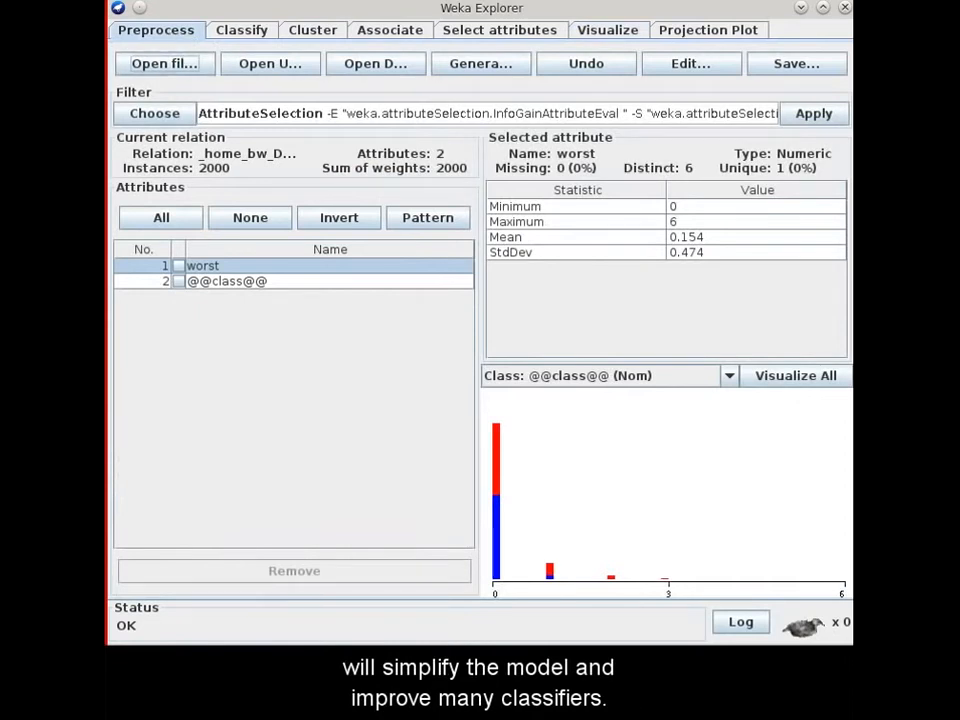
click(364, 120)
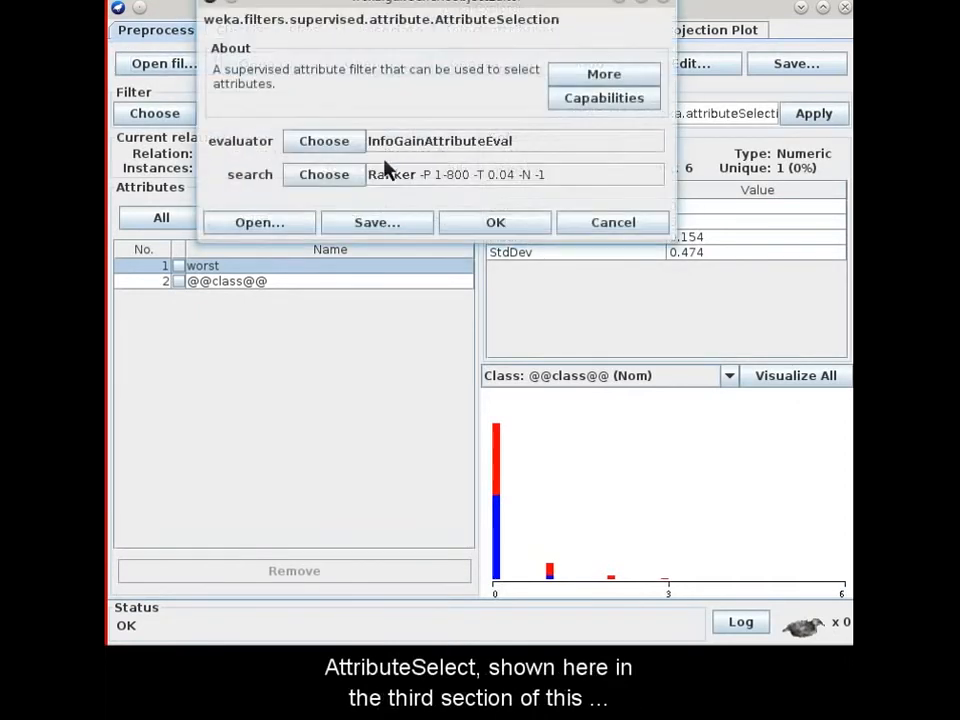
click(410, 180)
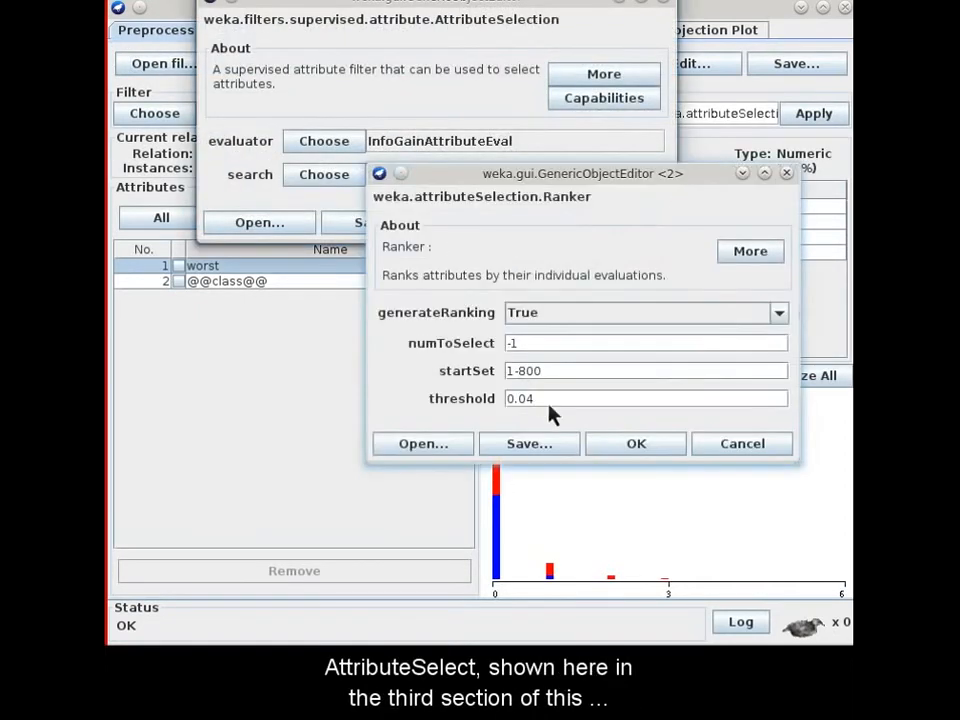
click(615, 448)
click(515, 232)
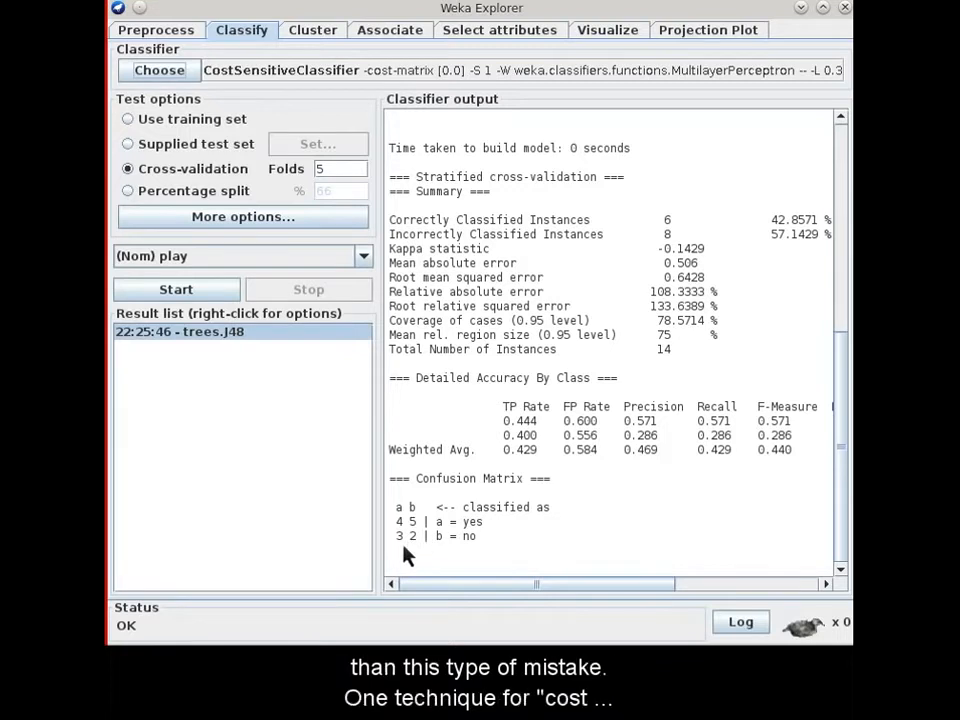
Step: Set J48 as the base classifier of the CostSensitiveClassifier
click(170, 72)
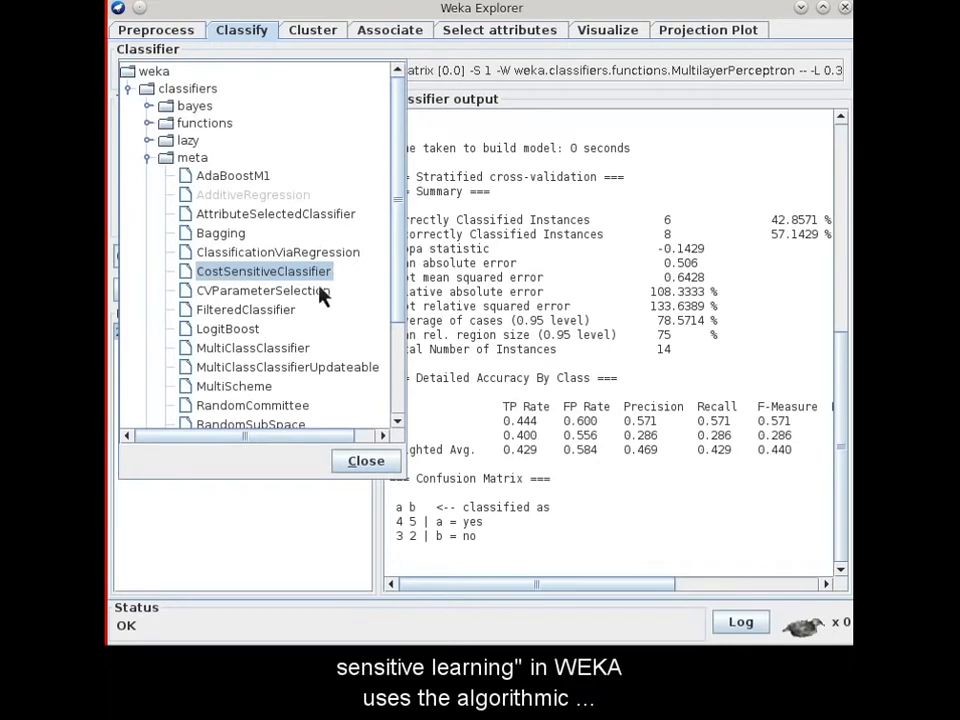
click(365, 465)
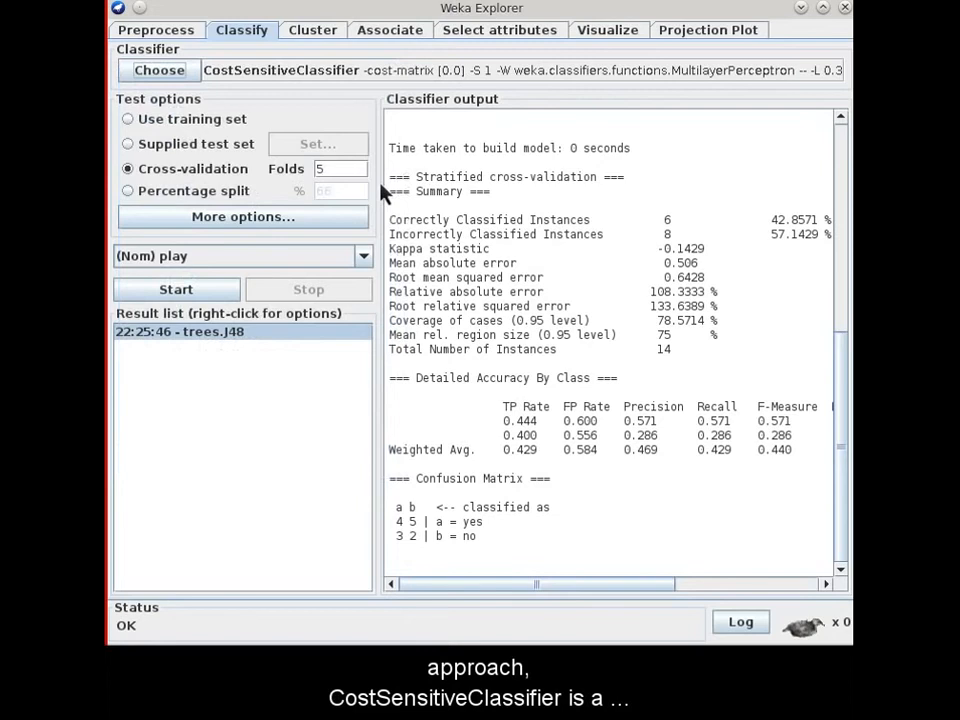
click(414, 70)
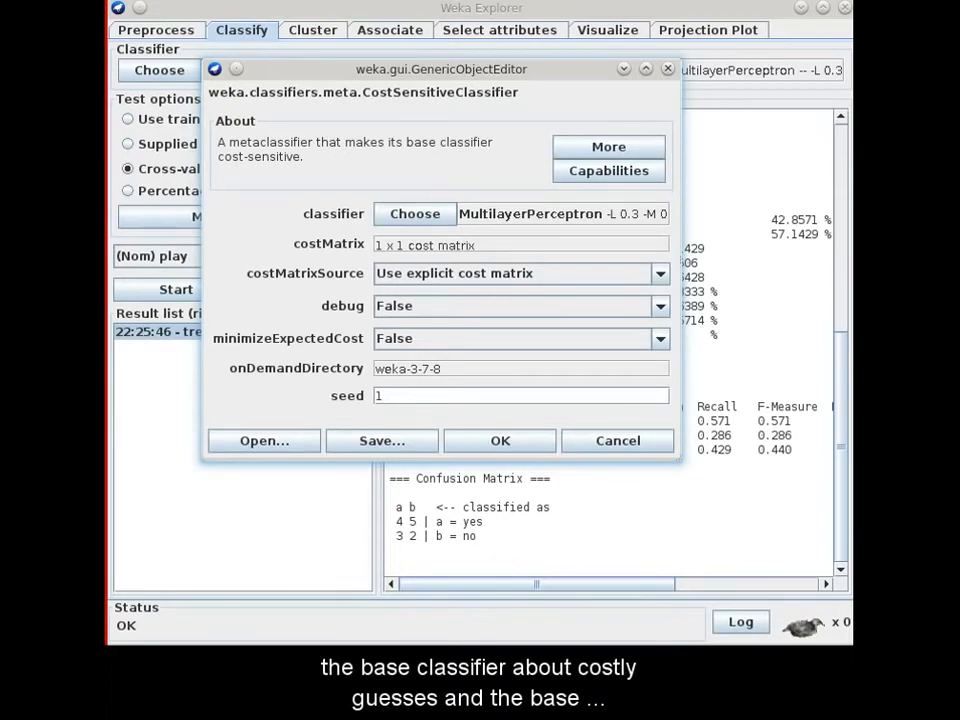
click(381, 217)
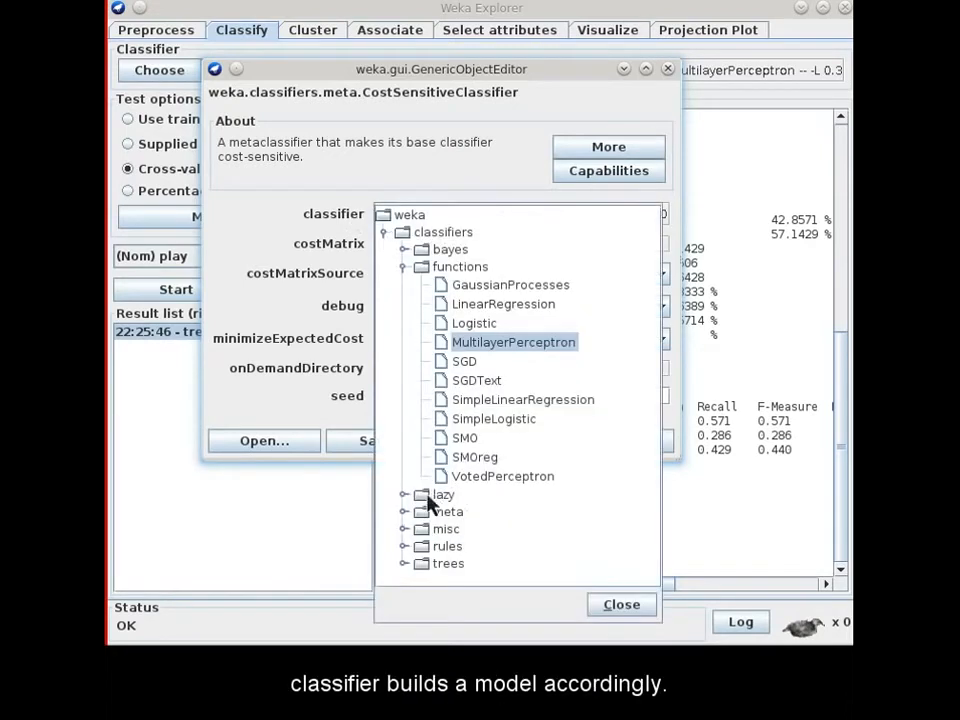
click(404, 564)
click(454, 488)
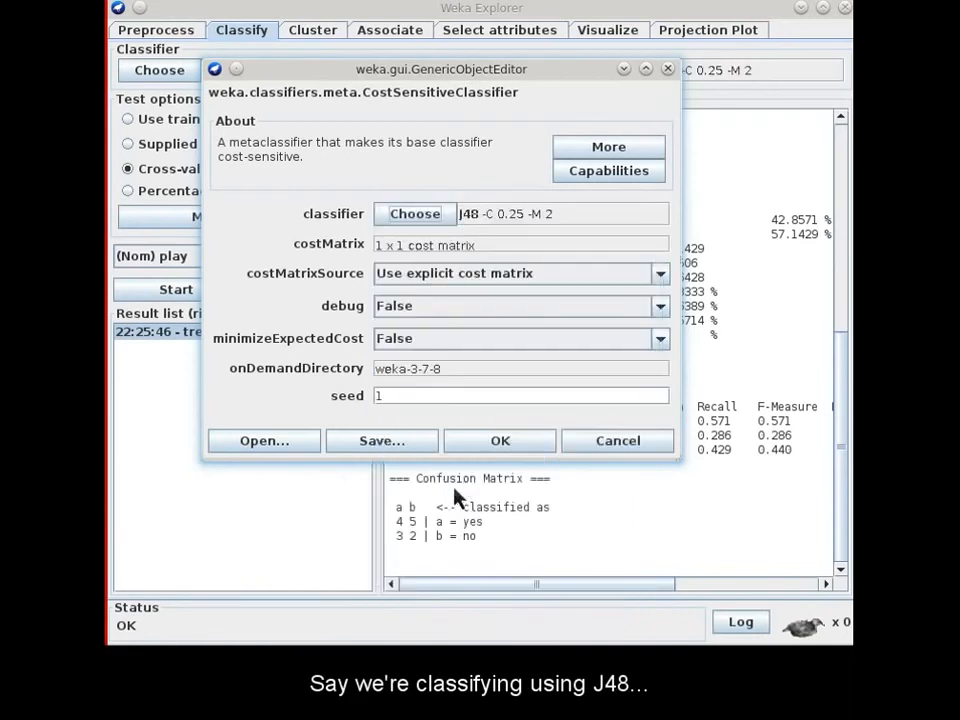
Step: Resize the CostSensitiveClassifier's cost matrix to 2 classes
click(494, 247)
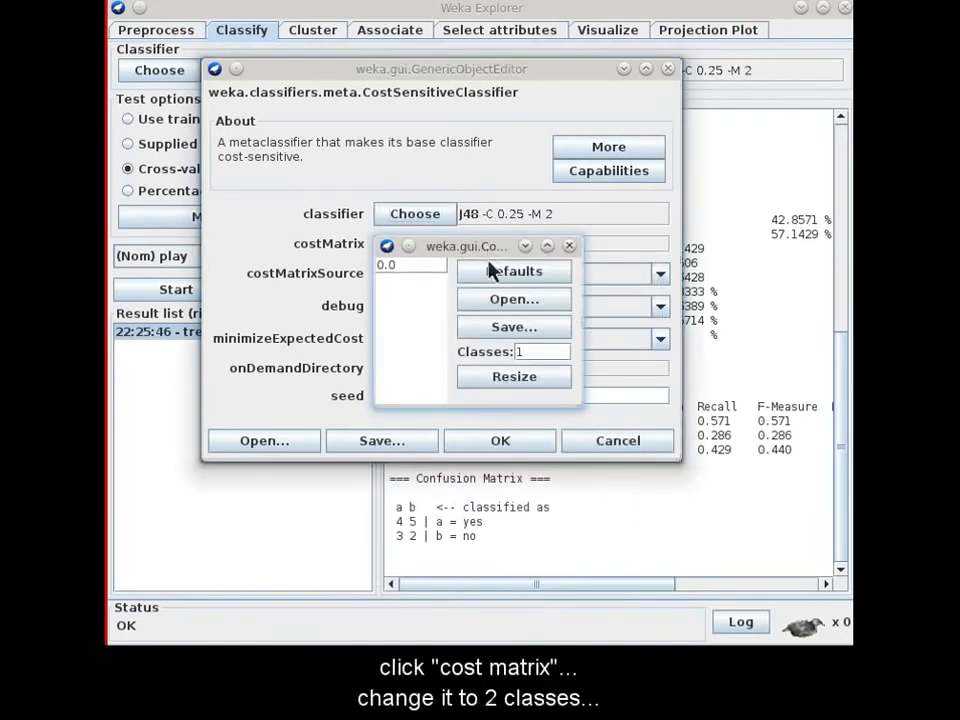
click(528, 354)
key(BackSpace)
text(2)
click(522, 380)
Step: Set the cost in the matrix's first row, second column to 10 and close the matrix editor
double_click(434, 268)
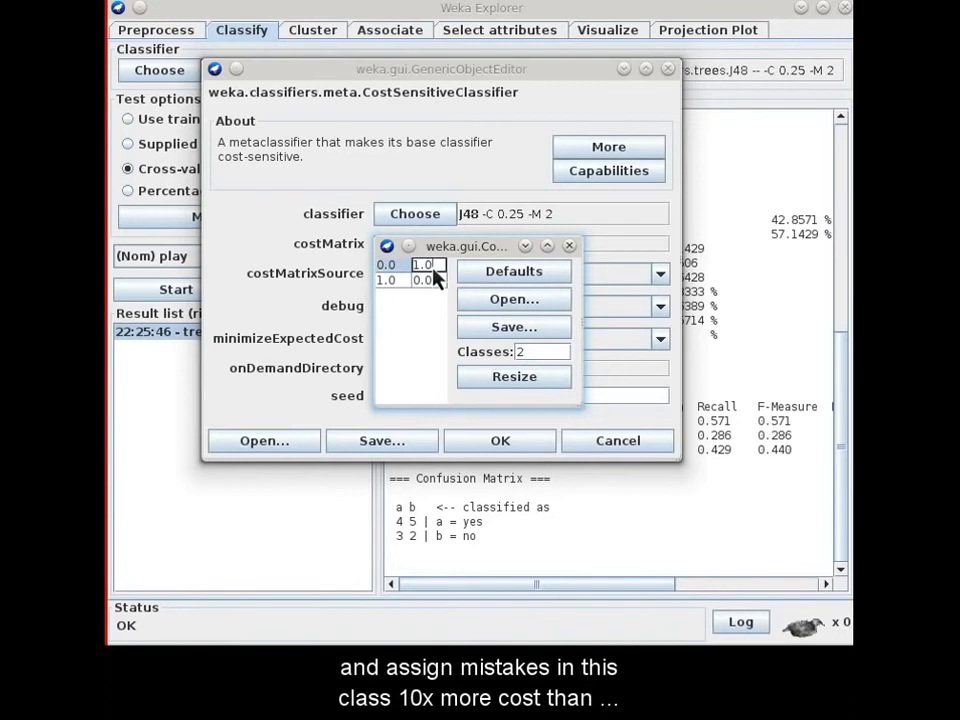
key(BackSpace)
key(BackSpace)
key(BackSpace)
text(10)
key(Return)
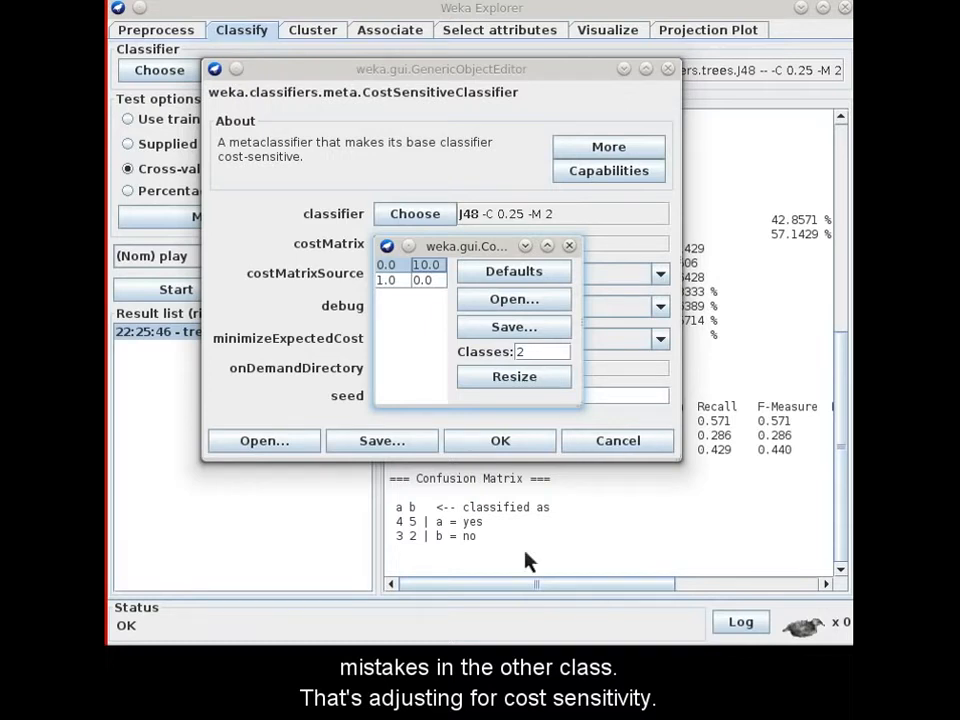
click(569, 245)
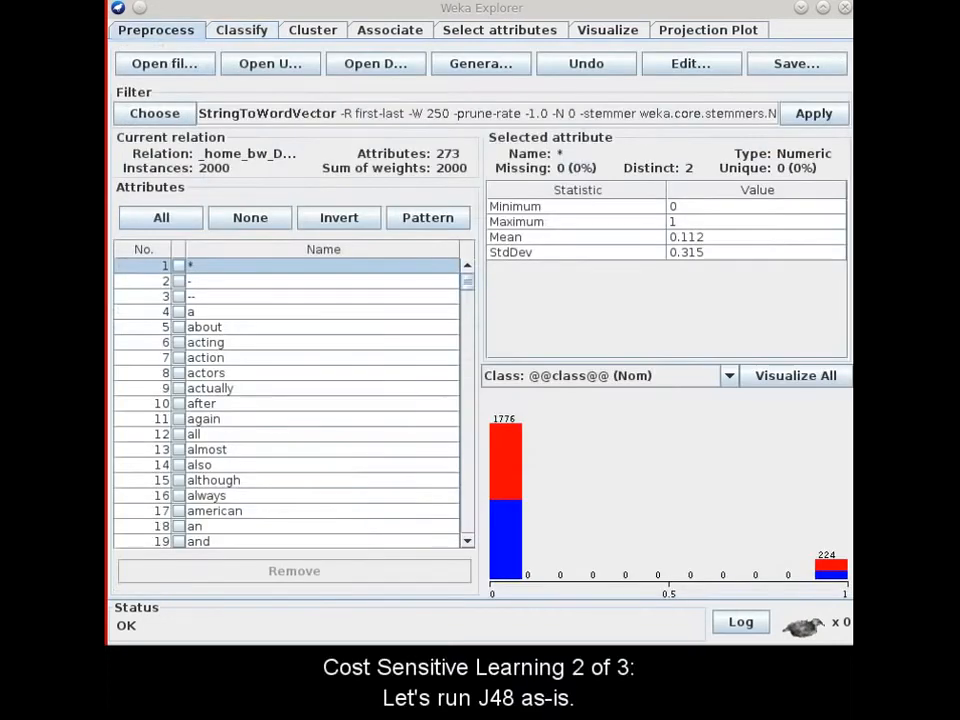
click(245, 30)
click(172, 72)
click(147, 160)
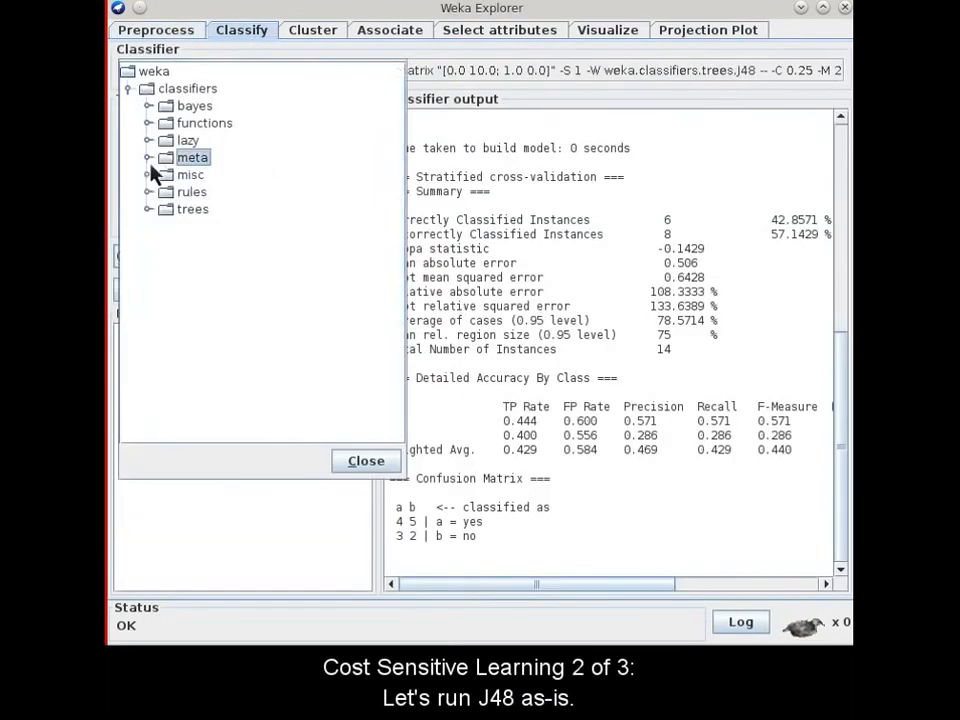
click(147, 209)
click(205, 258)
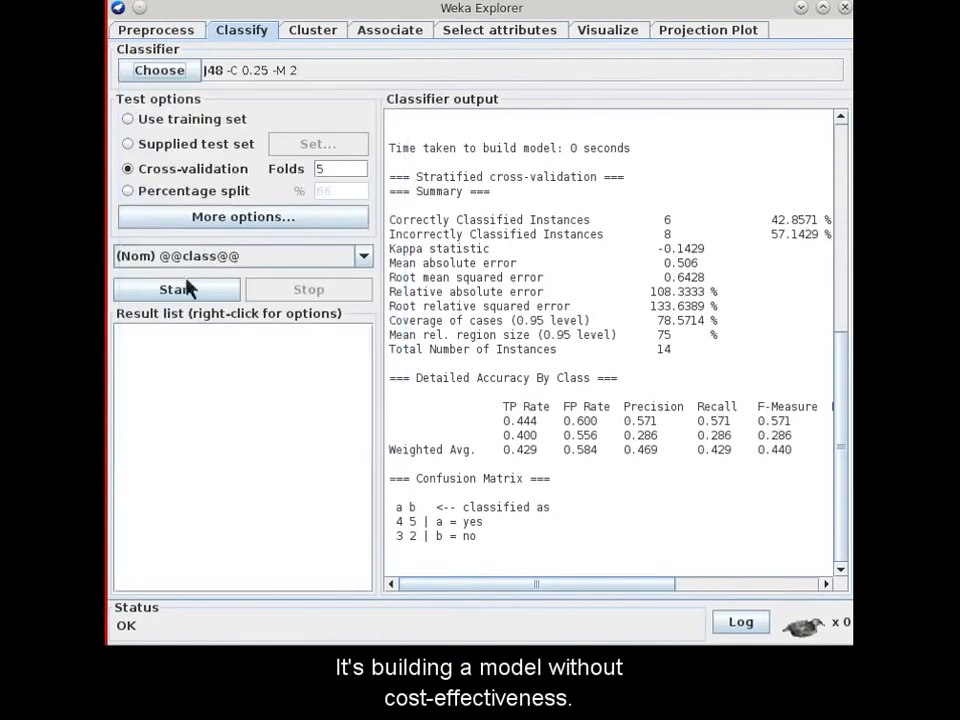
click(184, 291)
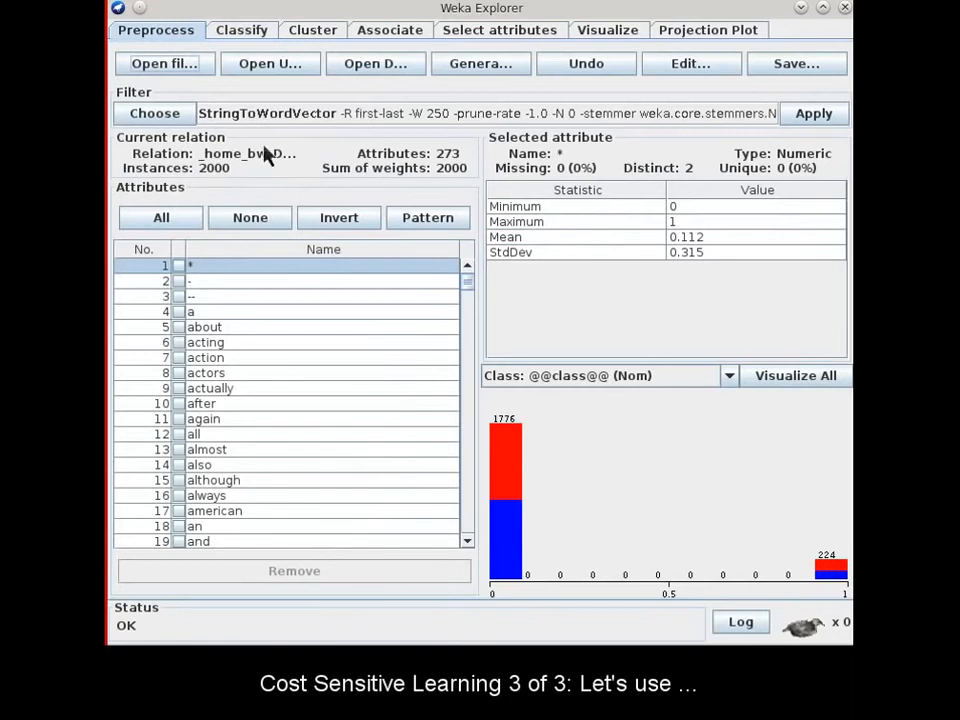
Step: Replace the CostSensitiveClassifier's MultilayerPerceptron base classifier with J48 for the review data
click(240, 32)
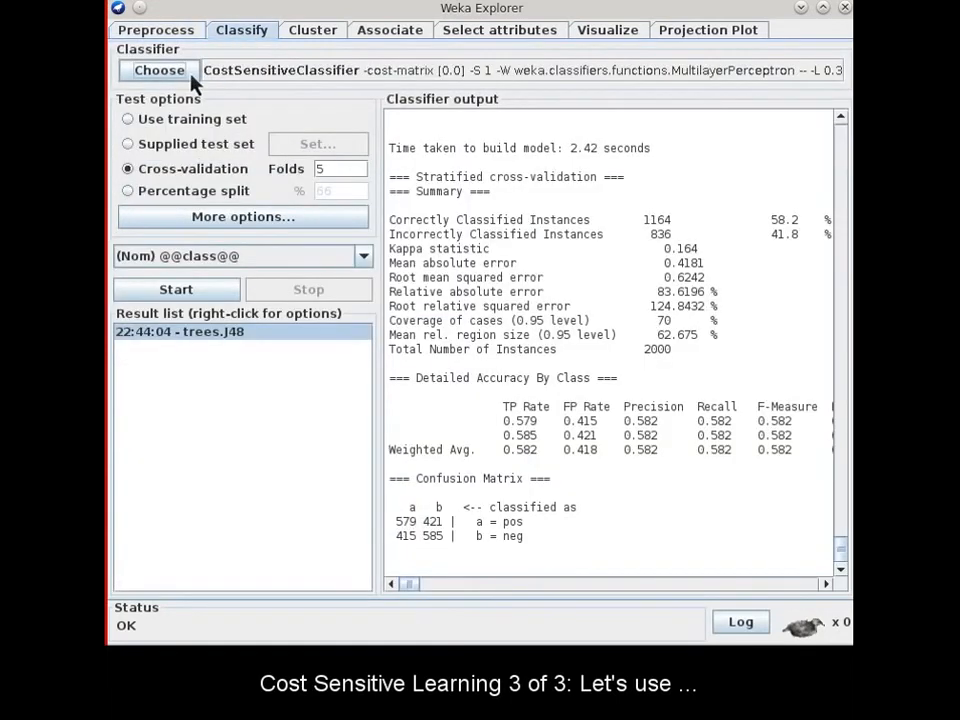
click(252, 73)
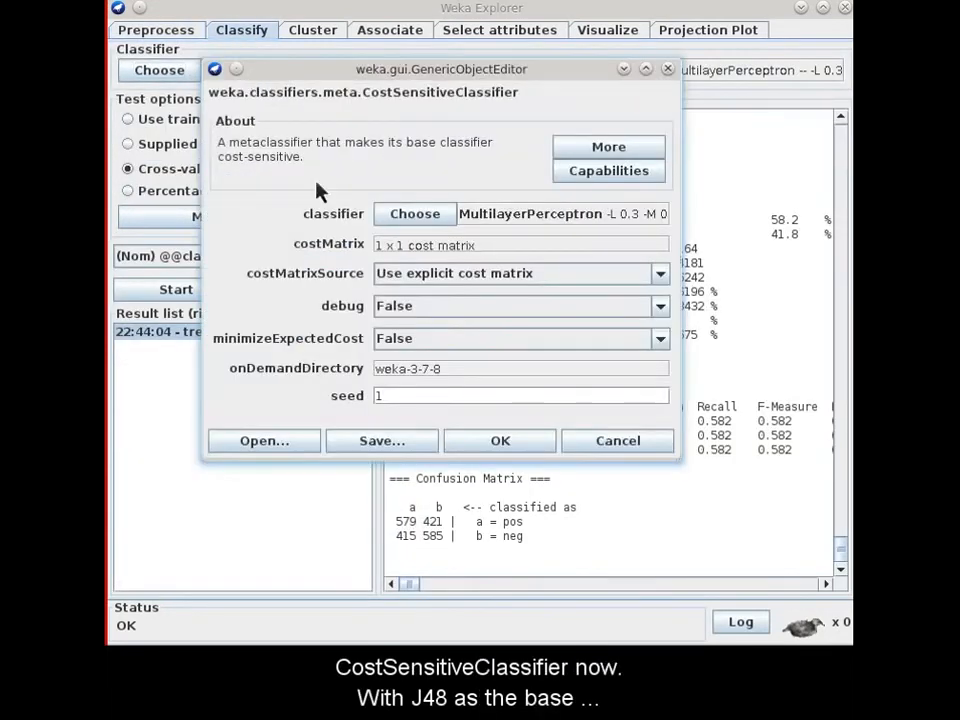
click(392, 215)
click(404, 563)
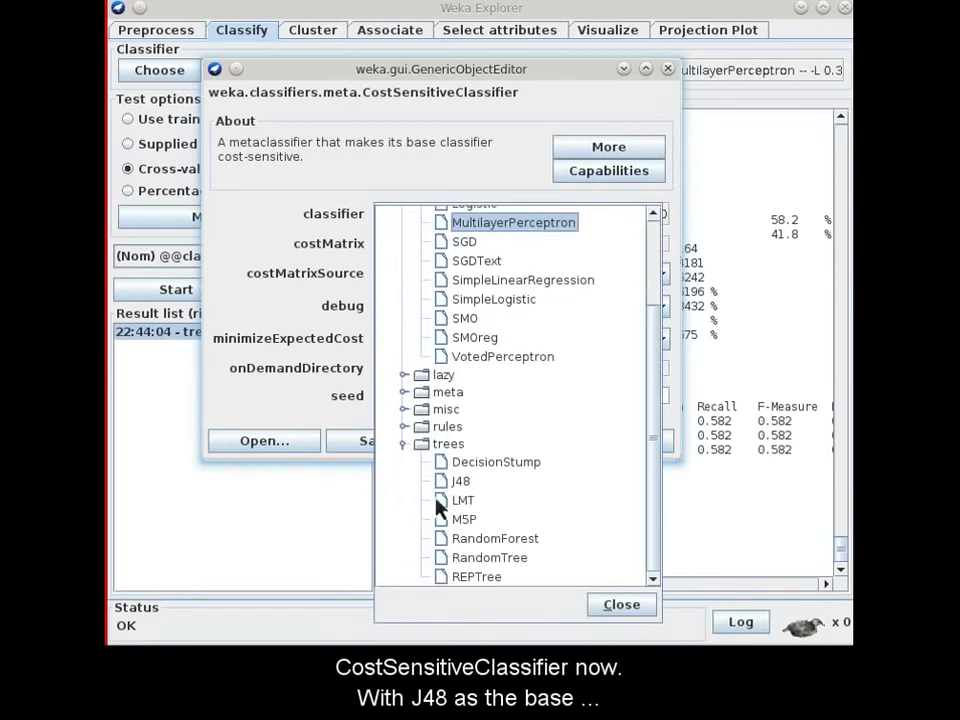
click(458, 482)
Step: Resize the cost matrix for the review classification to 2 classes
click(446, 249)
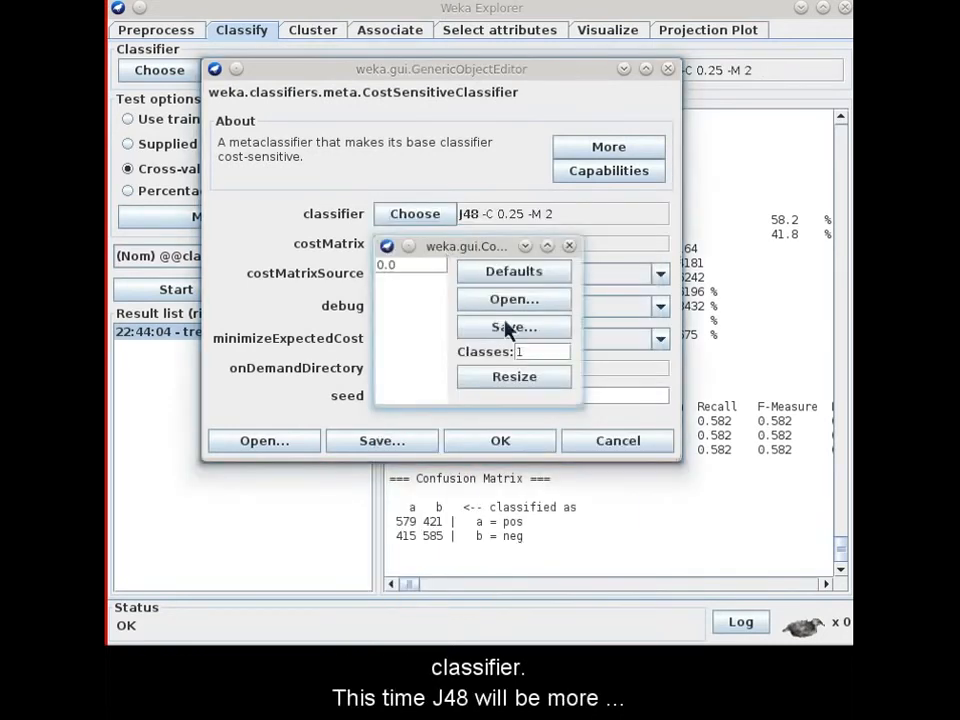
text(2)
click(514, 376)
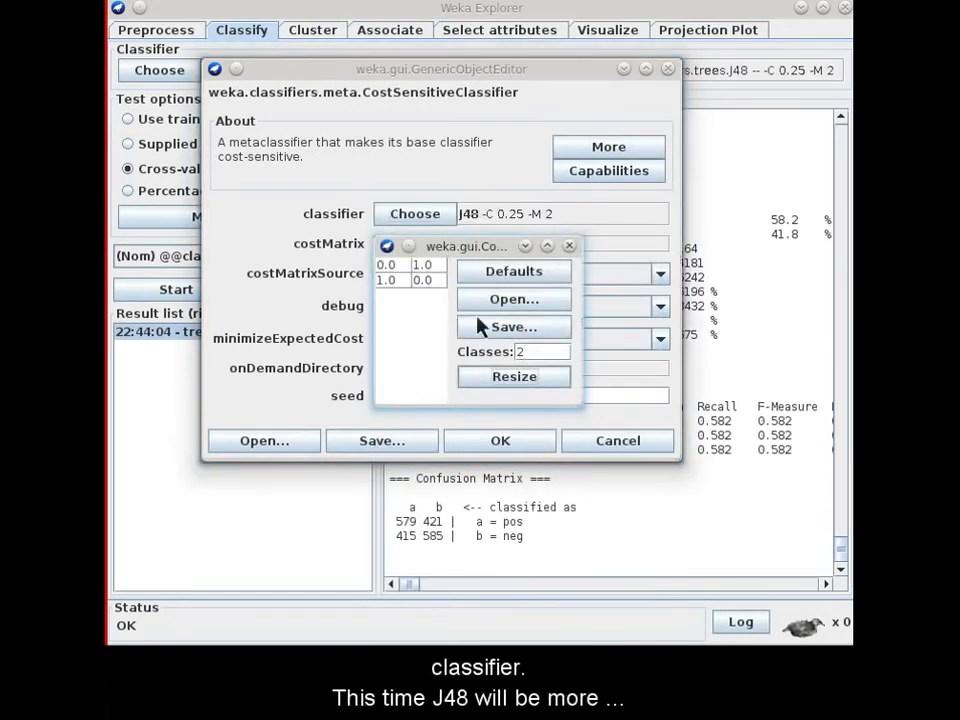
Step: Set the cost in the first row, second column to 10.0 and run the cost-sensitive classification of the reviews
click(432, 268)
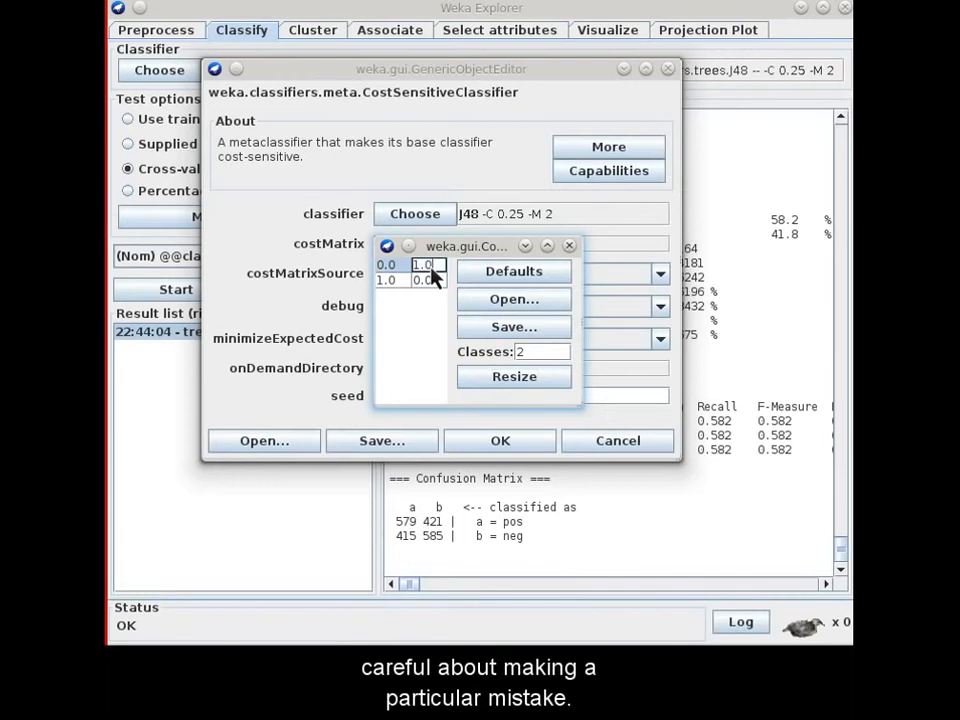
key(BackSpace)
key(BackSpace)
key(BackSpace)
text(10.0)
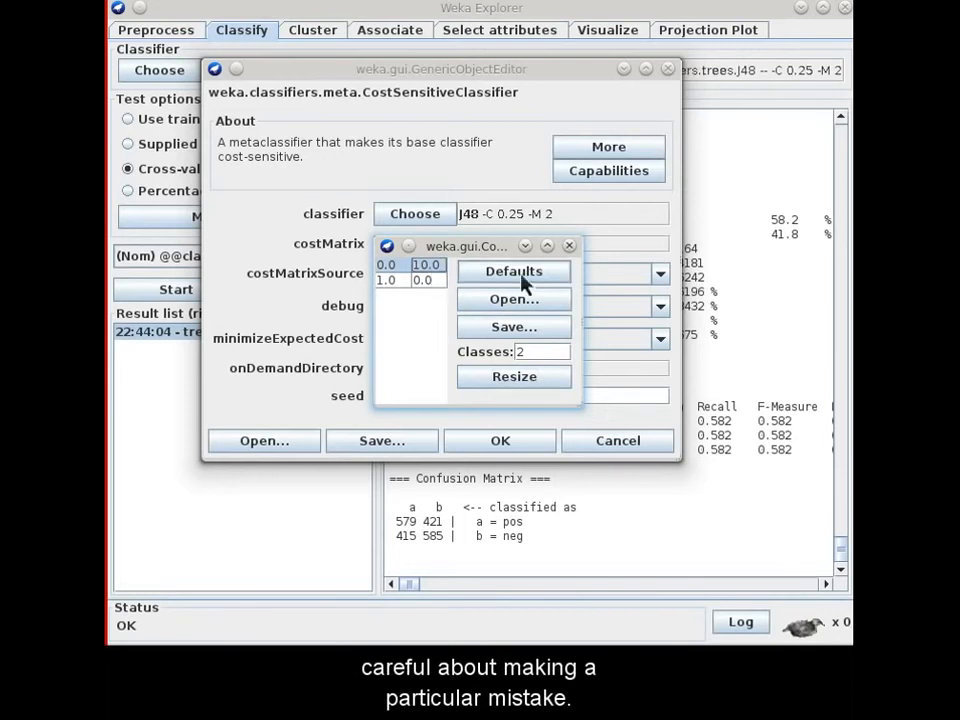
click(569, 246)
click(500, 441)
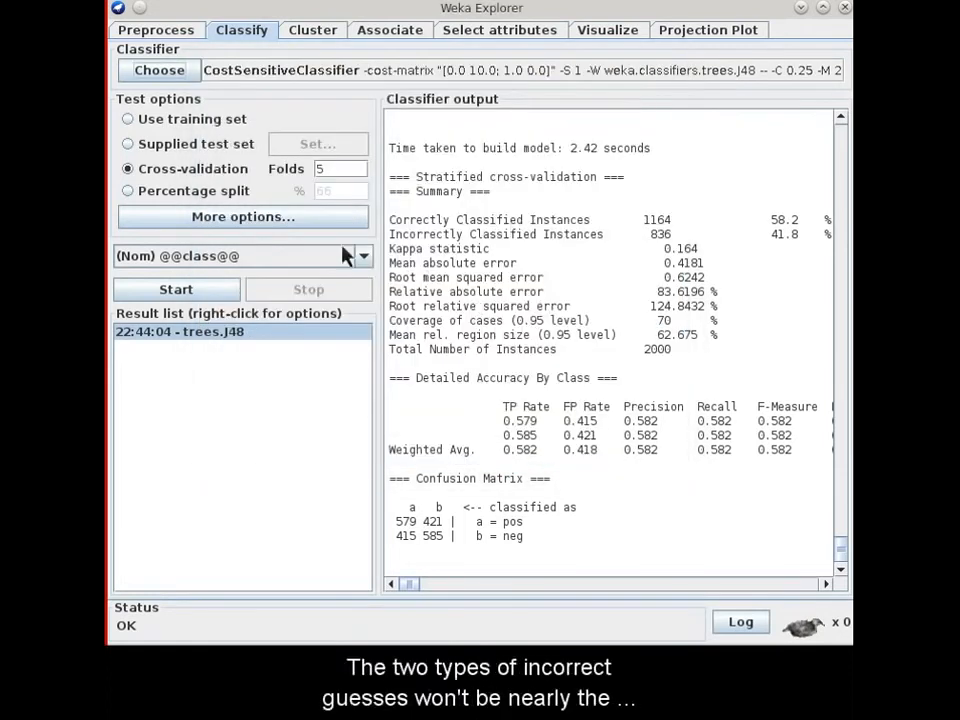
click(212, 292)
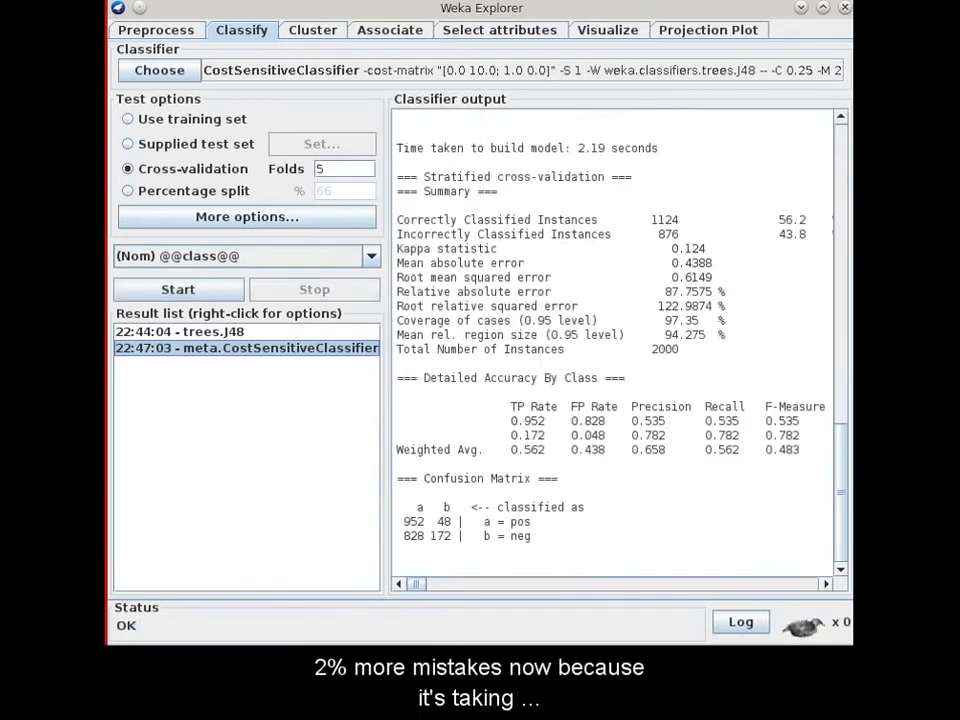
Step: Compare the accuracy and confusion matrices of the plain J48 and CostSensitiveClassifier results
click(280, 331)
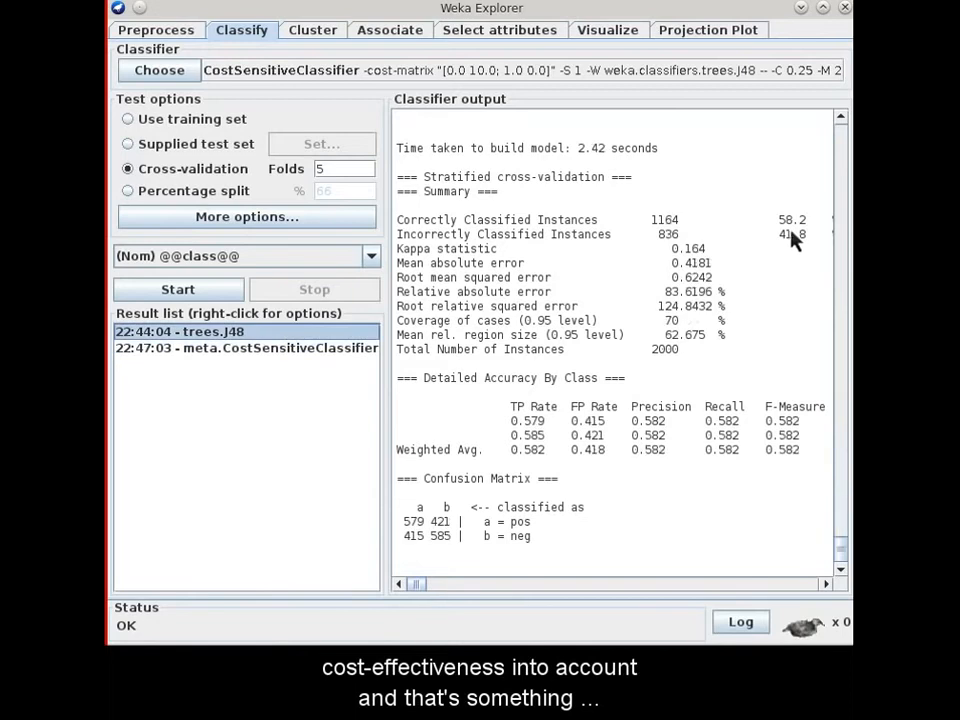
click(338, 350)
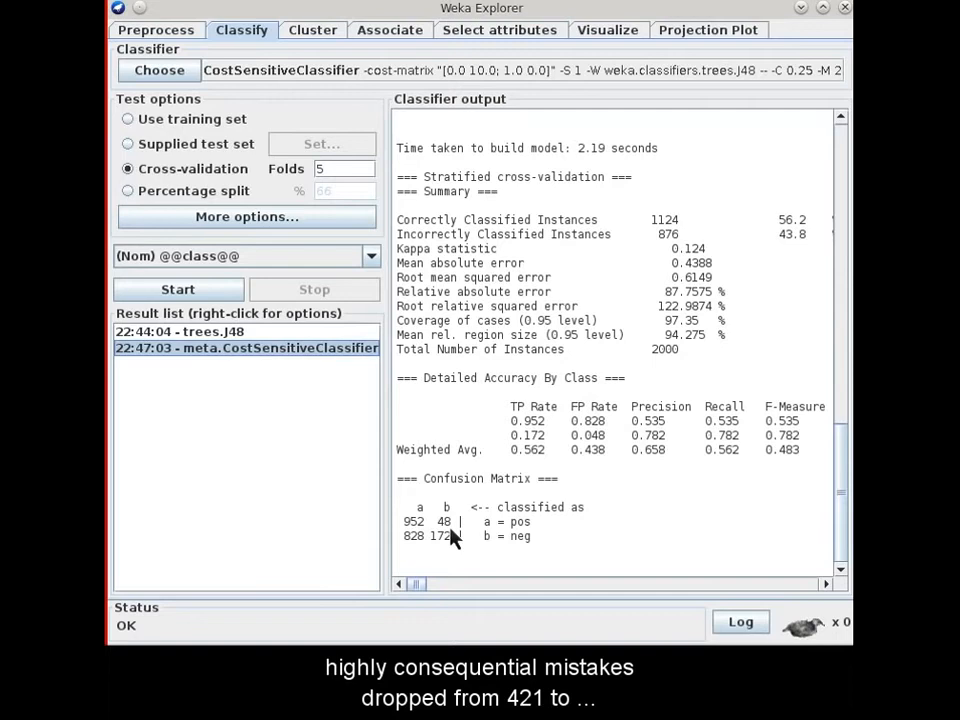
click(236, 334)
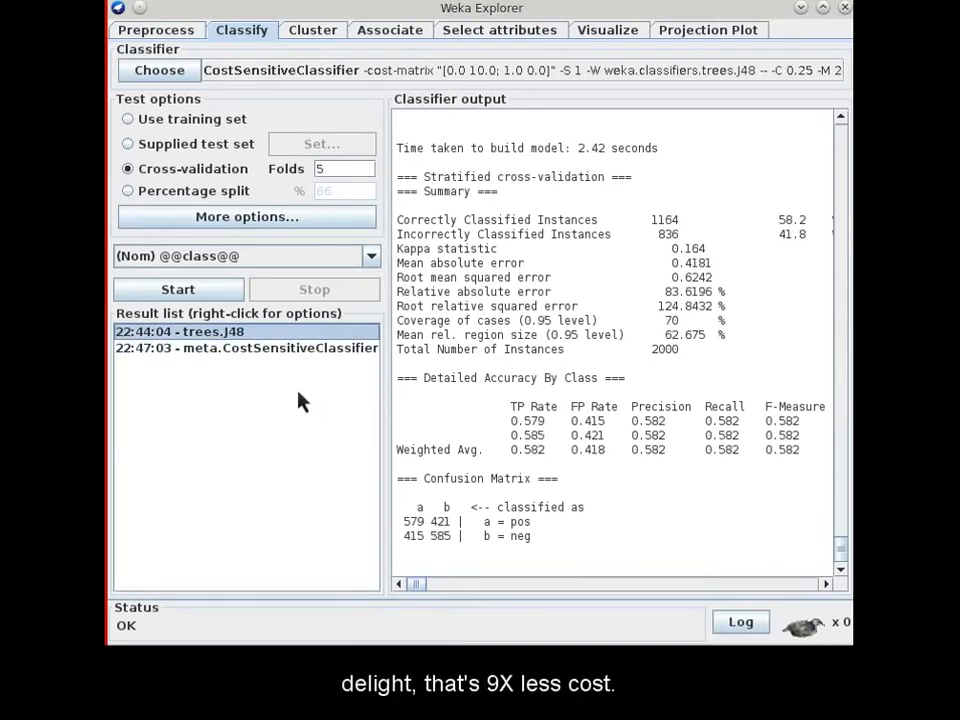
click(270, 350)
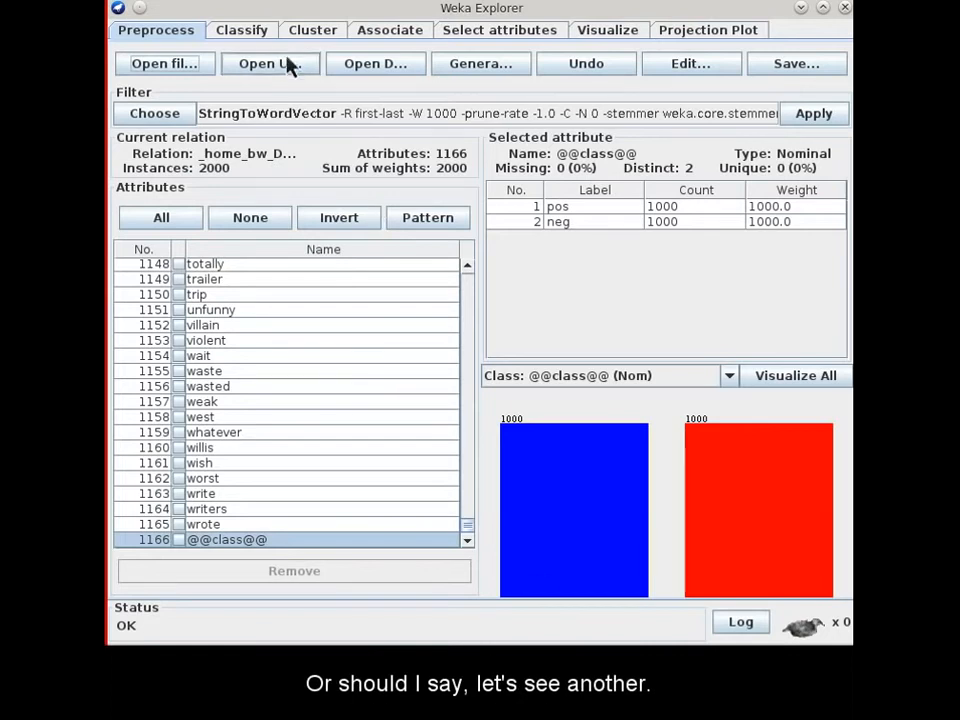
click(258, 33)
click(160, 71)
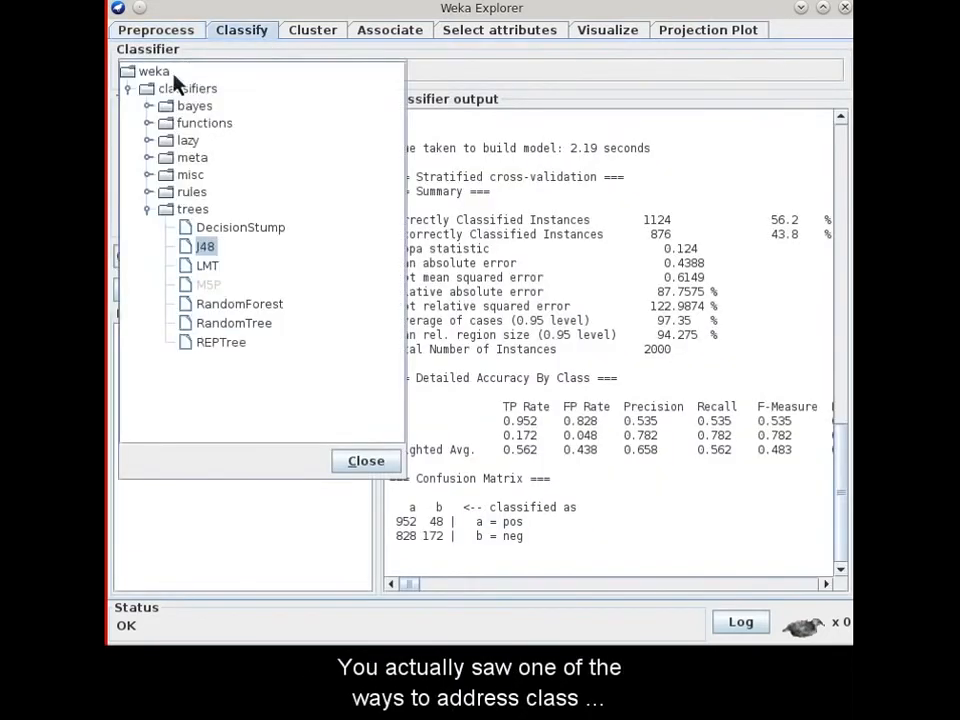
click(150, 158)
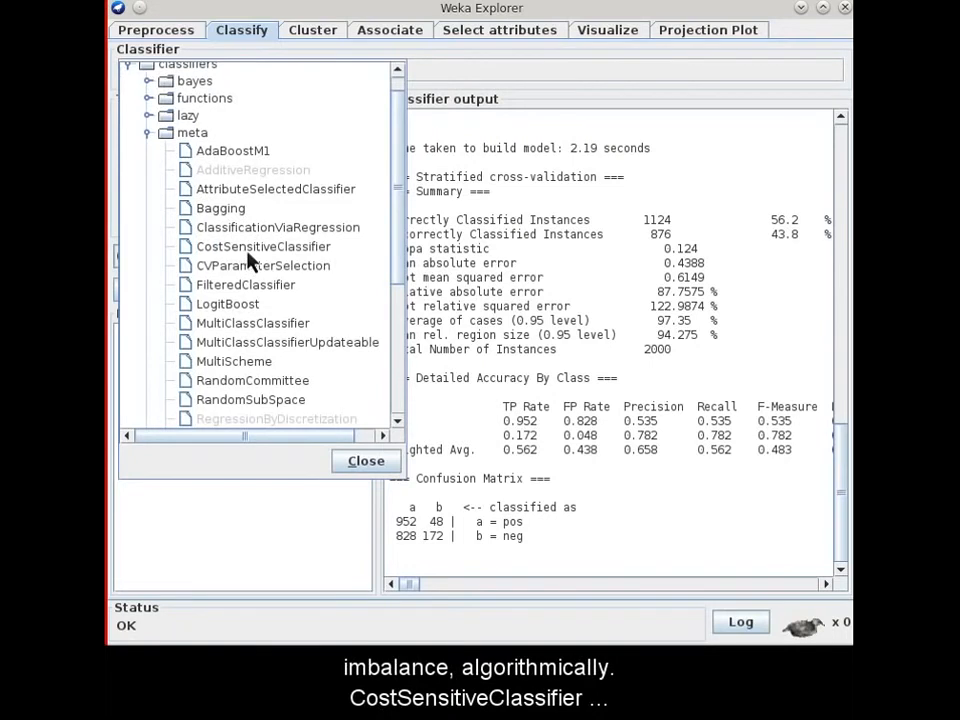
click(249, 250)
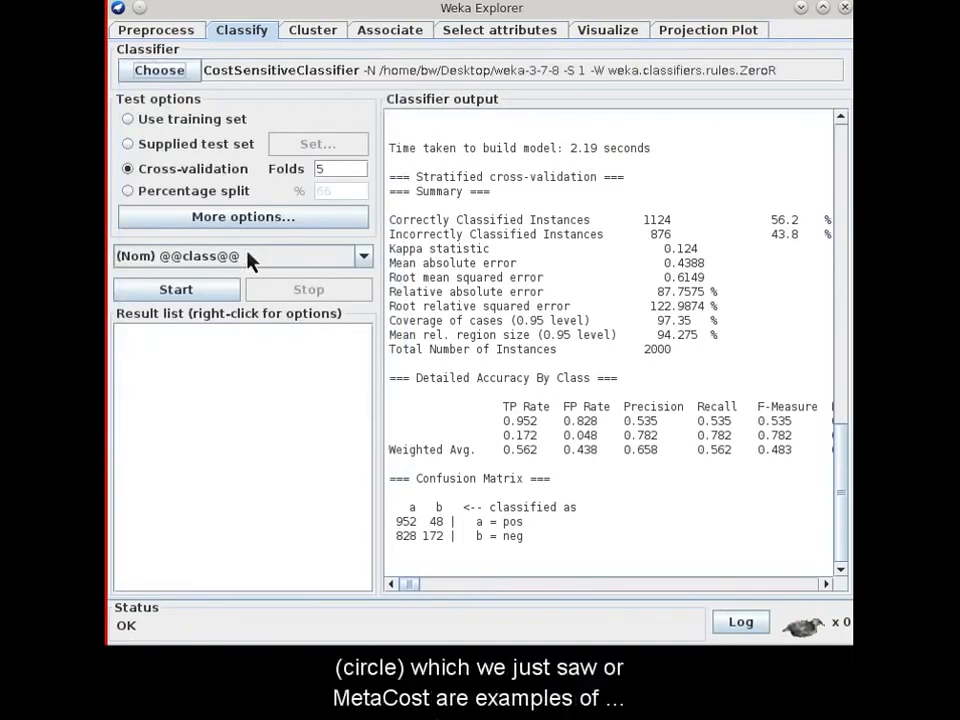
Step: Examine the supervised instance filters offered for resampling imbalanced classes
click(158, 32)
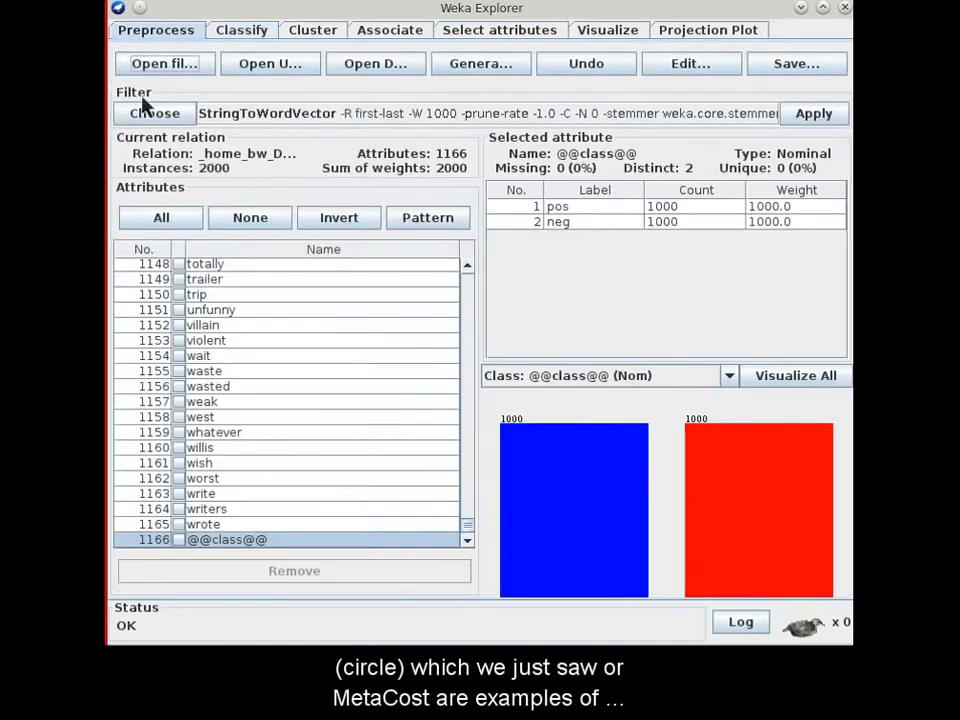
click(145, 115)
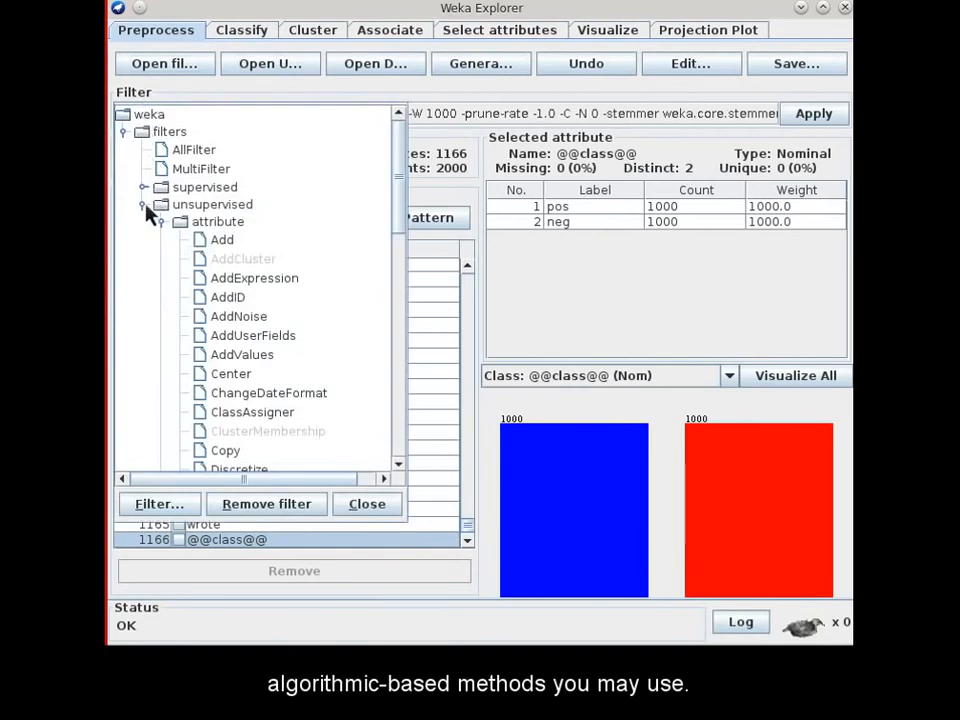
click(144, 205)
click(143, 188)
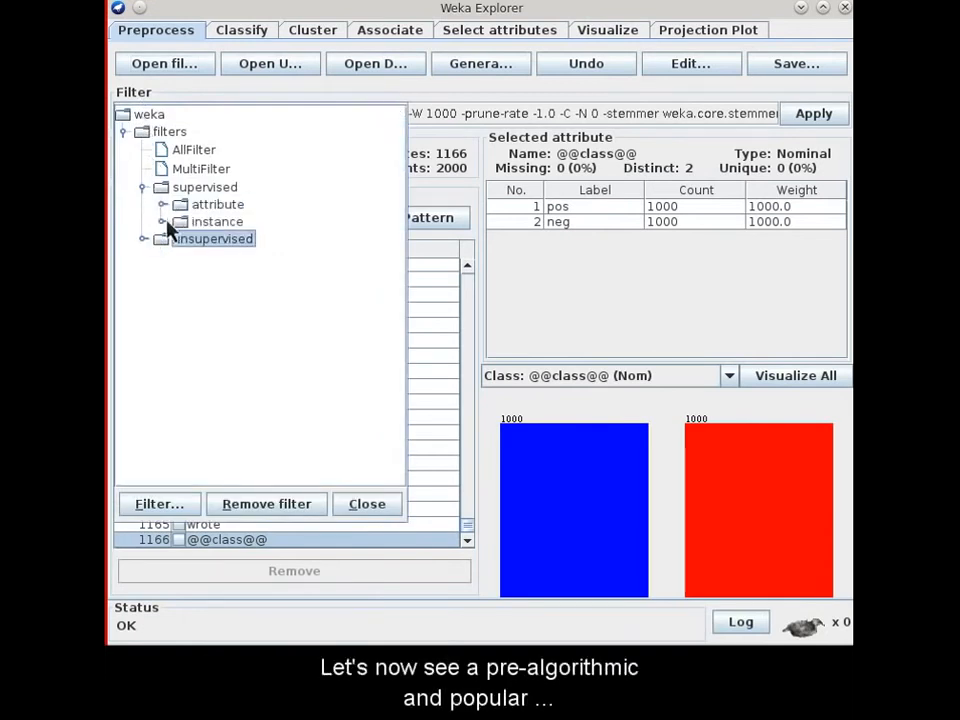
click(163, 222)
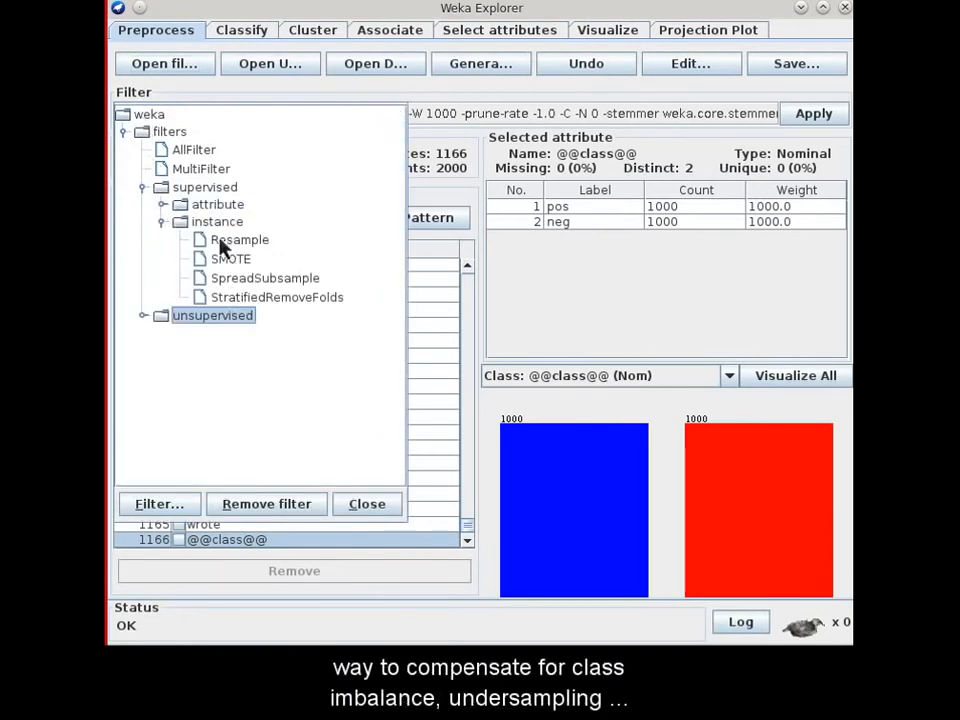
click(220, 224)
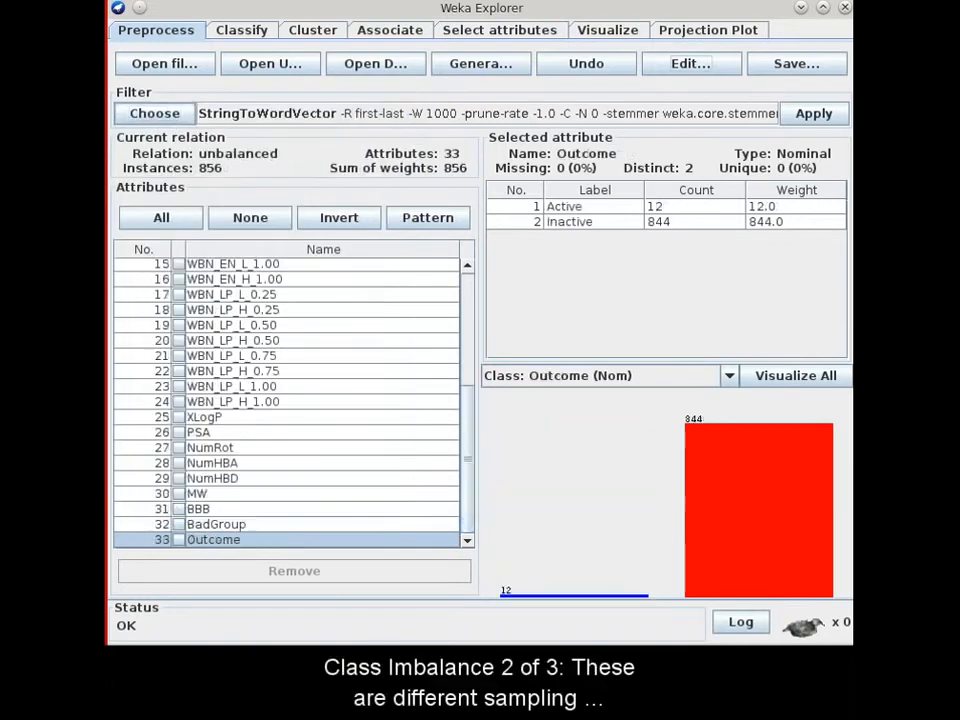
Step: Review the supervised instance filters available for the unbalanced dataset and close the filter list without choosing one
click(145, 113)
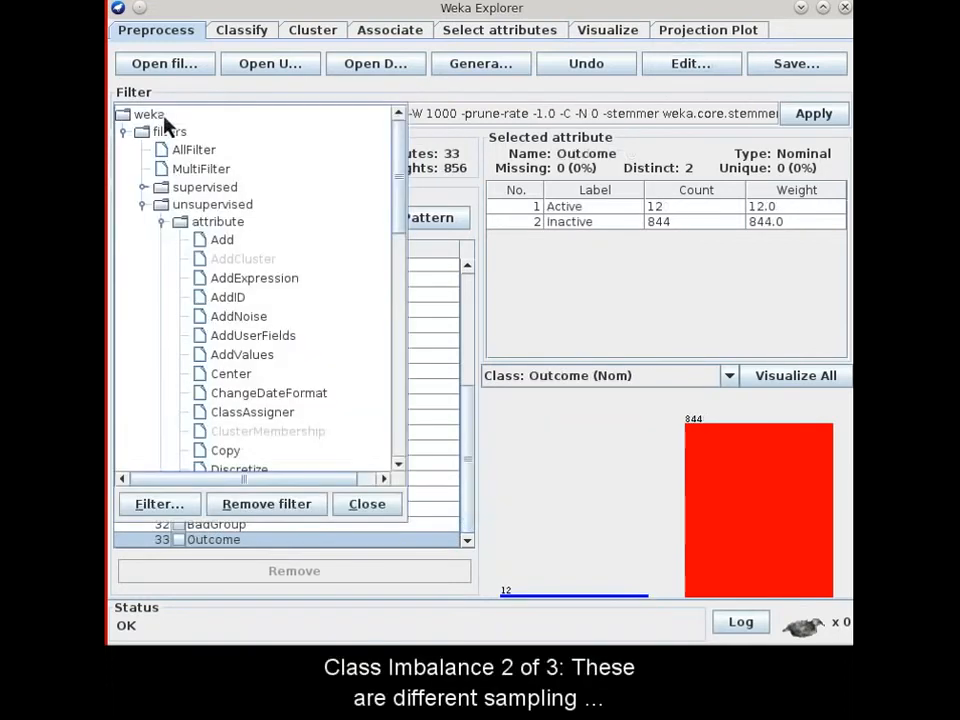
click(146, 188)
click(161, 222)
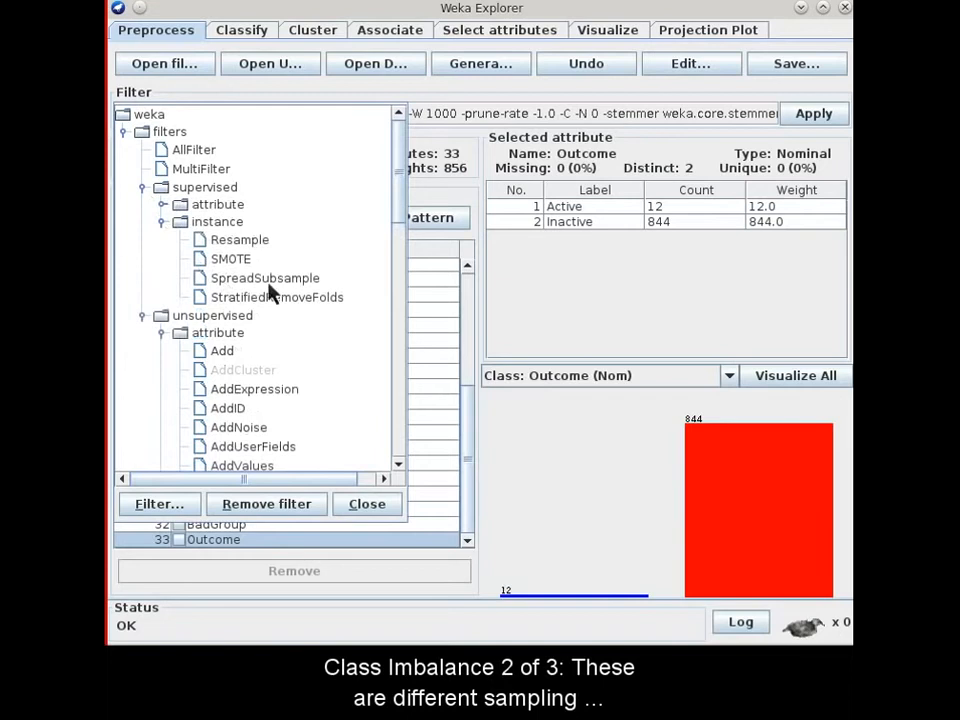
click(356, 505)
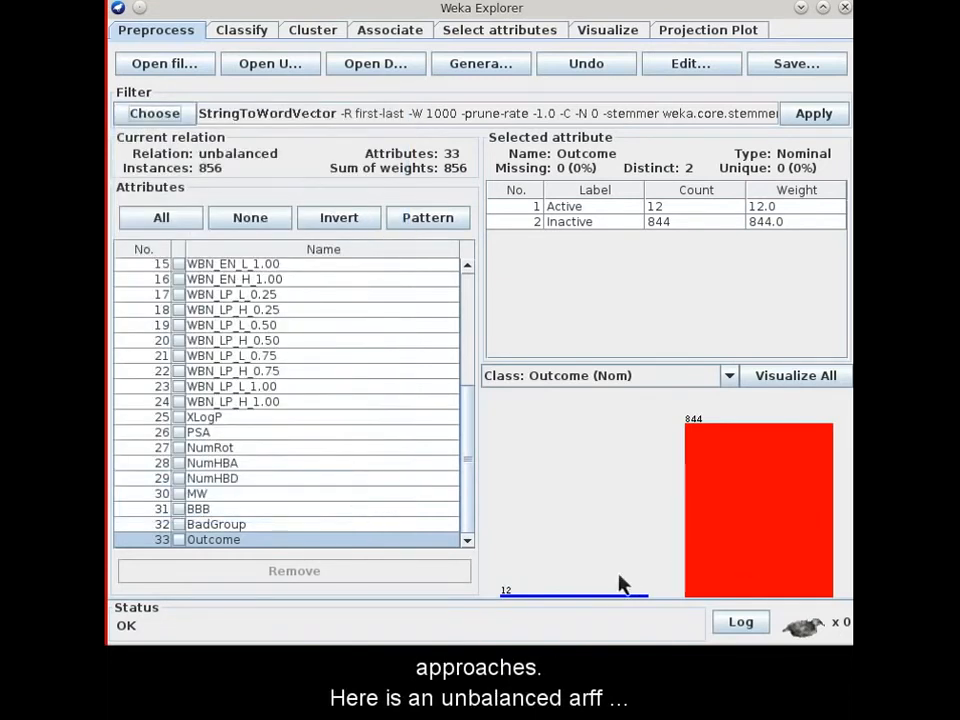
Step: Inspect the instances of the unbalanced dataset in the data viewer, especially the values in the Outcome column
click(688, 68)
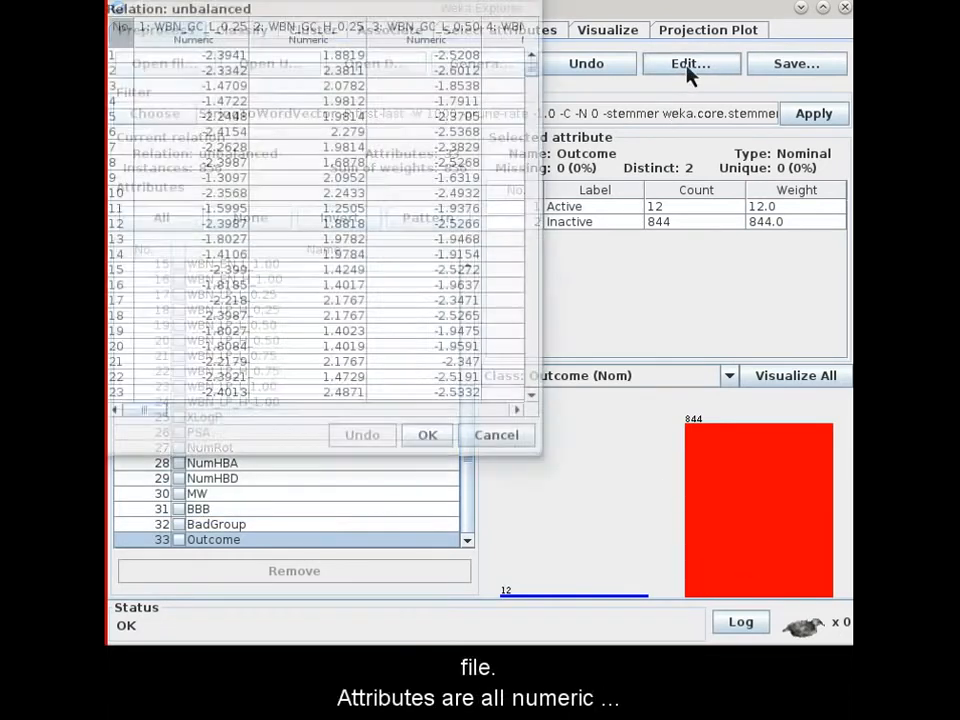
drag(150, 410, 527, 424)
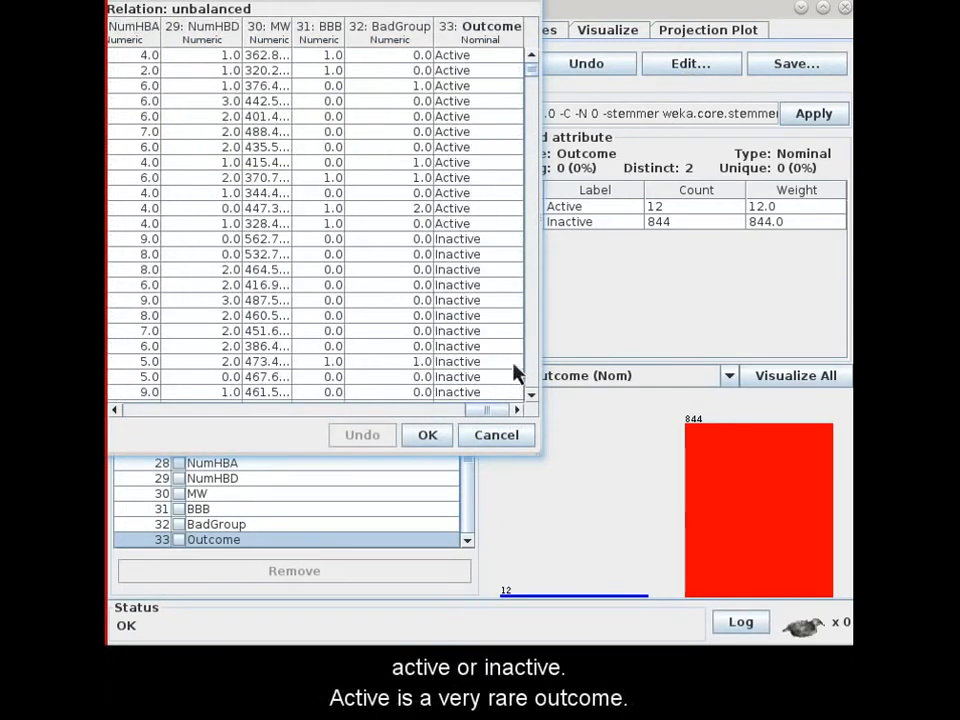
click(532, 394)
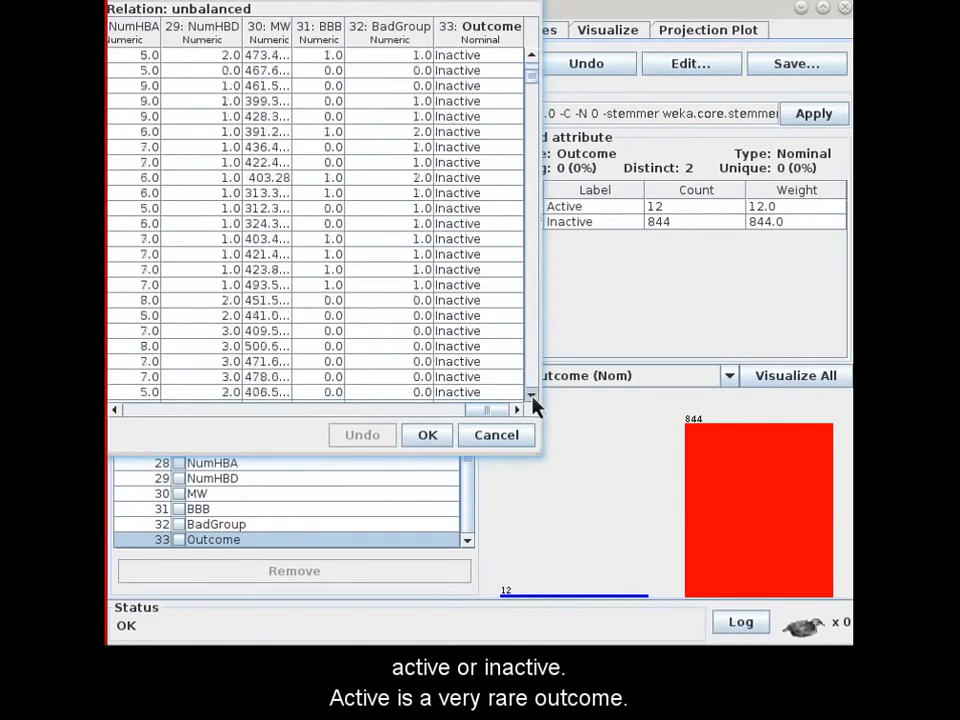
click(512, 435)
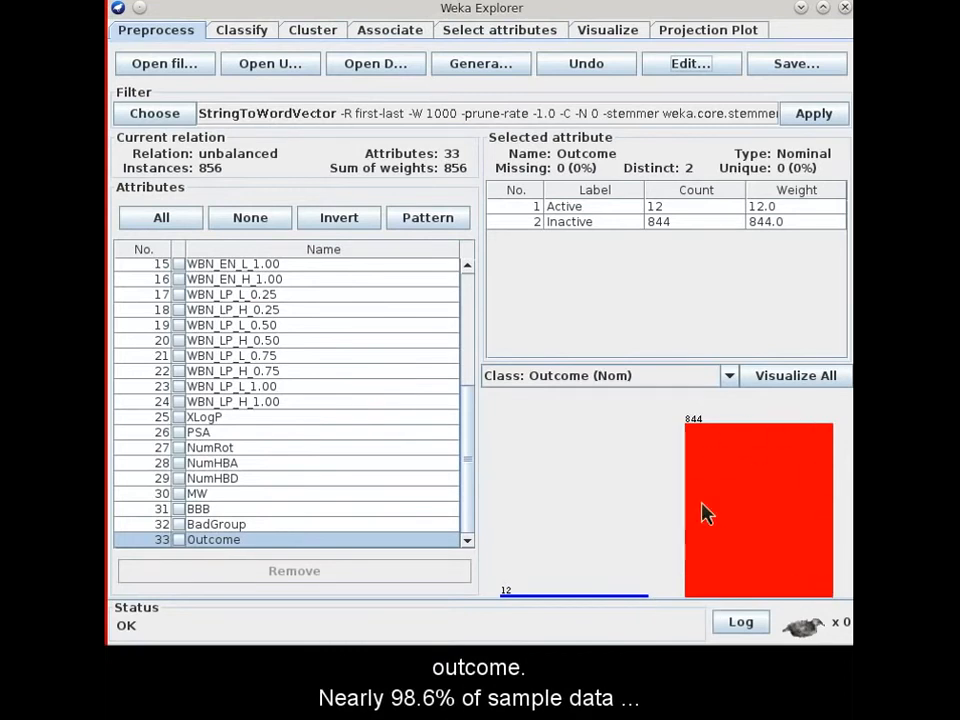
Step: Apply the supervised Resample filter with a sampleSizePercent of 50 and show the class distribution of the Outcome attribute
click(158, 114)
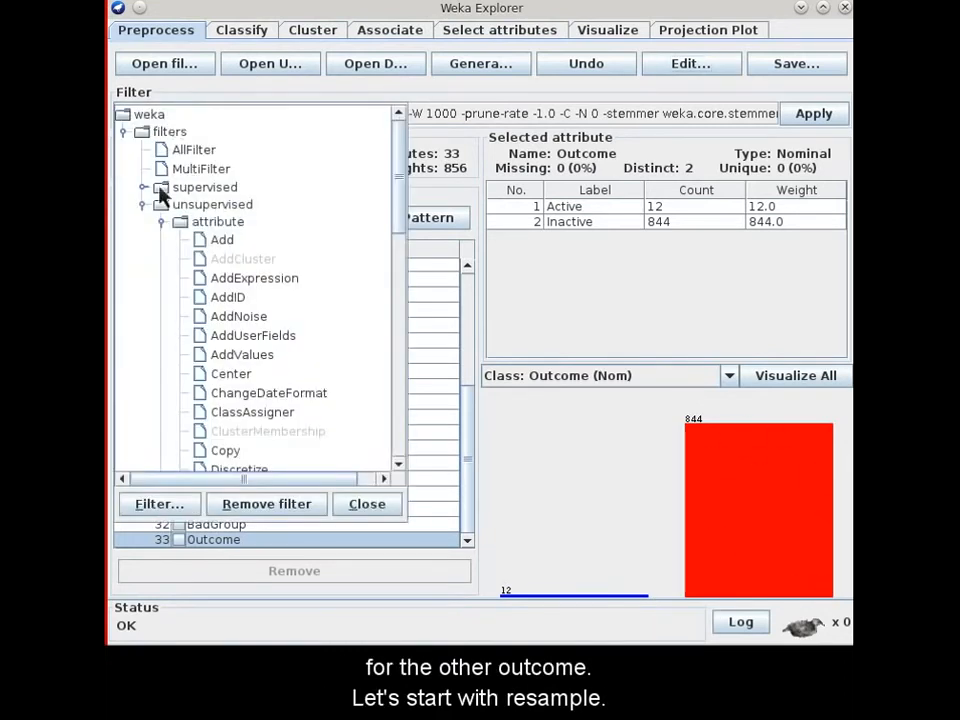
click(142, 188)
click(162, 222)
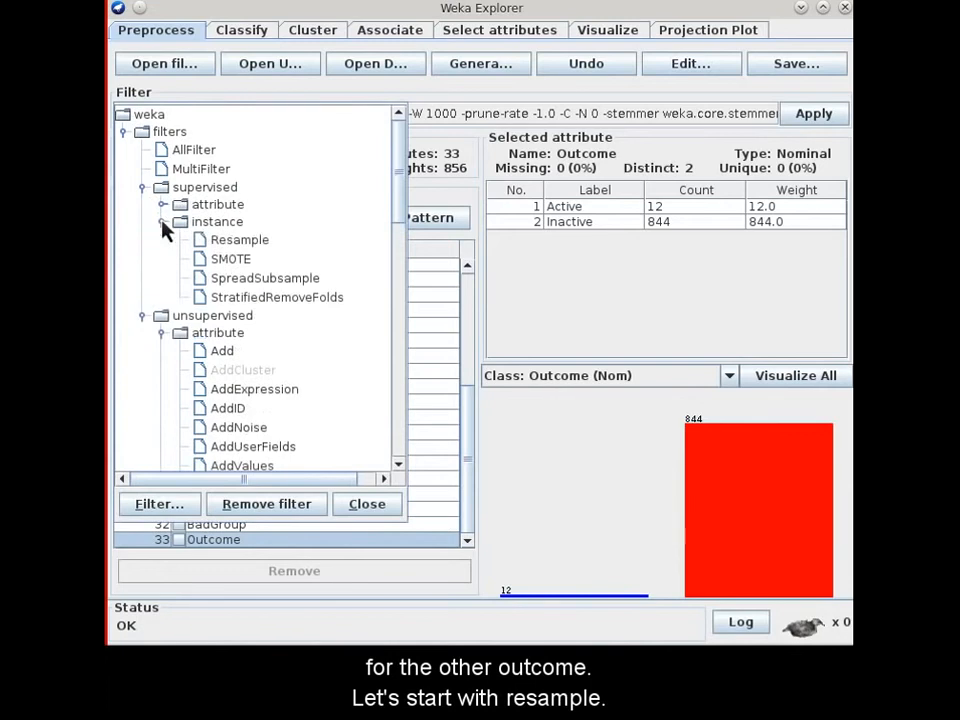
click(216, 242)
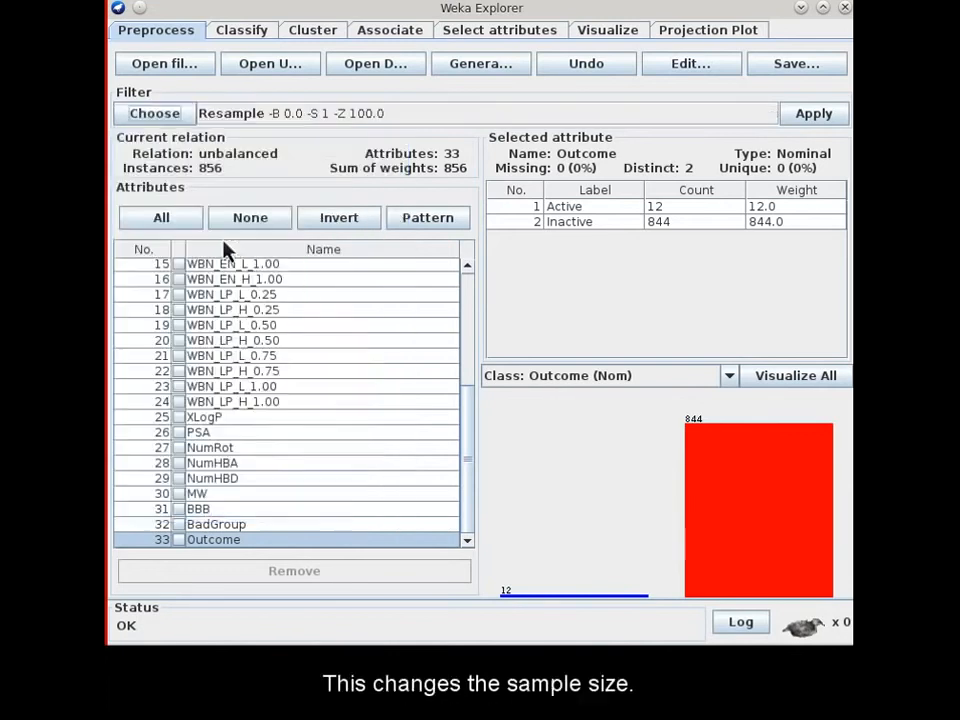
click(351, 115)
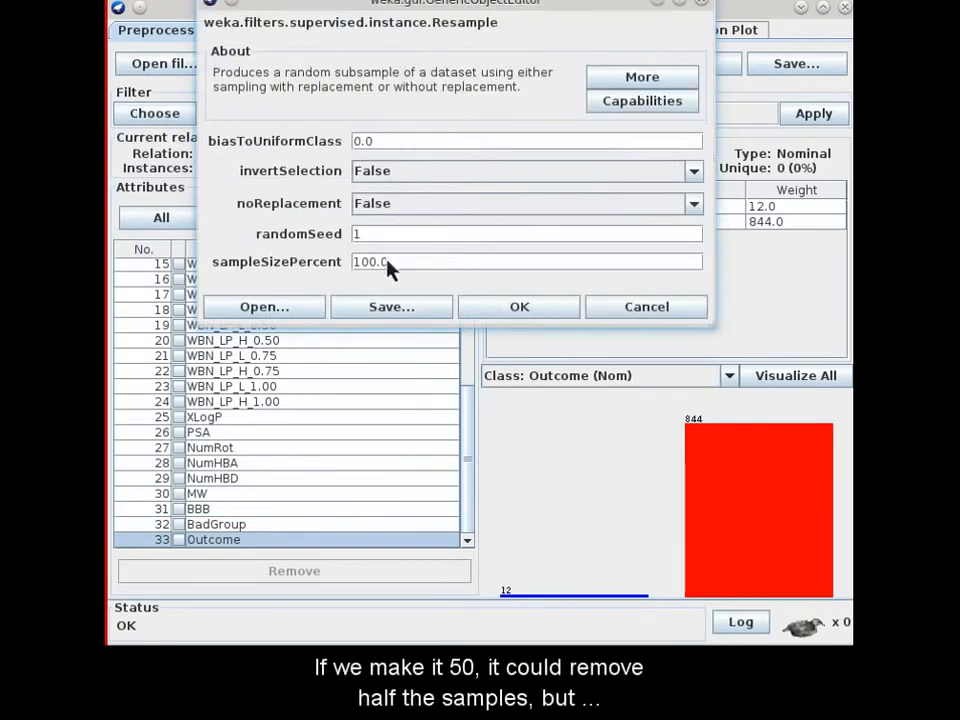
text(50)
click(490, 312)
click(804, 122)
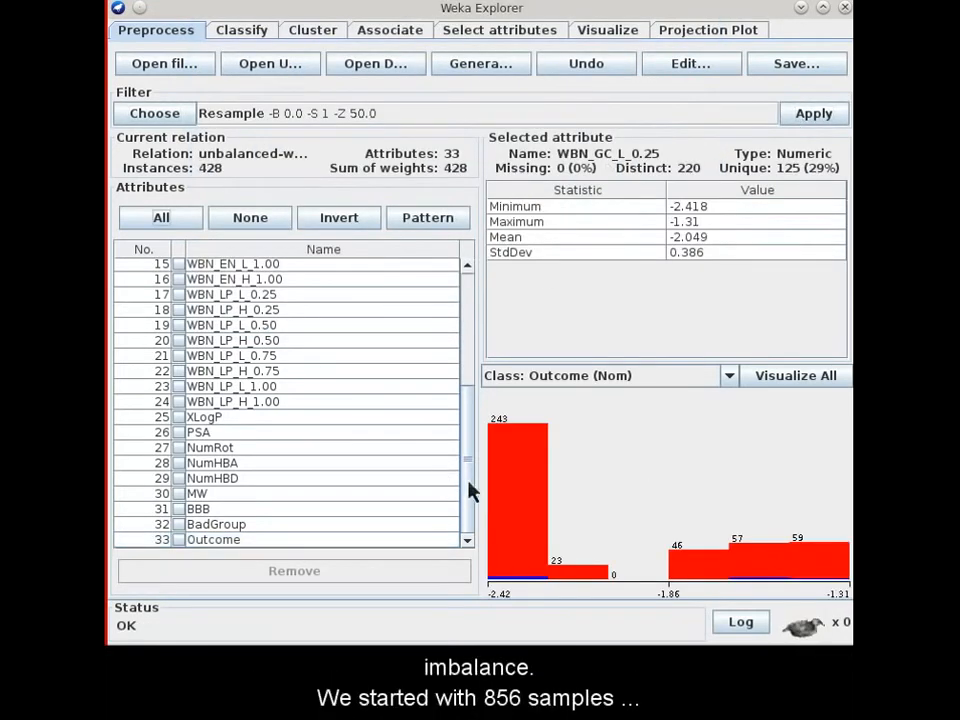
click(422, 540)
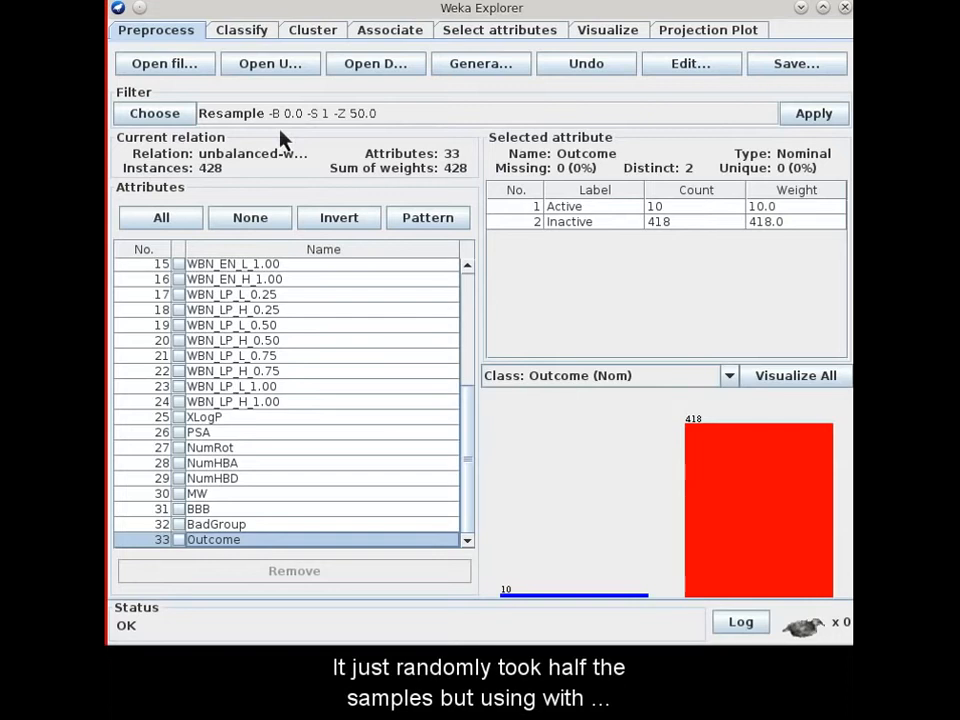
Step: Undo the 50 percent resampling and apply Resample with biasToUniformClass 1 and sampleSizePercent 2.8, viewing the Outcome distribution
click(586, 72)
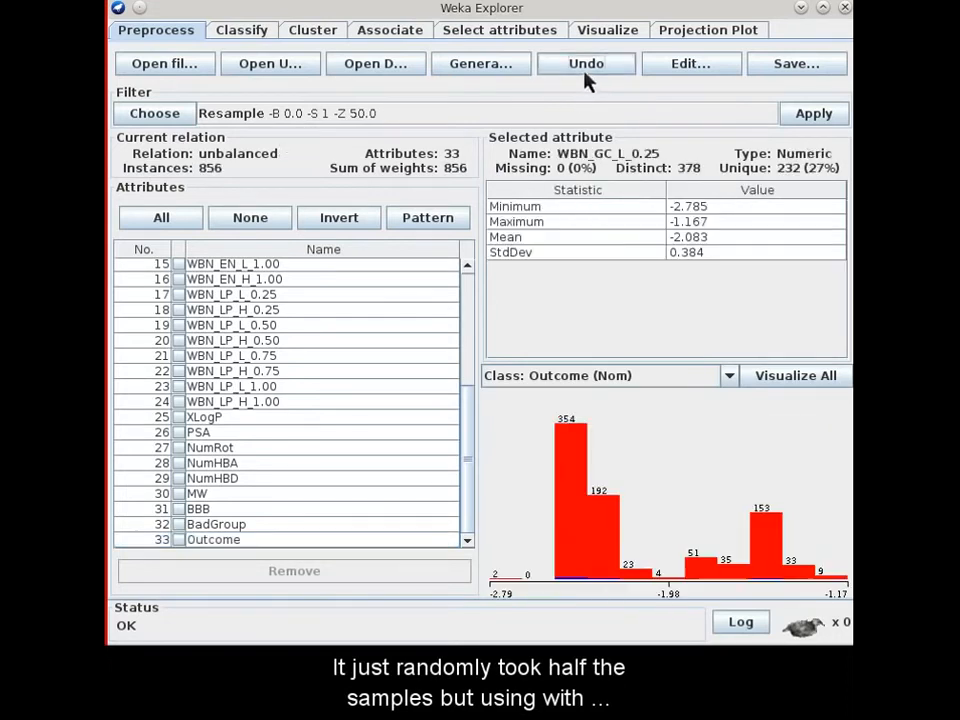
click(240, 114)
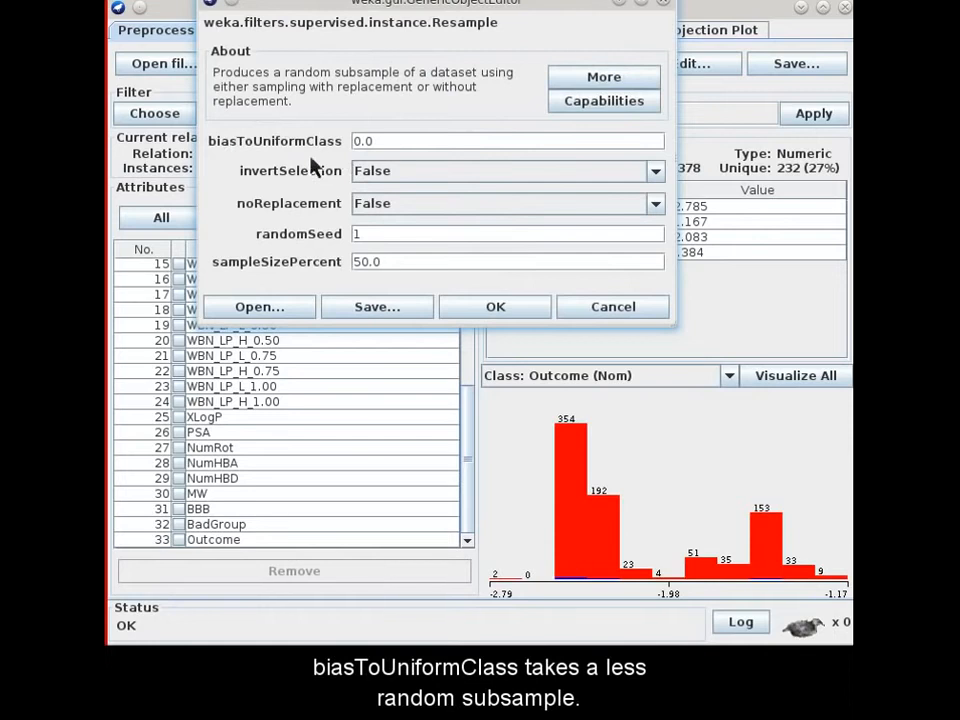
click(381, 147)
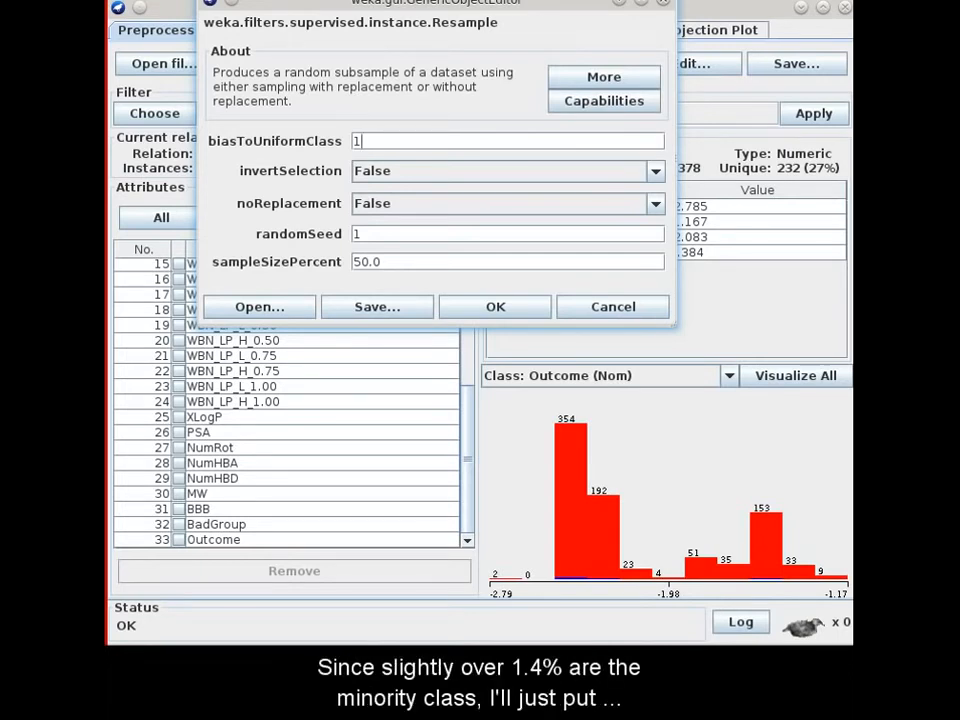
click(364, 265)
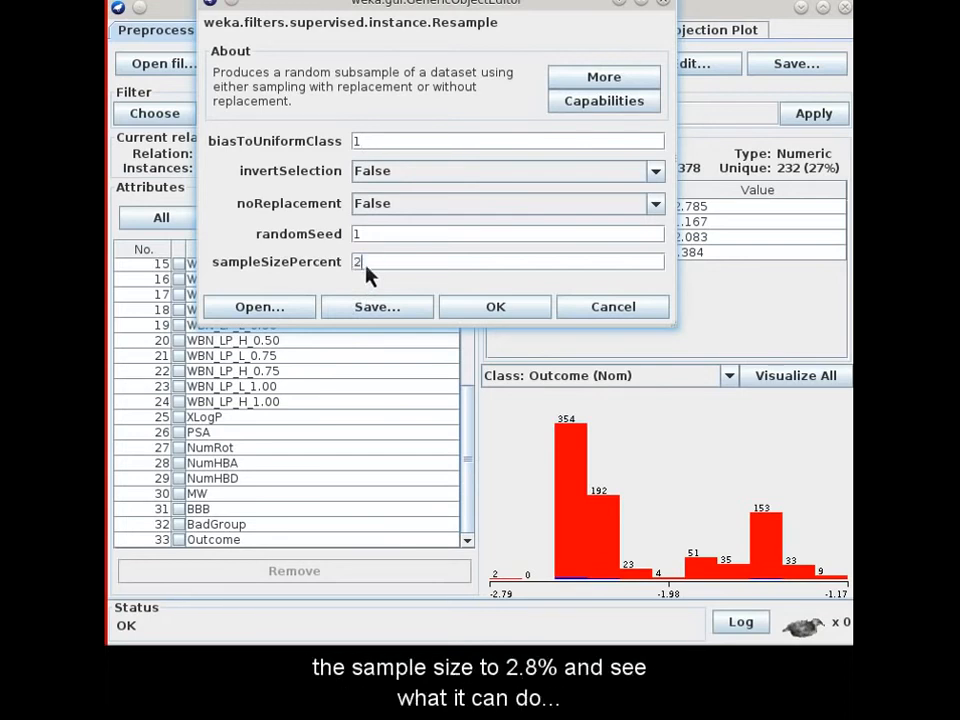
text(2.8)
click(494, 312)
click(813, 118)
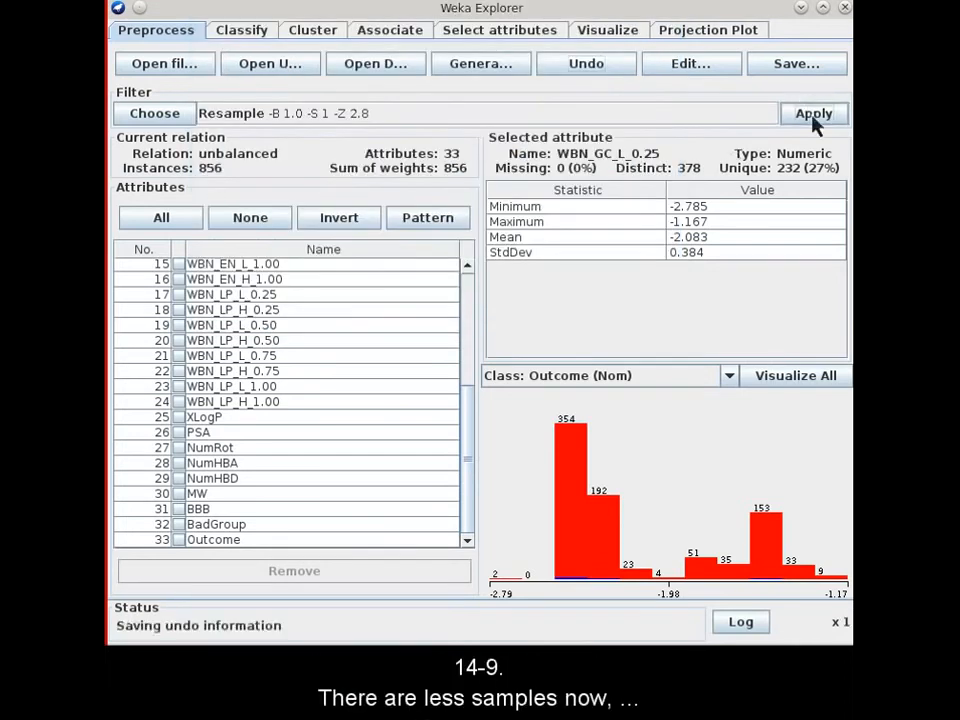
click(418, 540)
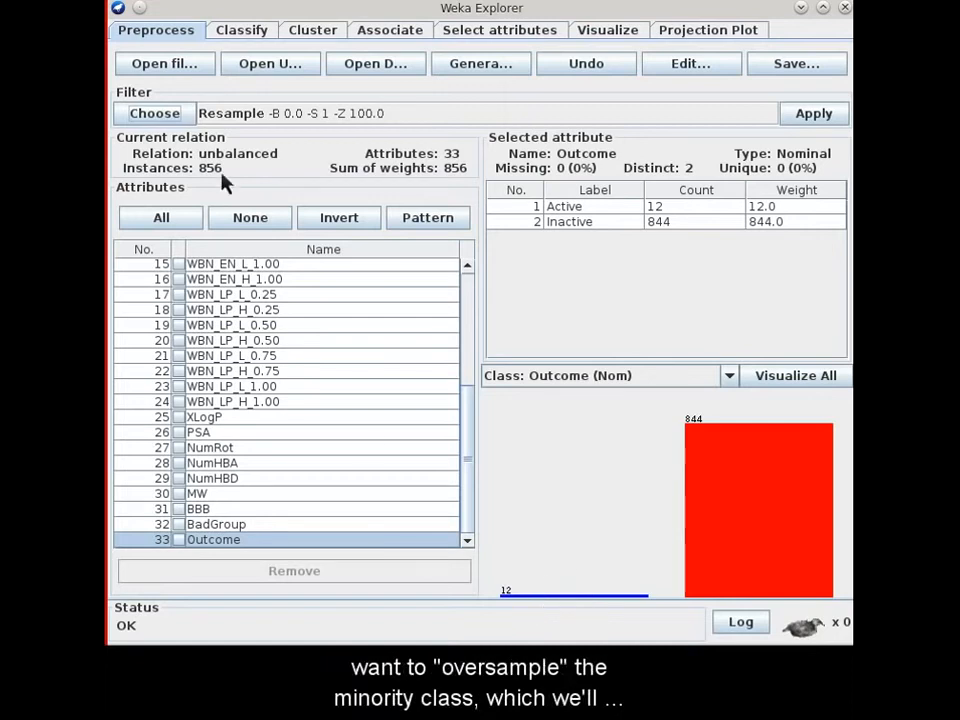
Step: Apply the supervised SMOTE filter with a percentage of 200 and show the class distribution of the Outcome attribute
click(155, 113)
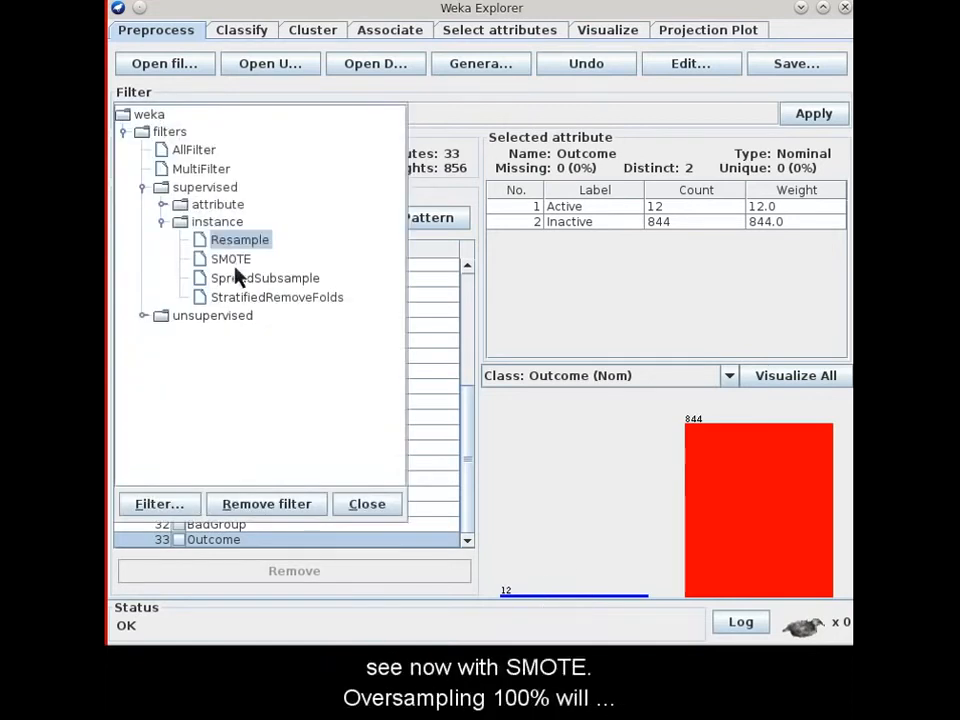
click(236, 266)
click(310, 123)
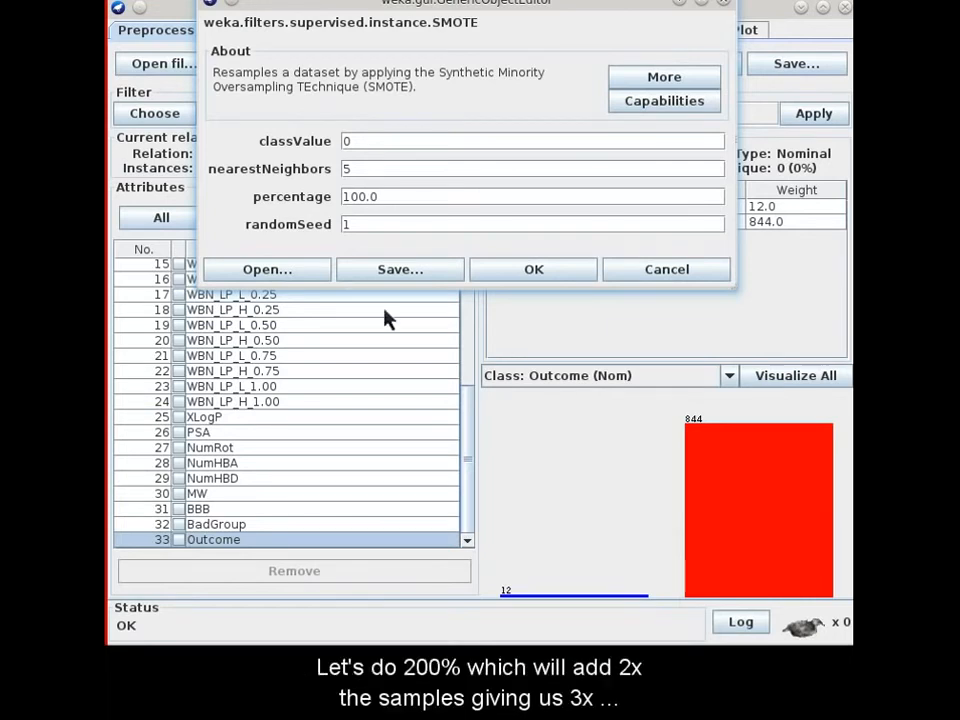
click(350, 197)
key(BackSpace)
text(2)
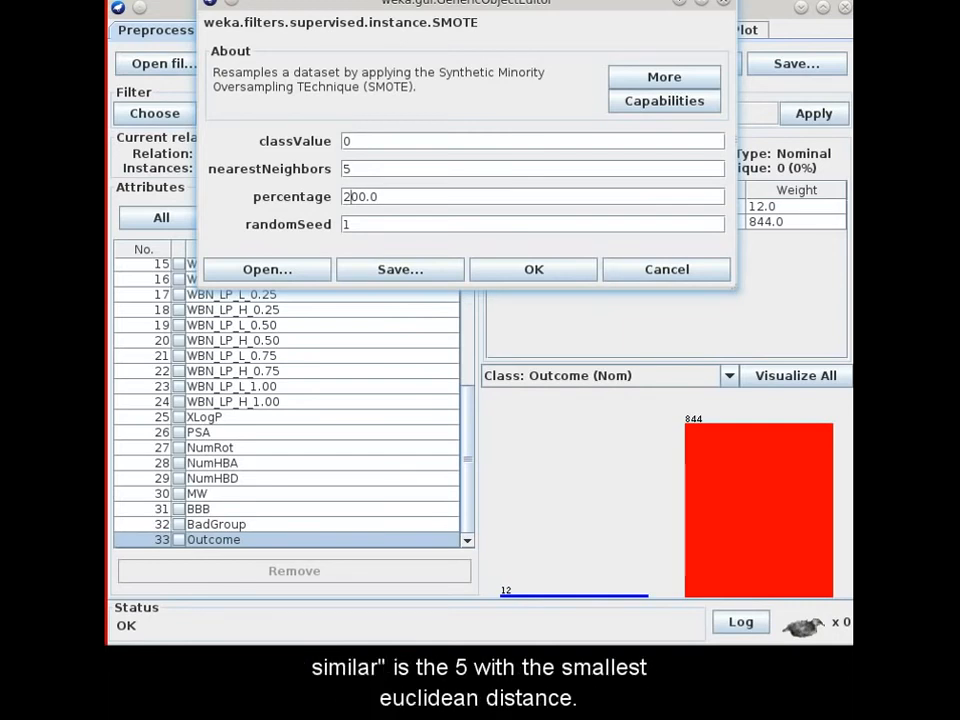
click(546, 272)
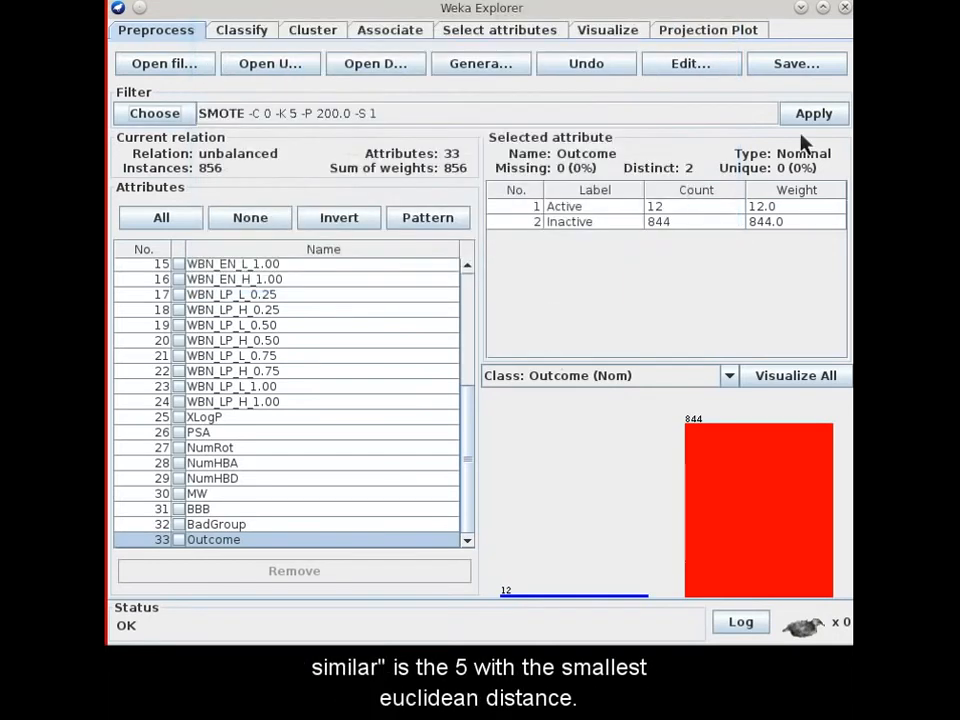
click(818, 120)
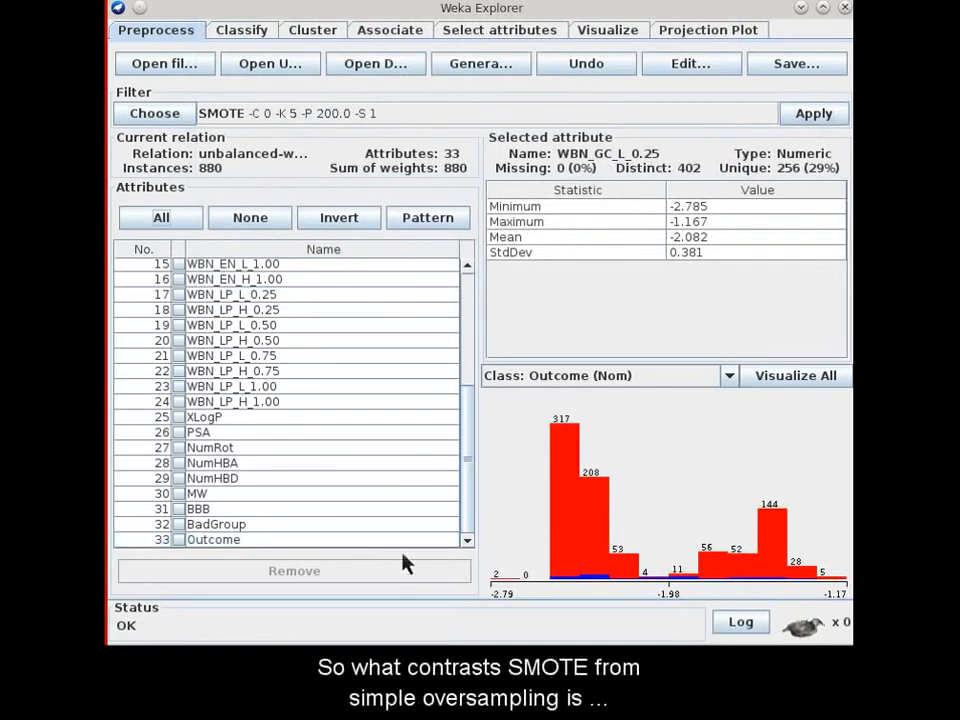
click(395, 540)
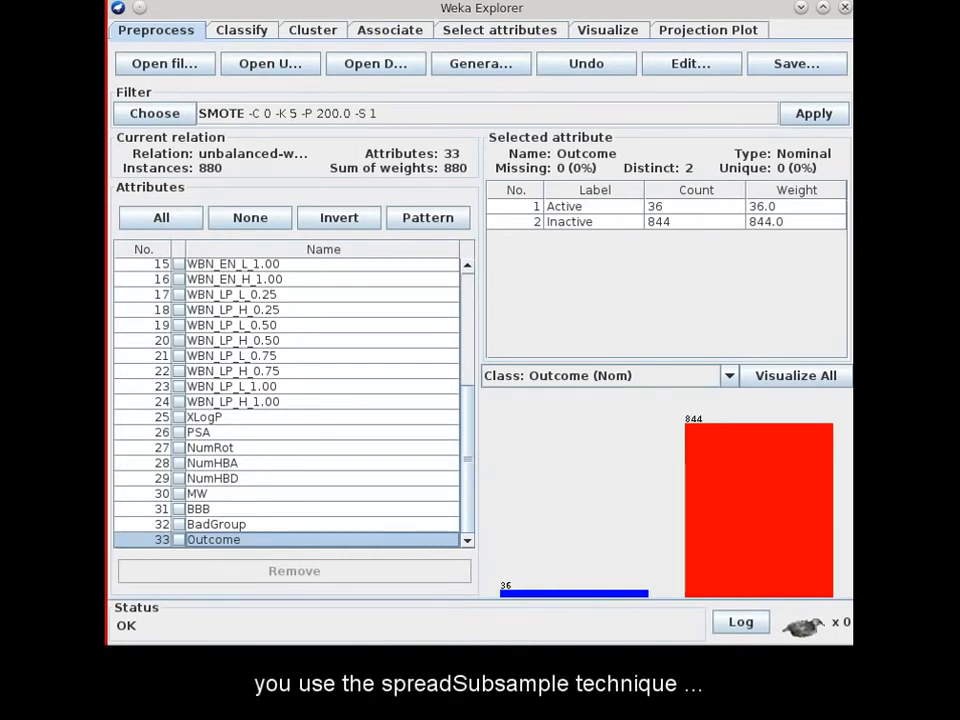
Step: Choose the SpreadSubsample filter and switch back to SMOTE with its default settings, without applying either
click(168, 117)
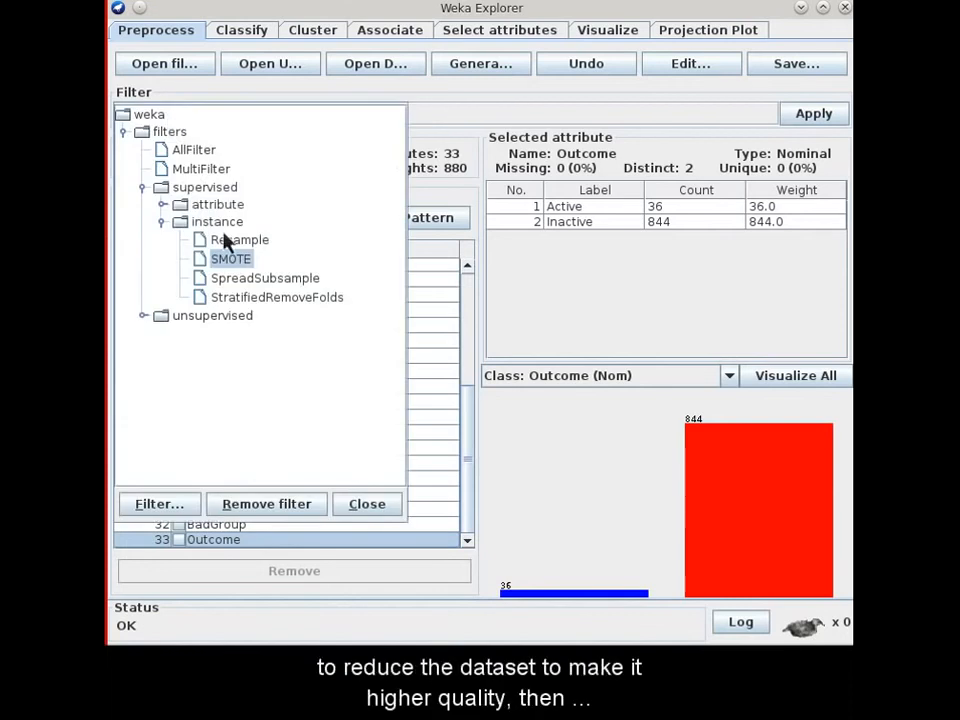
click(264, 282)
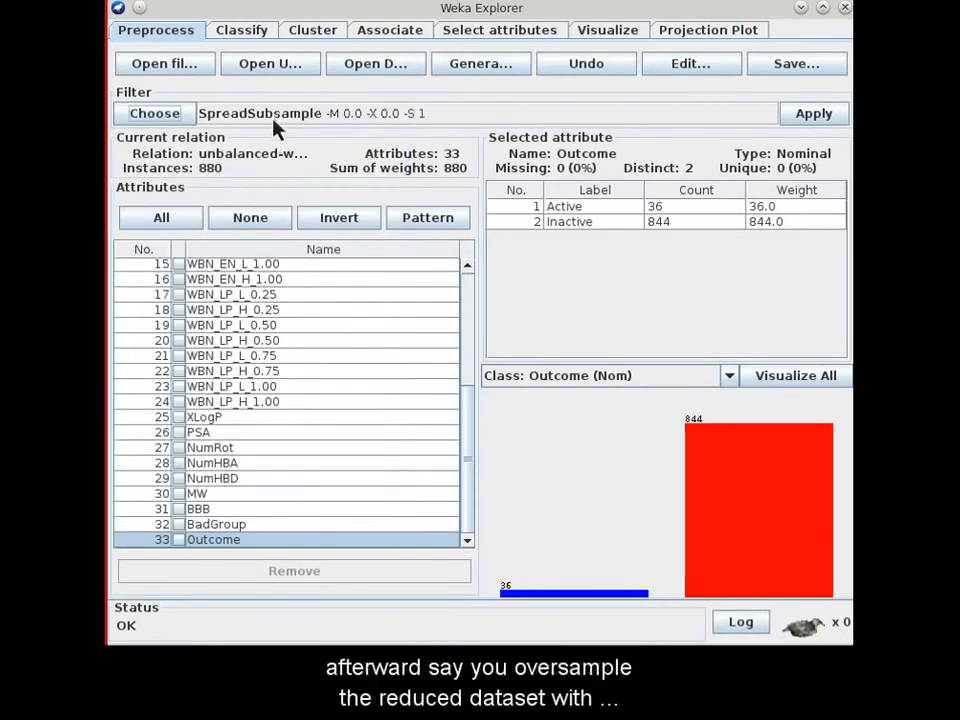
click(168, 118)
click(240, 259)
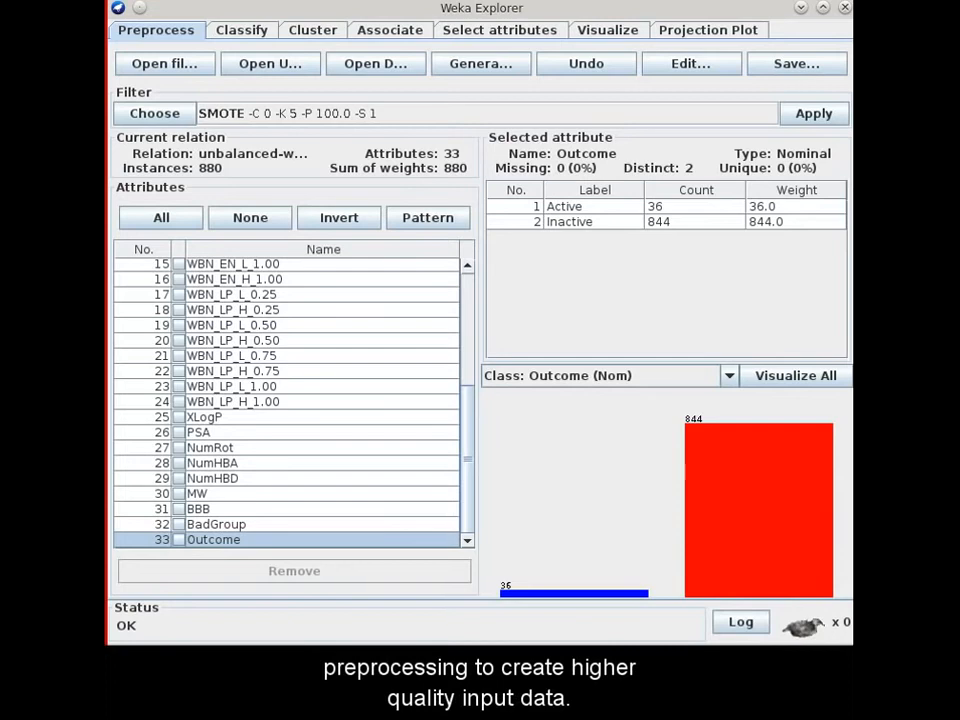
Step: Examine the classifiers offered in the functions, lazy, meta, misc, rules and trees groups without choosing one
click(257, 38)
click(185, 76)
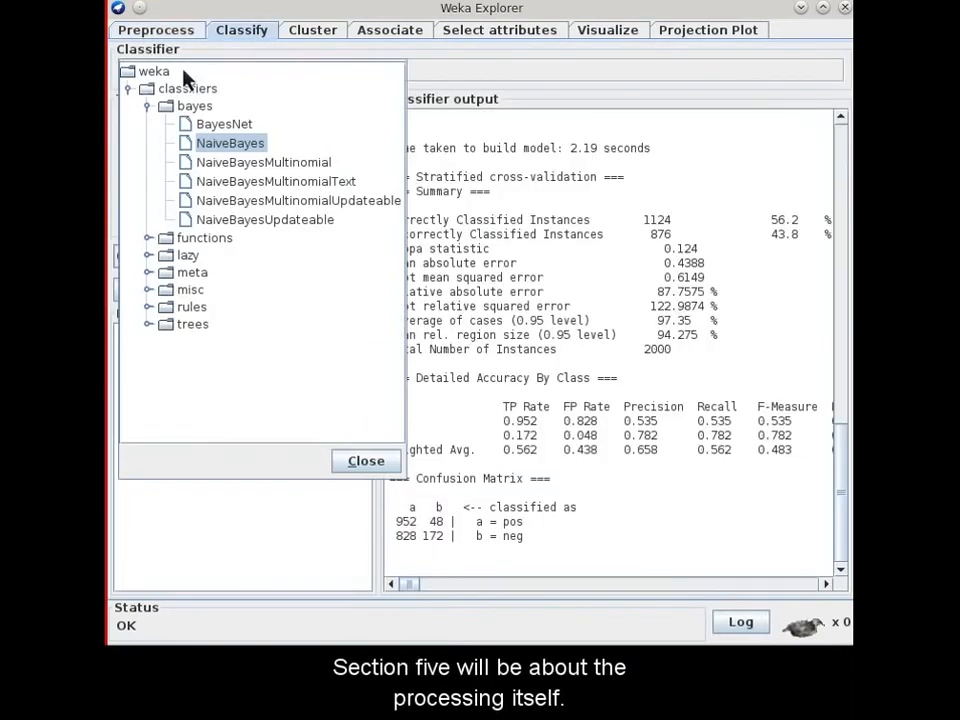
click(150, 240)
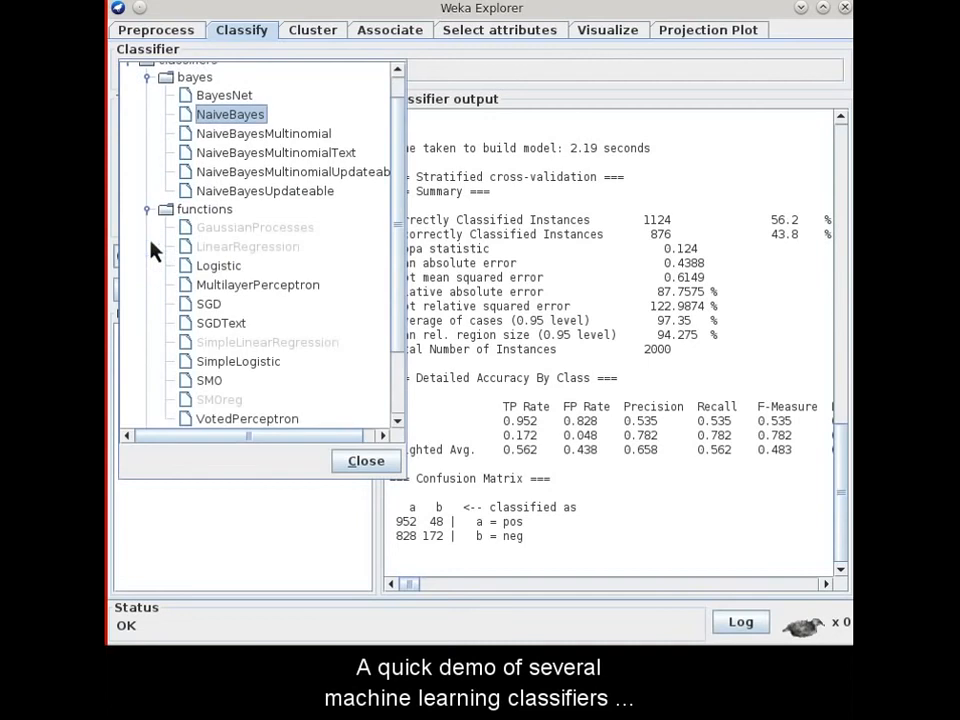
scroll(215, 316, down, 2)
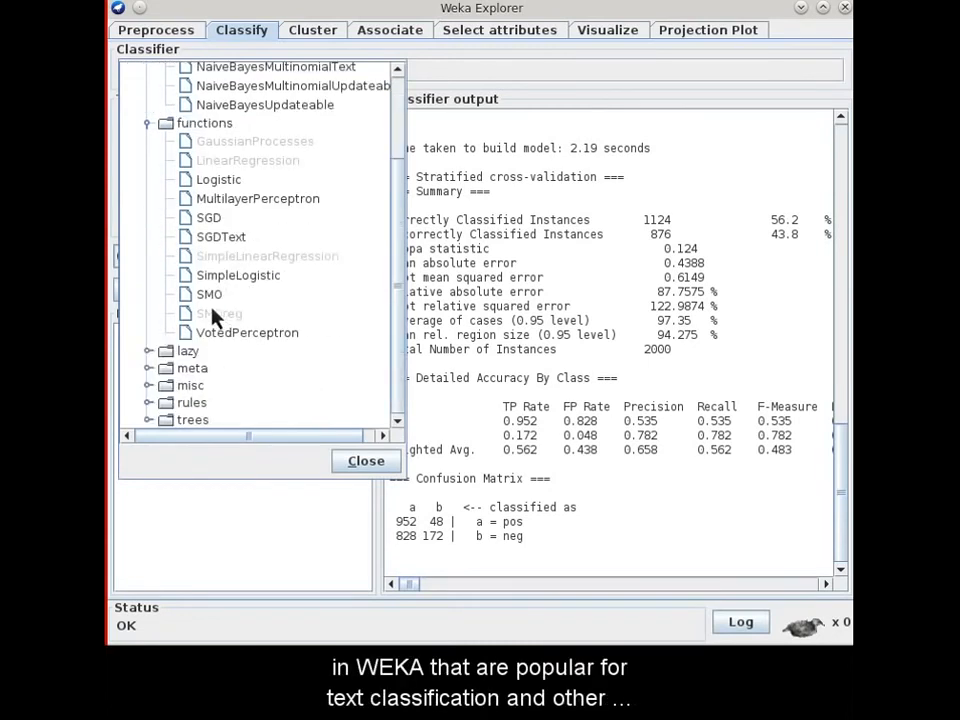
click(149, 352)
scroll(205, 385, down, 1)
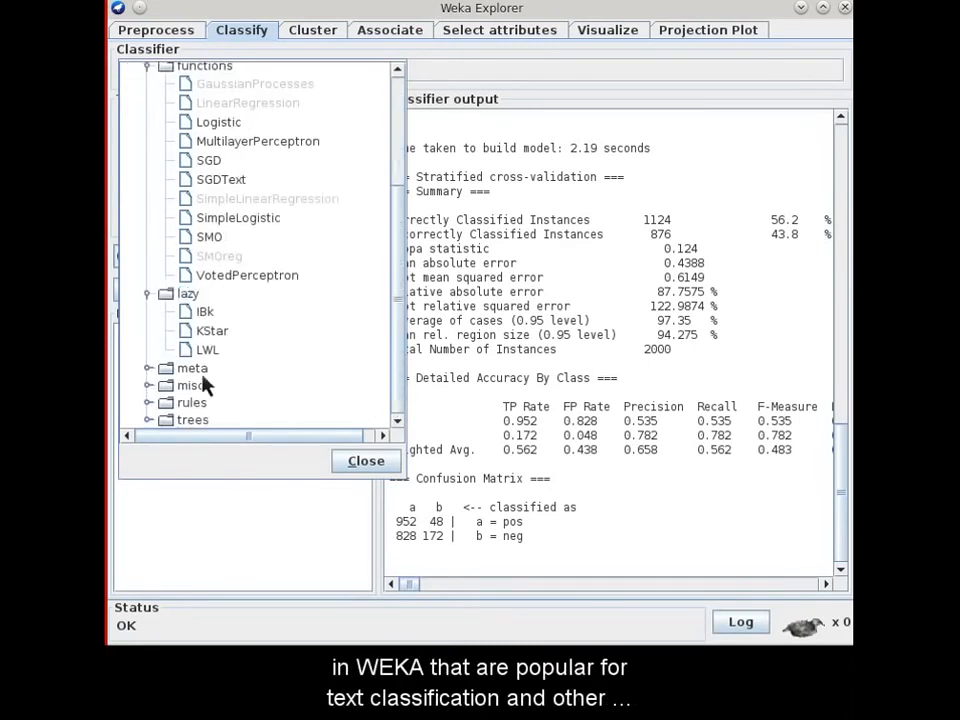
click(149, 369)
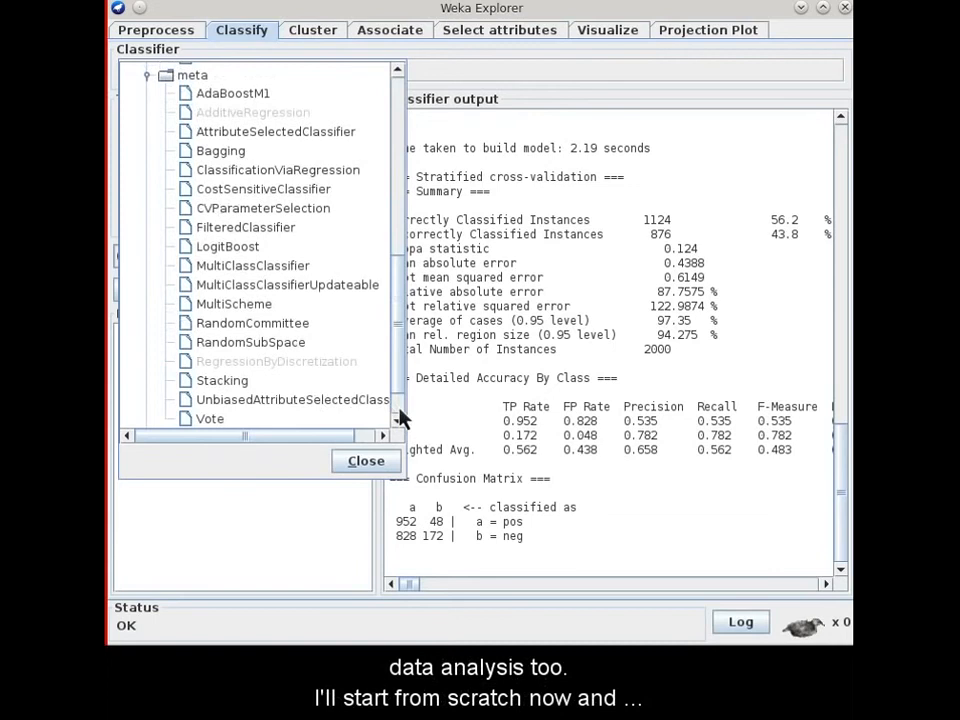
scroll(235, 418, down, 1)
click(149, 386)
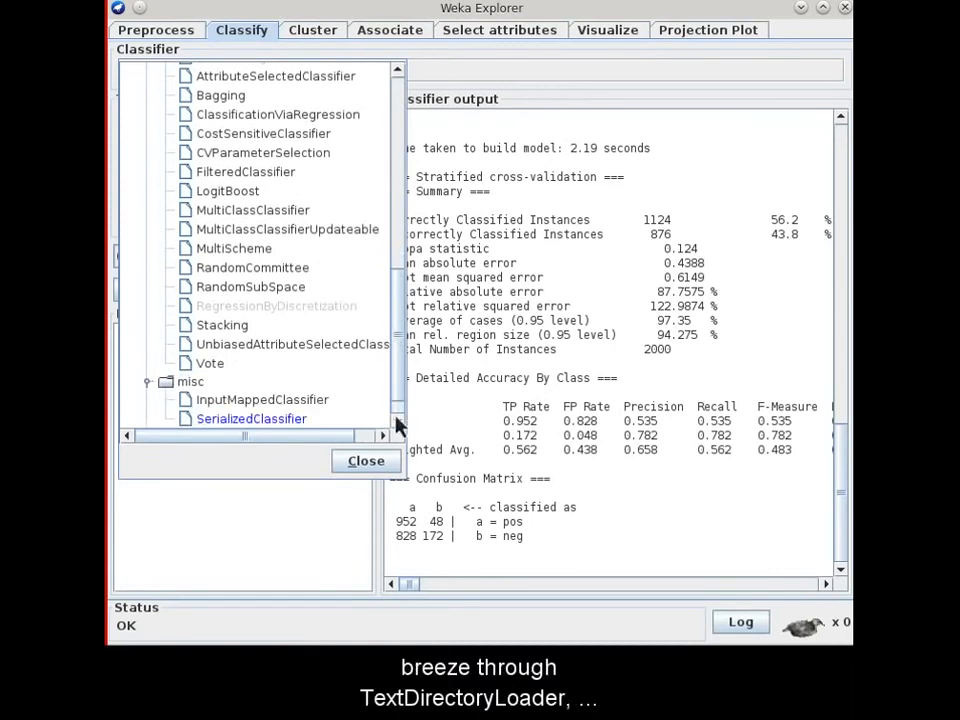
scroll(205, 425, down, 1)
click(148, 403)
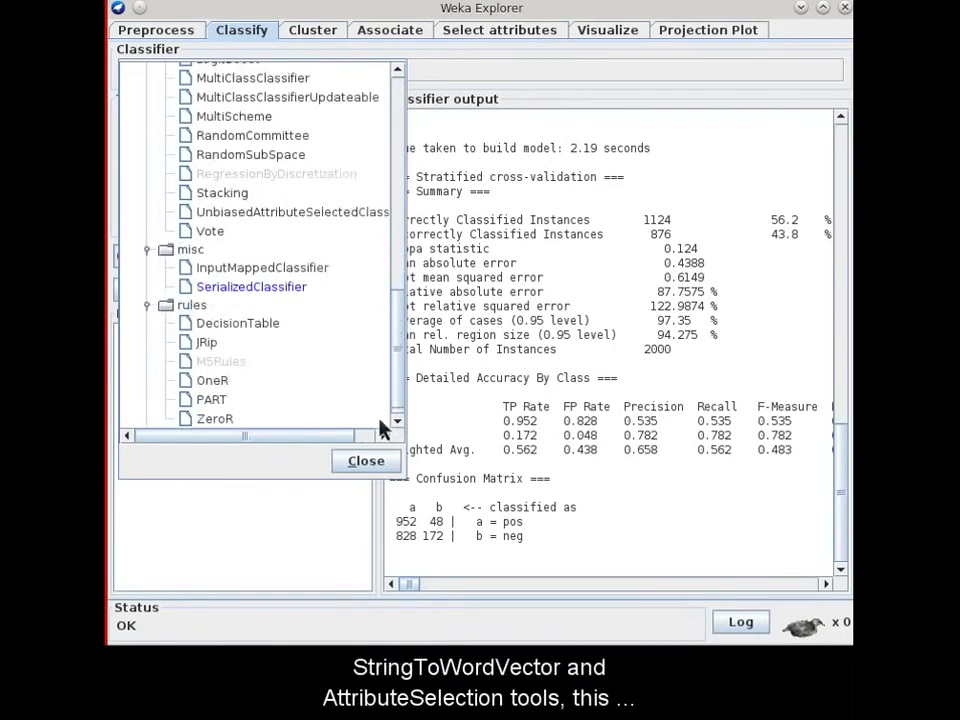
click(398, 423)
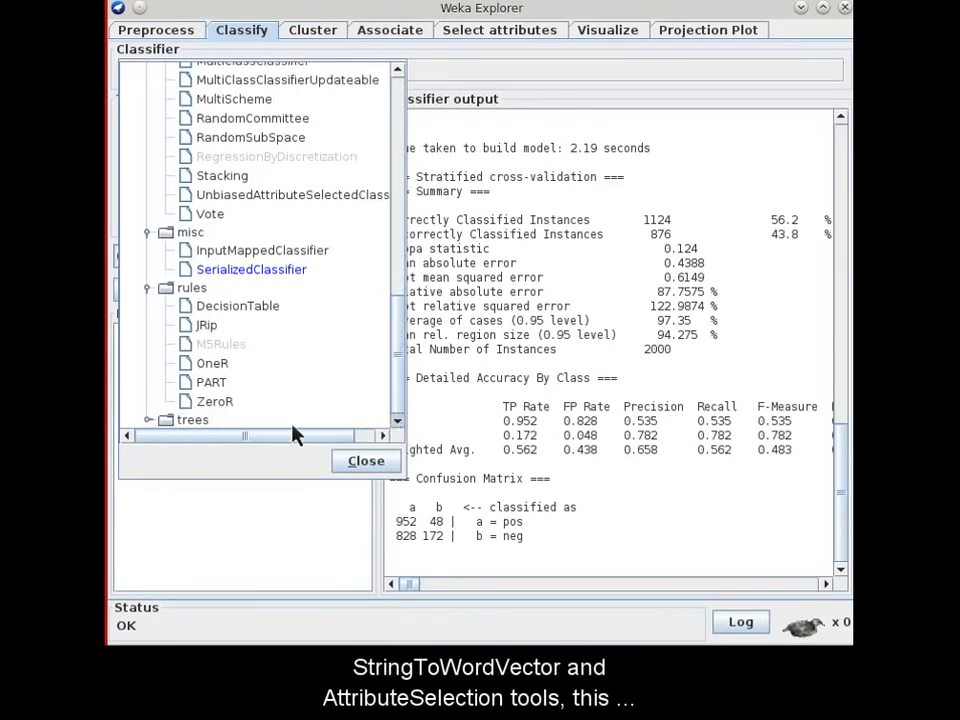
click(149, 421)
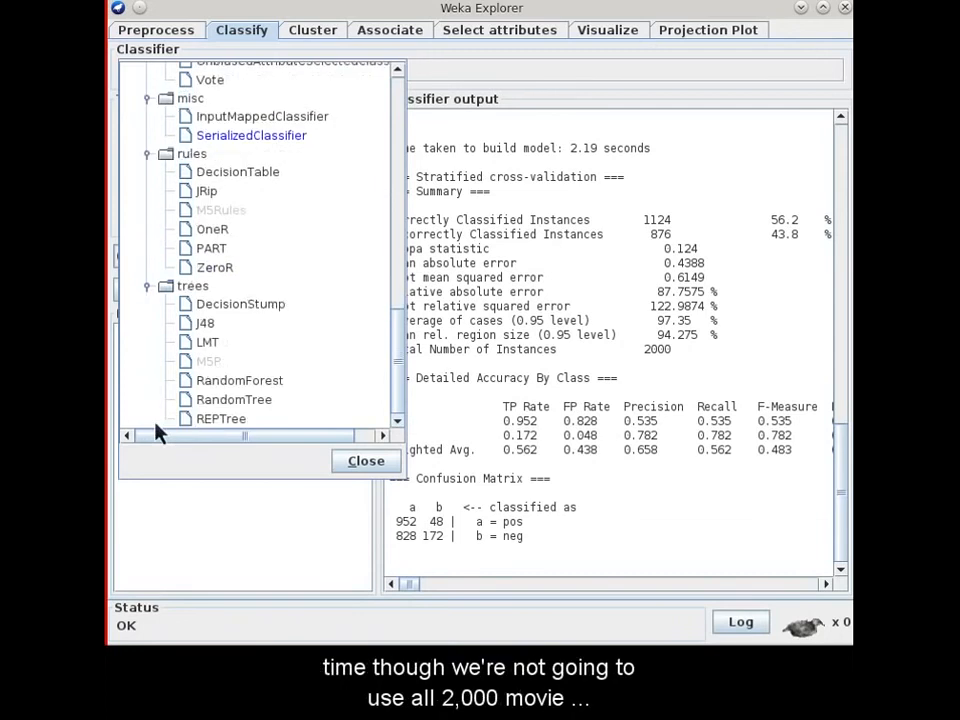
click(366, 465)
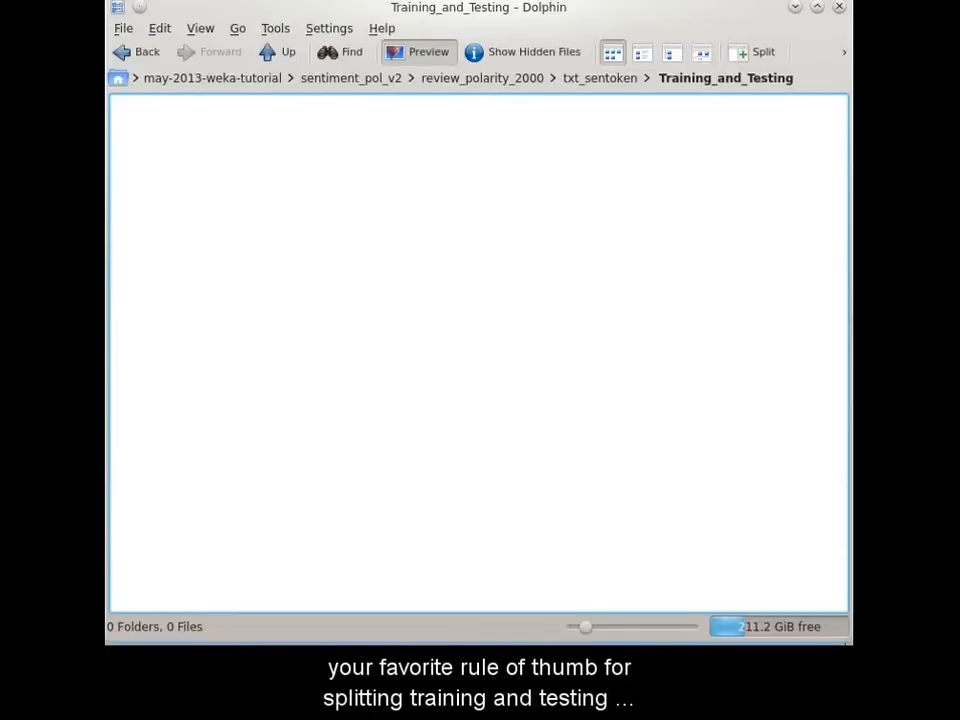
Step: Paste the TEST and TRAIN folders into Training_and_Testing and inspect the files in TRAIN's pos and neg subfolders
key(ctrl+v)
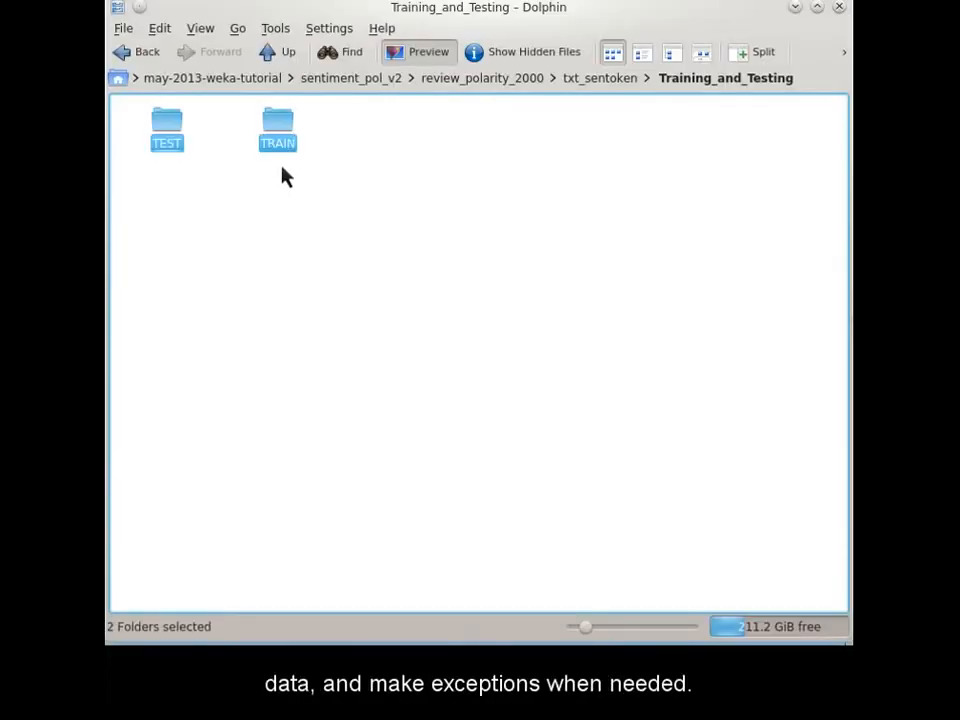
click(285, 148)
click(279, 152)
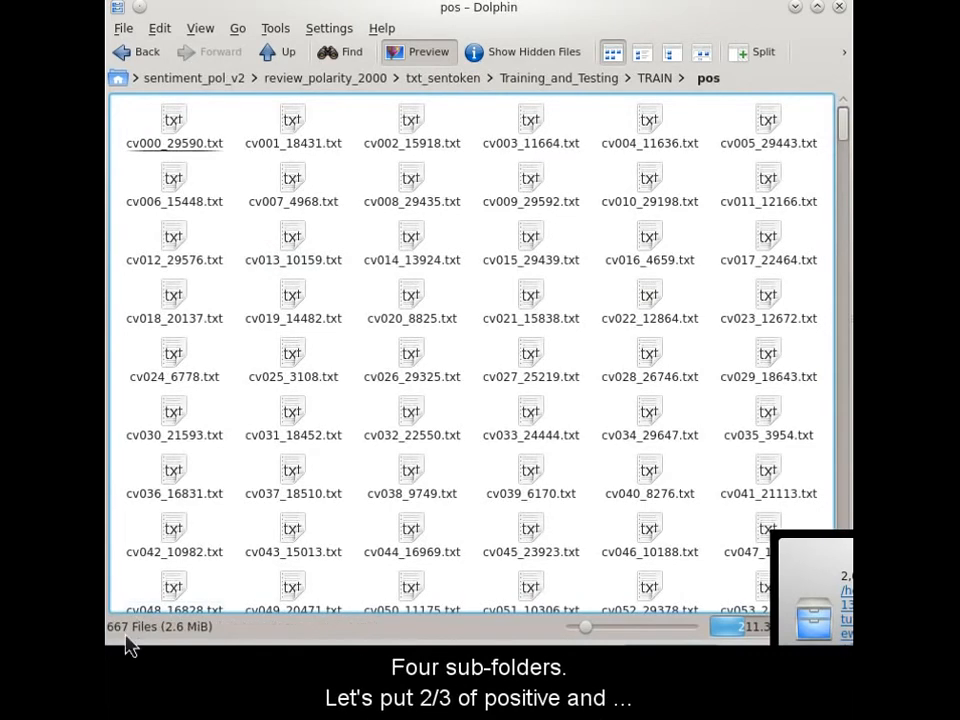
click(652, 80)
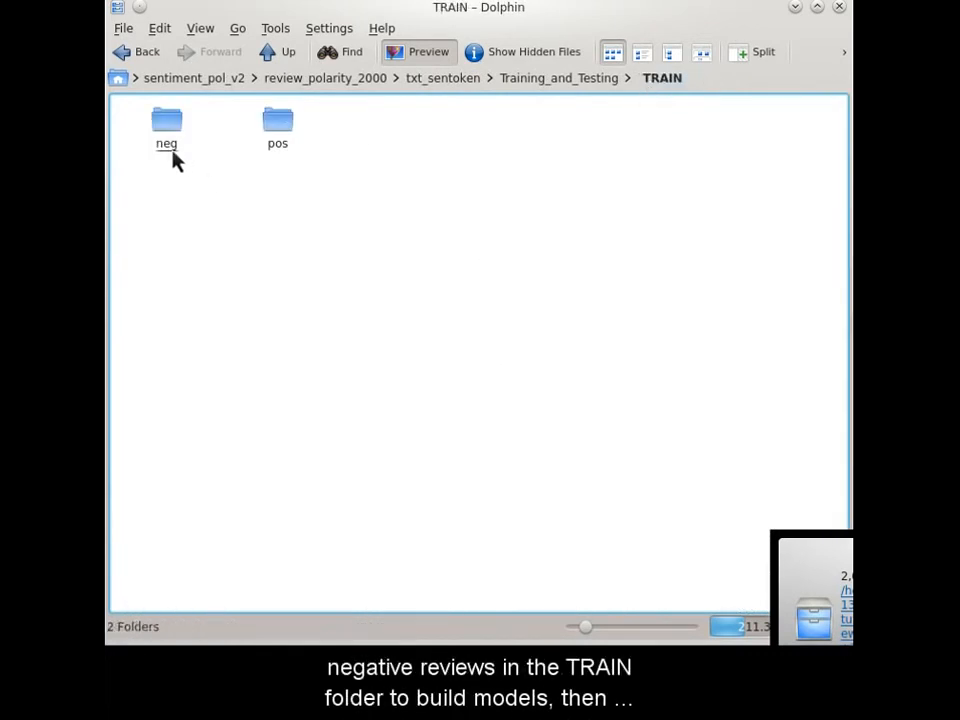
click(170, 150)
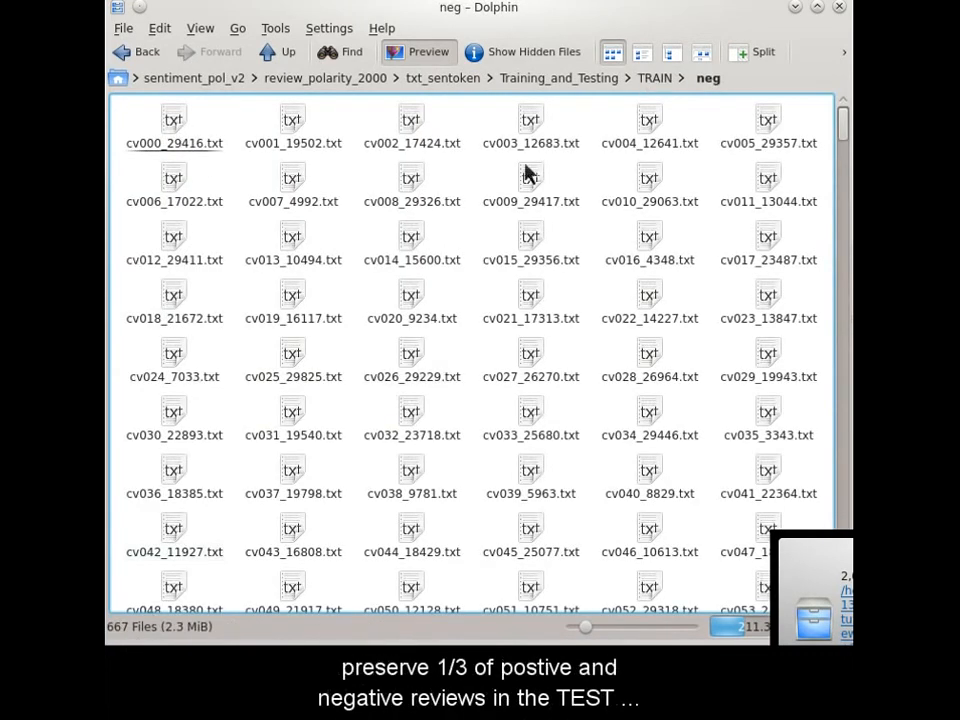
Step: Inspect the review files in the TEST folder's neg subfolder and return to the TEST folder
click(559, 78)
click(170, 150)
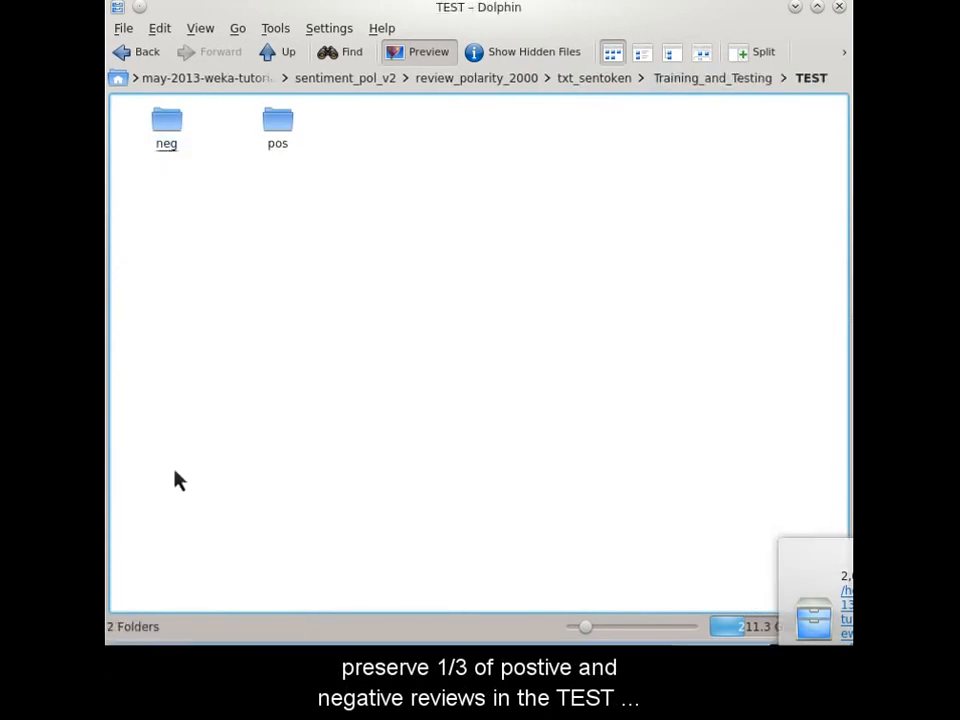
click(169, 150)
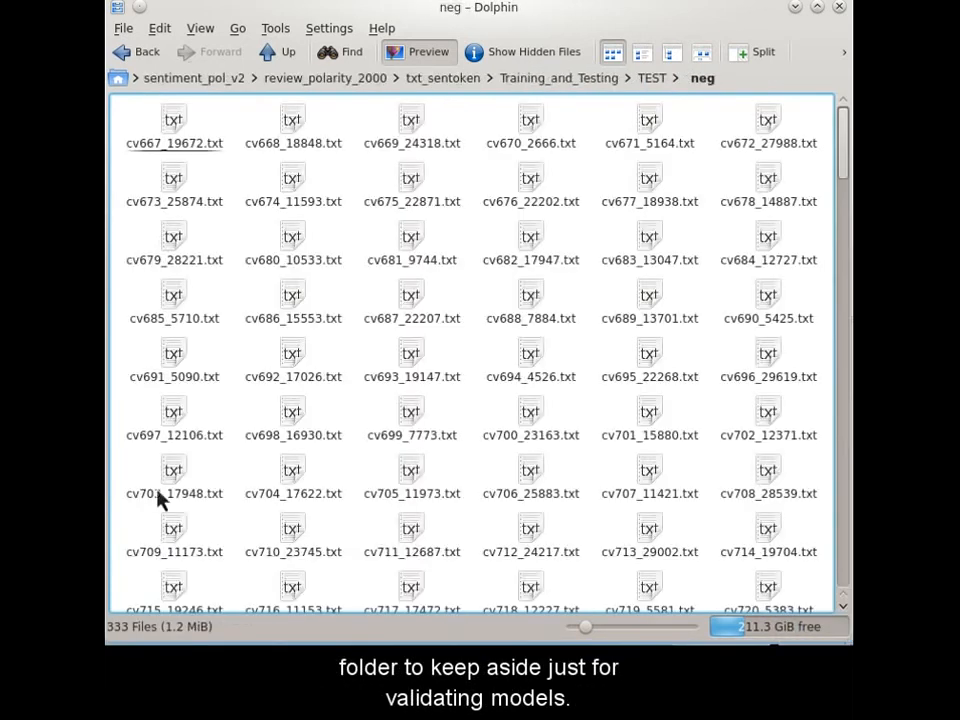
click(650, 80)
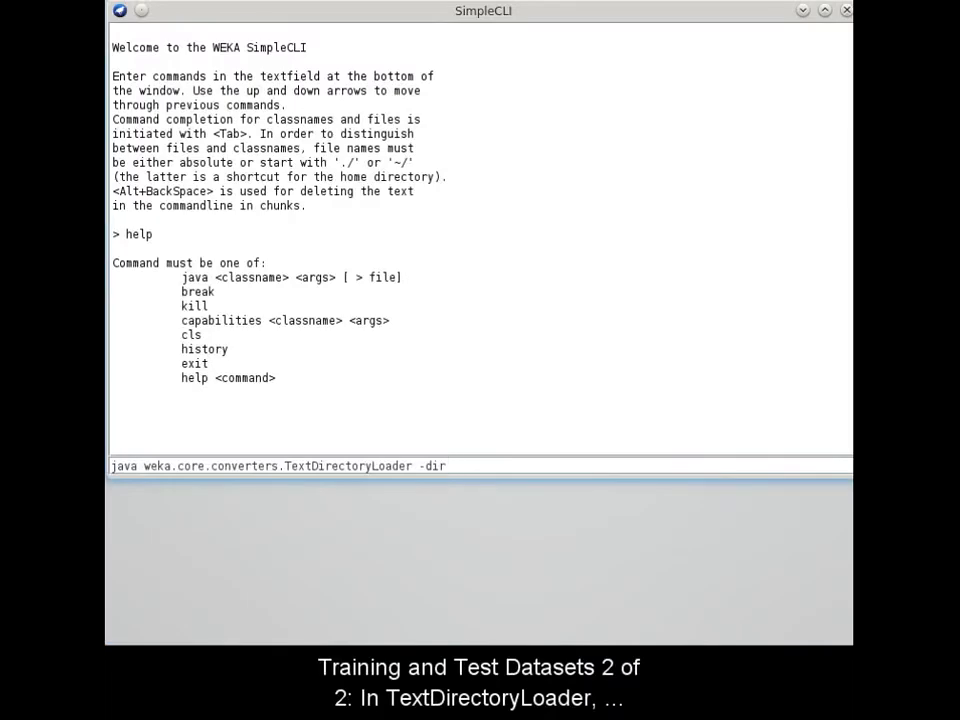
Step: Run TextDirectoryLoader on the TRAIN directory with output to weka-3-7-8/data/TRAIN.arff, and locate that file from Weka Explorer without loading it
key(ctrl+v)
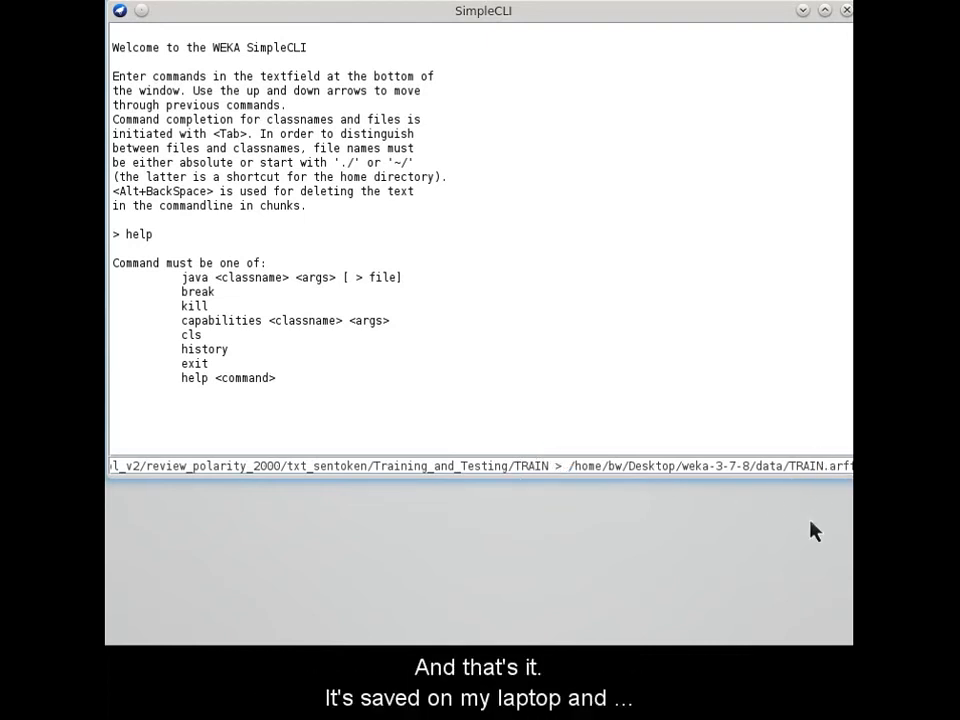
key(Return)
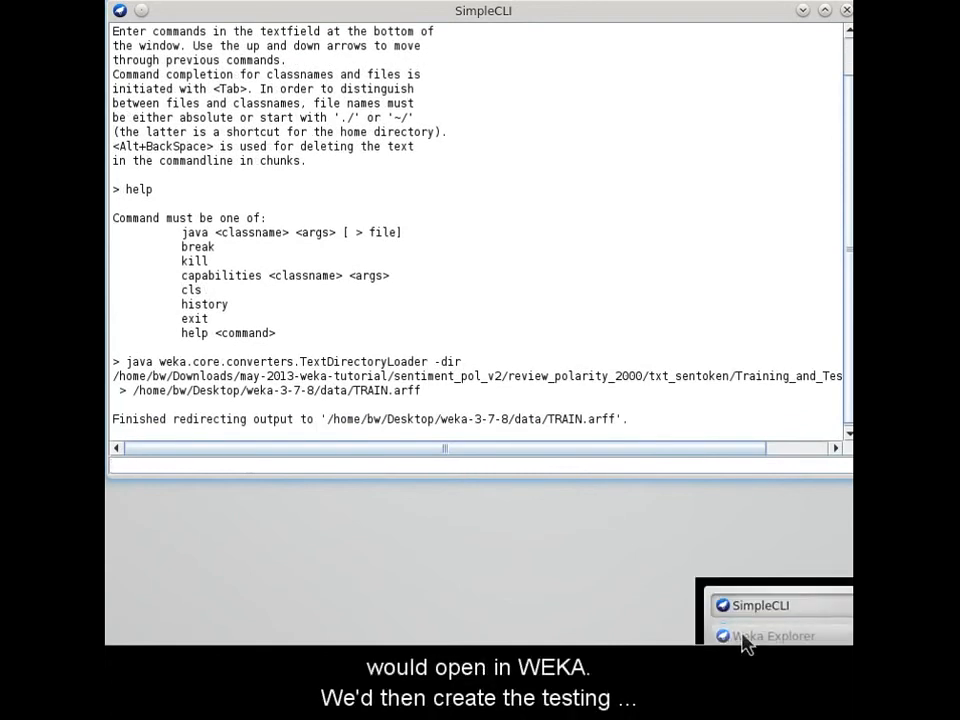
click(744, 638)
click(150, 70)
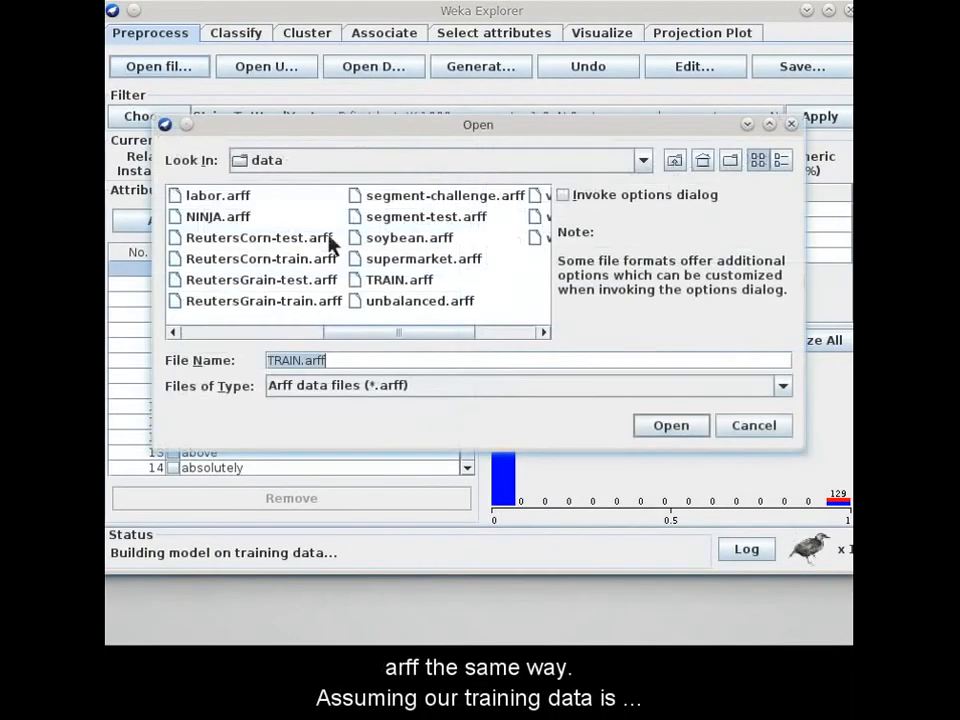
click(390, 283)
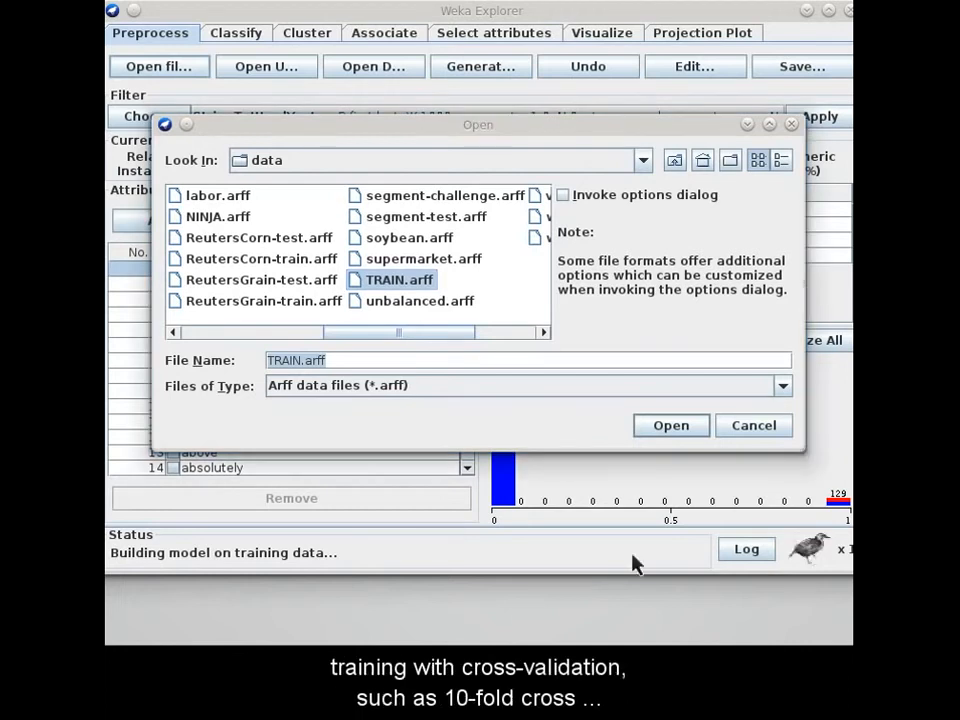
click(741, 427)
Step: Set the number of cross-validation folds for classification to 10
click(232, 34)
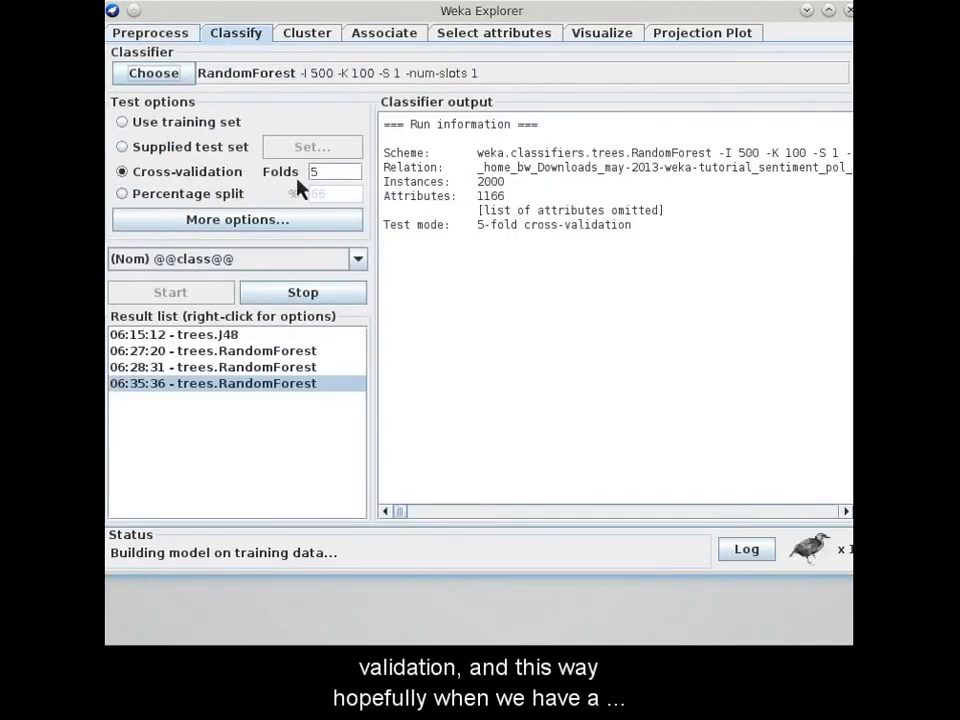
click(334, 178)
key(BackSpace)
text(10)
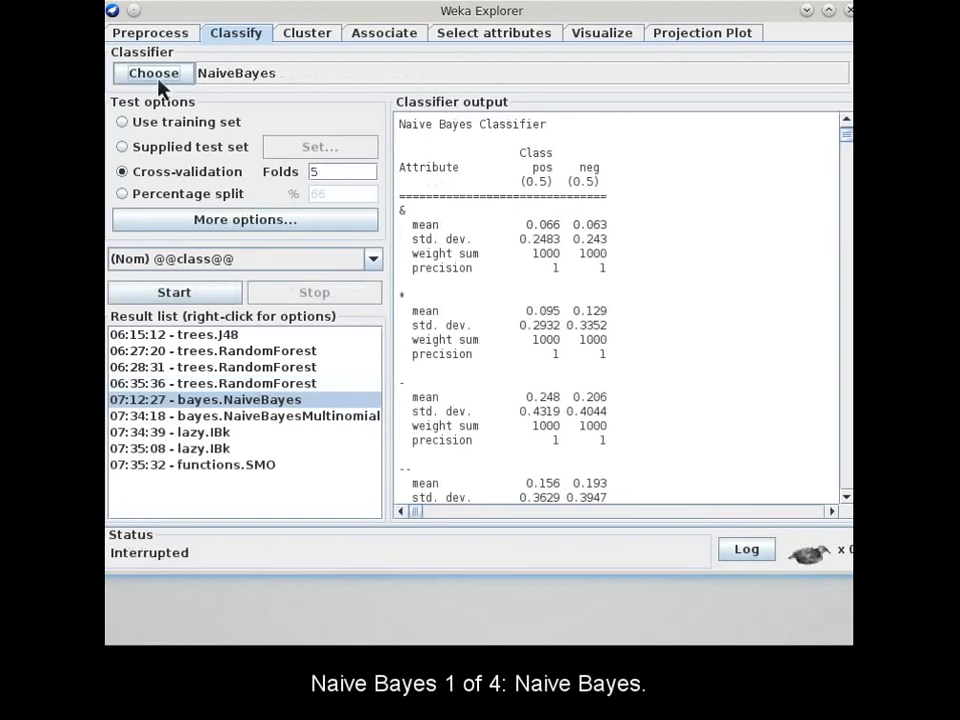
Step: Keep NaiveBayes as the classifier and compare the pos and neg means of words such as "bad" in its output
click(157, 78)
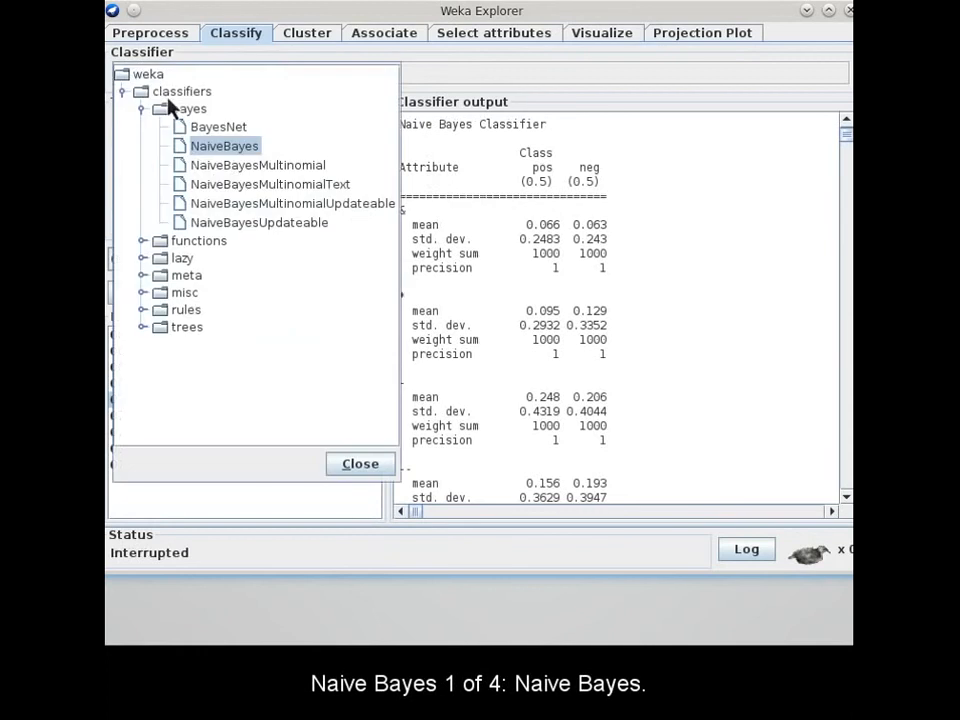
click(376, 472)
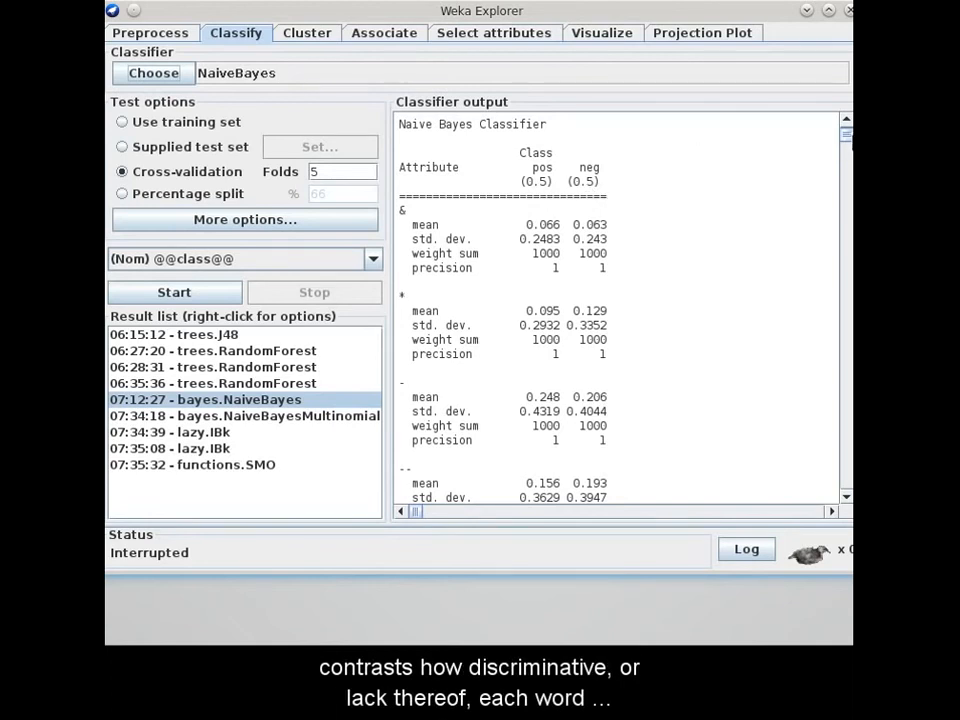
scroll(615, 310, down, 15)
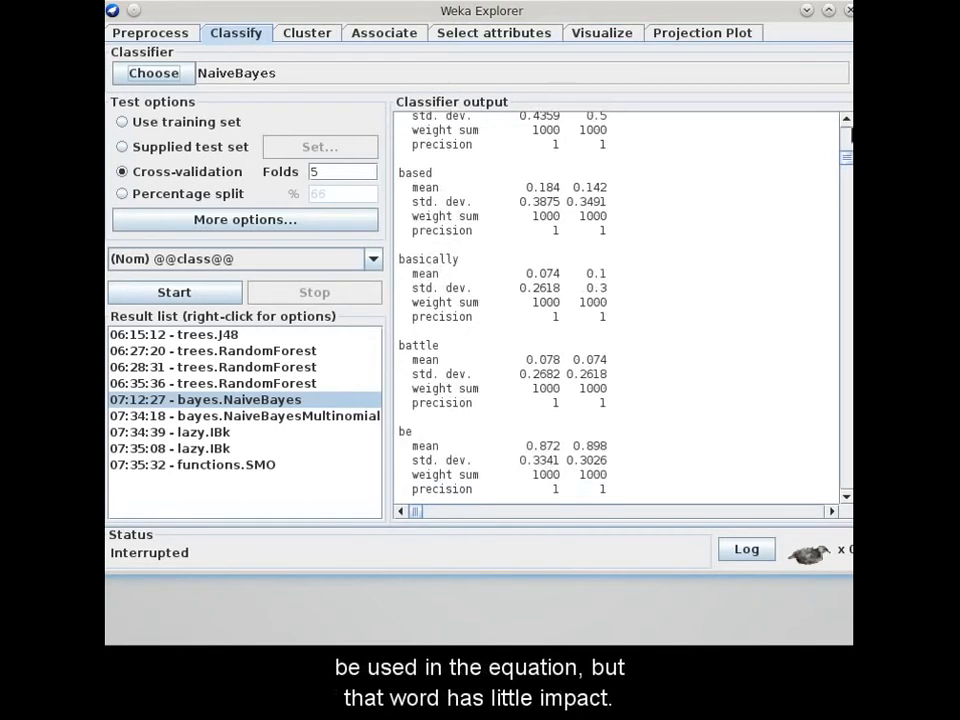
scroll(553, 167, up, 2)
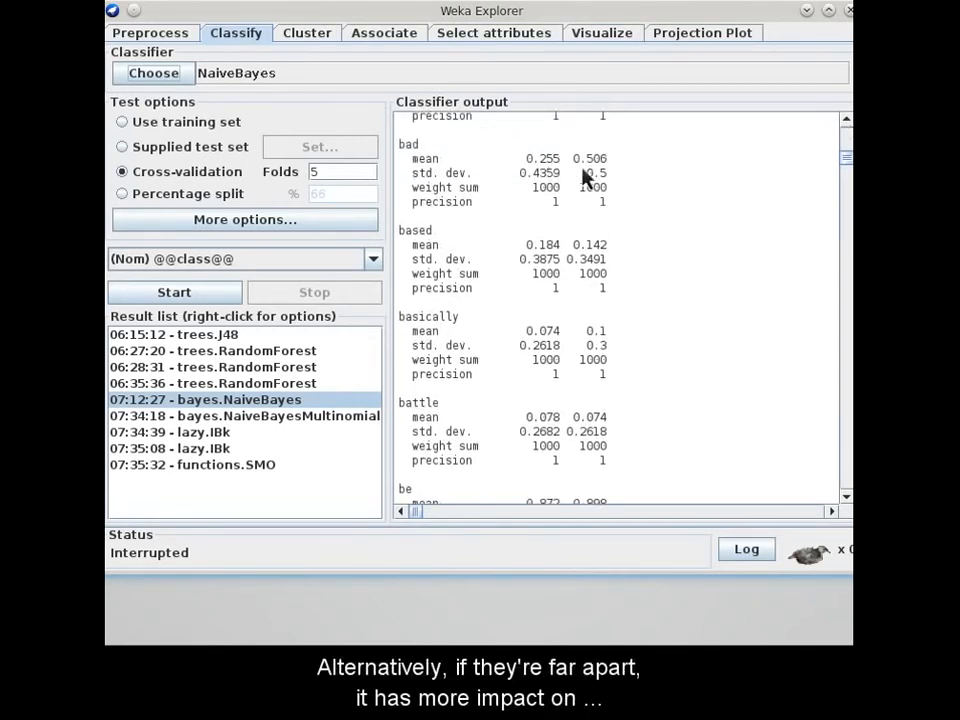
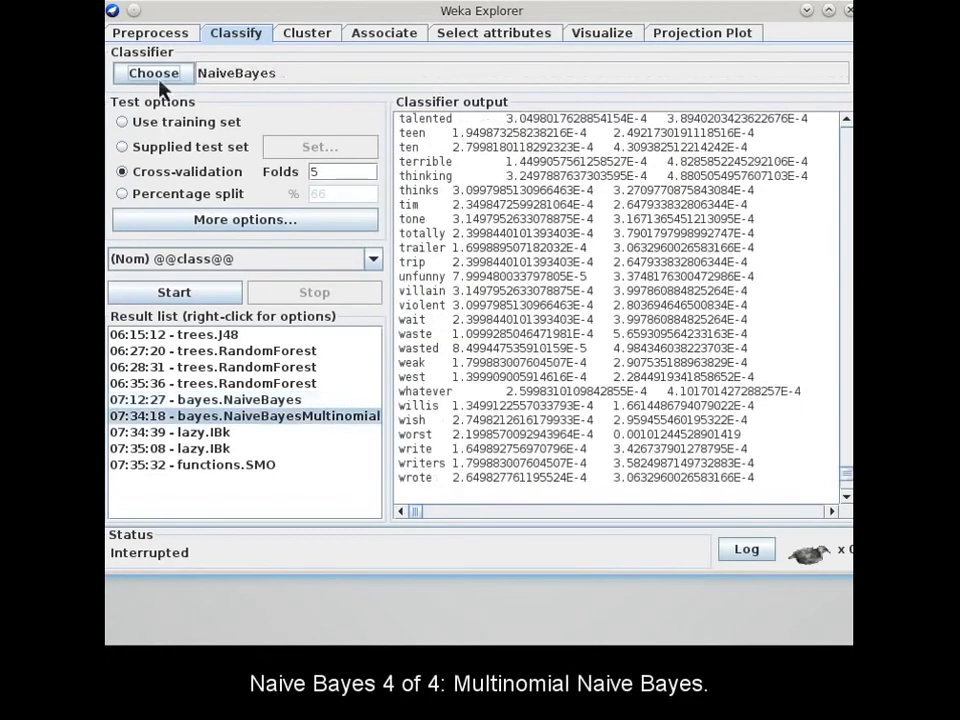
Step: Choose NaiveBayesMultinomial as the classifier
click(125, 72)
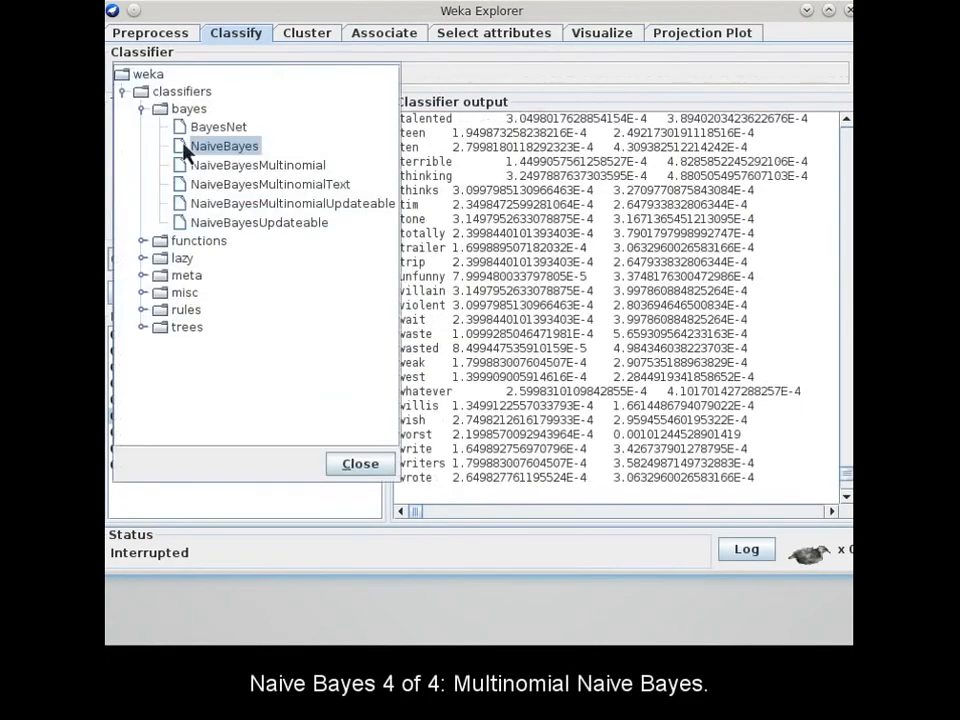
click(257, 165)
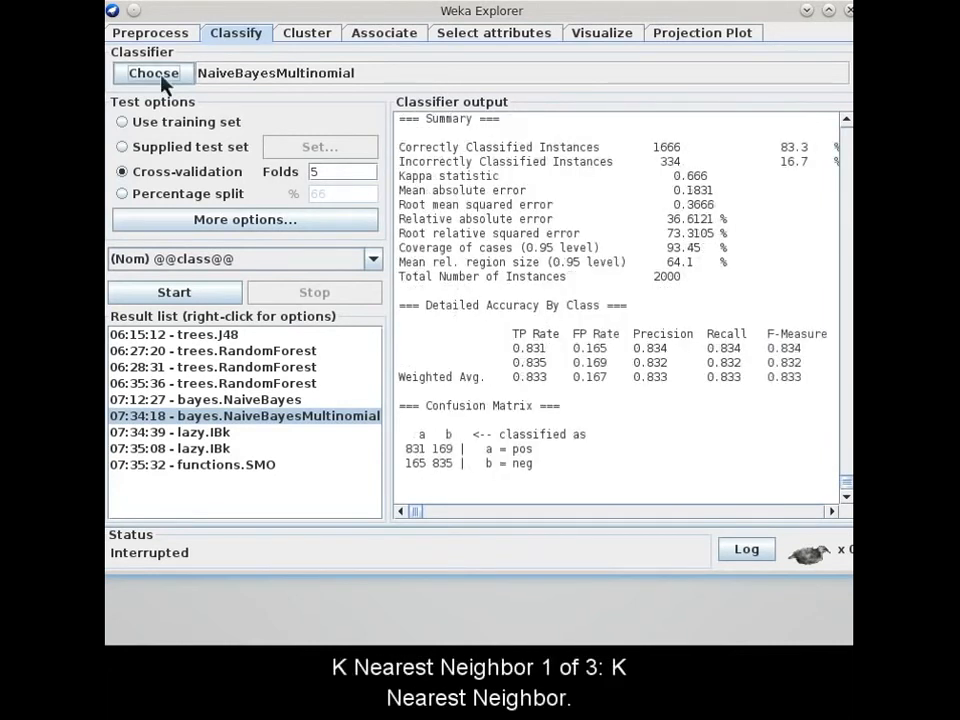
Step: Choose the lazy IBk classifier and open its settings
click(160, 78)
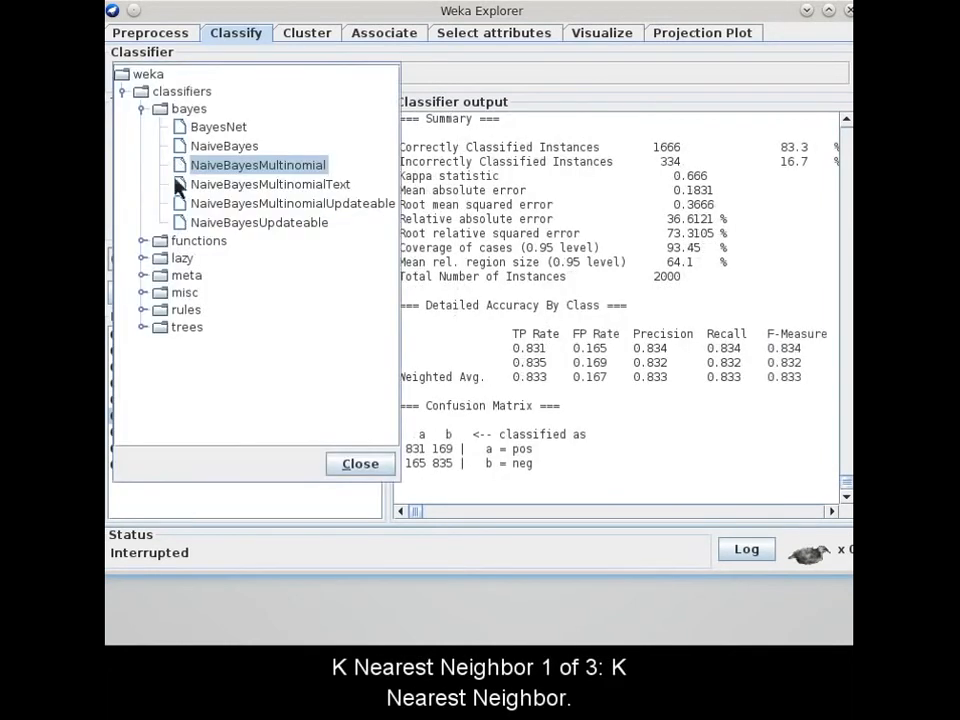
click(145, 259)
click(197, 275)
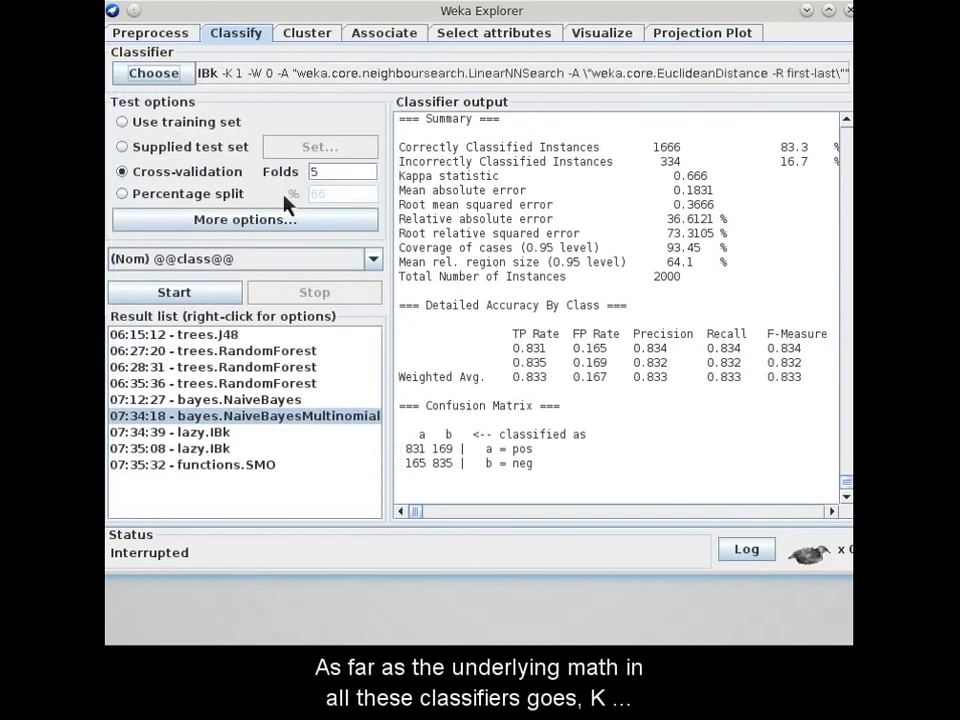
click(424, 77)
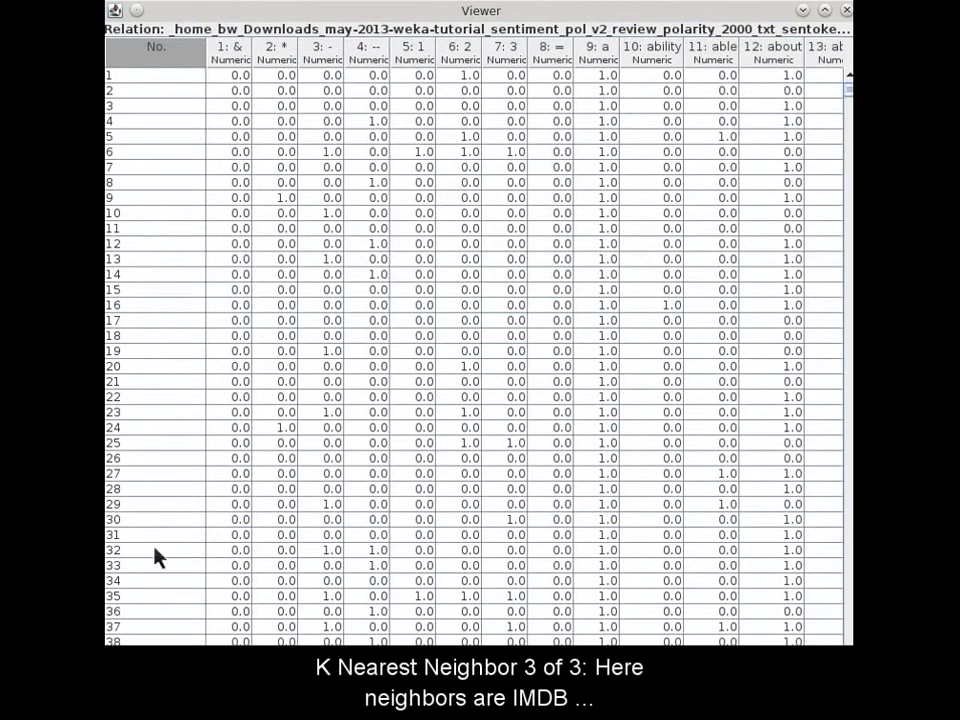
Step: Highlight the rows of movie reviews 1, 2 and 3 one after another in the dataset viewer
click(147, 78)
click(146, 92)
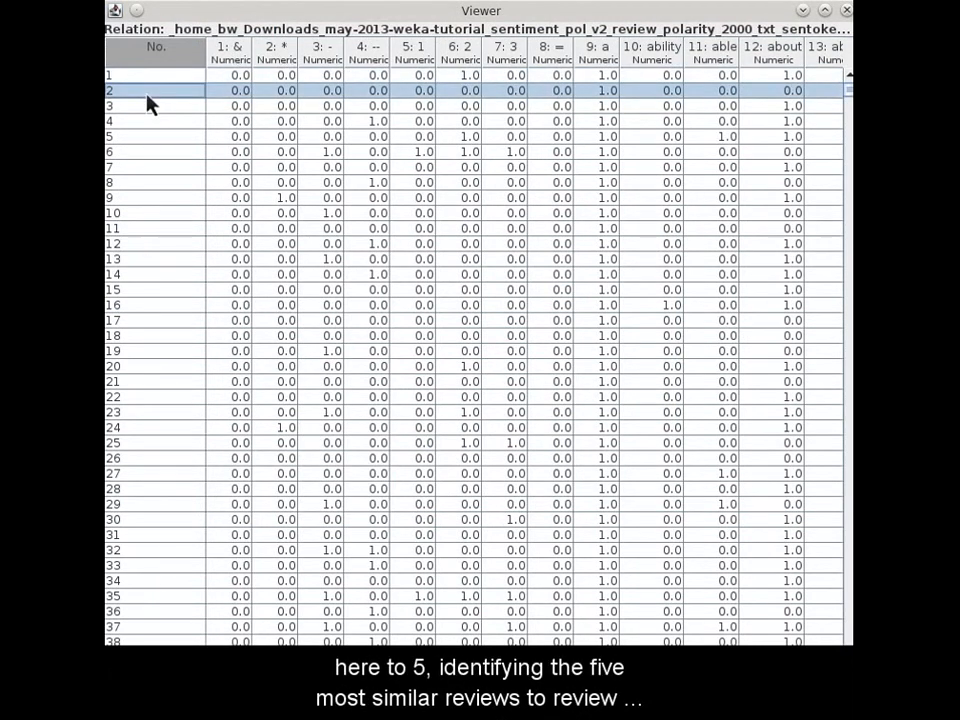
click(144, 108)
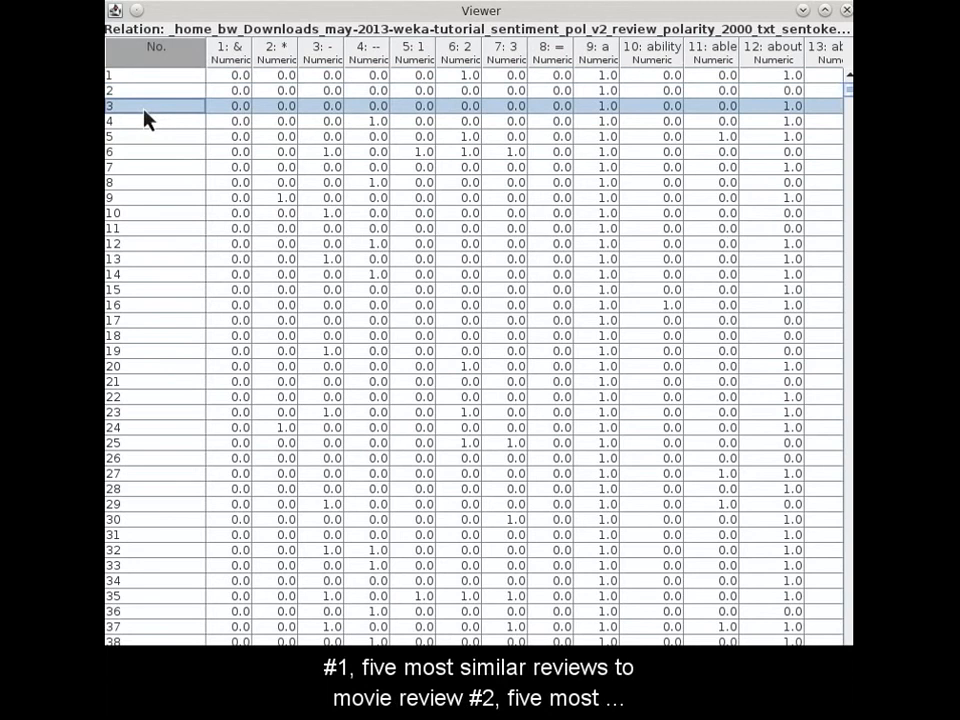
Step: Close the dataset viewer, keep LinearNNSearch as IBk's nearest neighbour search algorithm and open the algorithm's own settings
click(845, 10)
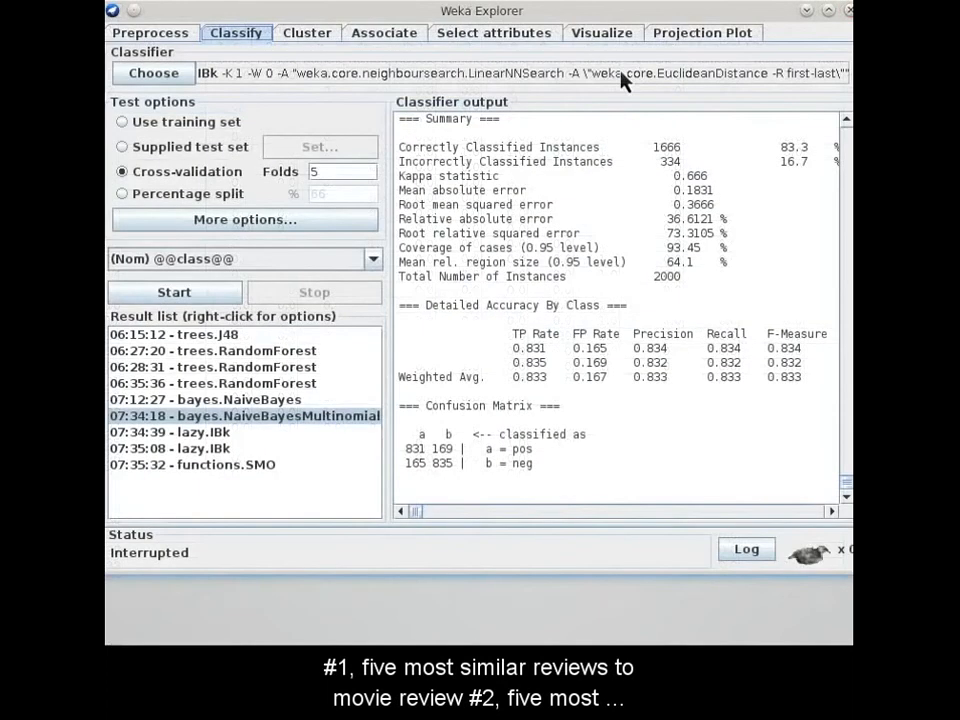
click(624, 78)
click(510, 358)
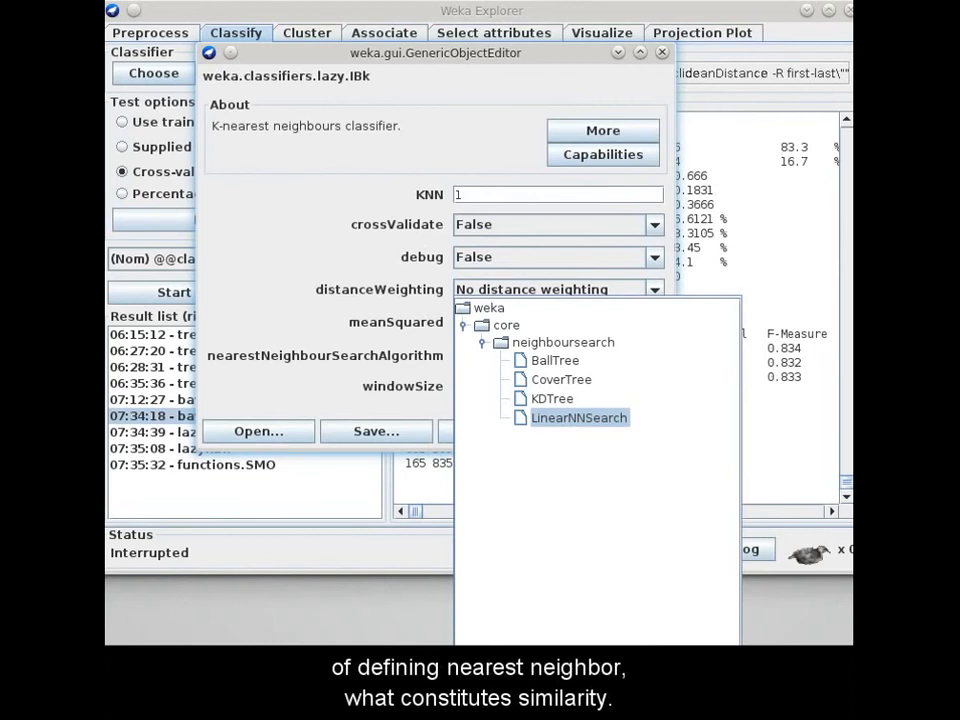
click(611, 421)
click(610, 358)
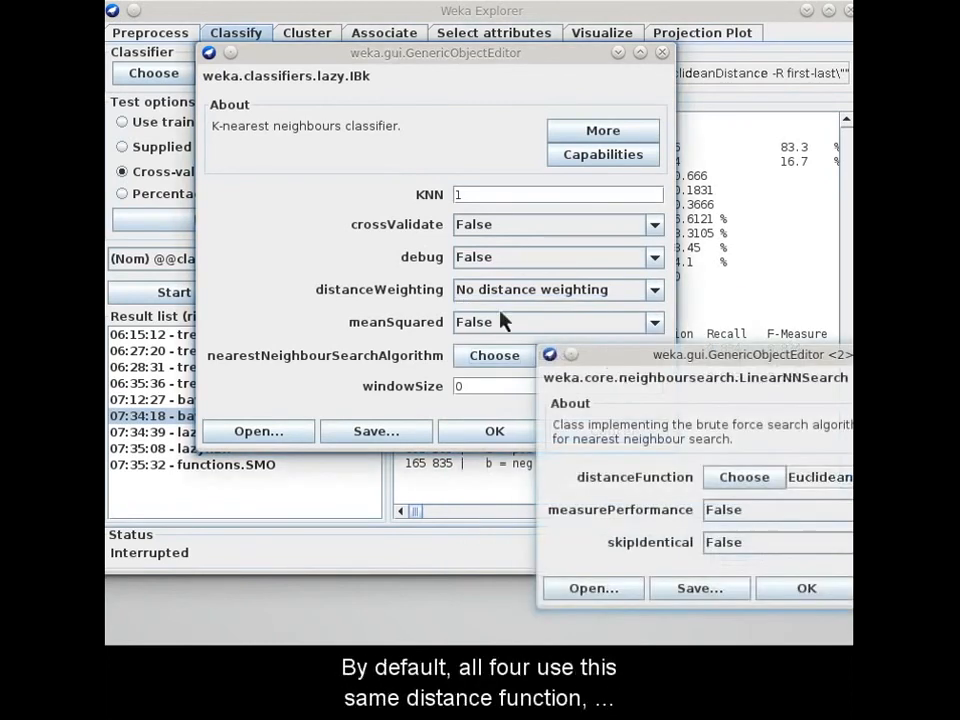
Step: List the distance functions available for LinearNNSearch without changing EuclideanDistance
drag(600, 357, 256, 208)
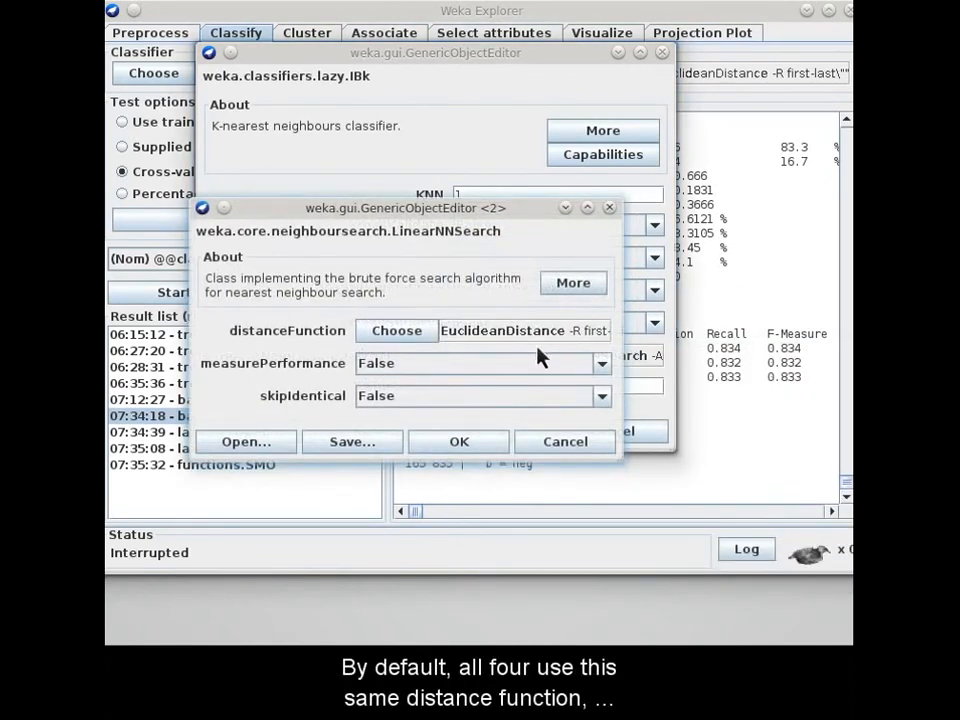
click(405, 335)
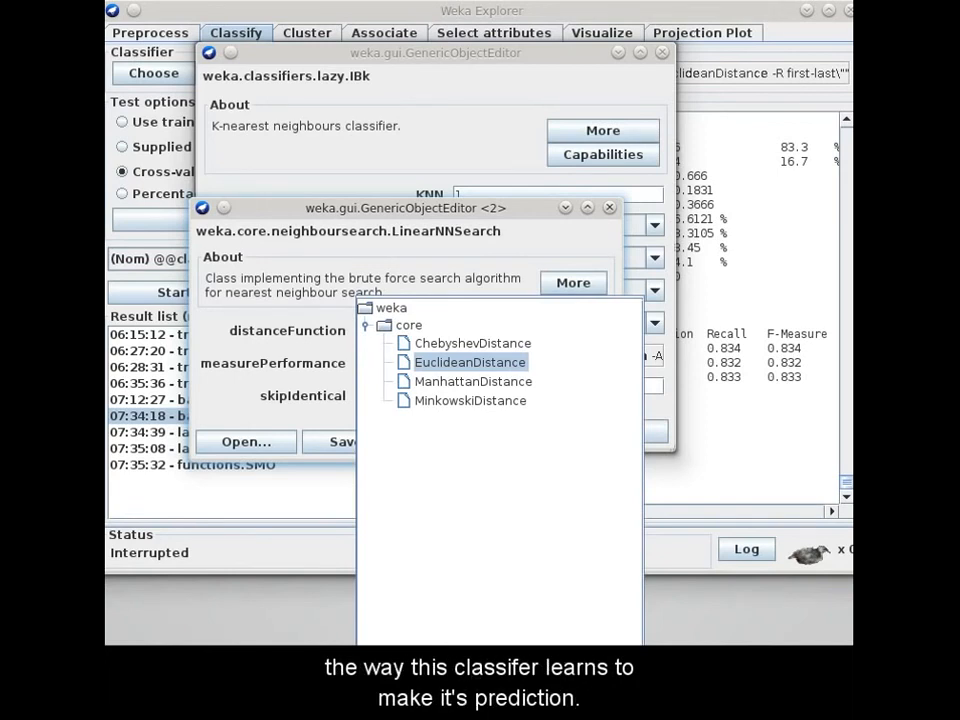
click(189, 648)
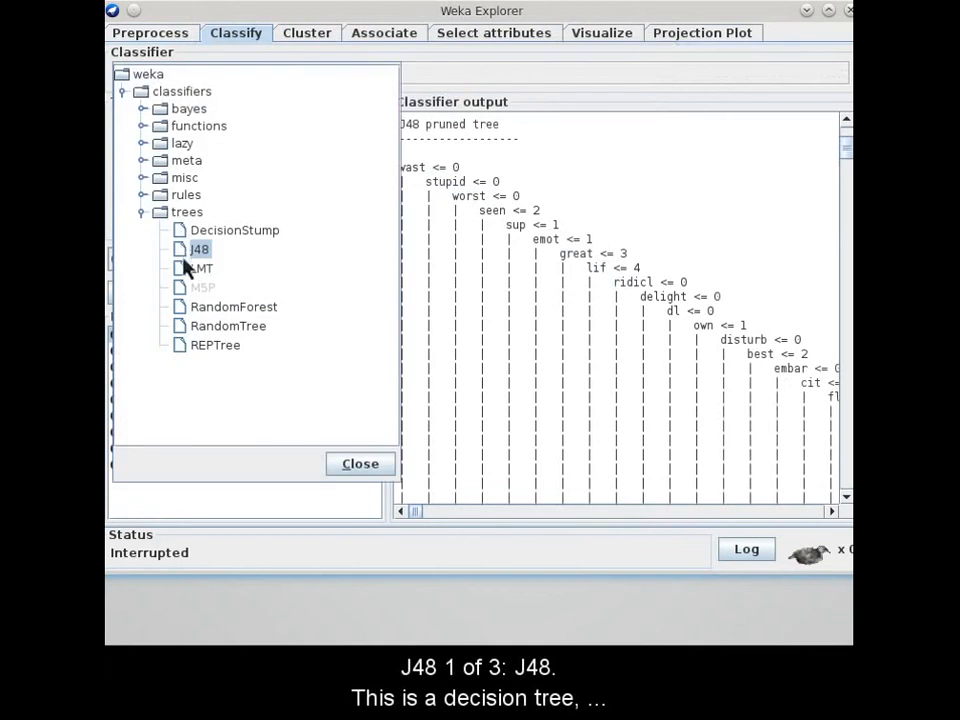
Step: Keep J48 as the classifier and examine the "worst" and "wast" branches of the pruned tree in its output
click(352, 464)
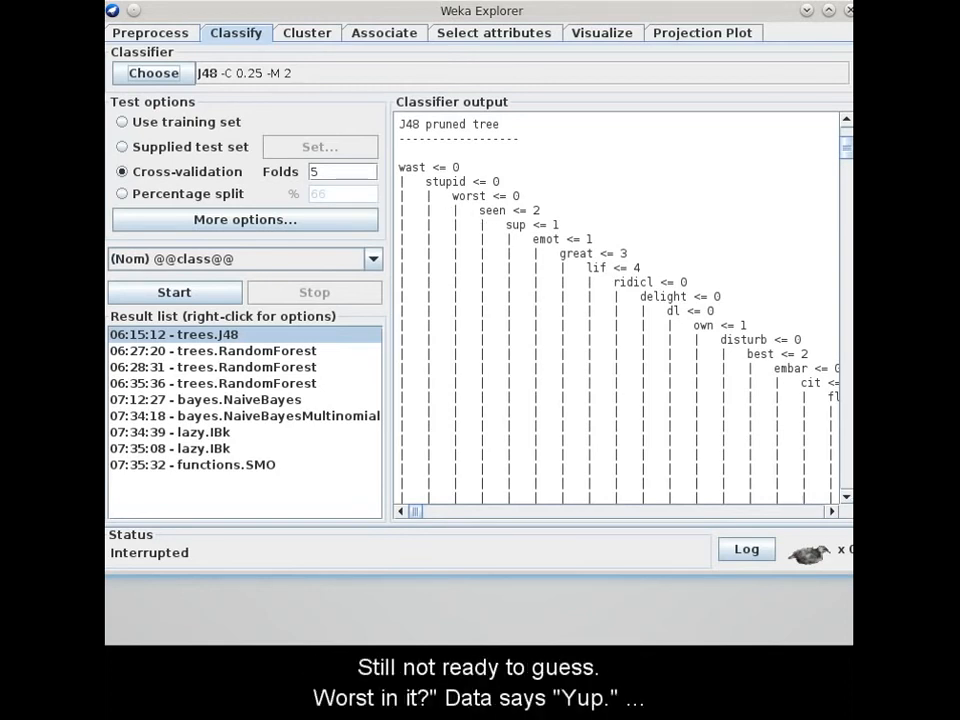
drag(845, 148, 847, 408)
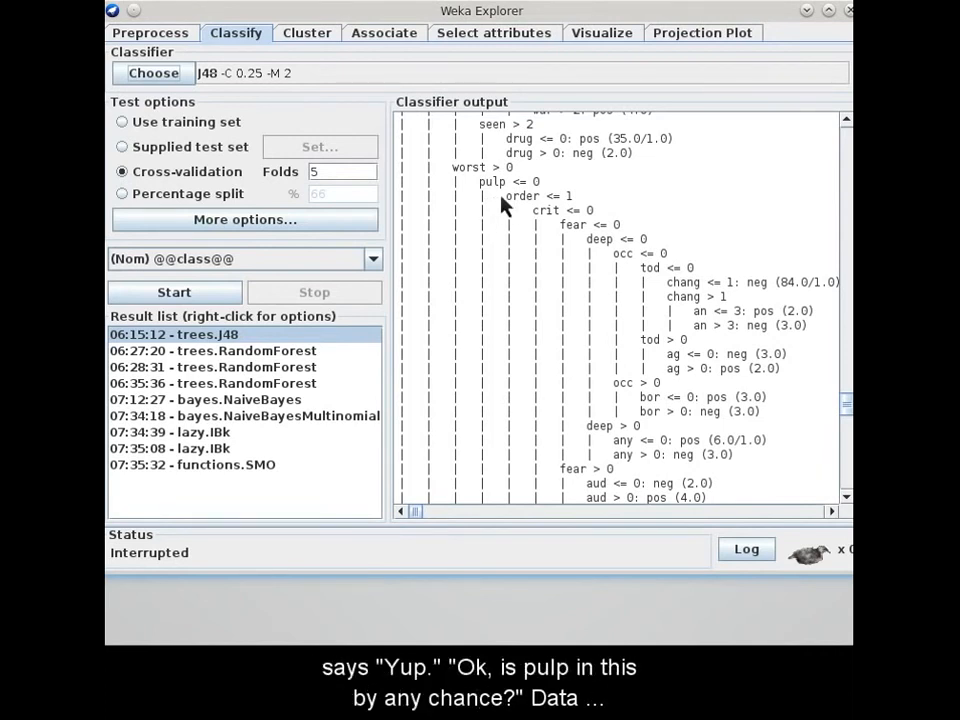
scroll(846, 496, down, 5)
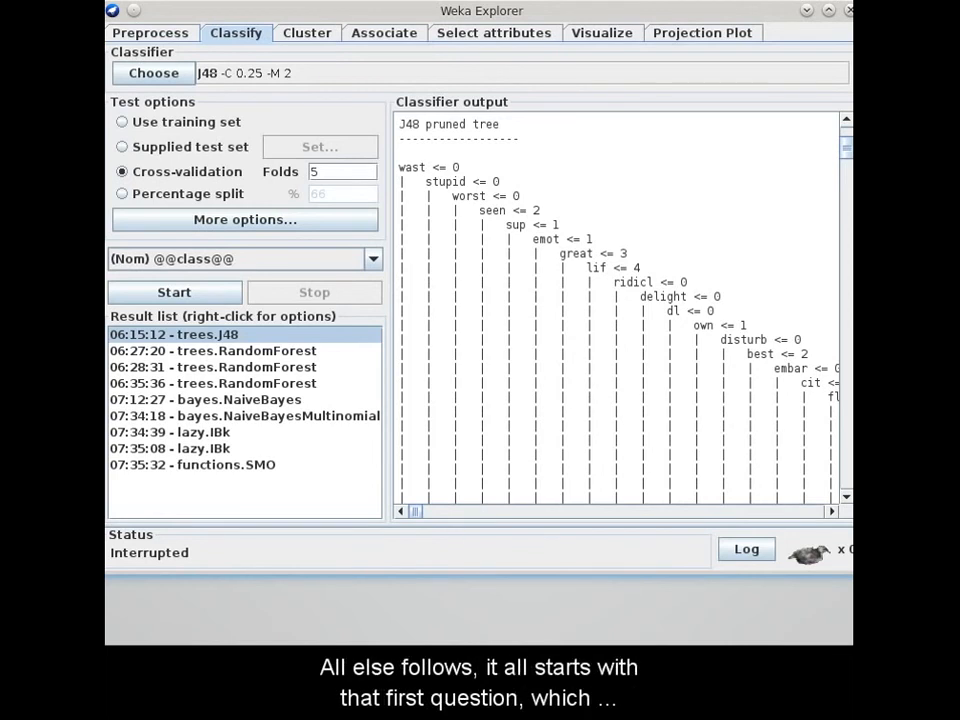
drag(843, 146, 846, 452)
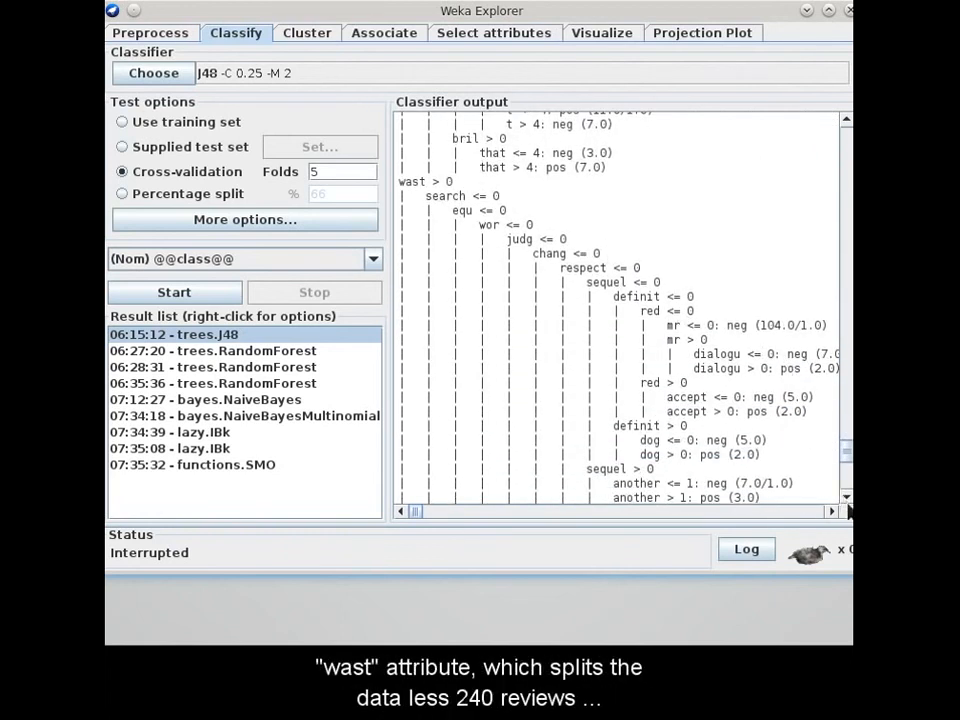
scroll(846, 498, down, 4)
scroll(846, 505, down, 3)
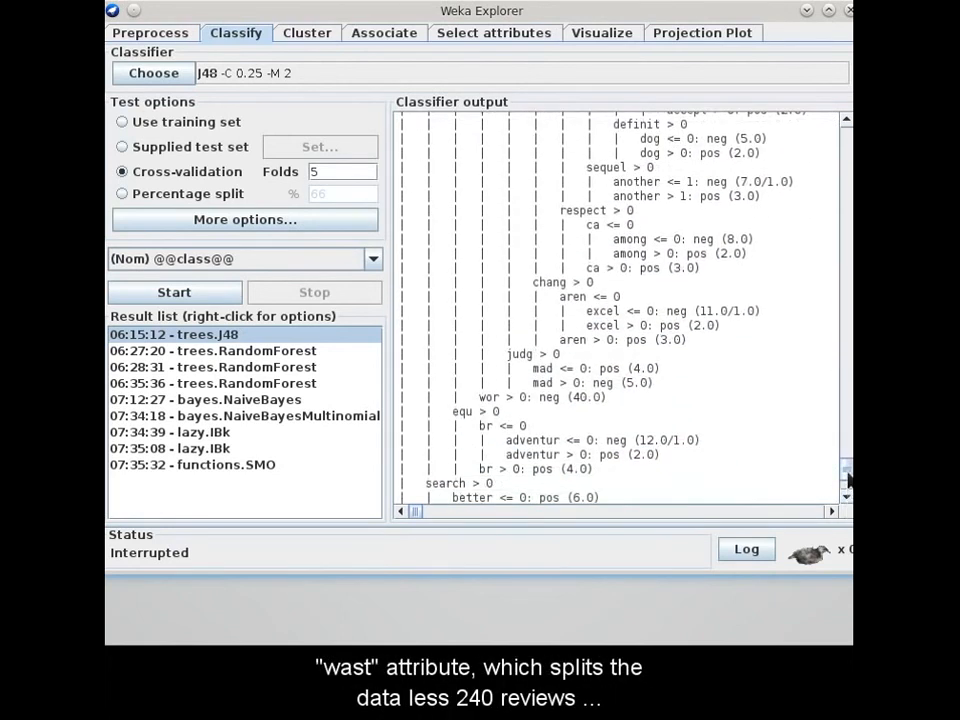
drag(846, 476, 846, 160)
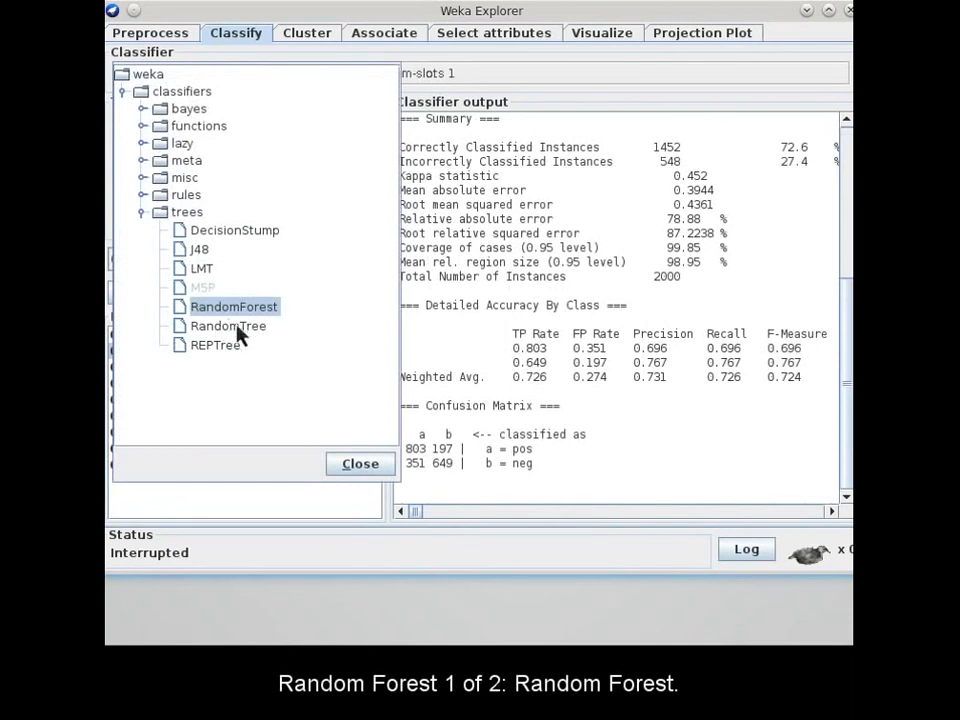
Step: With RandomForest as the classifier, try setting numTrees to 500 and numFeatures to 100
click(350, 465)
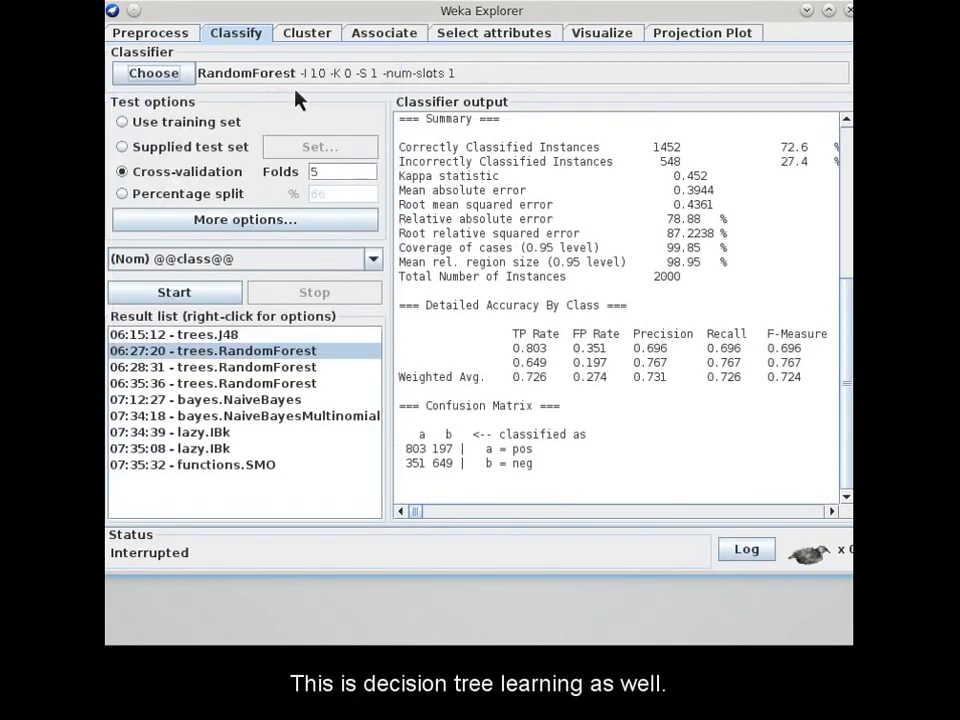
click(300, 74)
drag(313, 104, 474, 136)
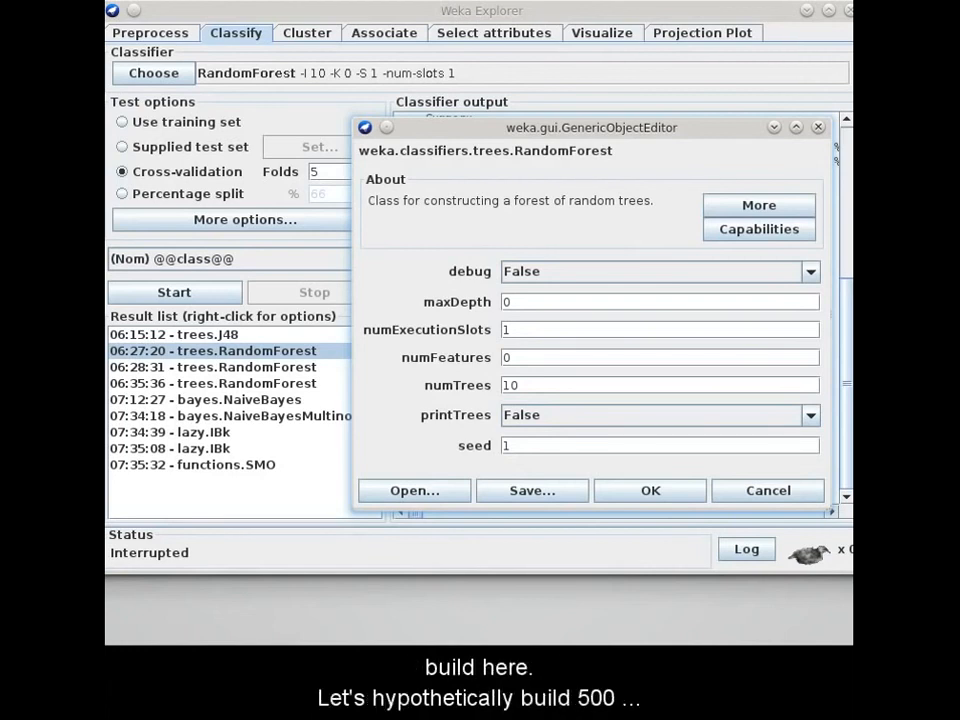
double_click(681, 391)
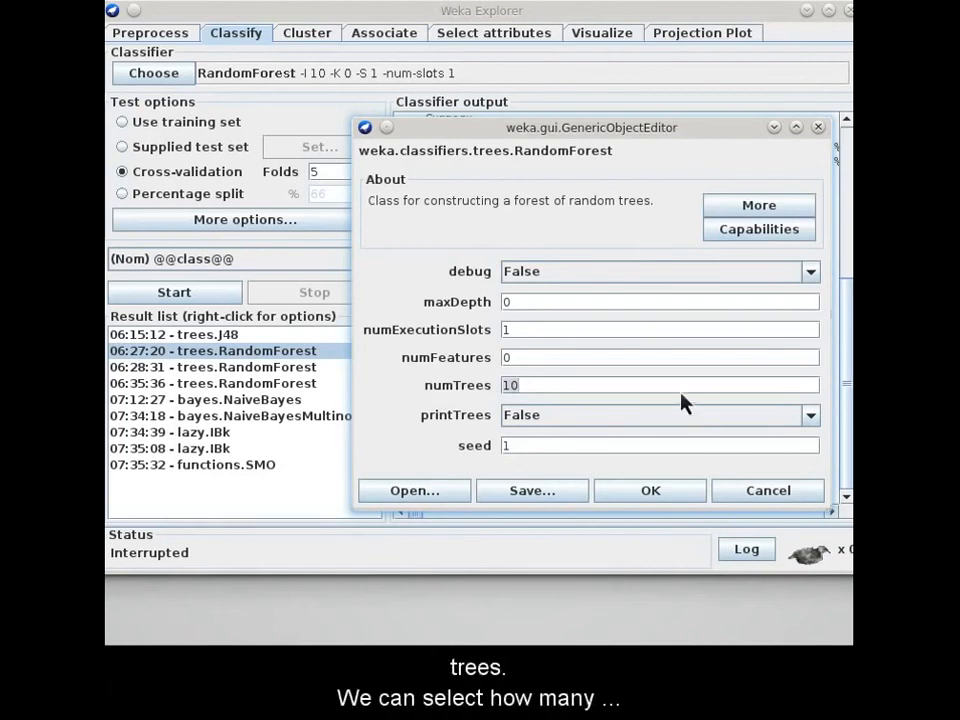
text(500)
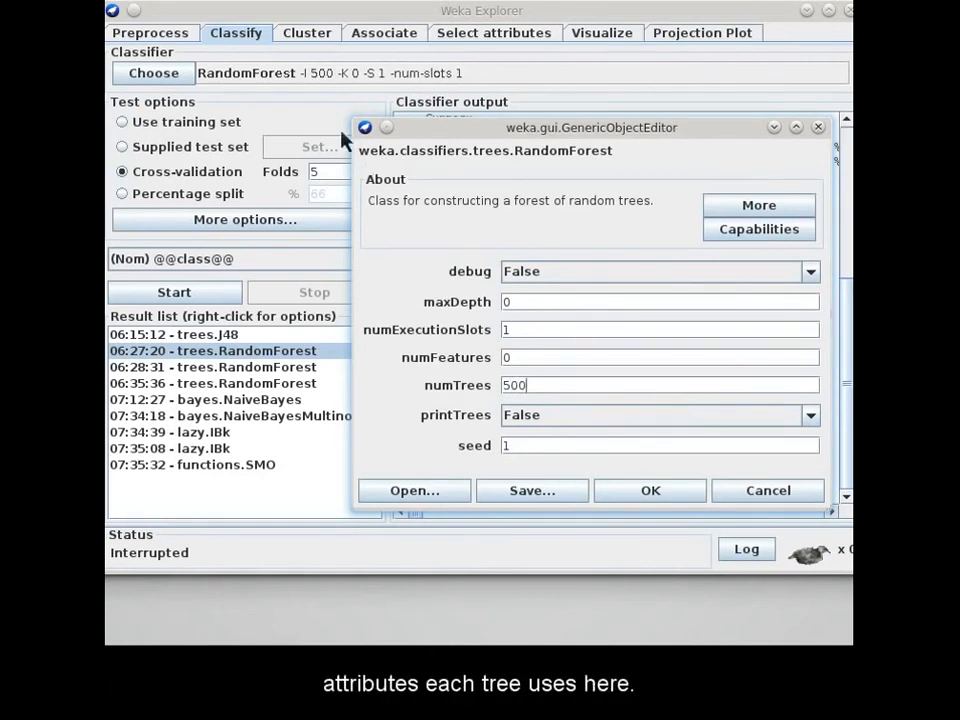
click(535, 361)
text(100)
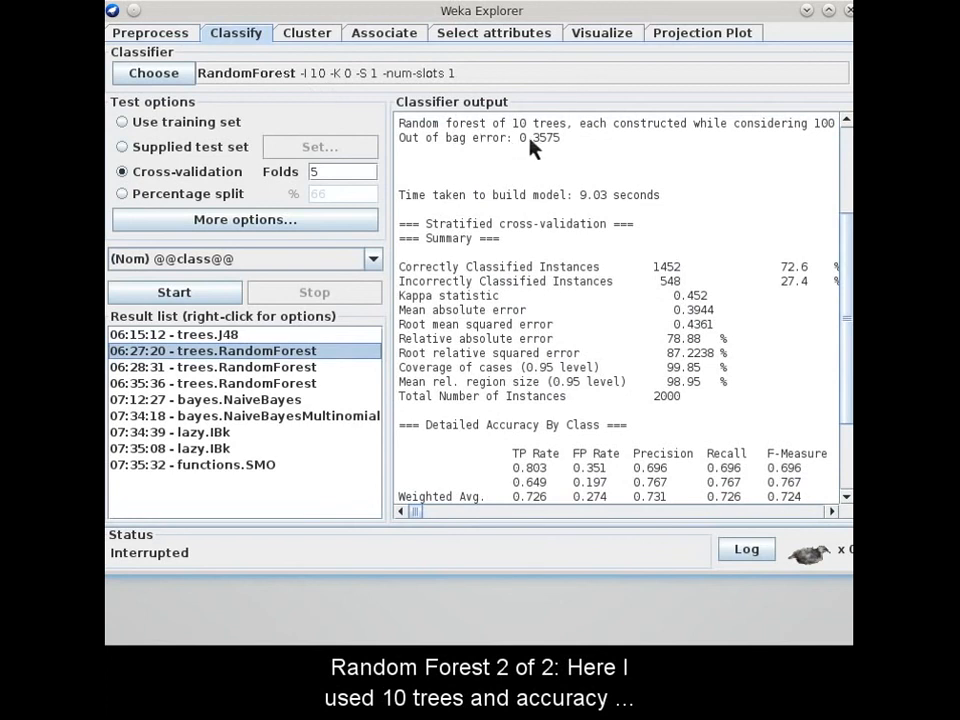
Step: Compare tree count, build time and accuracy in the 06:28:31 and 06:35:36 RandomForest results
click(270, 368)
click(846, 121)
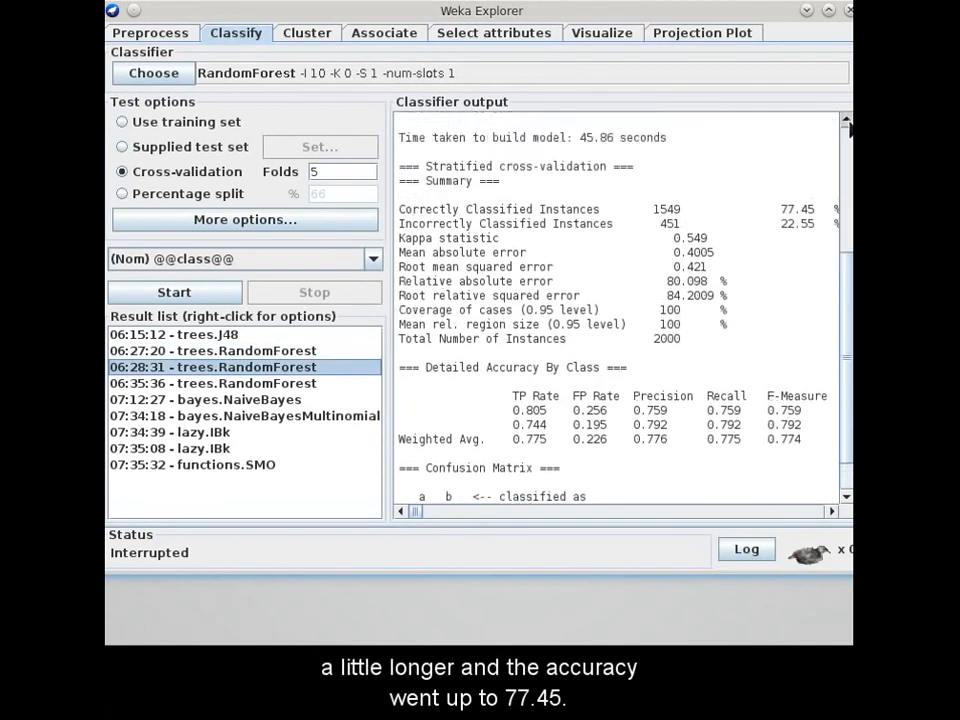
click(846, 121)
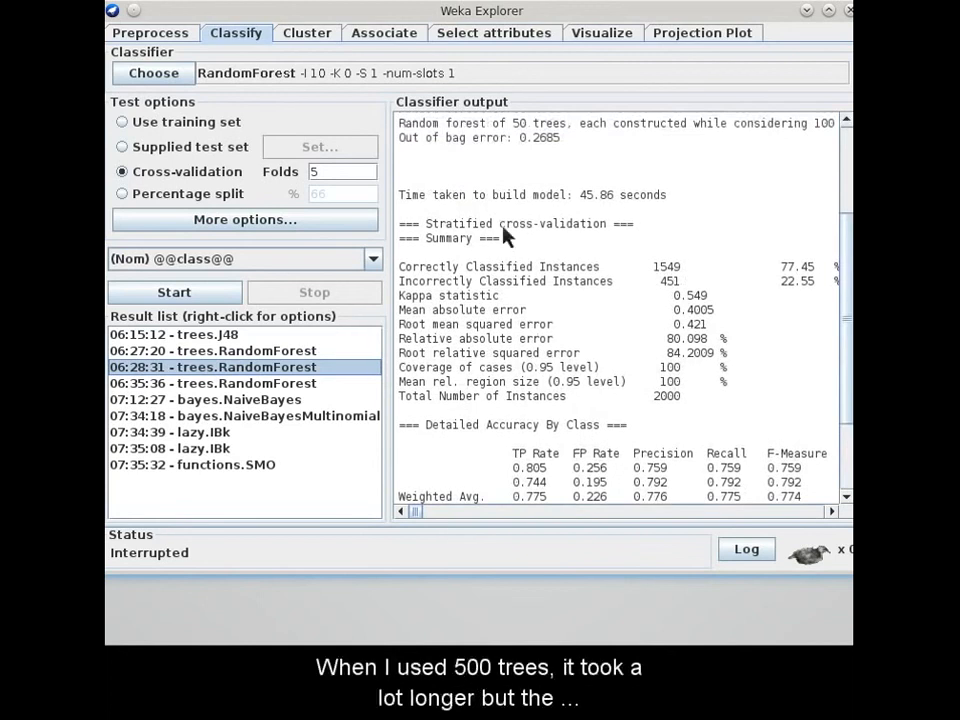
click(247, 384)
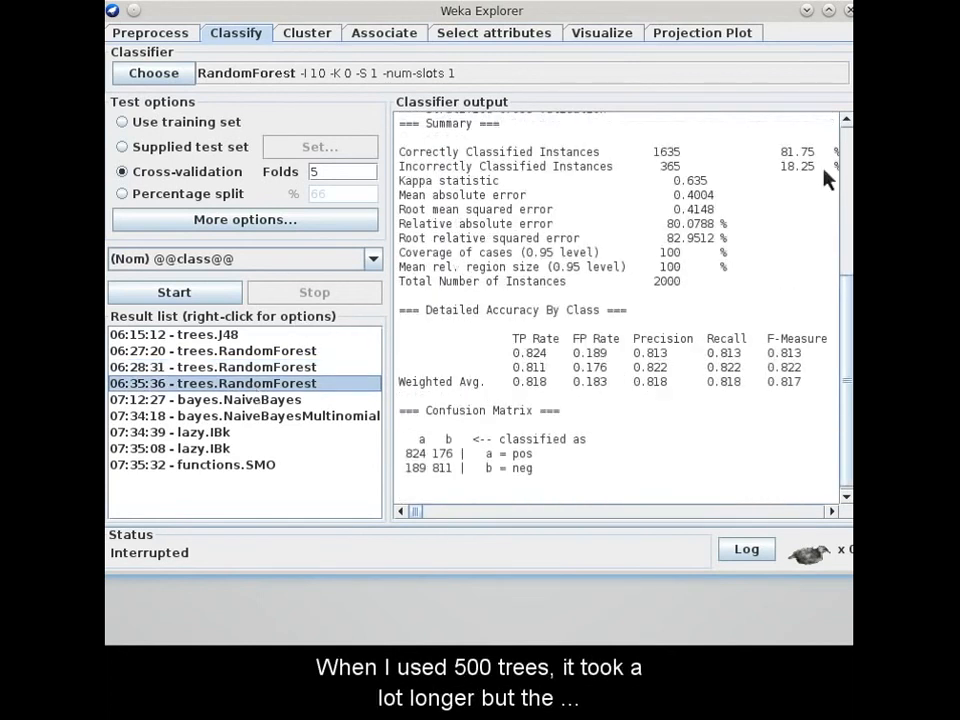
click(846, 121)
click(846, 121)
click(846, 121)
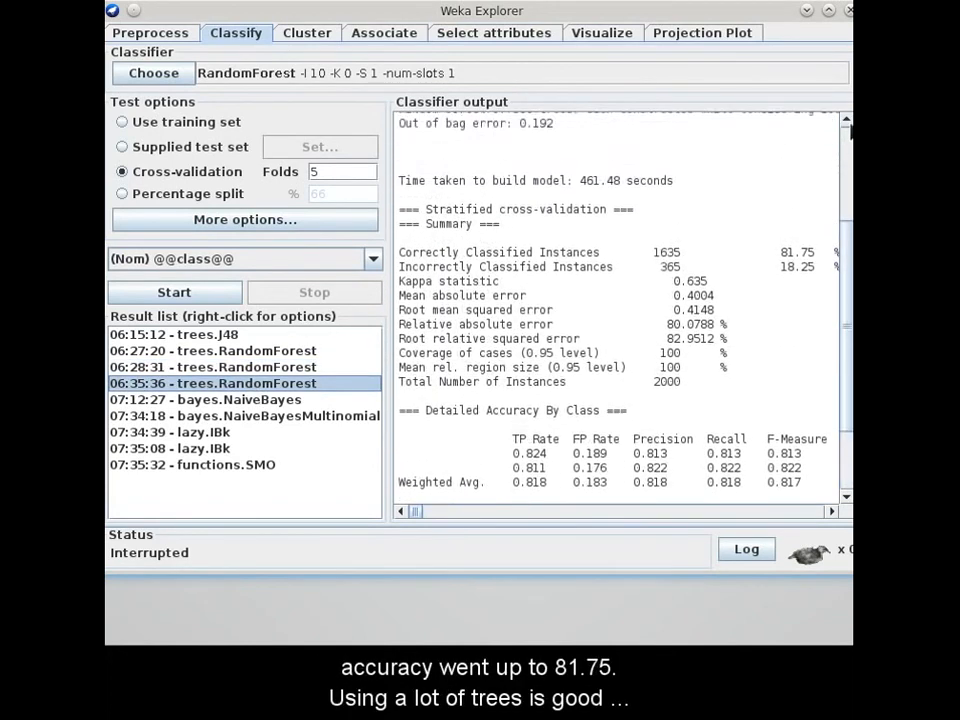
click(846, 121)
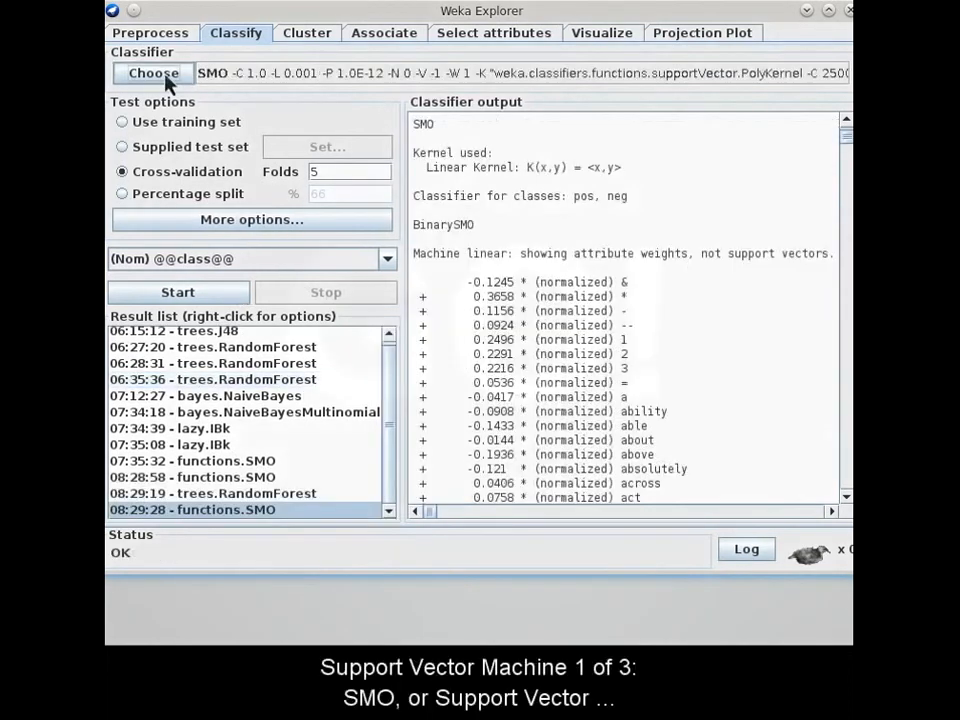
Step: With SMO as the classifier, try RBFKernel as its kernel and discard the change
click(160, 74)
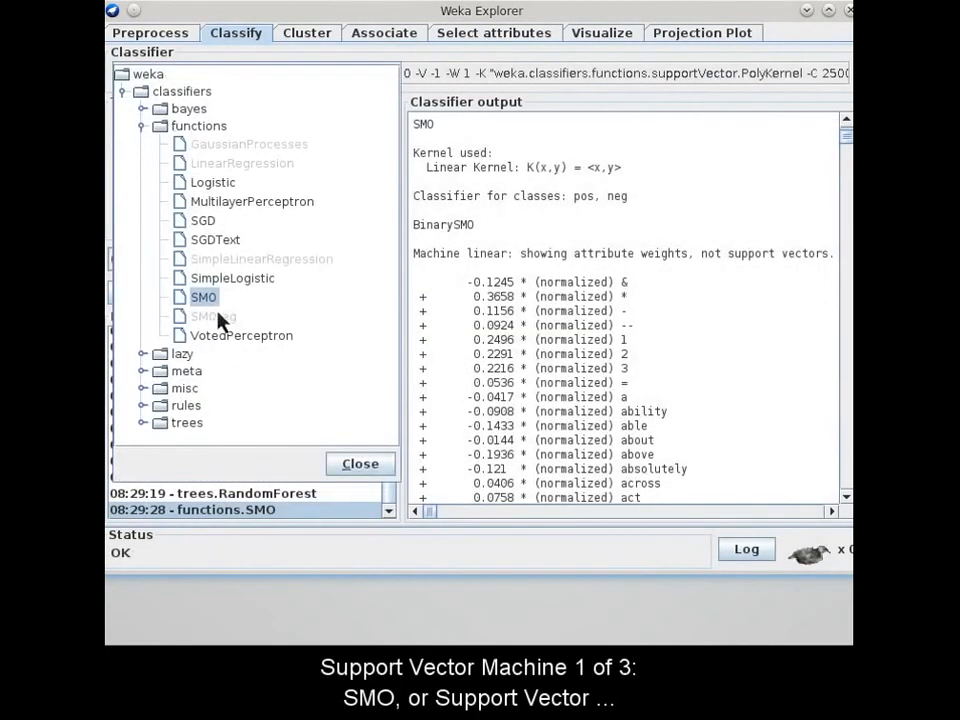
click(352, 465)
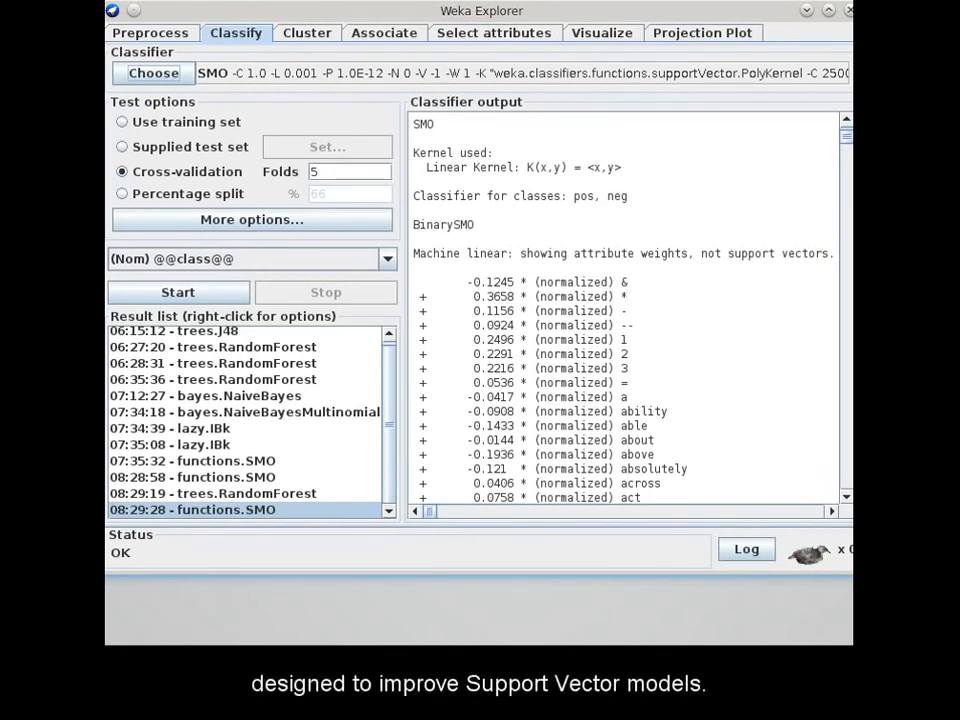
click(778, 75)
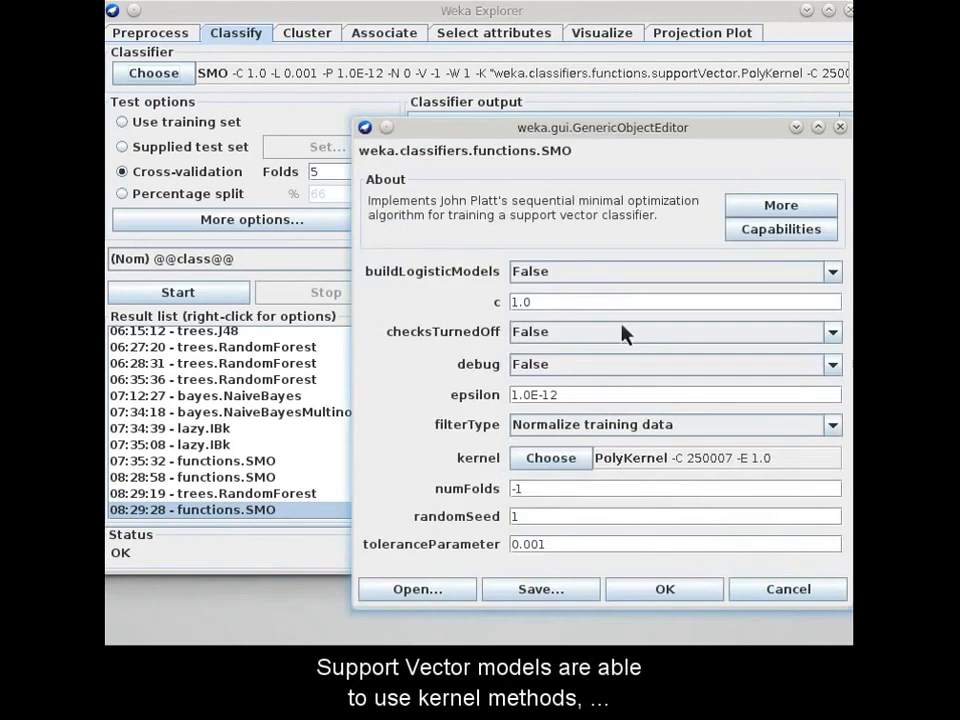
click(555, 463)
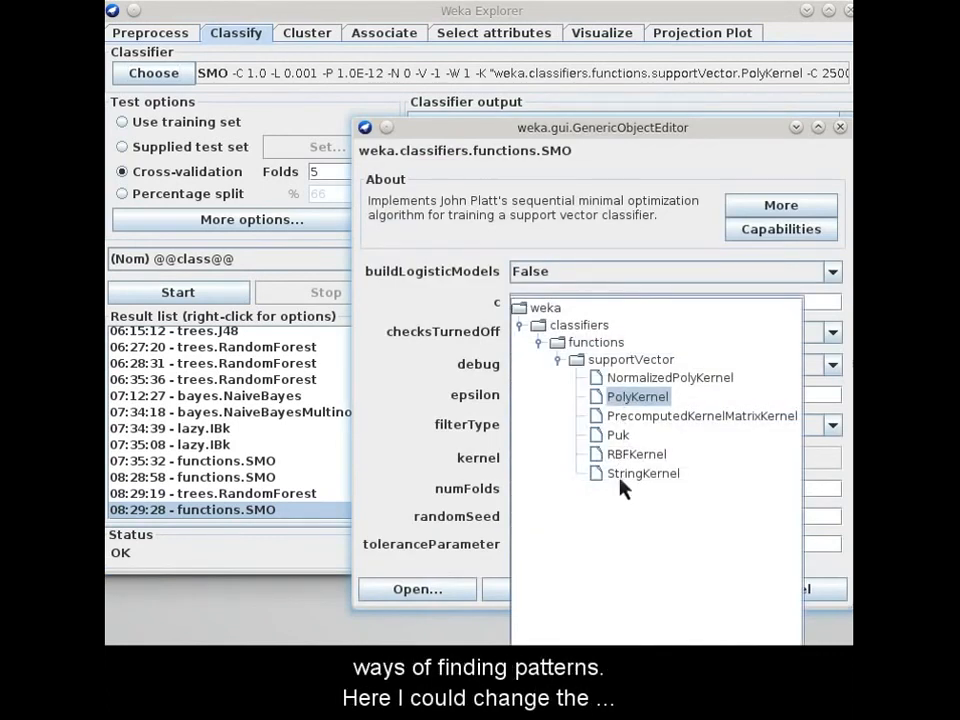
click(622, 455)
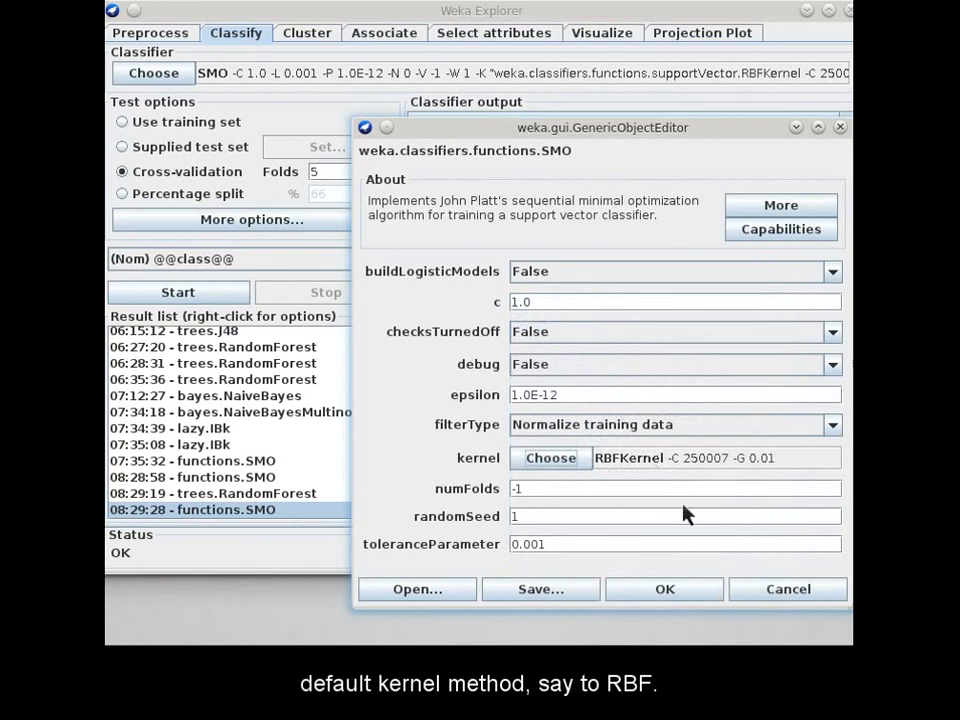
click(760, 590)
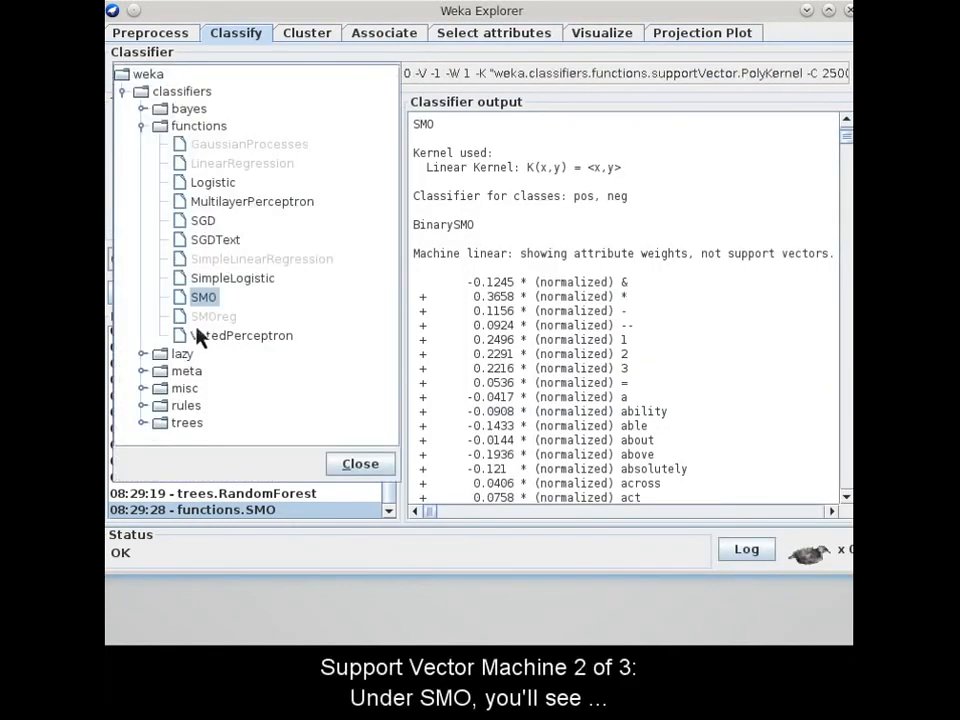
Step: Review SMO's settings and its entry beside SMOreg among the function classifiers, keeping SMO with PolyKernel
click(341, 462)
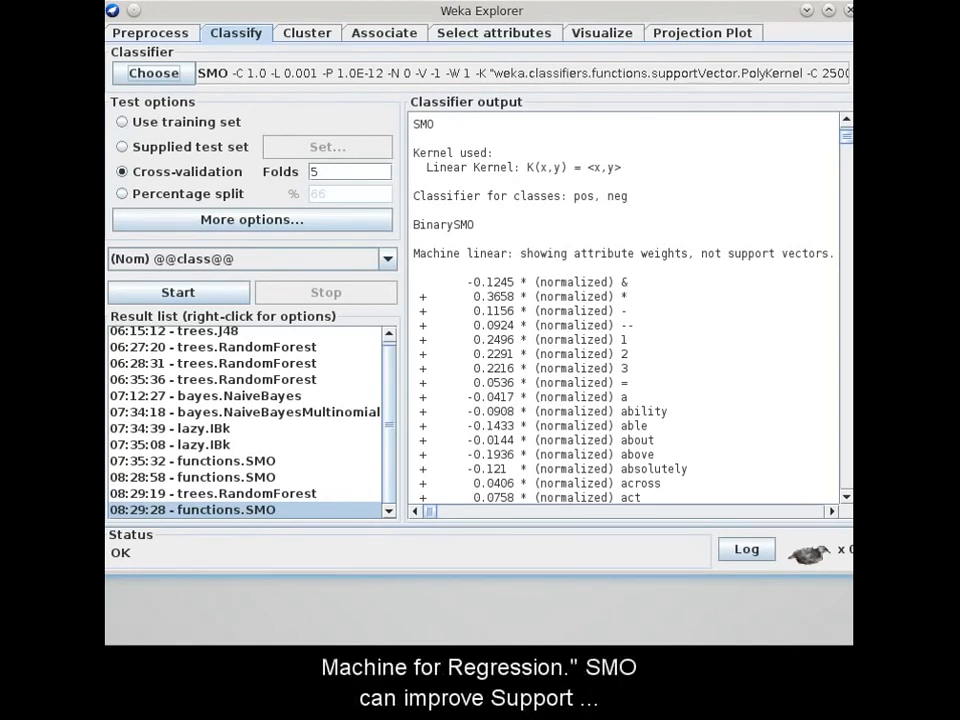
click(786, 76)
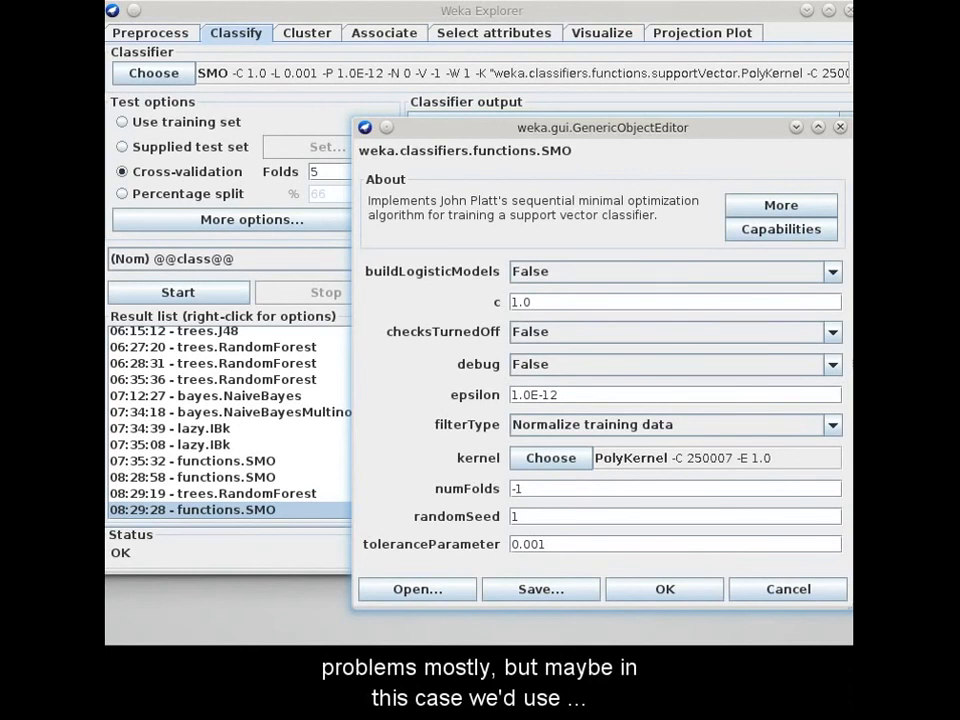
click(665, 589)
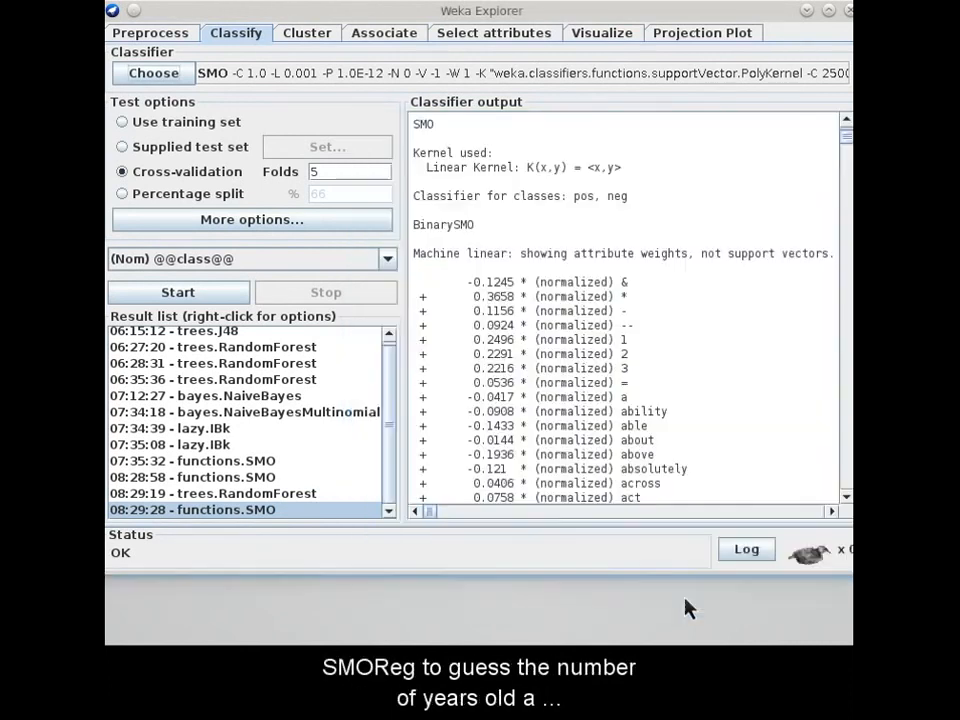
click(160, 74)
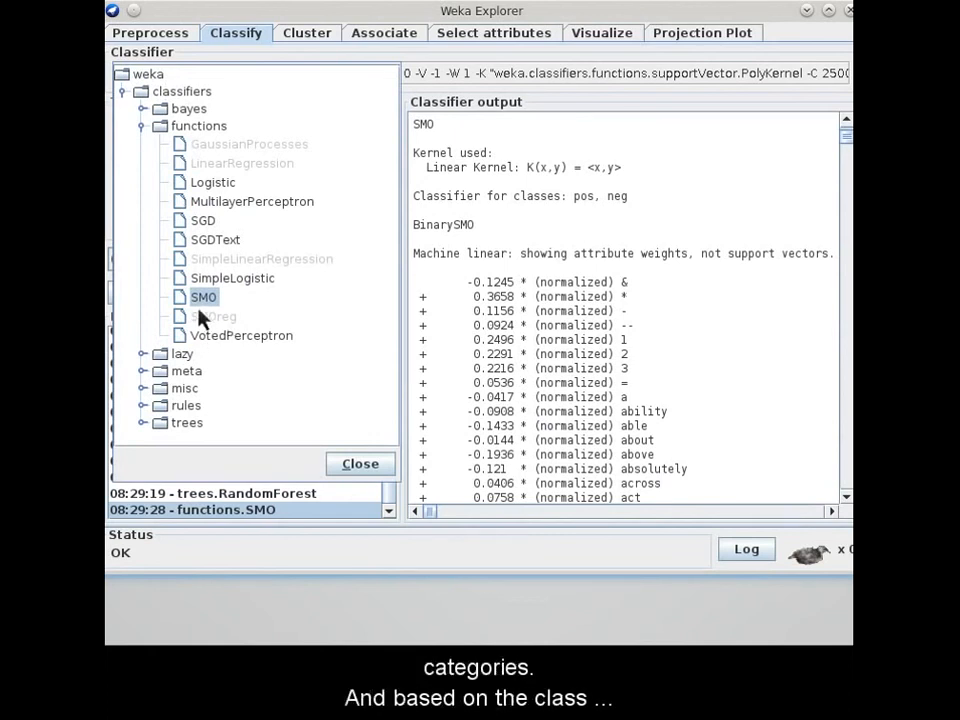
click(360, 464)
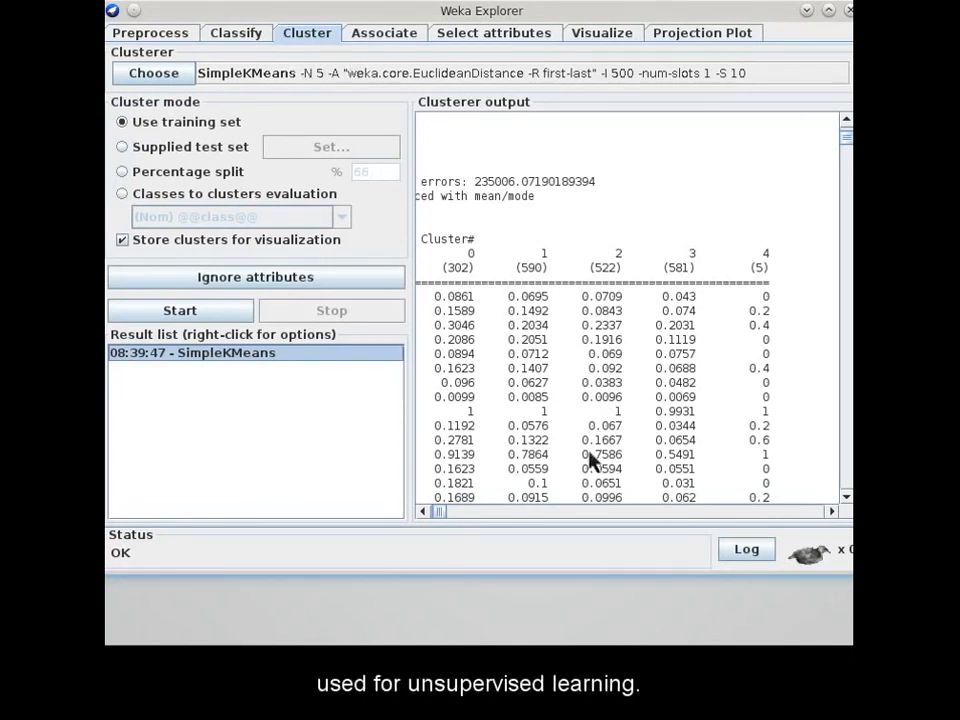
Step: Examine the word centroids of each cluster in the SimpleKMeans output and check the clusterer's numClusters setting
click(423, 511)
click(423, 511)
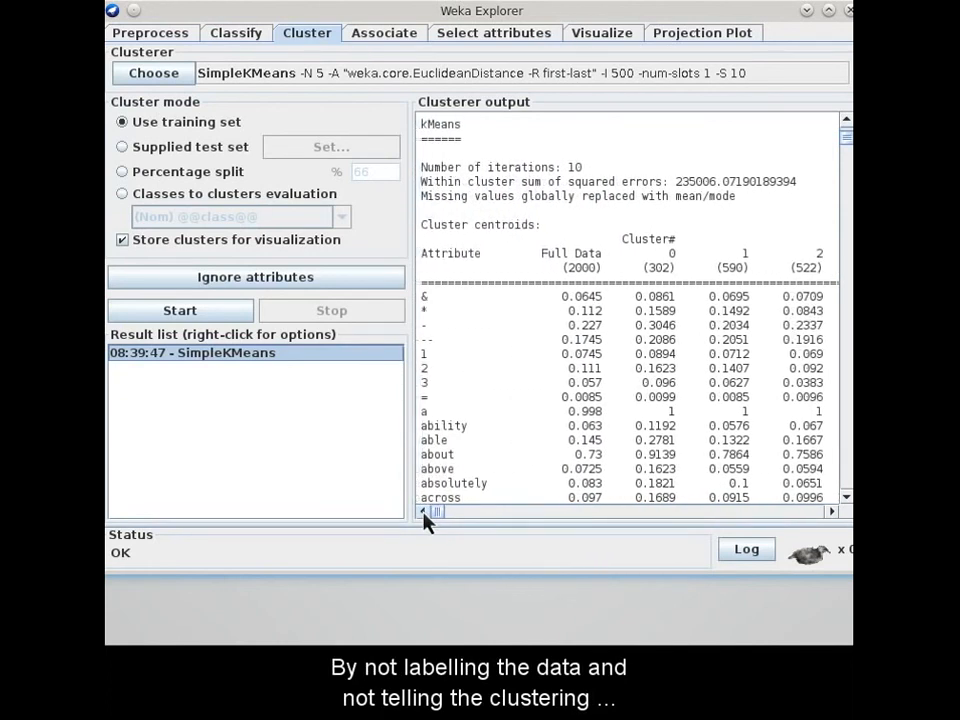
click(846, 497)
click(846, 497)
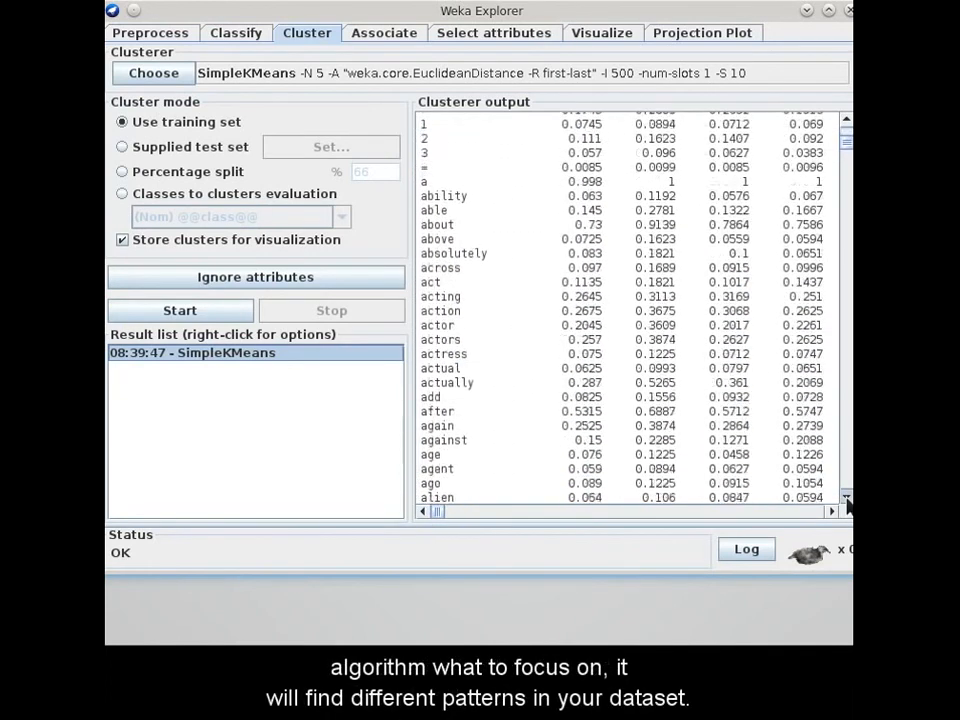
click(846, 497)
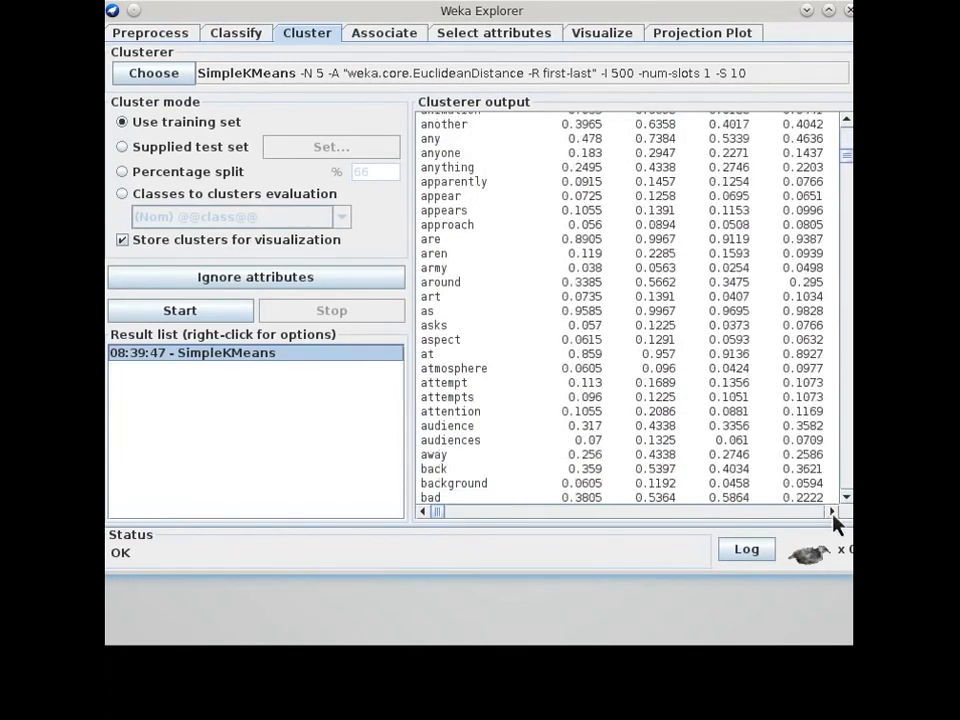
click(831, 511)
click(831, 511)
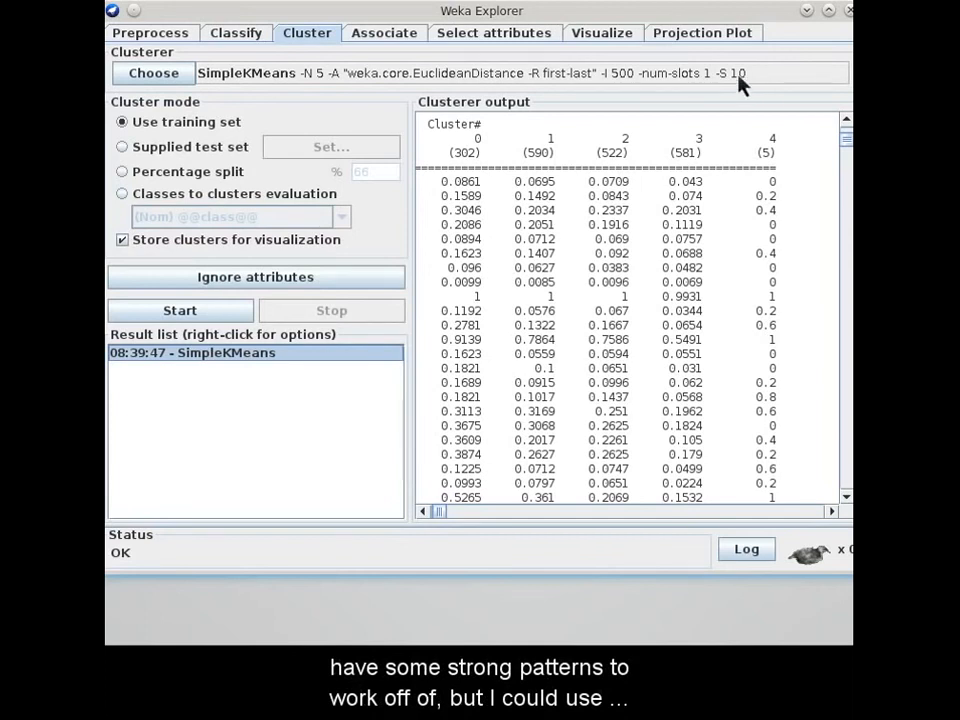
click(553, 72)
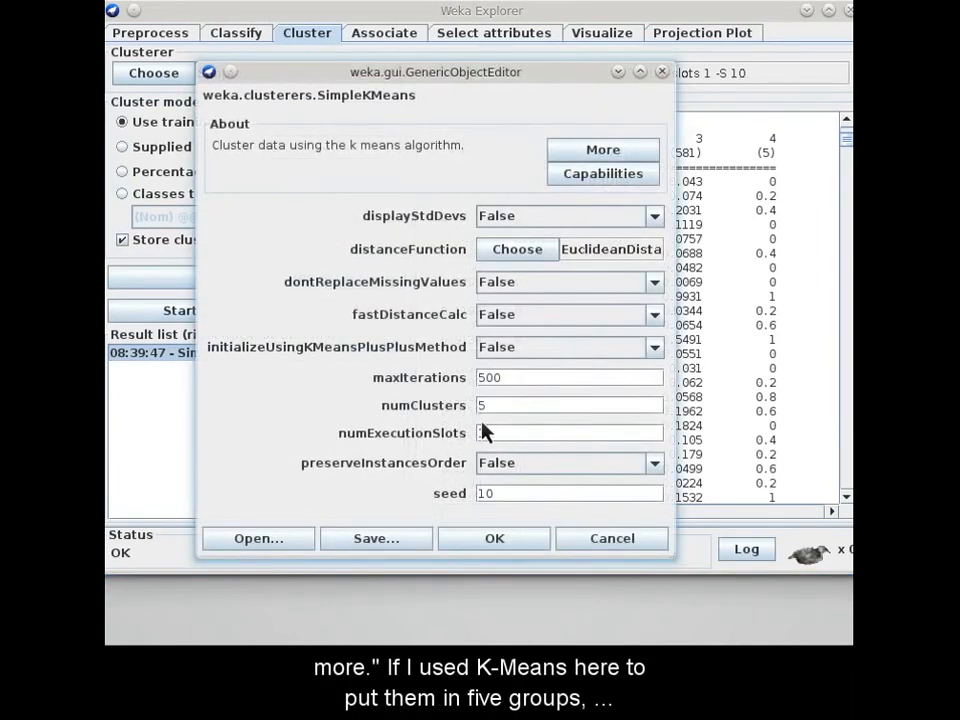
click(488, 537)
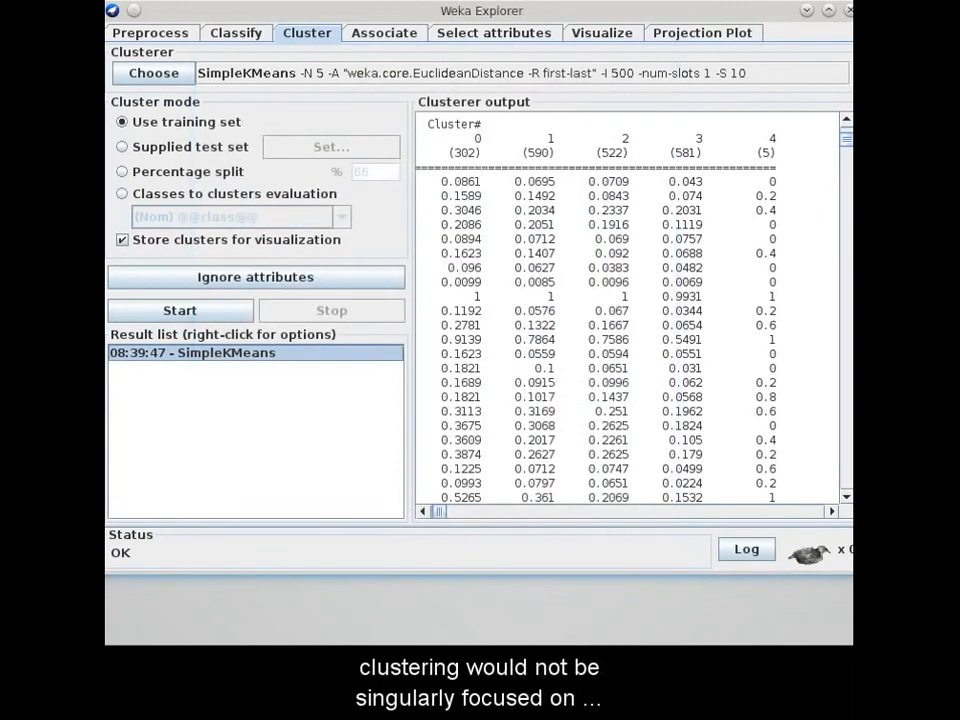